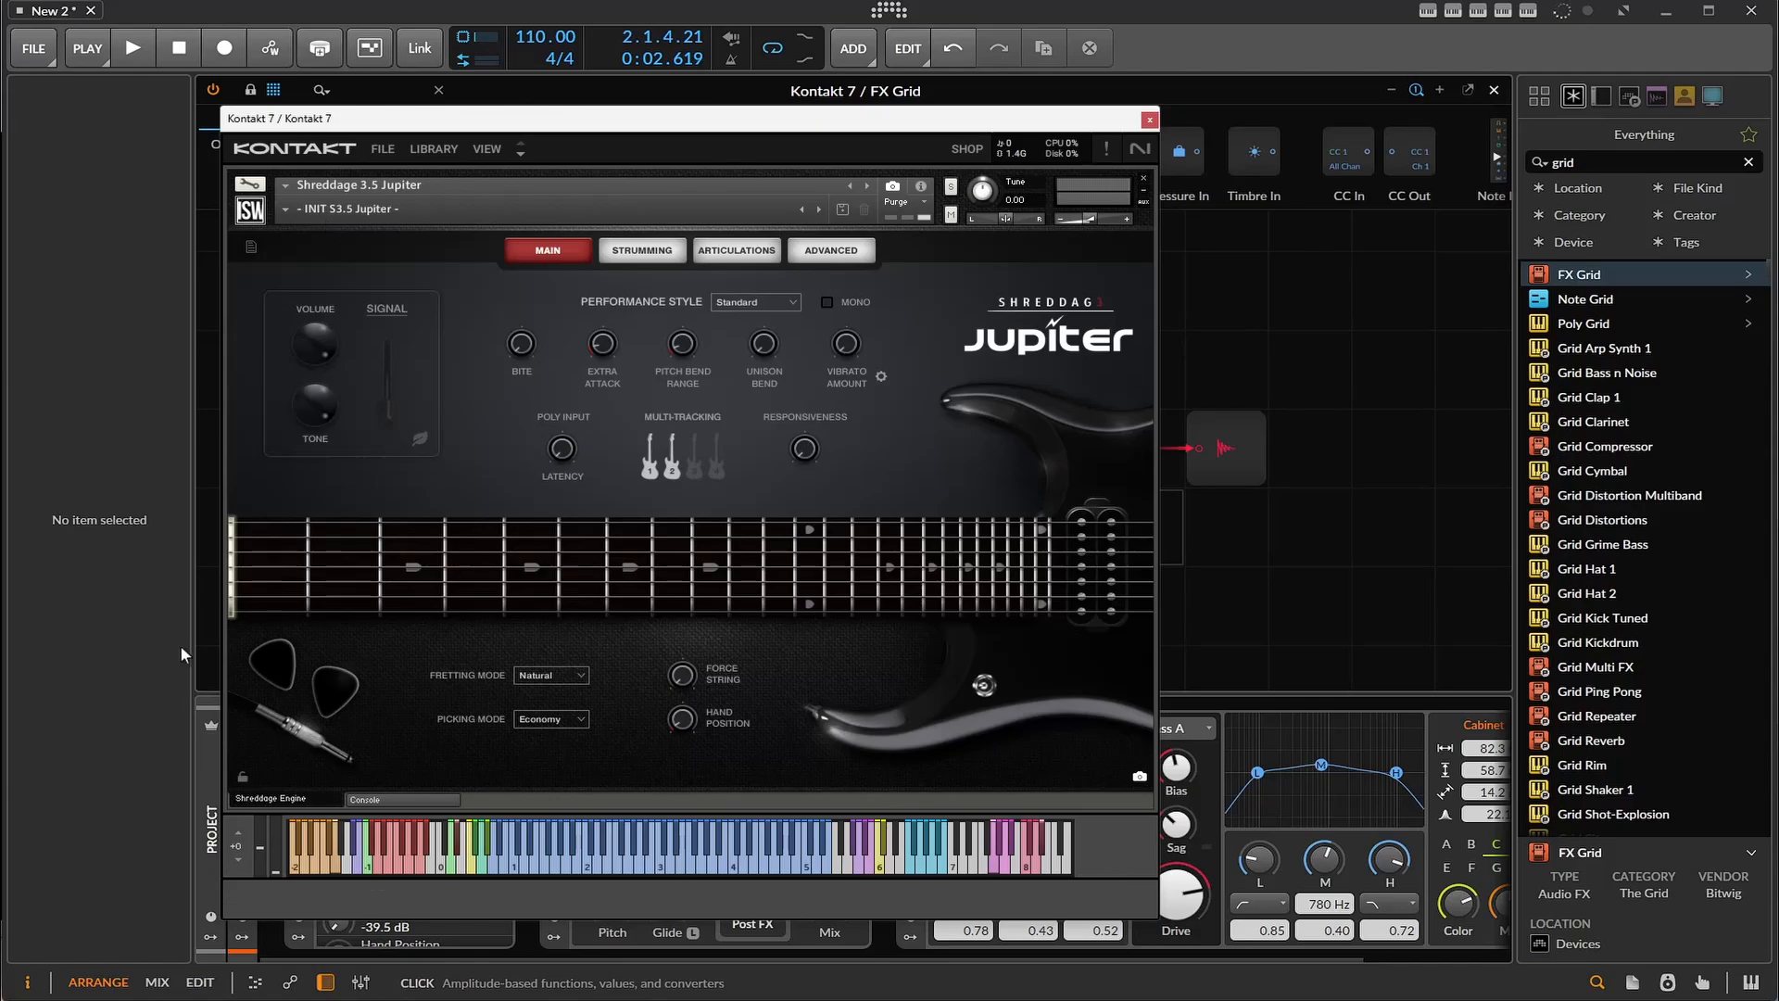
- Audition a few notes of the Shreddage 3.5 Jupiter guitar and close the Kontakt 7 window
{"action": "left_click", "coordinate": [543, 873]}
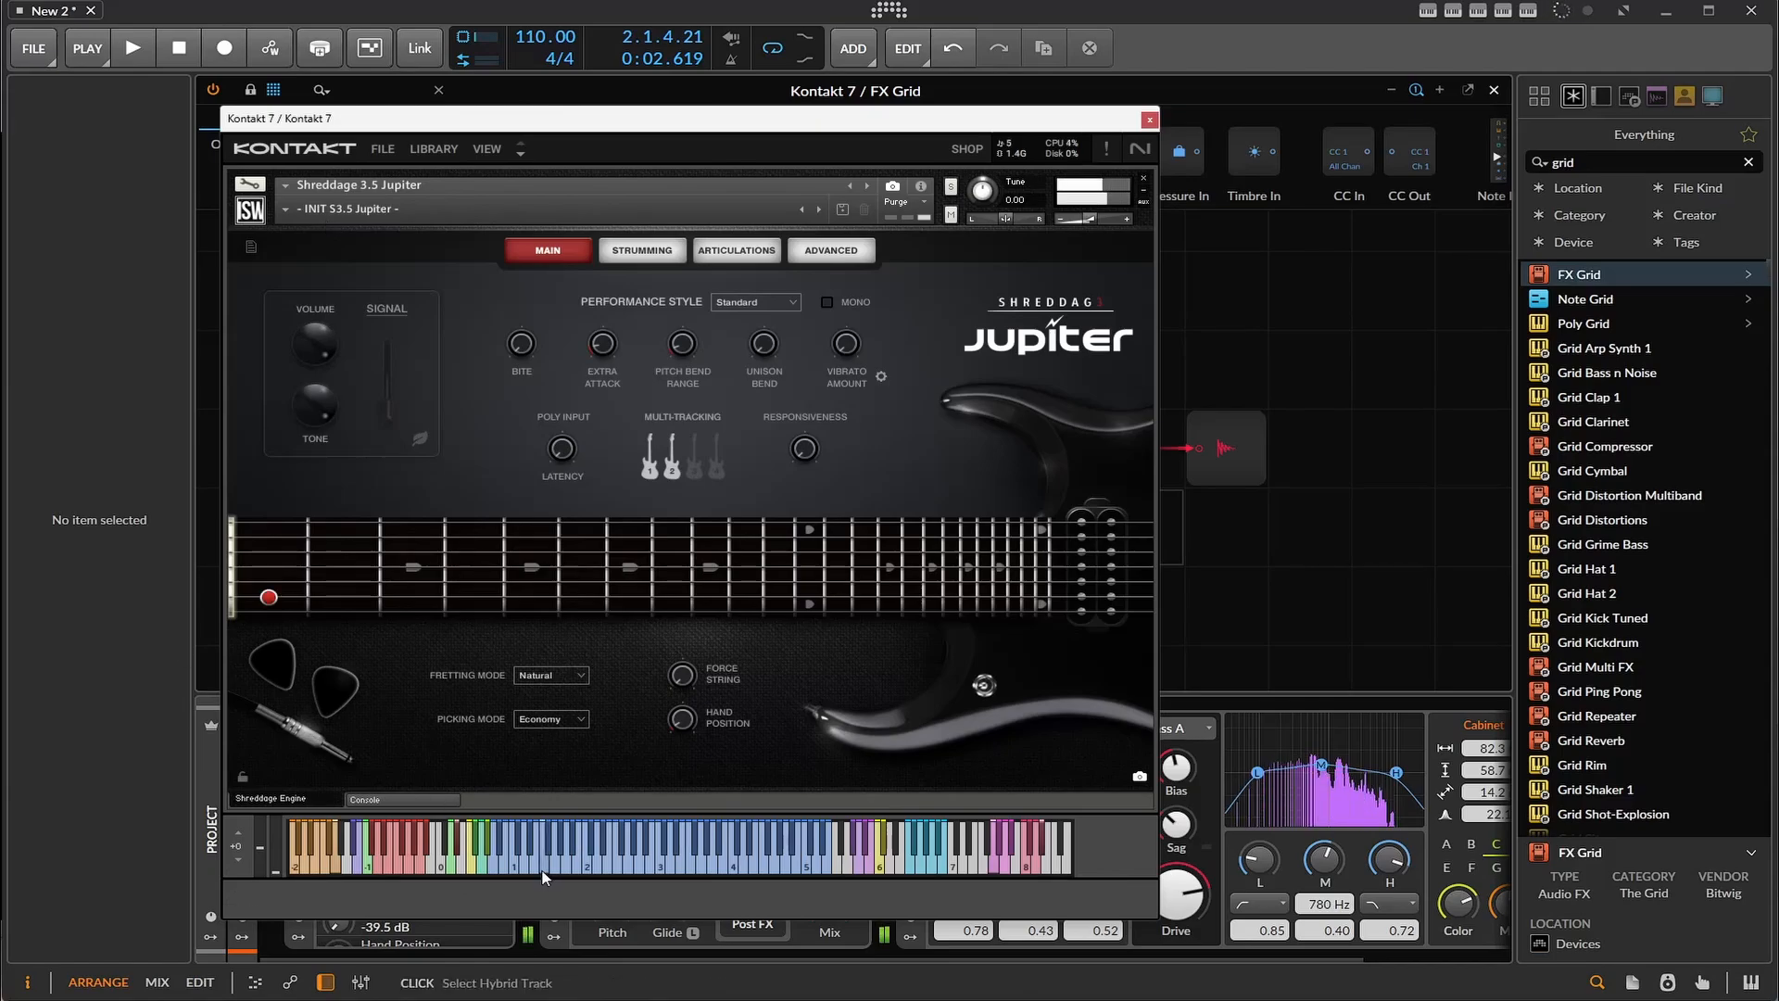
{"action": "left_click", "coordinate": [594, 877]}
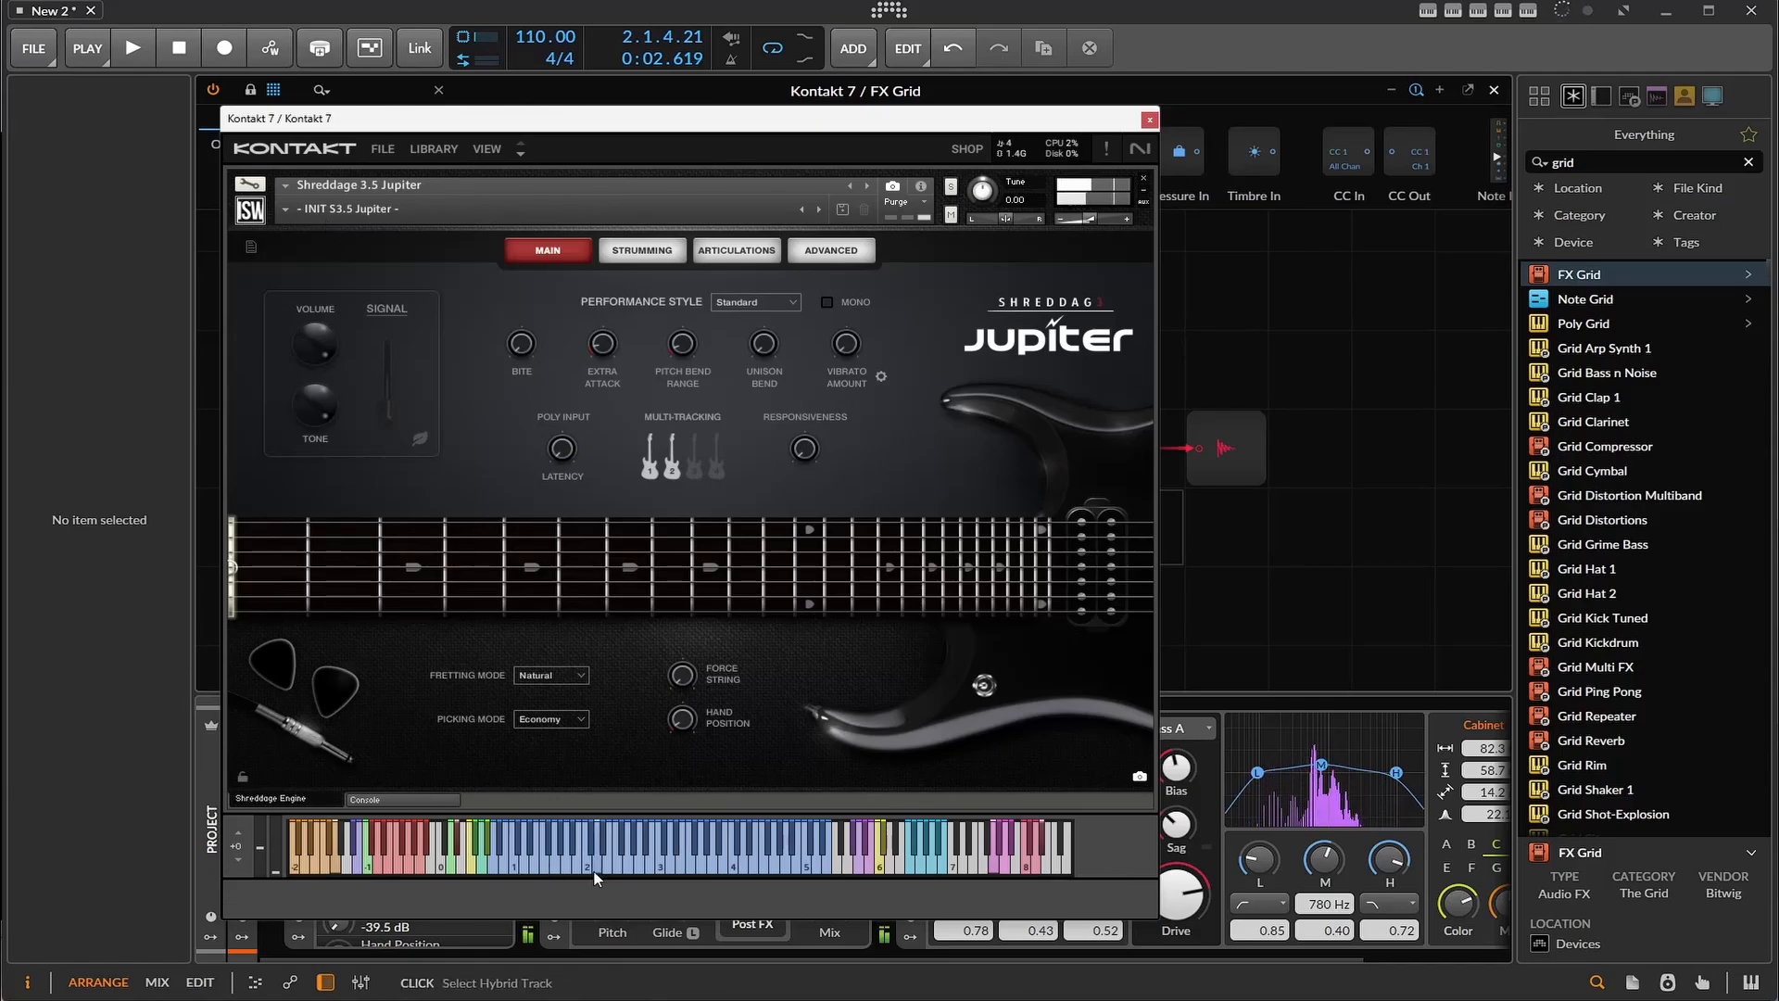
{"action": "left_click", "coordinate": [704, 865]}
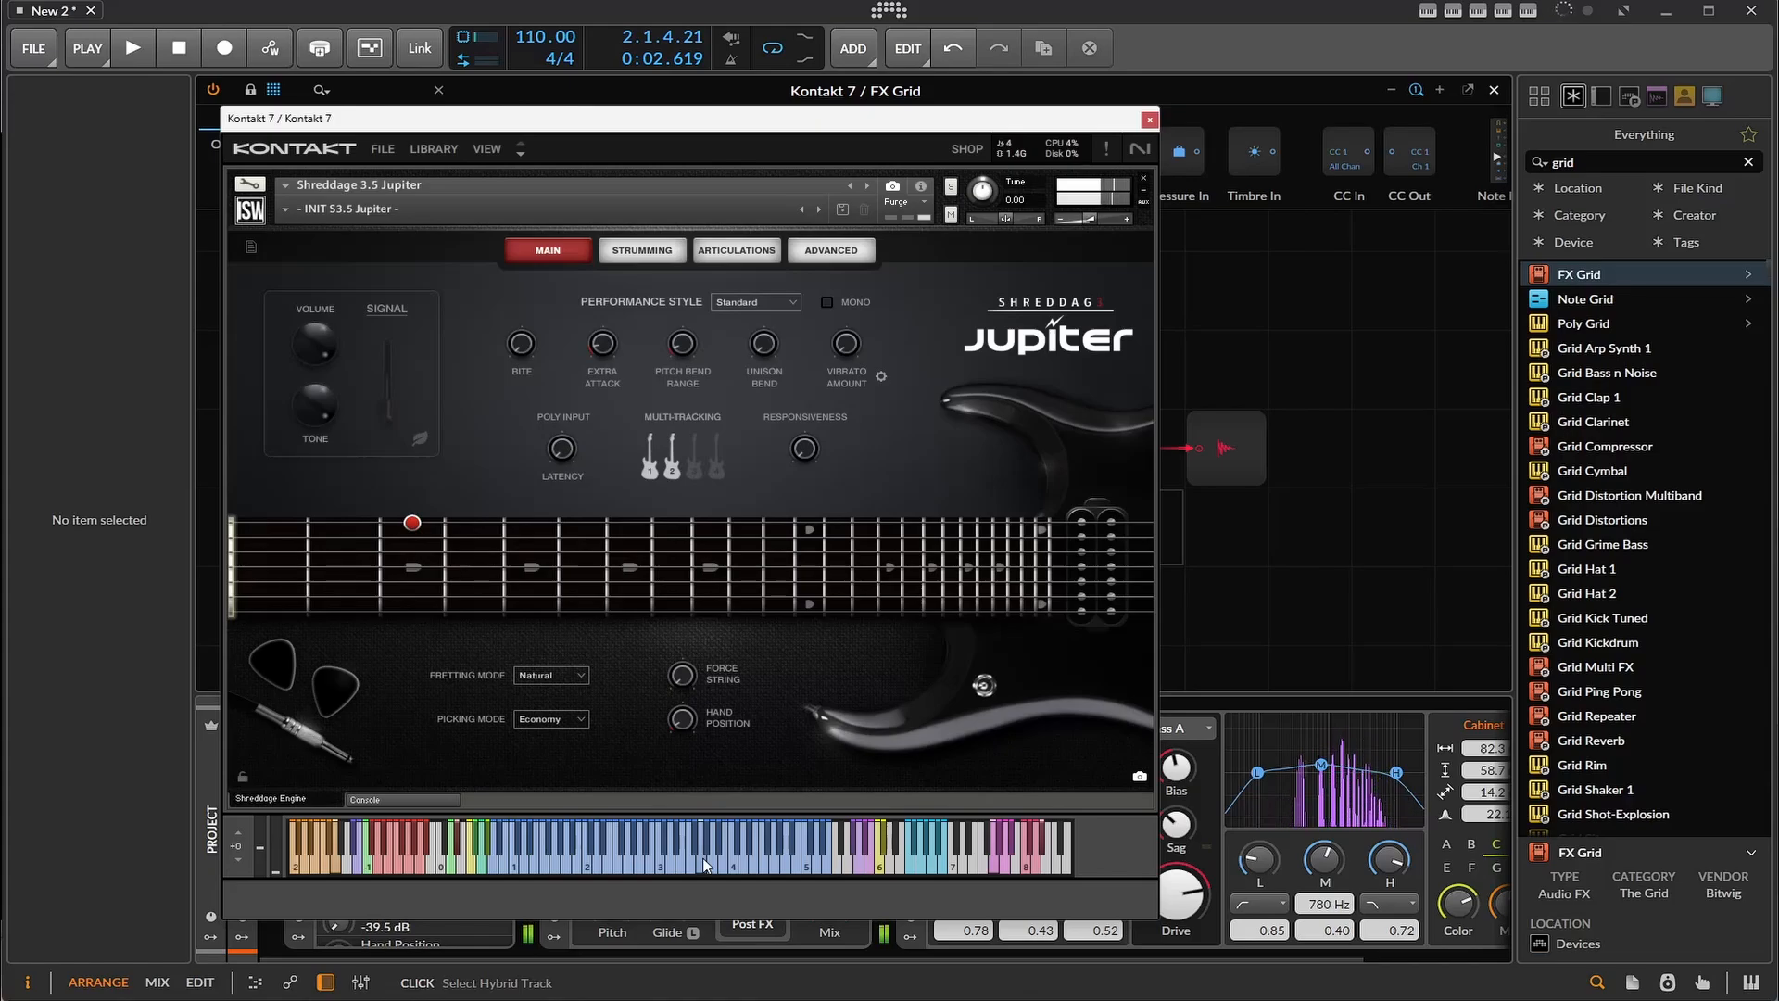
{"action": "left_click", "coordinate": [1147, 120]}
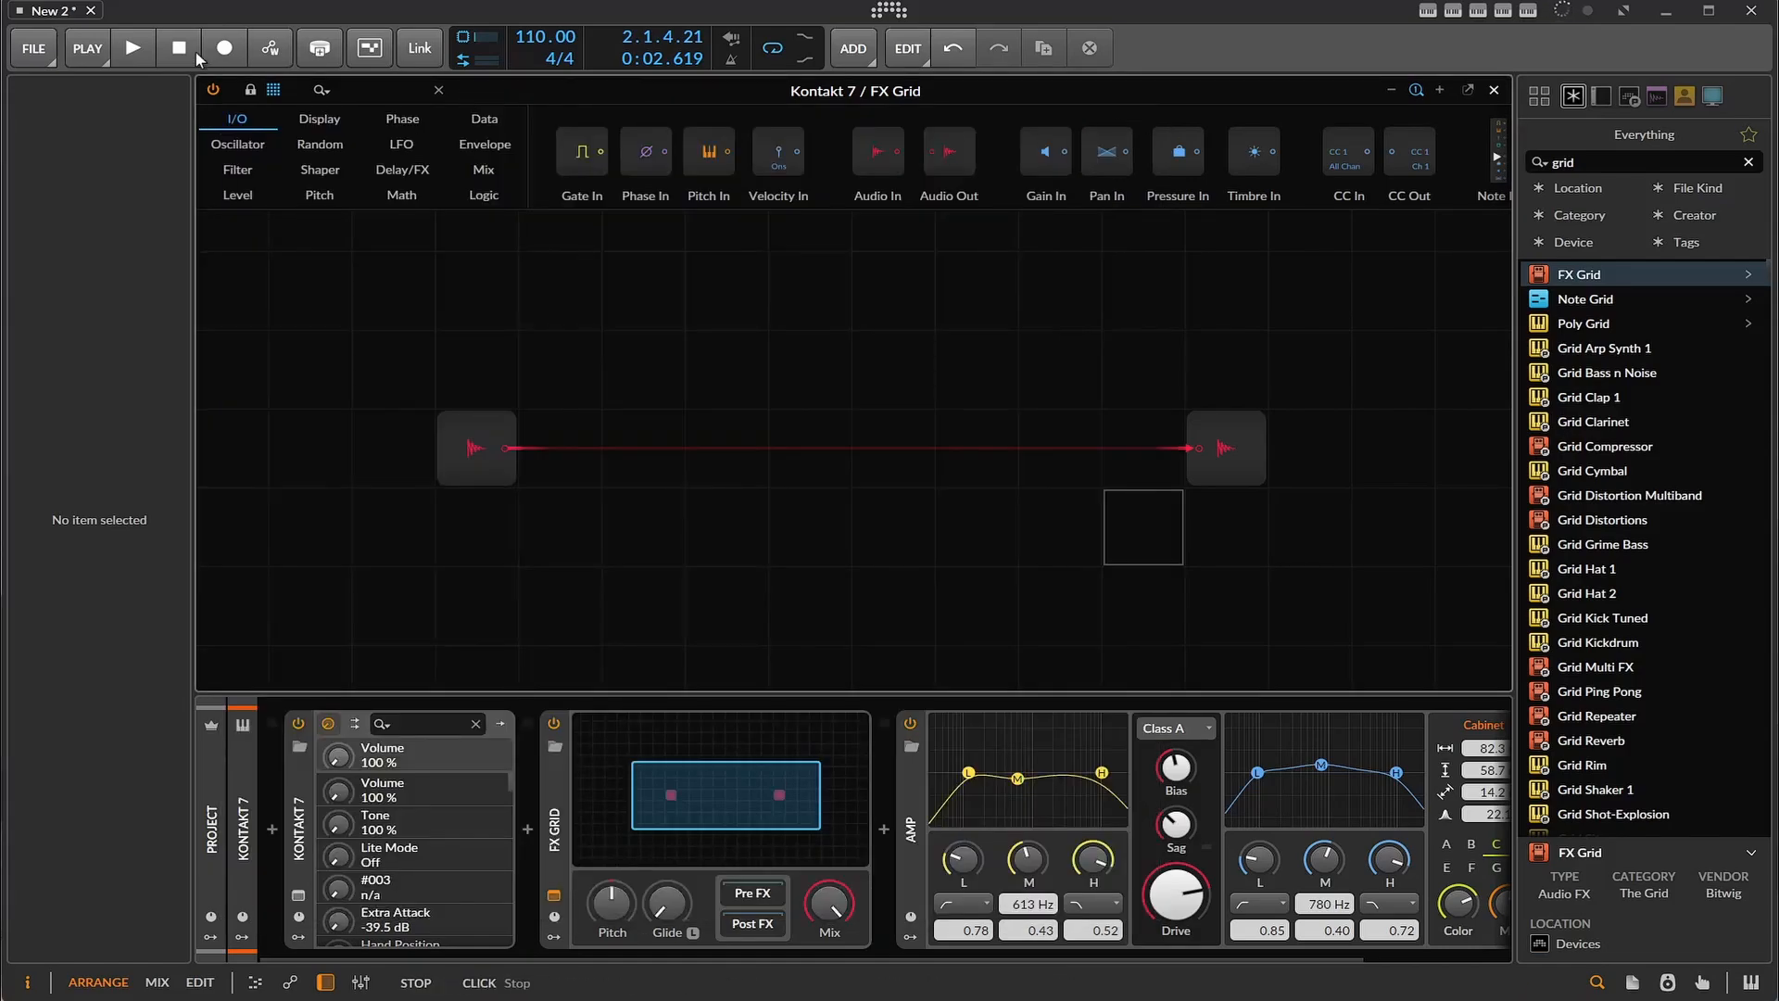
- Play back the Kontakt 7 #1 clip and view its notes in the detail editor
{"action": "left_click", "coordinate": [145, 40]}
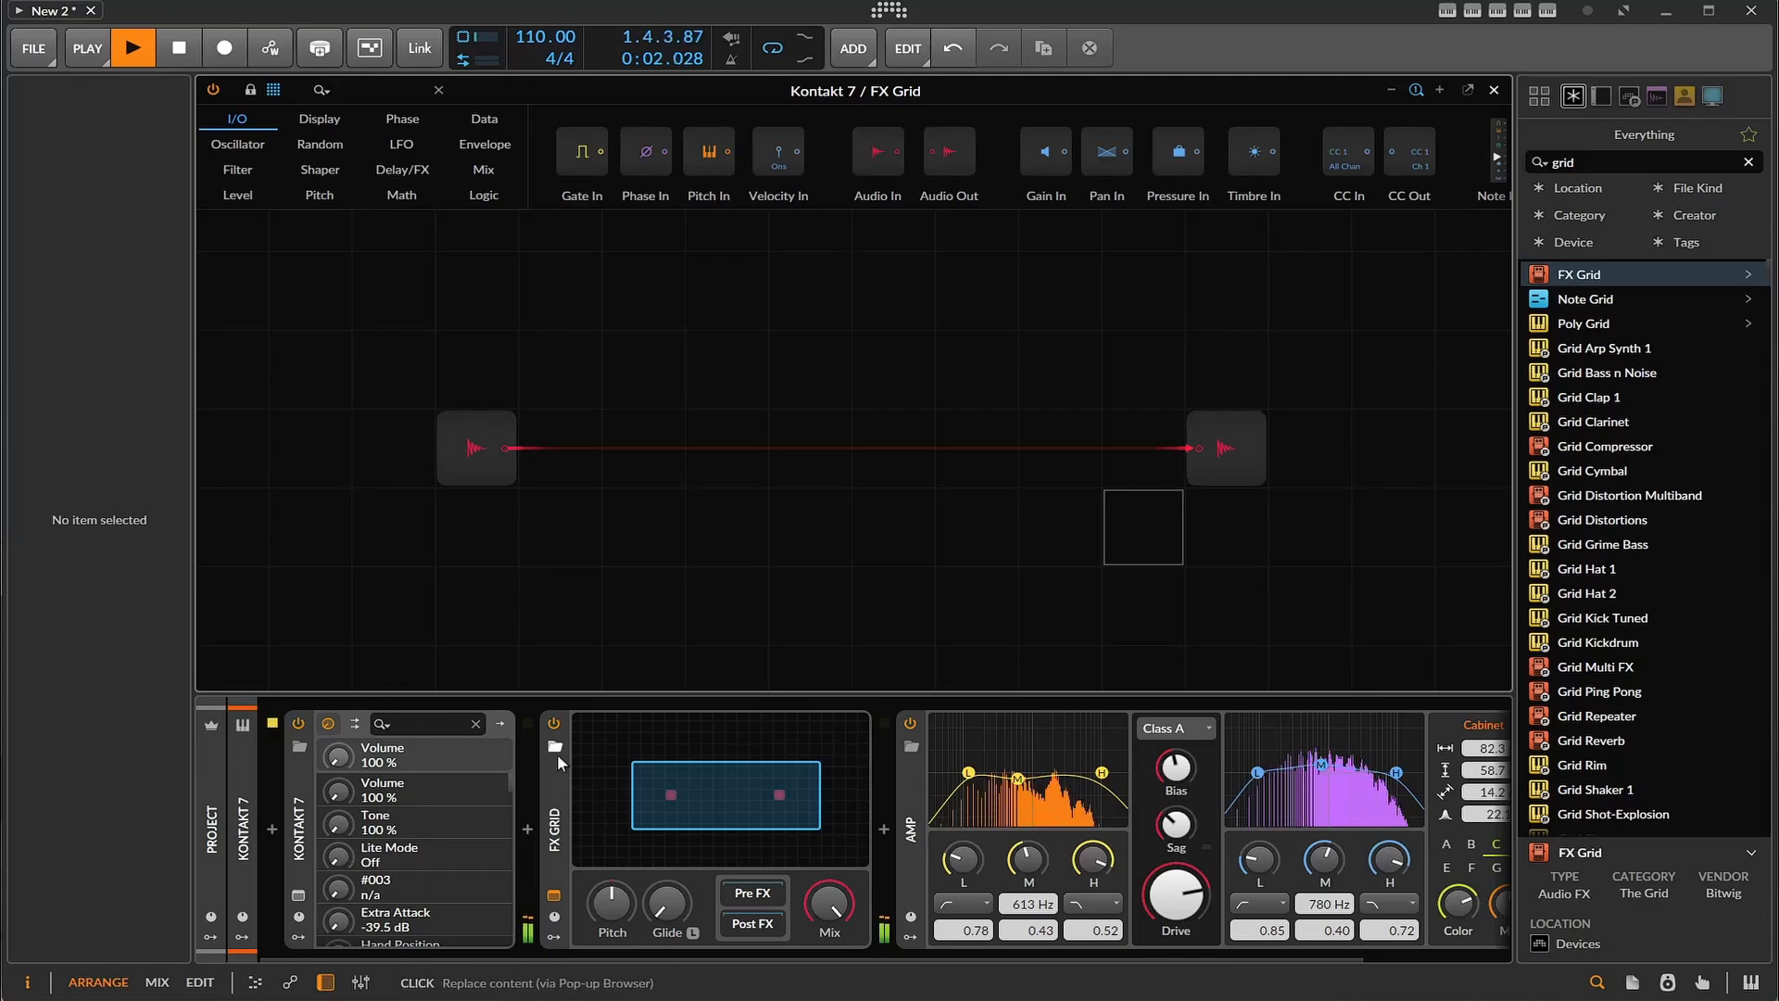
{"action": "left_click", "coordinate": [1493, 91]}
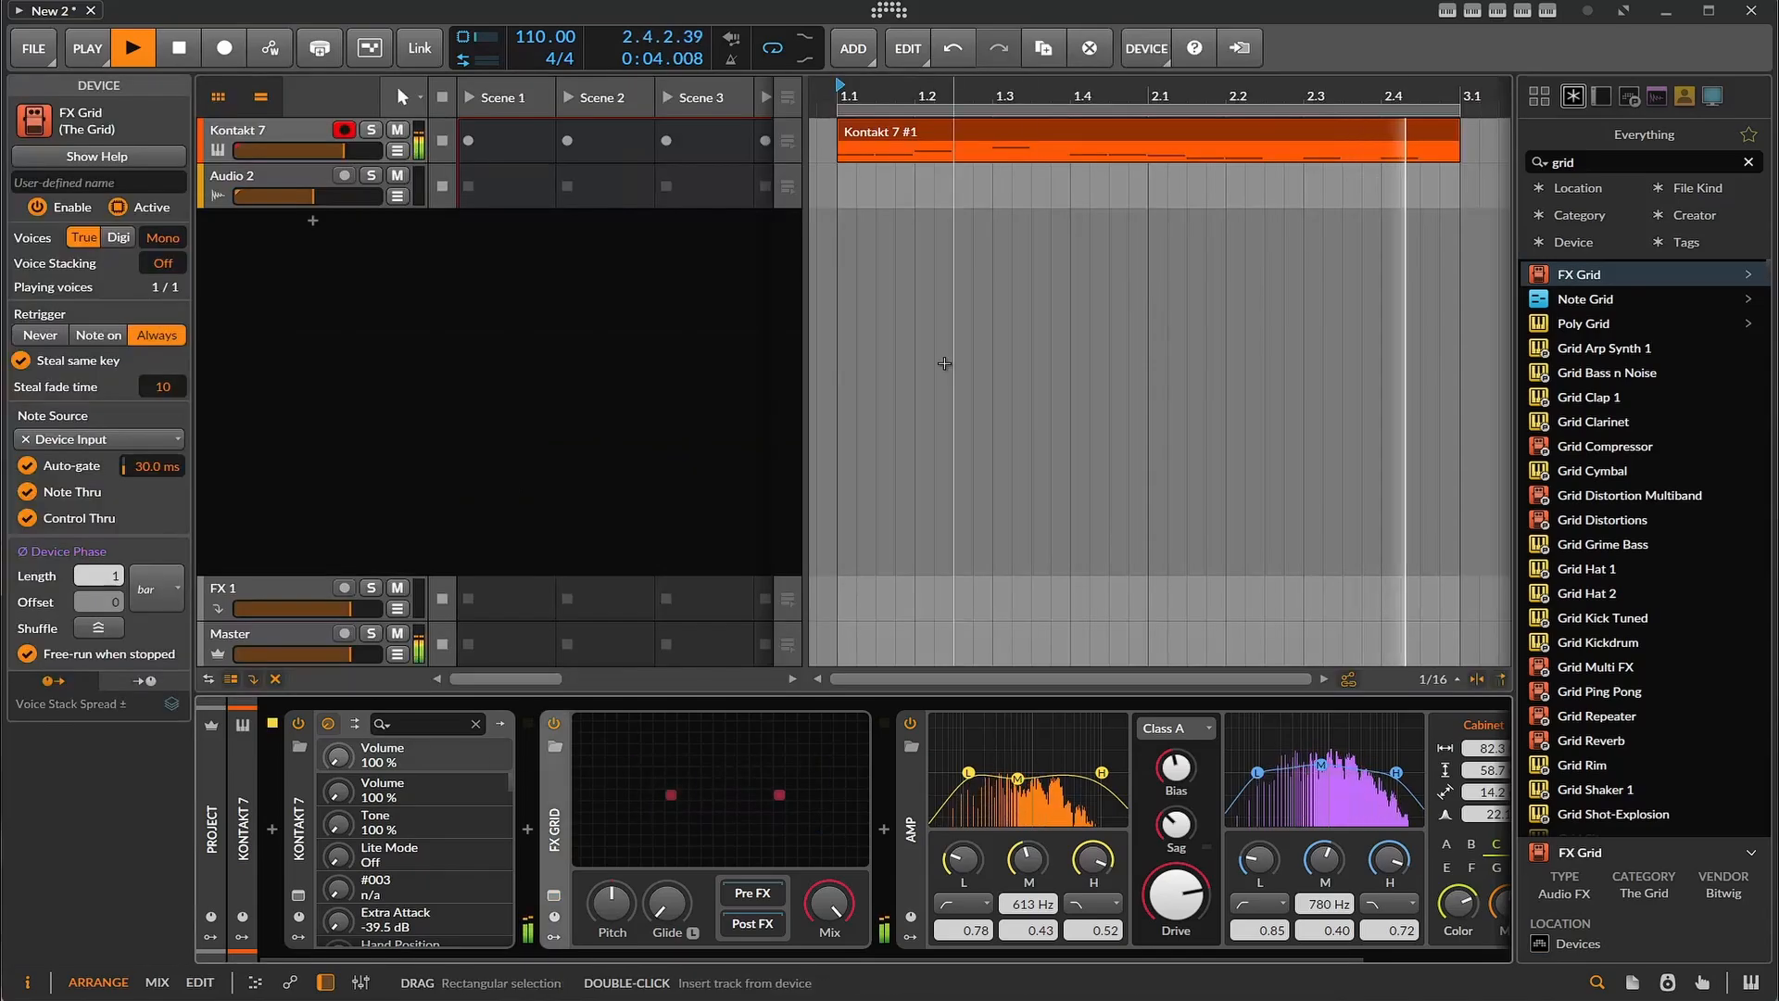
{"action": "double_click", "coordinate": [925, 154]}
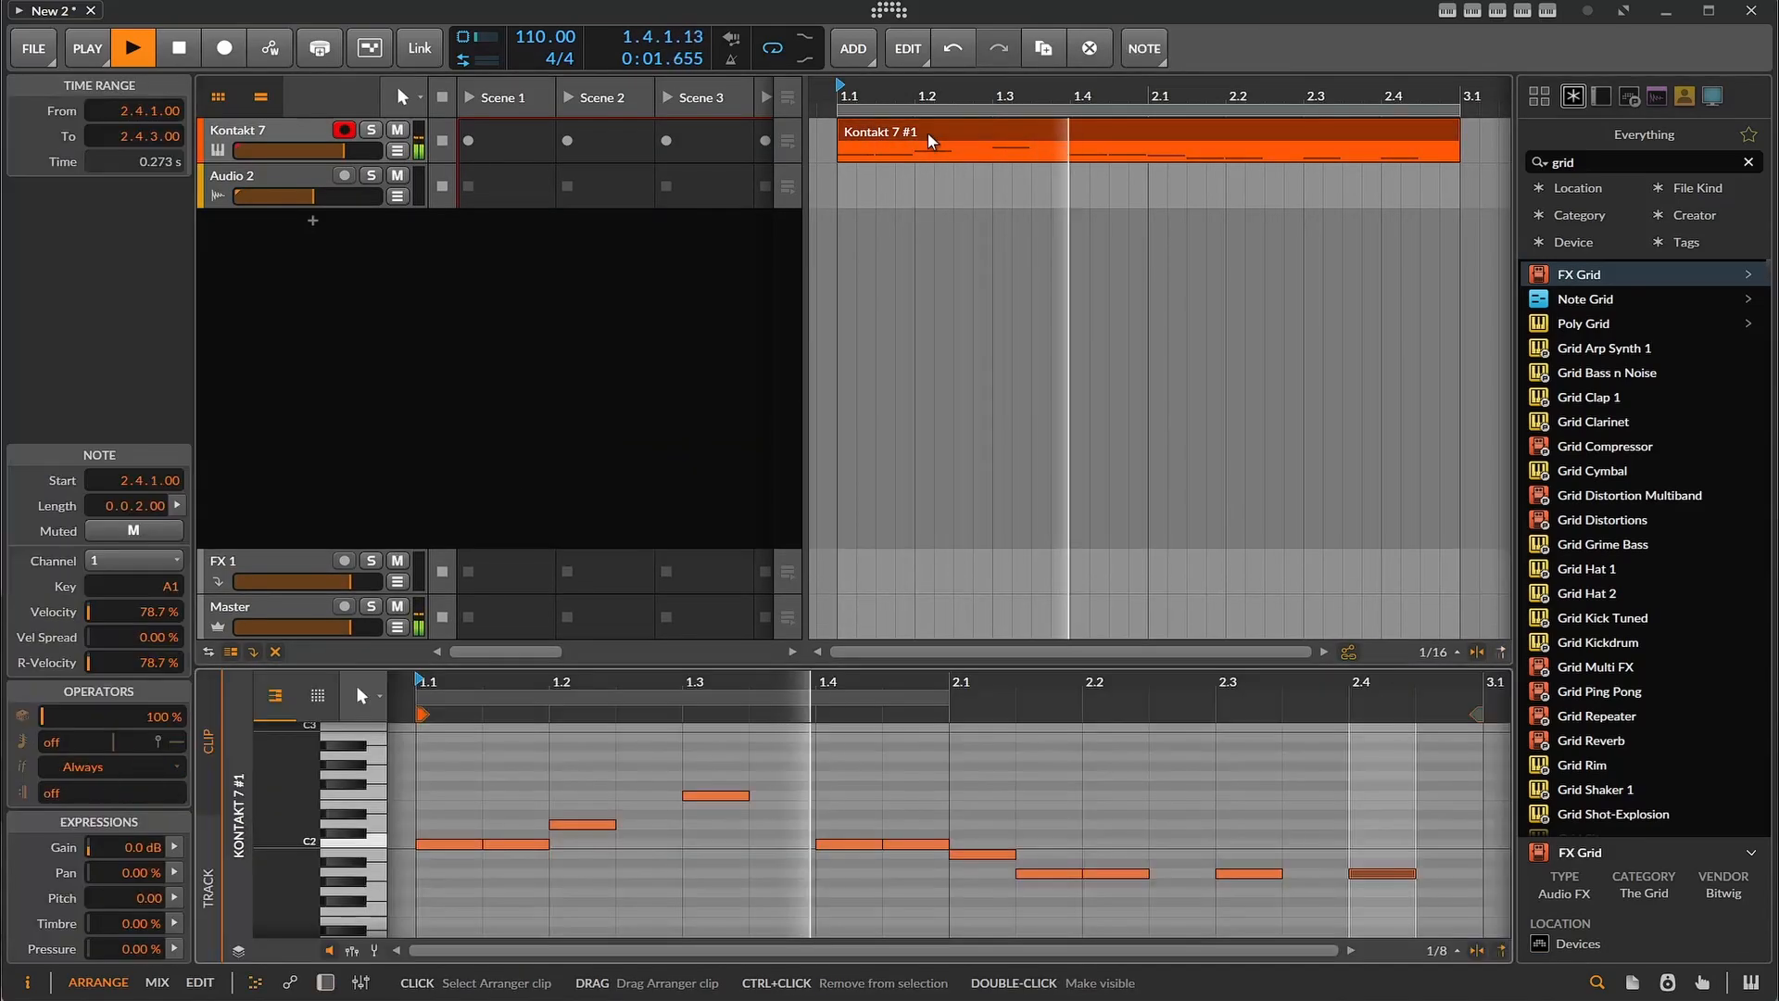
{"action": "left_click", "coordinate": [193, 48]}
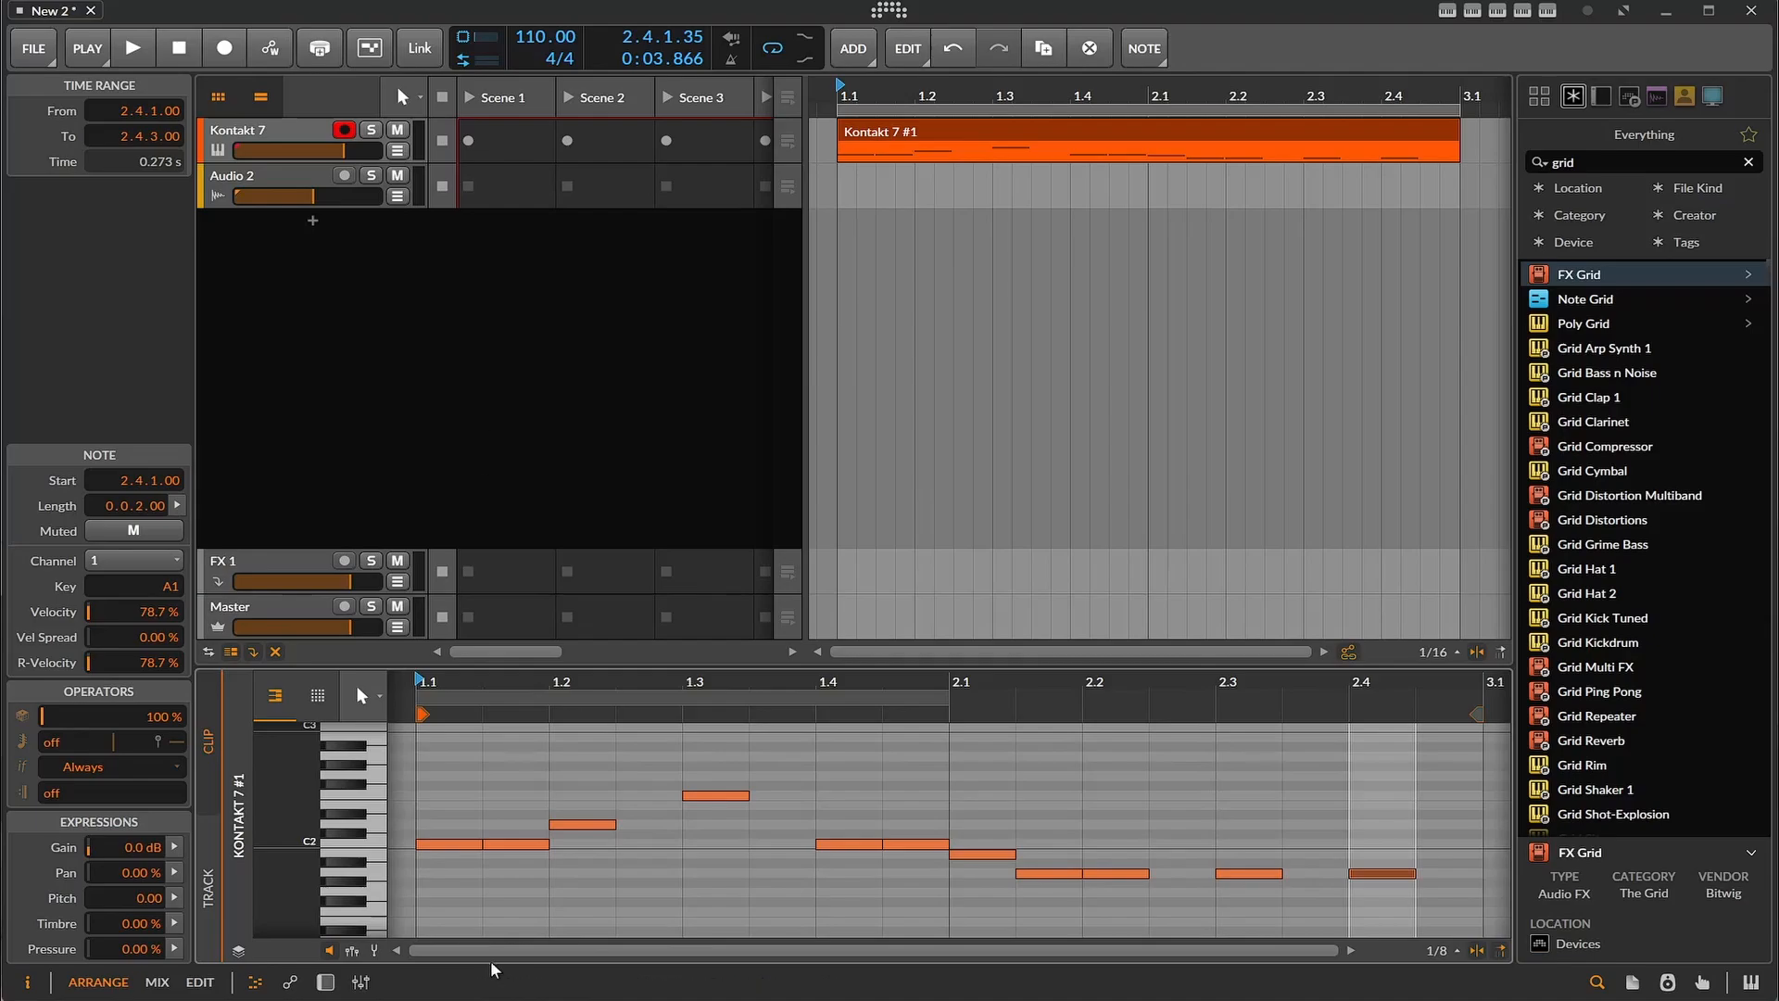
- Return to the device chain and compare the clip's sound with the Amp device bypassed and enabled
{"action": "left_click", "coordinate": [325, 982]}
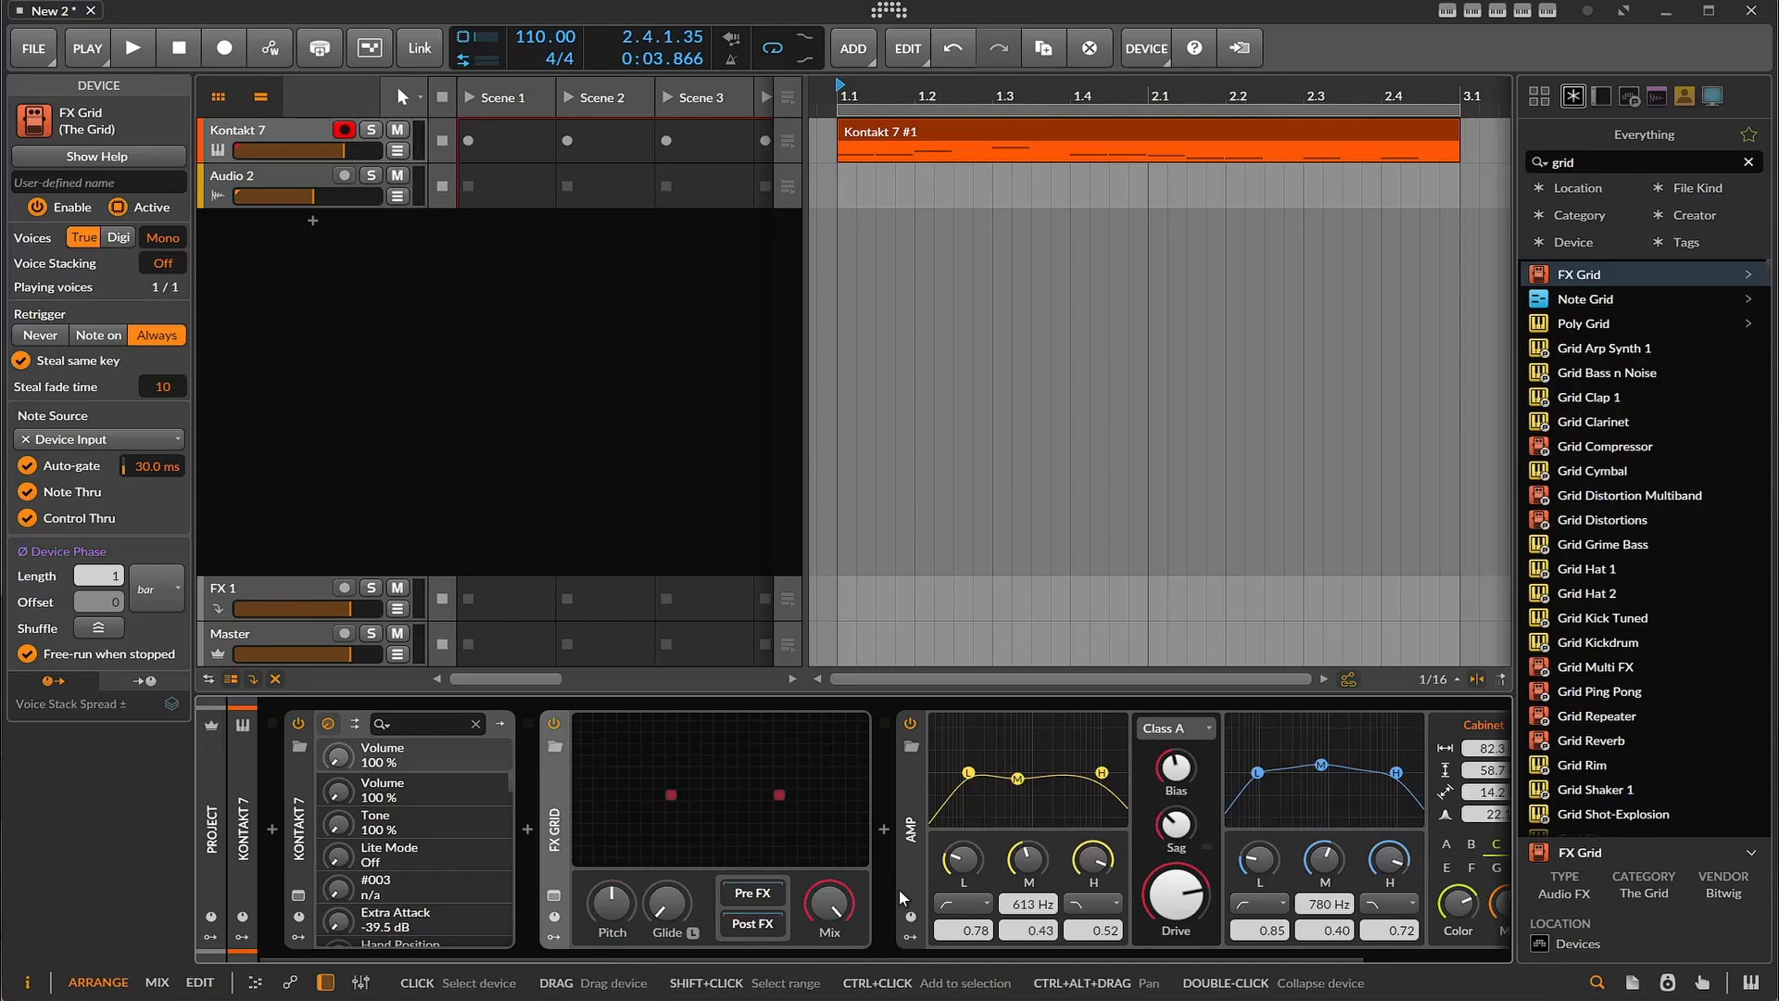
{"action": "left_click_drag", "start_coordinate": [915, 959], "coordinate": [686, 975]}
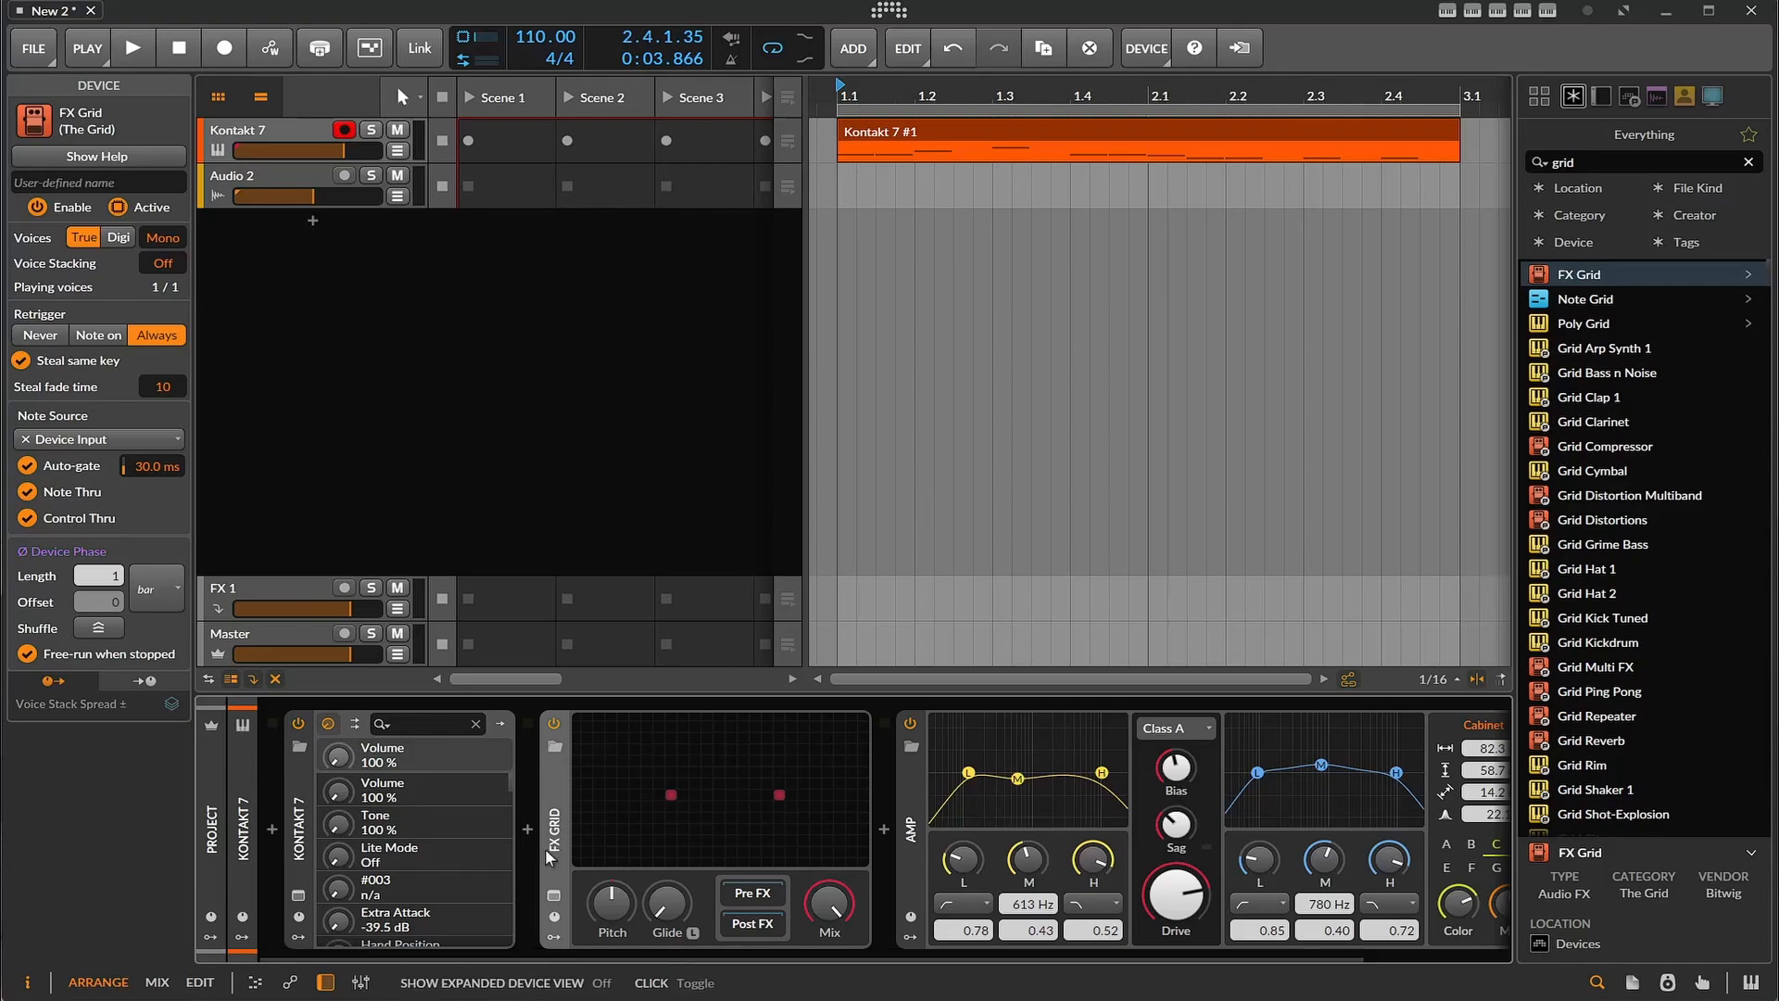
{"action": "left_click", "coordinate": [910, 723]}
{"action": "key", "text": "space"}
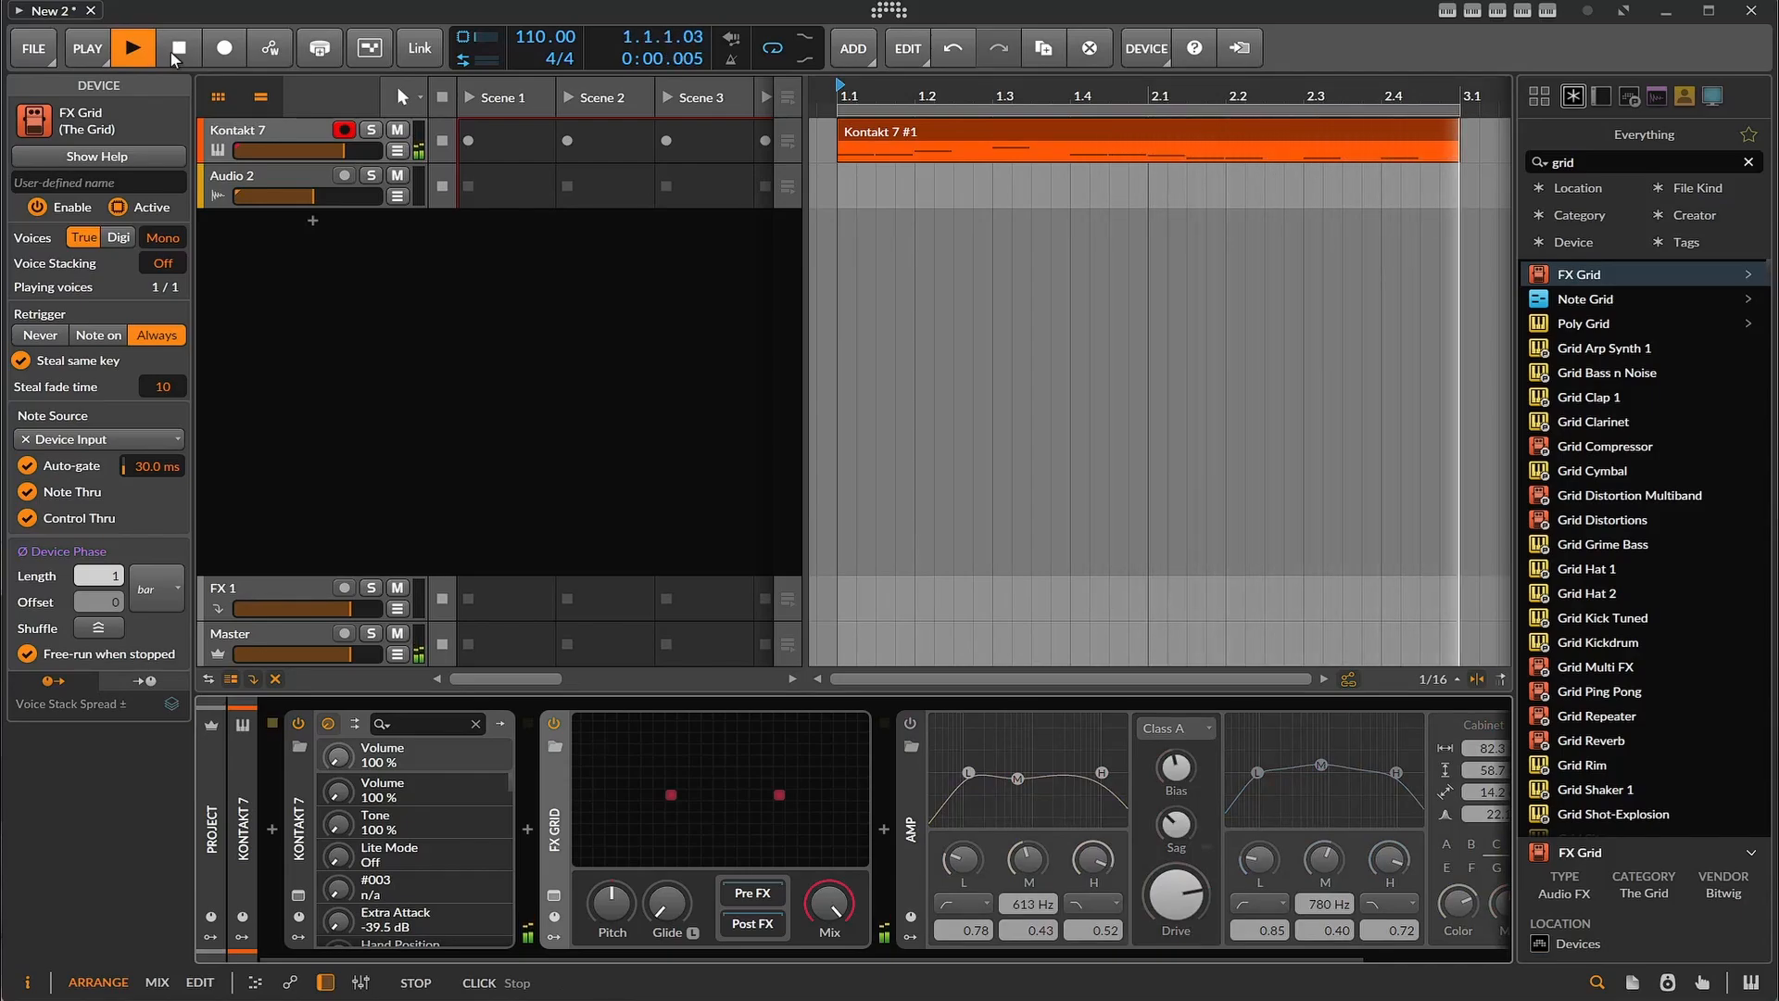
{"action": "left_click", "coordinate": [172, 55]}
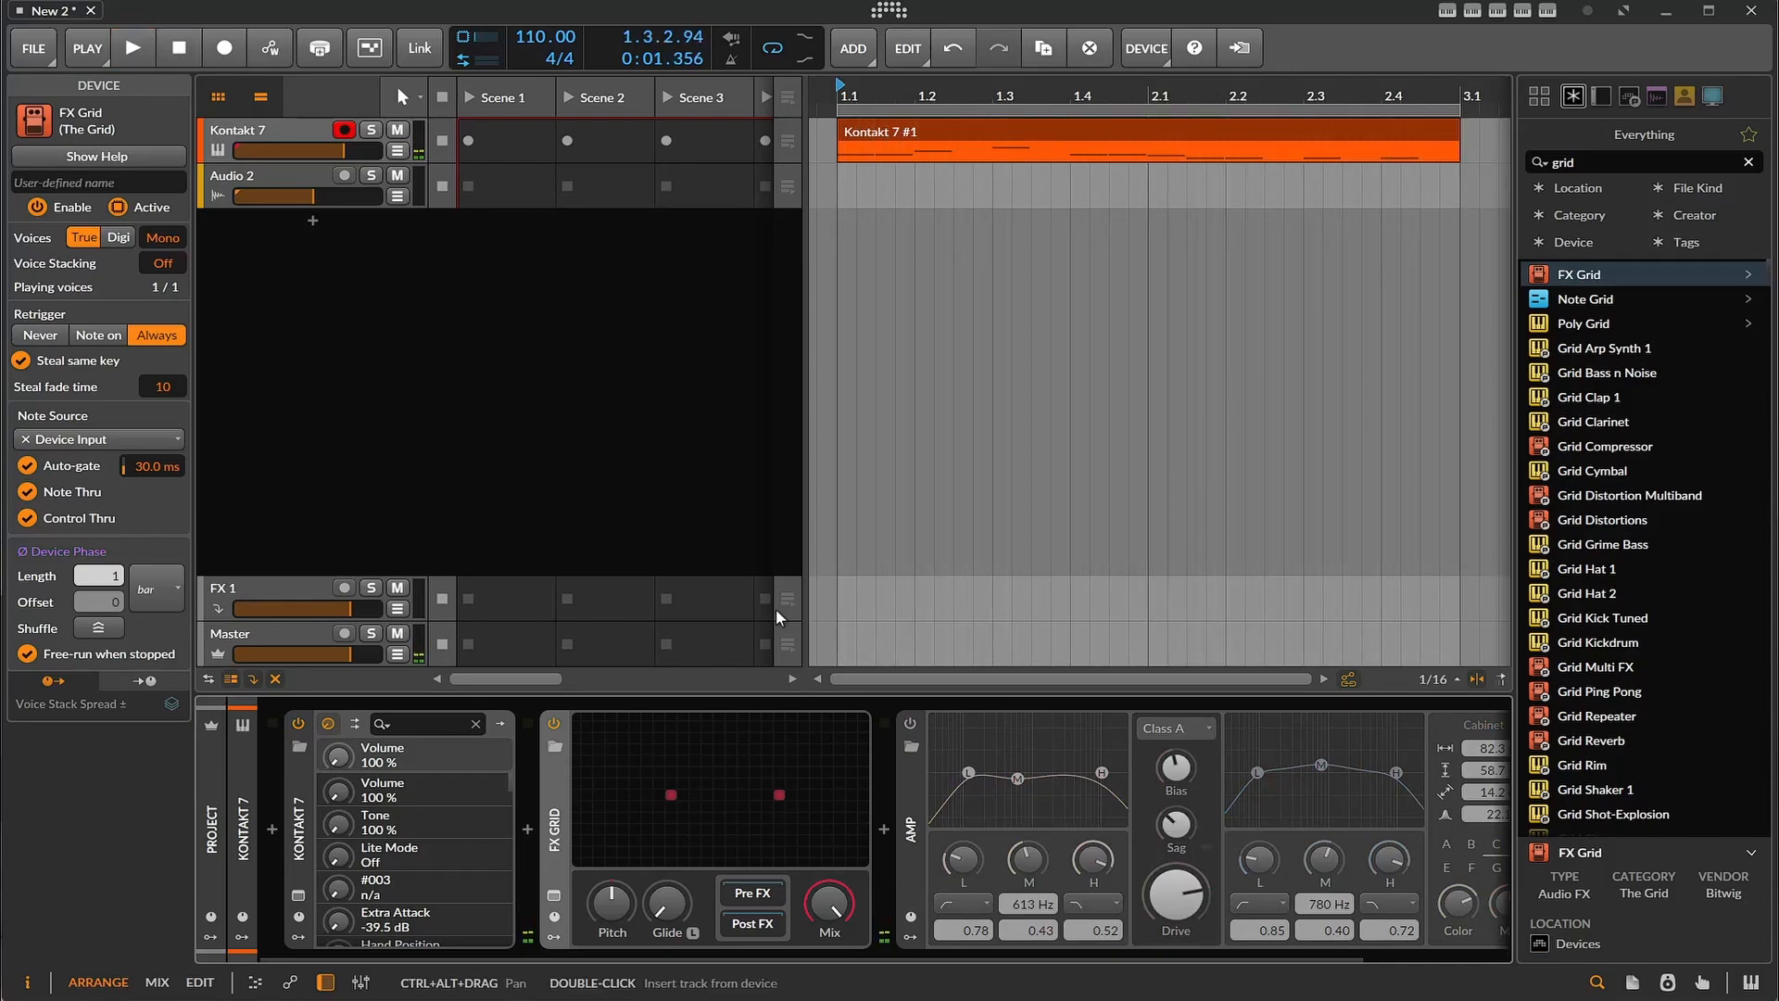
{"action": "left_click", "coordinate": [132, 47]}
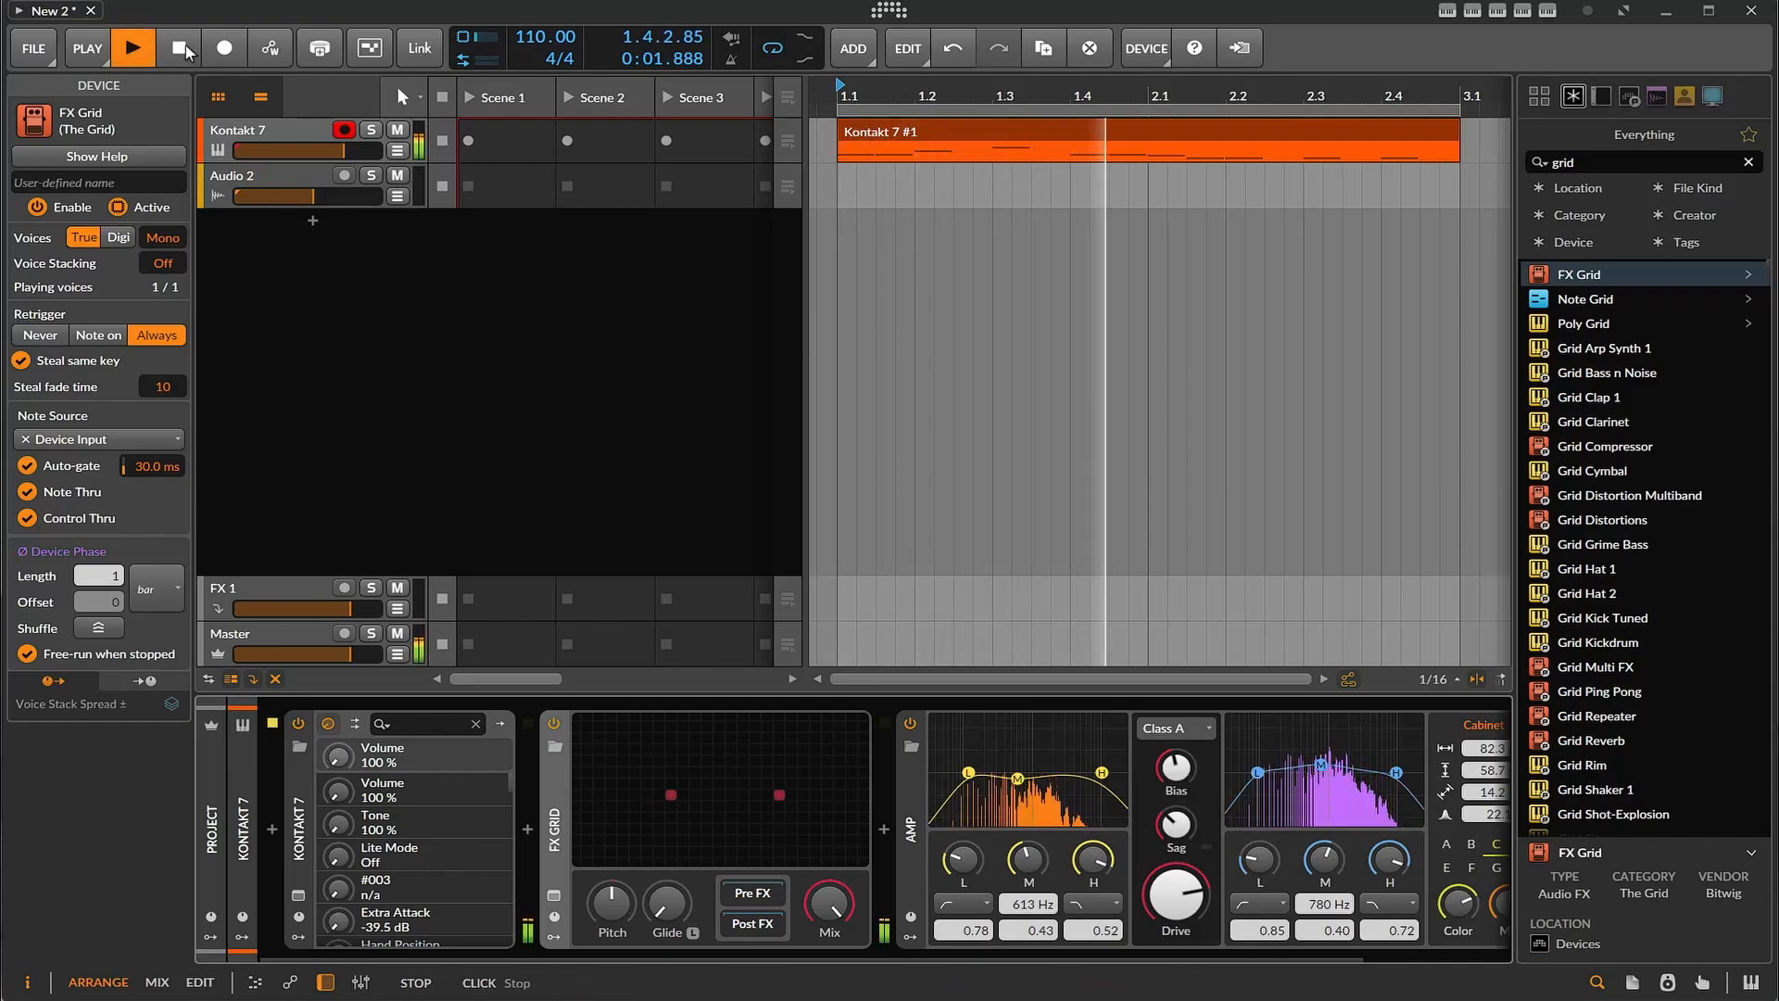
{"action": "left_click", "coordinate": [181, 48]}
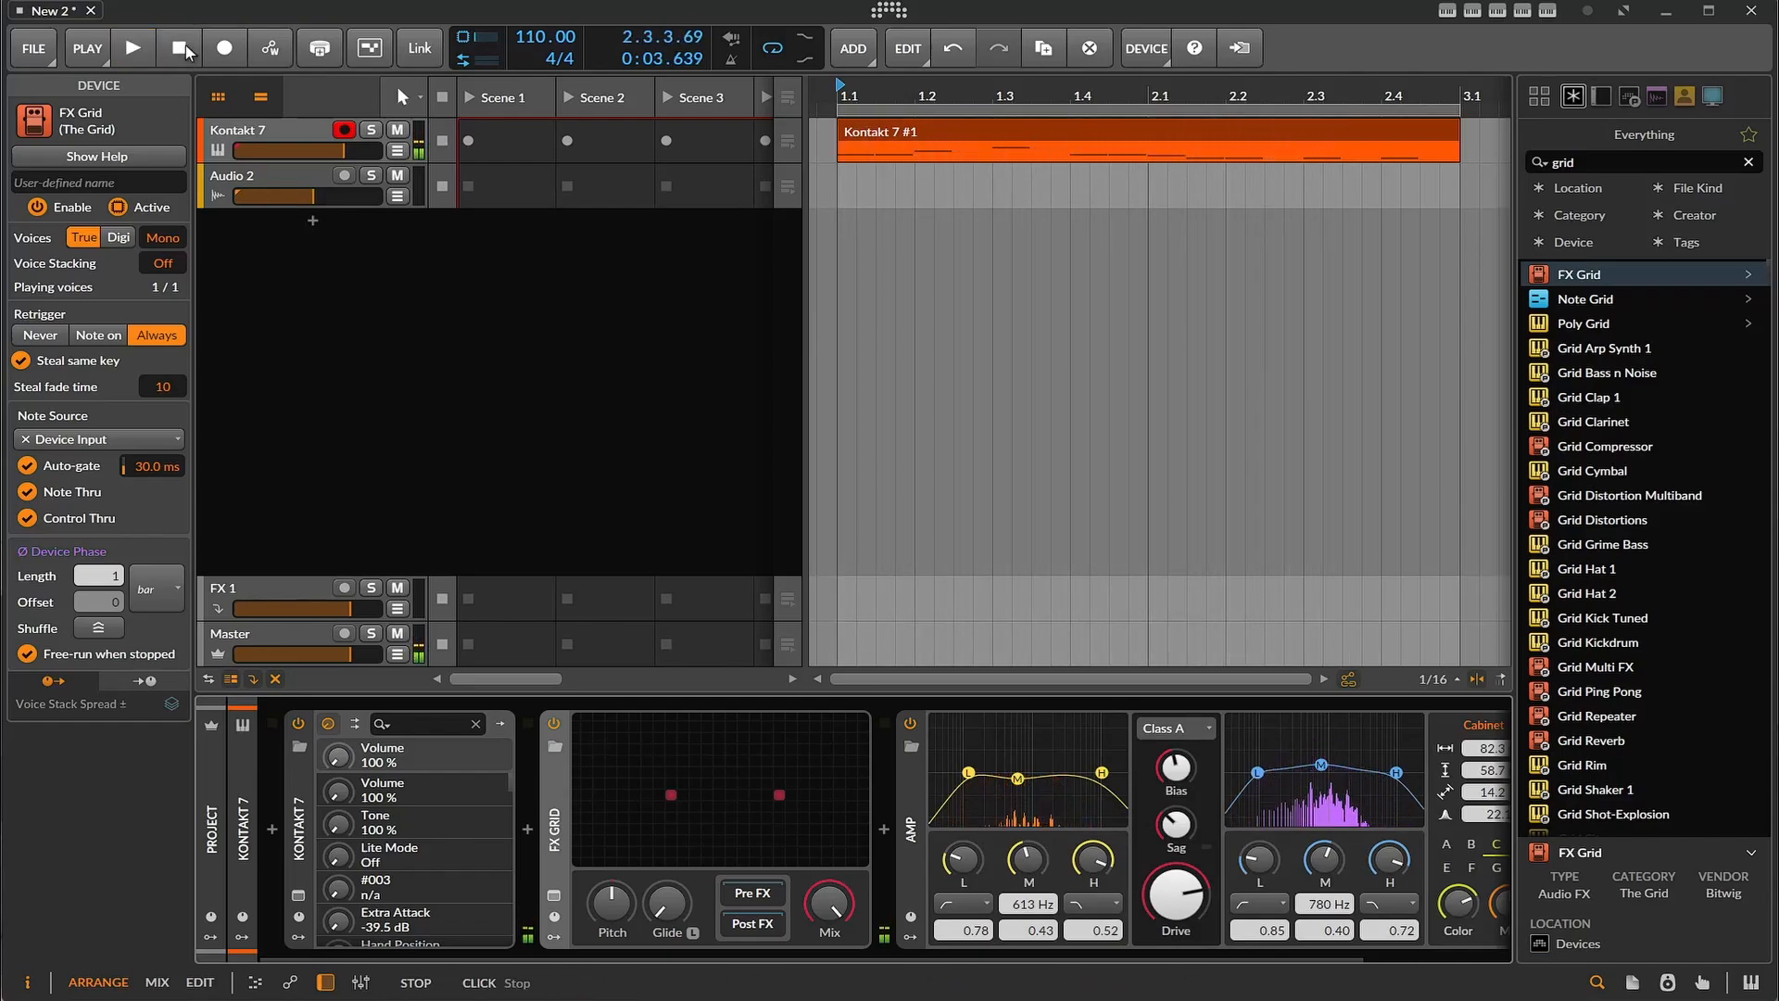
- Add an Oscilloscope to the FX Grid patch, feed its first input from the audio input, and check the waveform during playback
{"action": "left_click", "coordinate": [676, 743]}
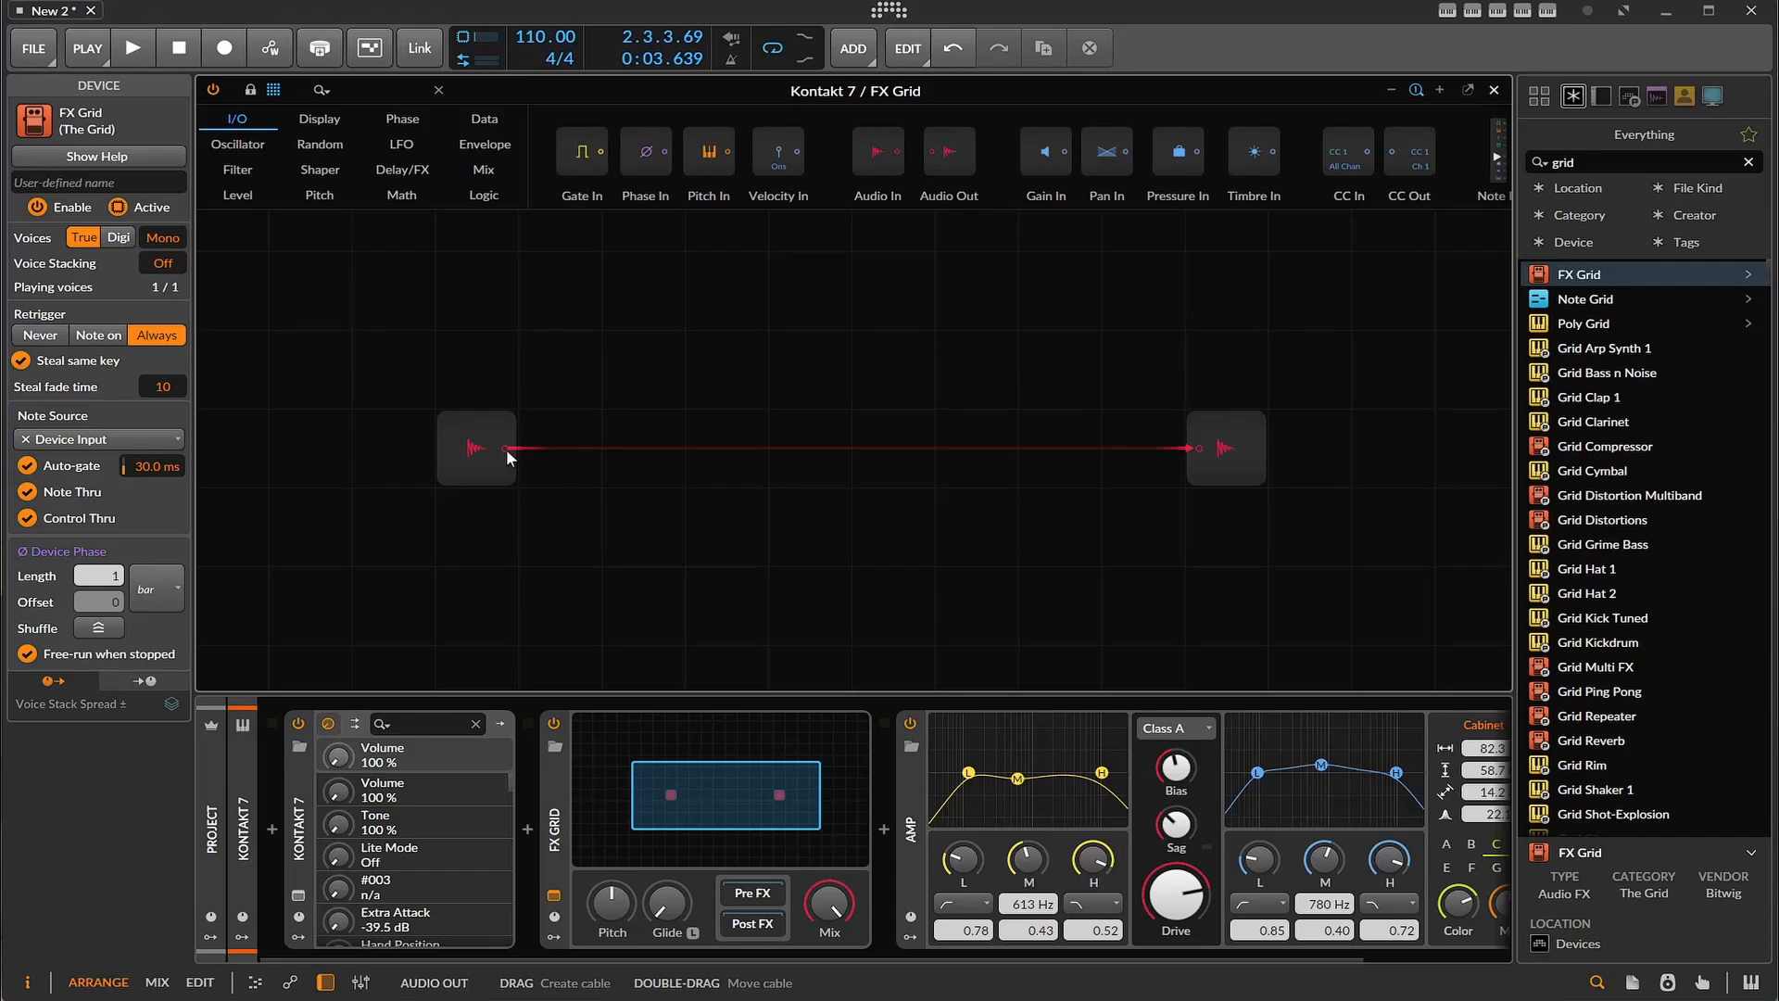
{"action": "left_click", "coordinate": [419, 120]}
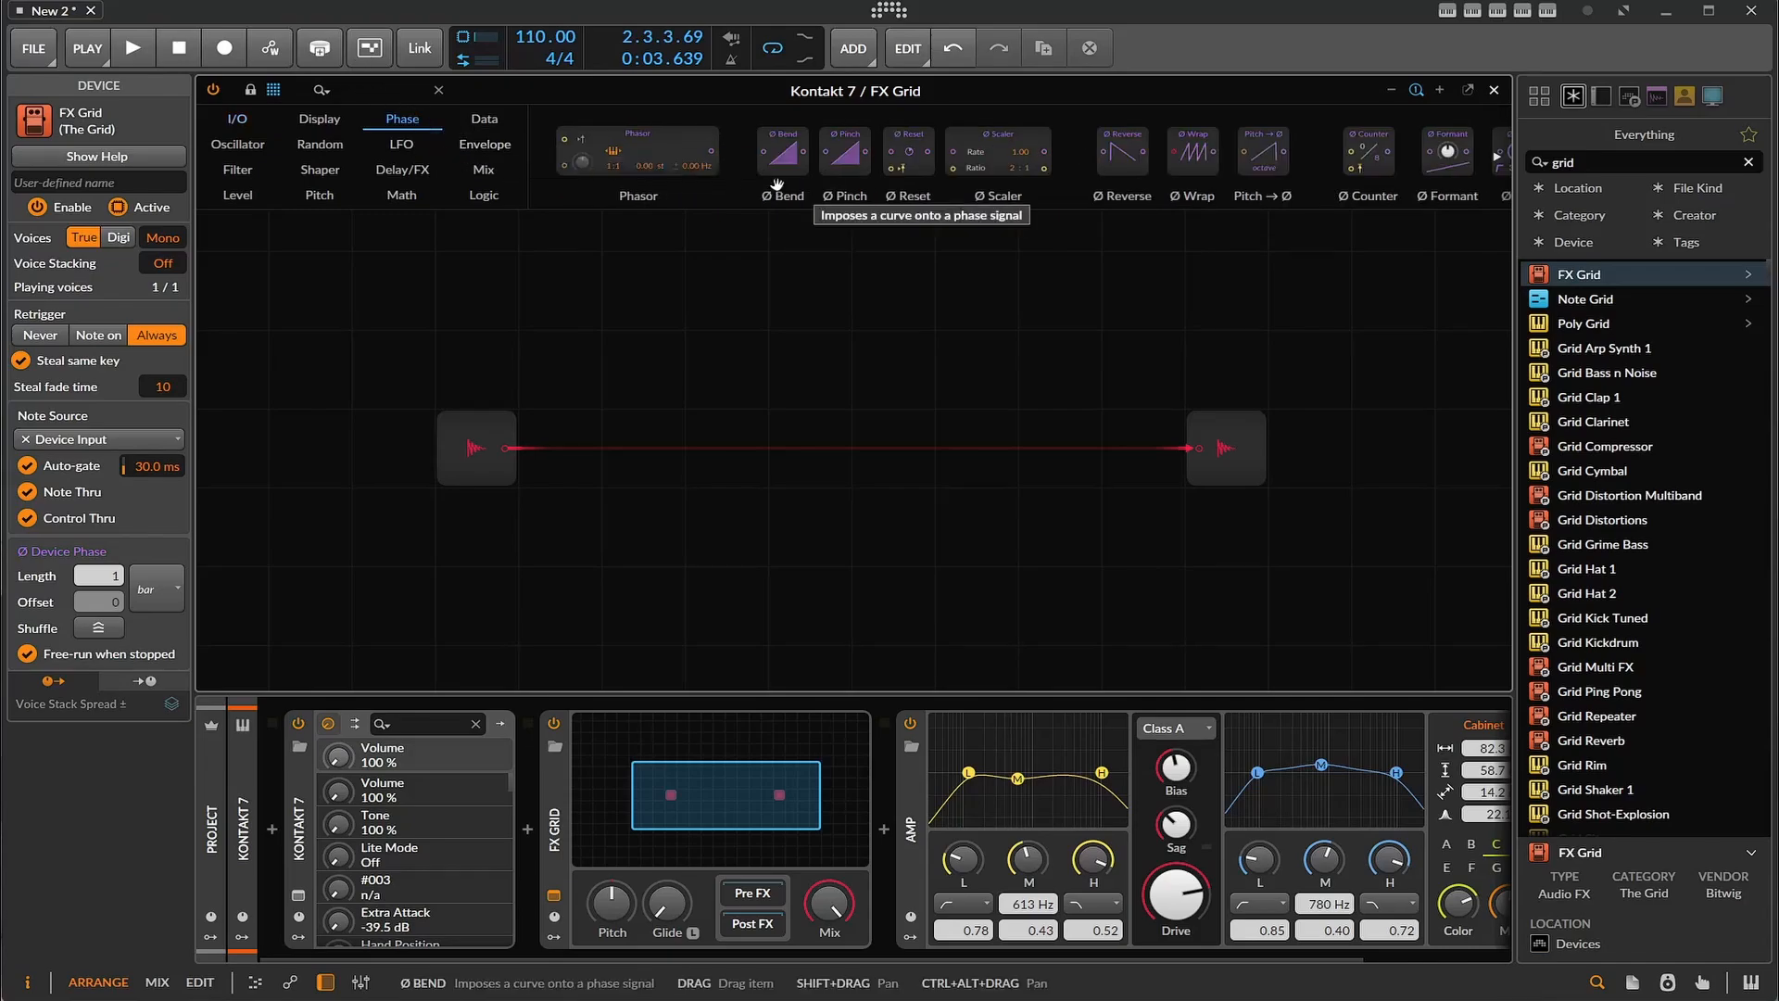
{"action": "scroll", "coordinate": [1126, 184], "scroll_direction": "down", "scroll_amount": 5}
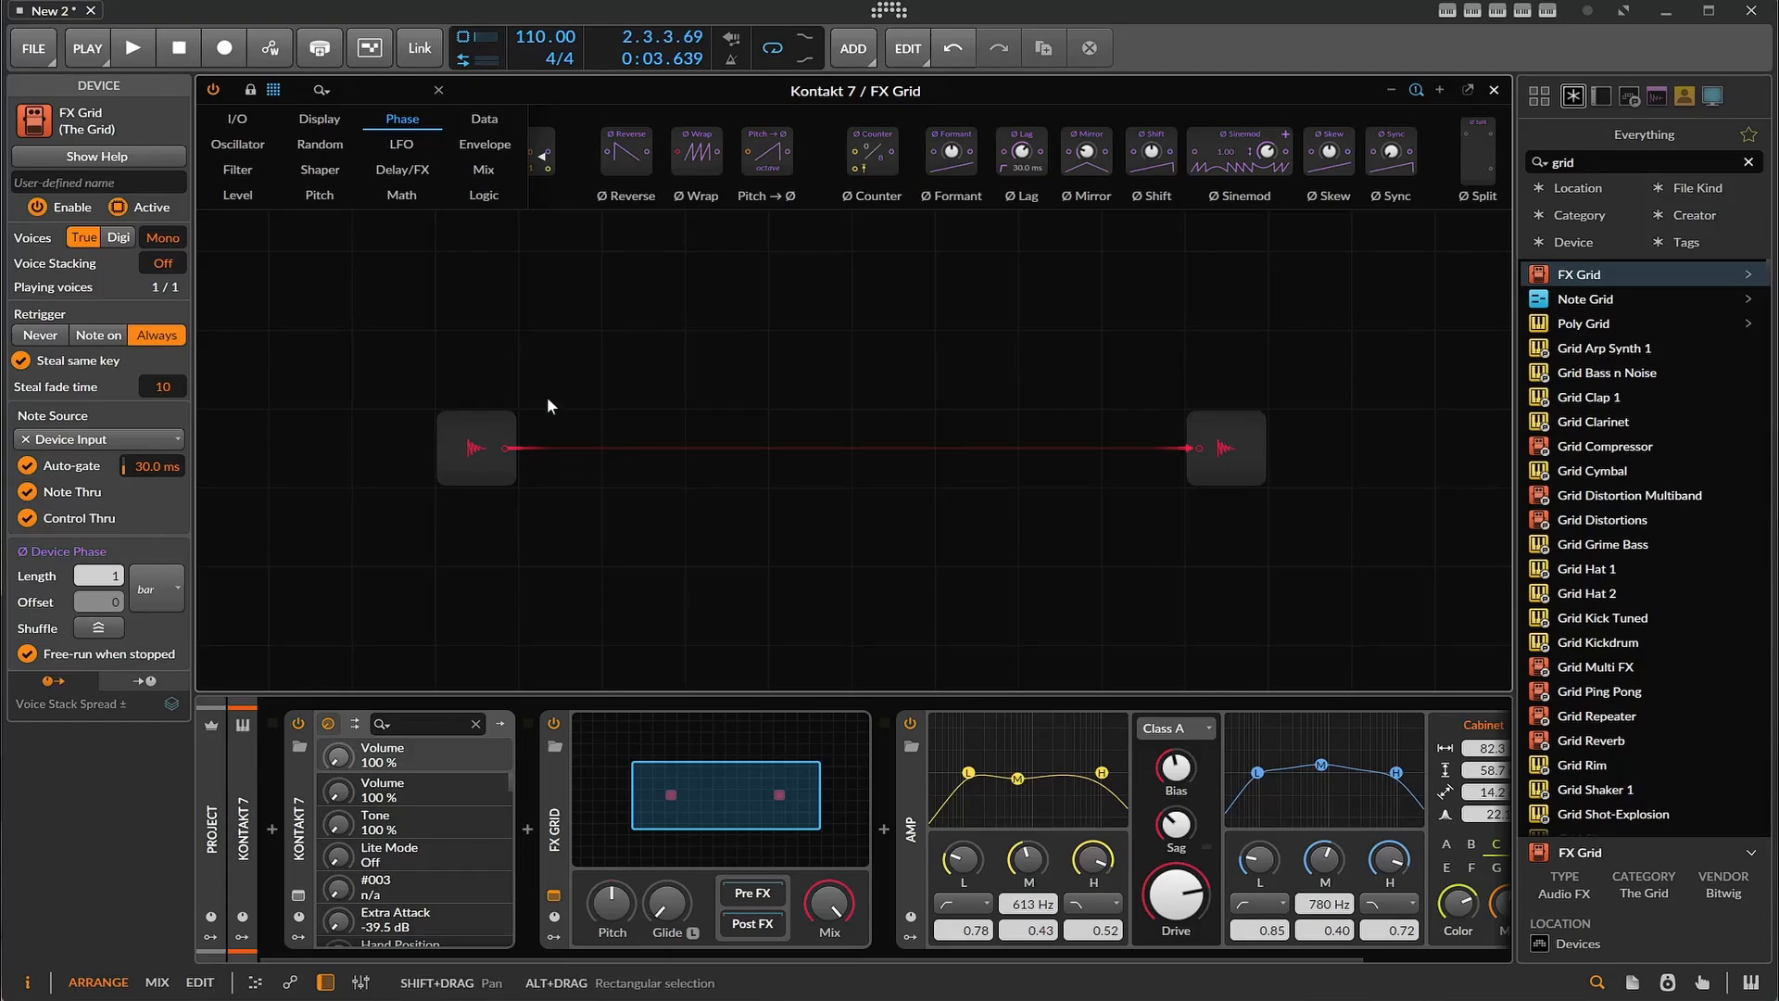
{"action": "left_click", "coordinate": [326, 113]}
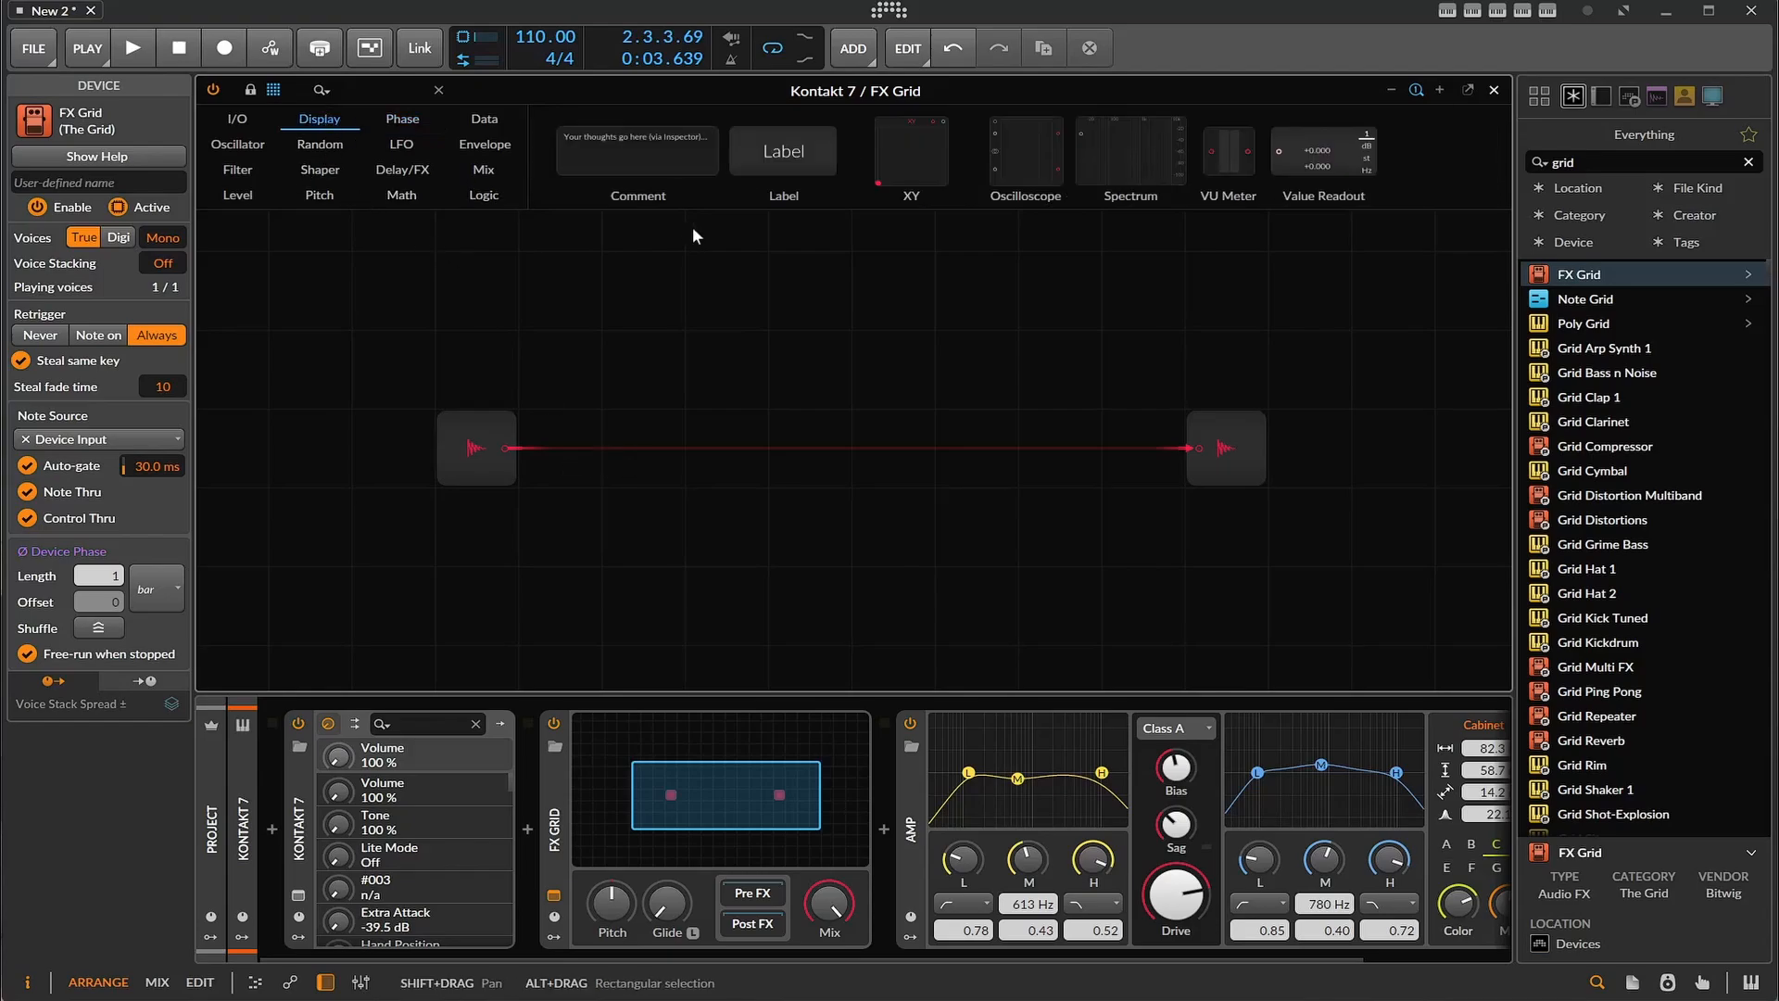
{"action": "left_click_drag", "start_coordinate": [1026, 153], "coordinate": [1006, 324]}
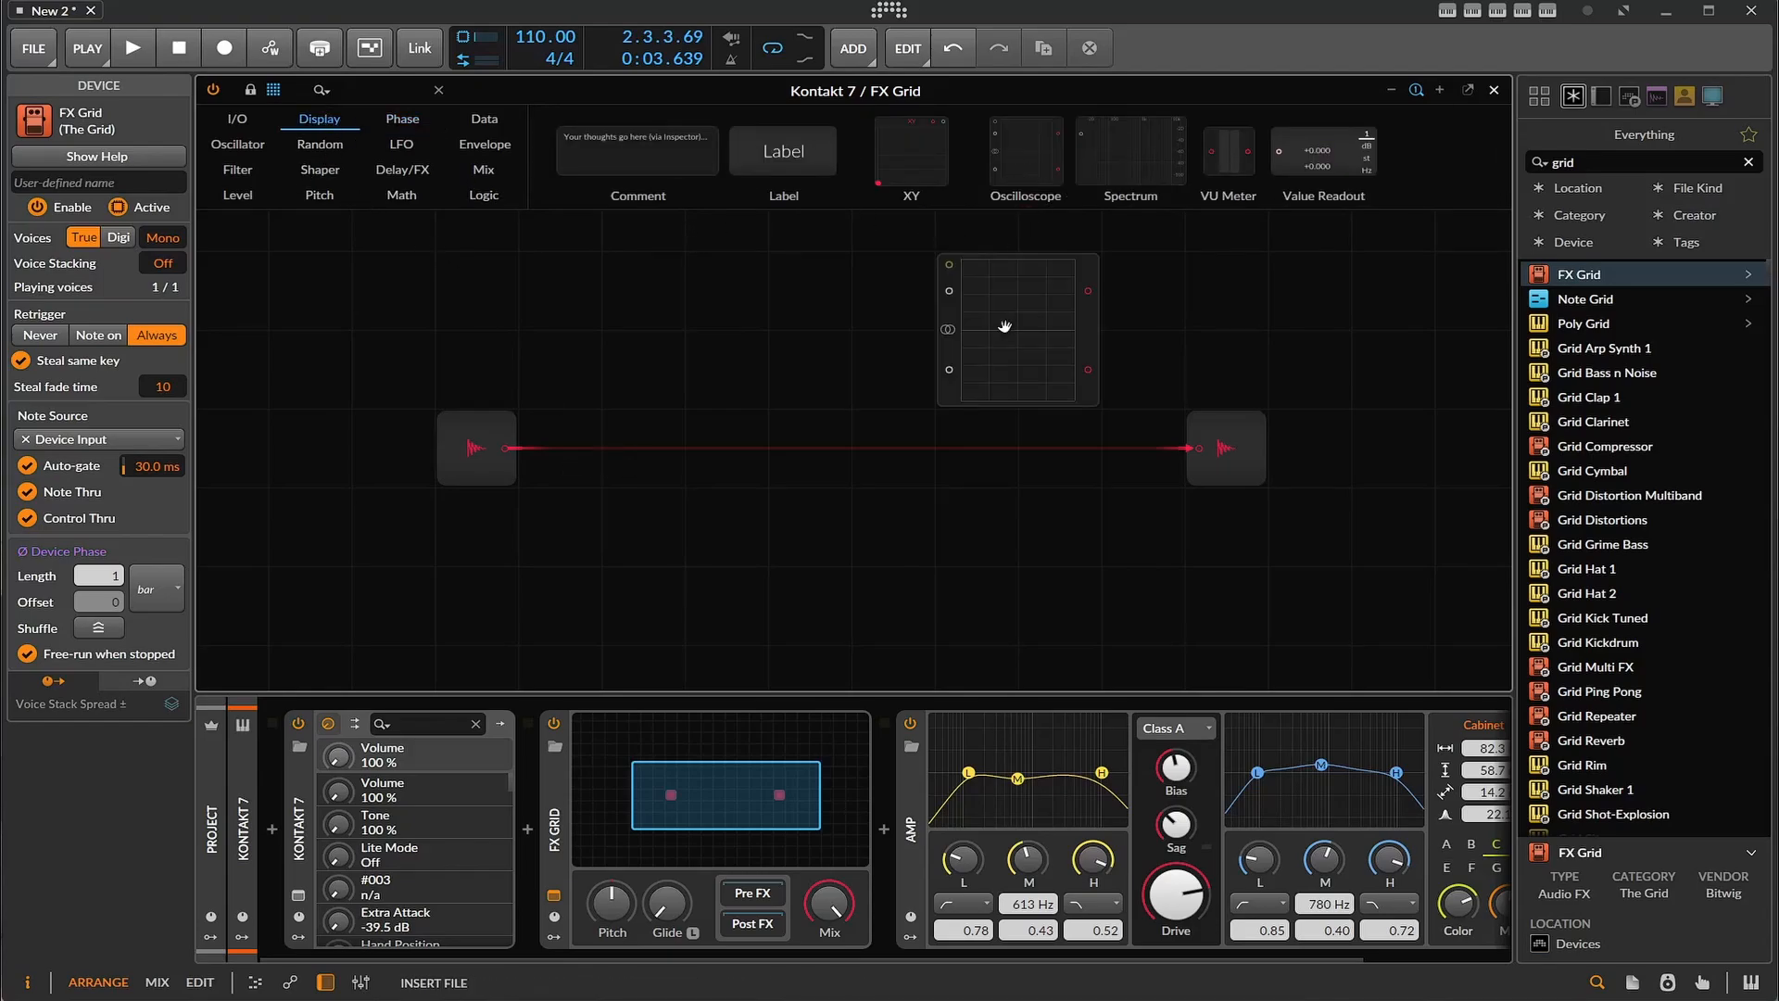
{"action": "mouse_move", "coordinate": [506, 448]}
{"action": "left_mouse_down"}
{"action": "mouse_move", "coordinate": [936, 348]}
{"action": "mouse_move", "coordinate": [948, 291]}
{"action": "left_mouse_up"}
{"action": "left_click", "coordinate": [137, 51]}
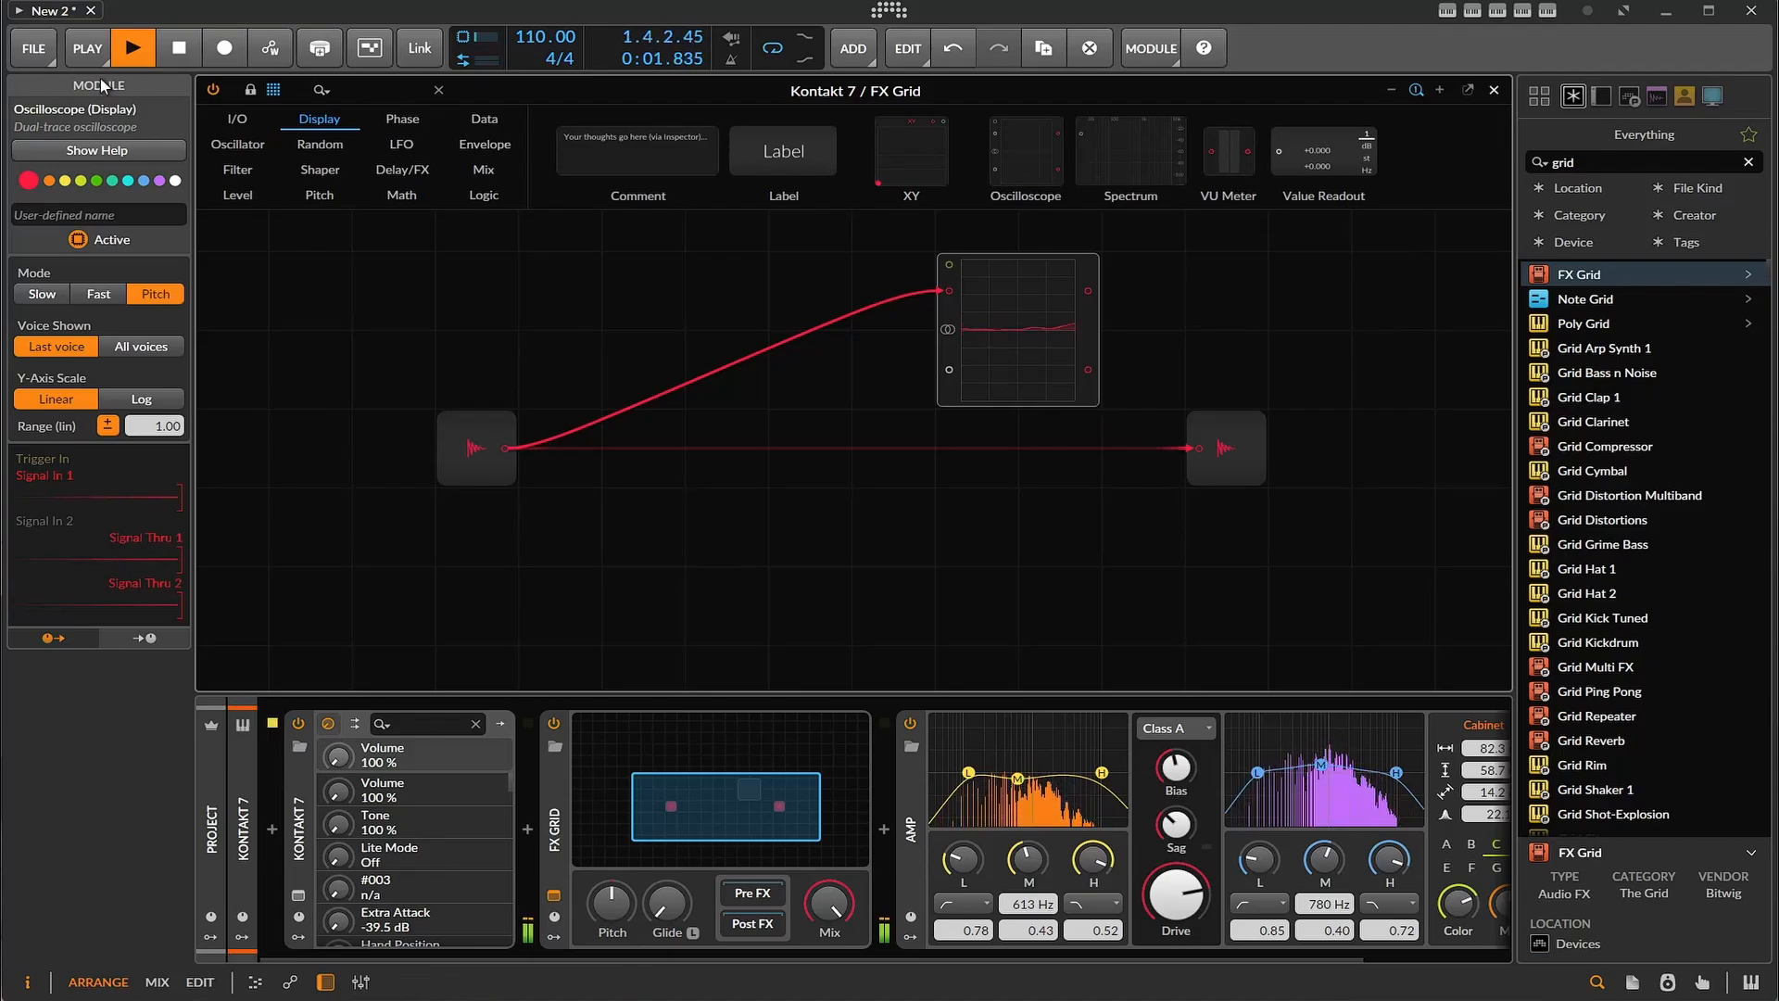
{"action": "left_click", "coordinate": [175, 49]}
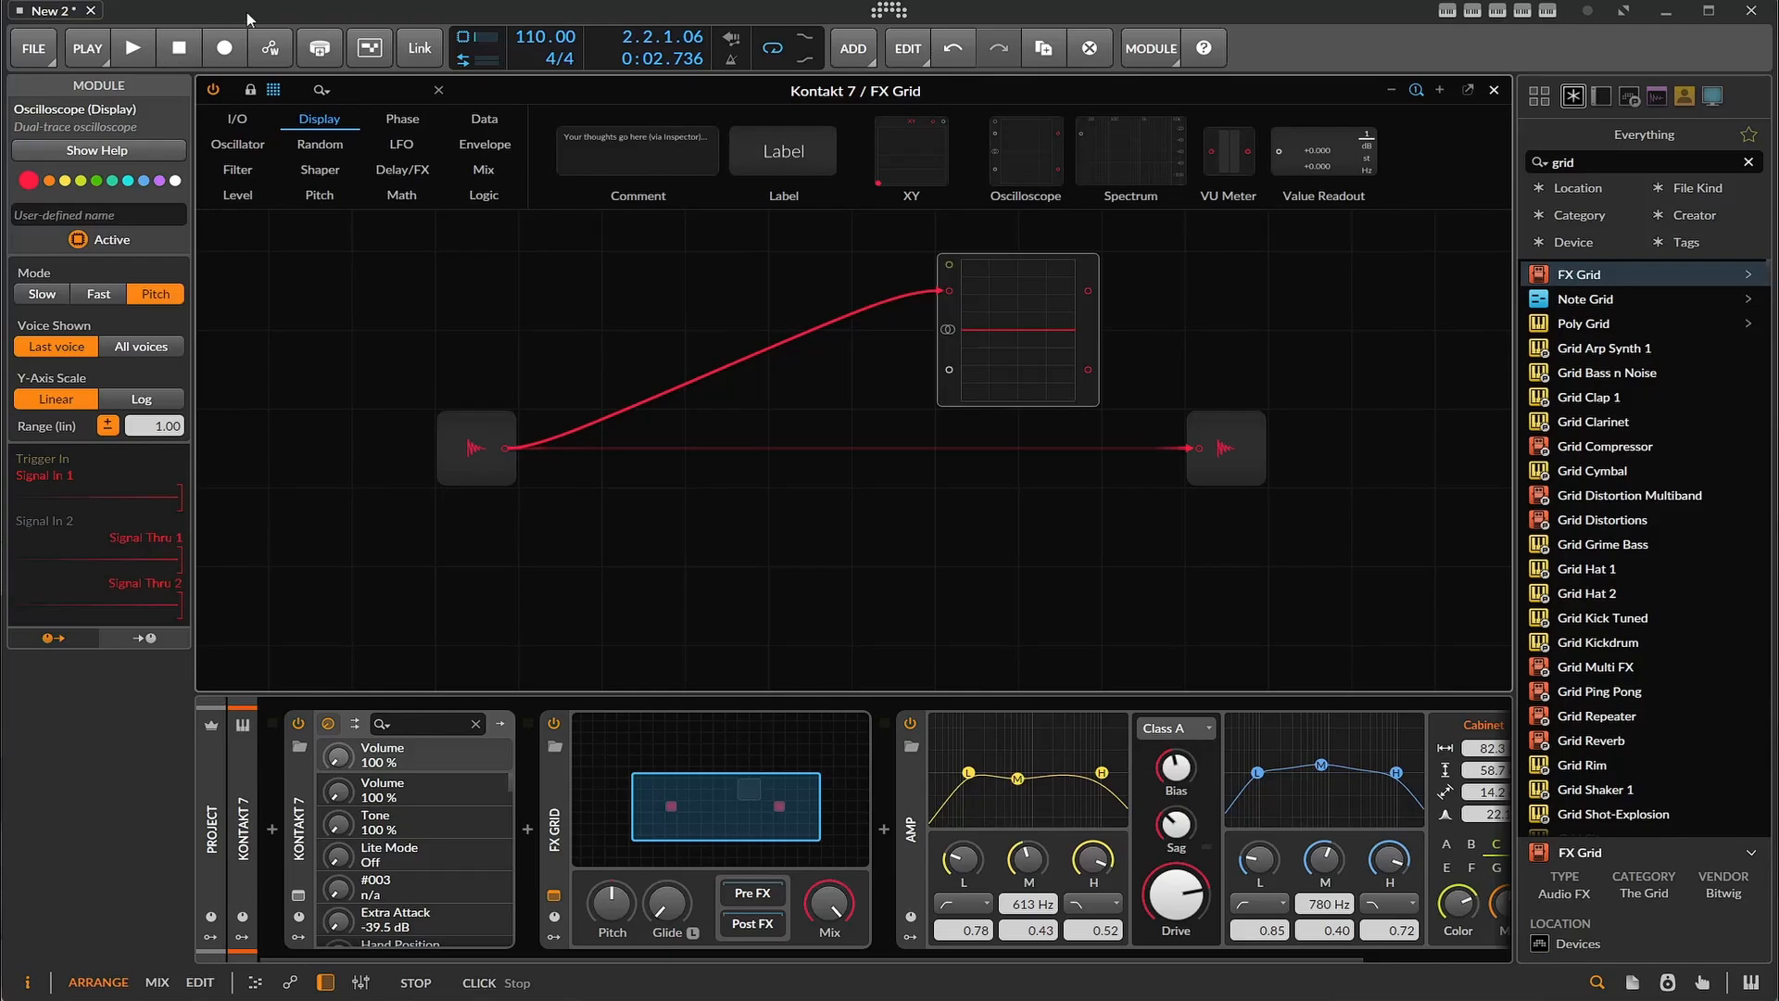
- Insert a Ø Formant module after the audio input and route the Oscilloscope's first thru output to the audio output
{"action": "left_click", "coordinate": [337, 153]}
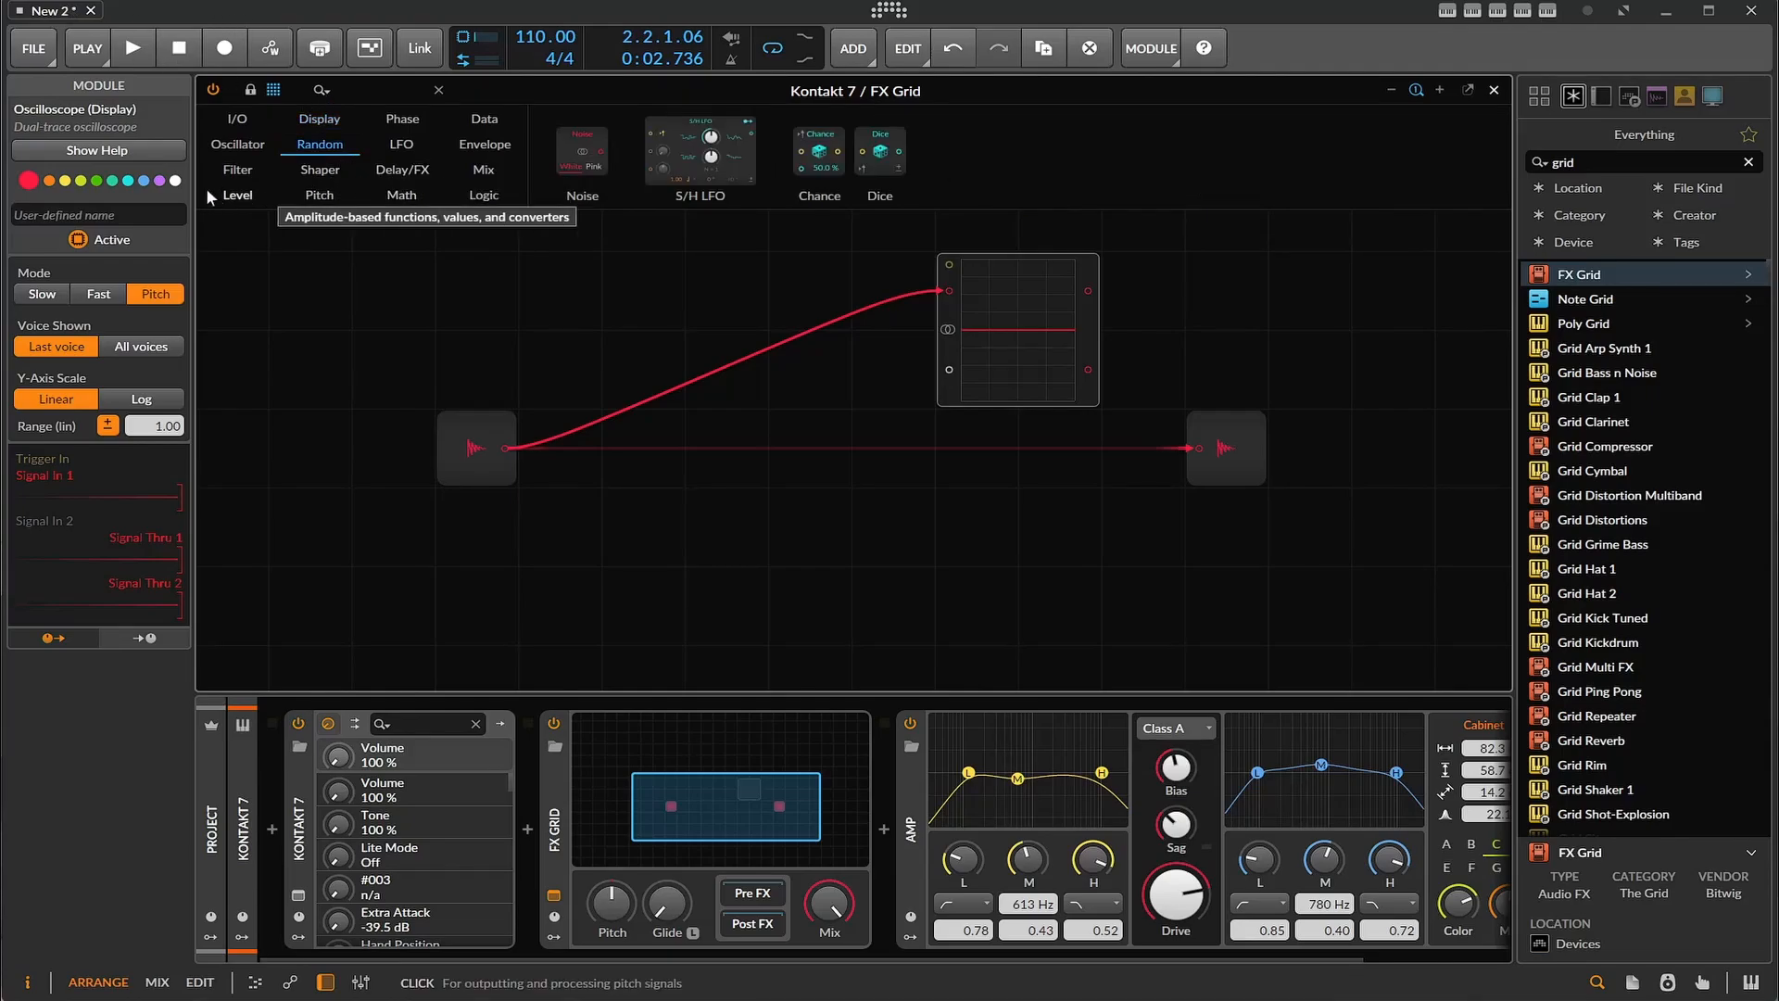
{"action": "left_click", "coordinate": [404, 120]}
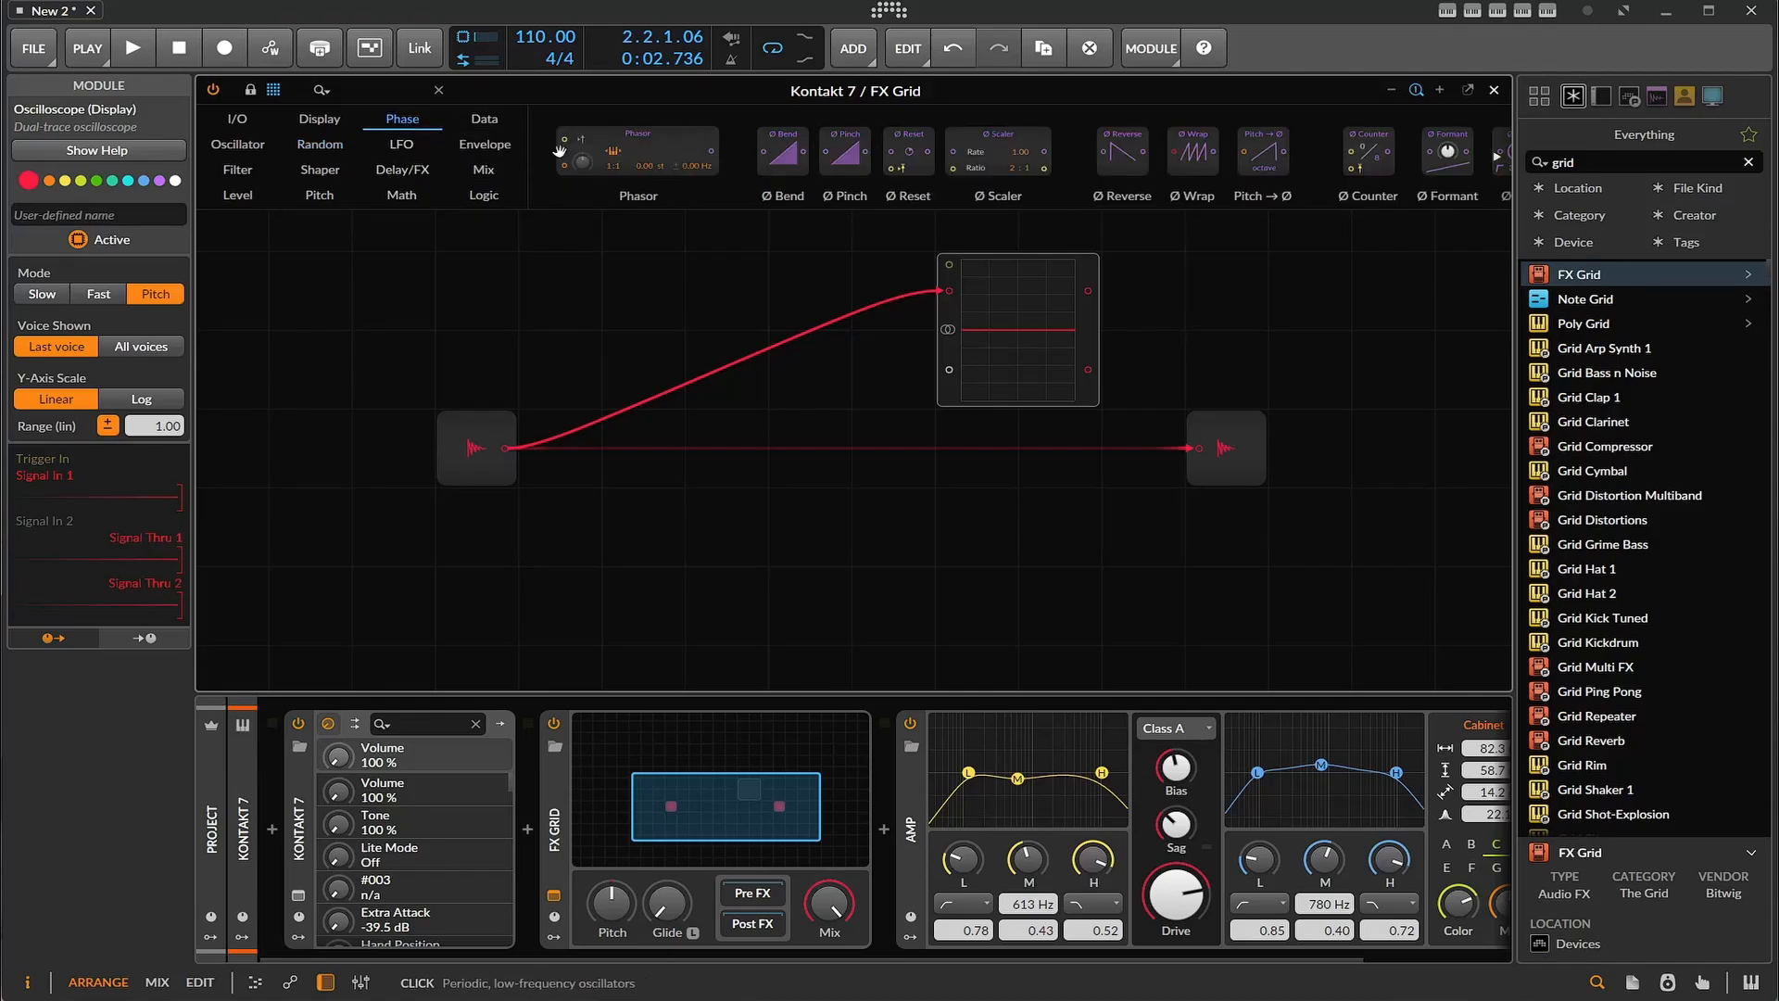
{"action": "scroll", "coordinate": [834, 181], "scroll_direction": "down", "scroll_amount": 5}
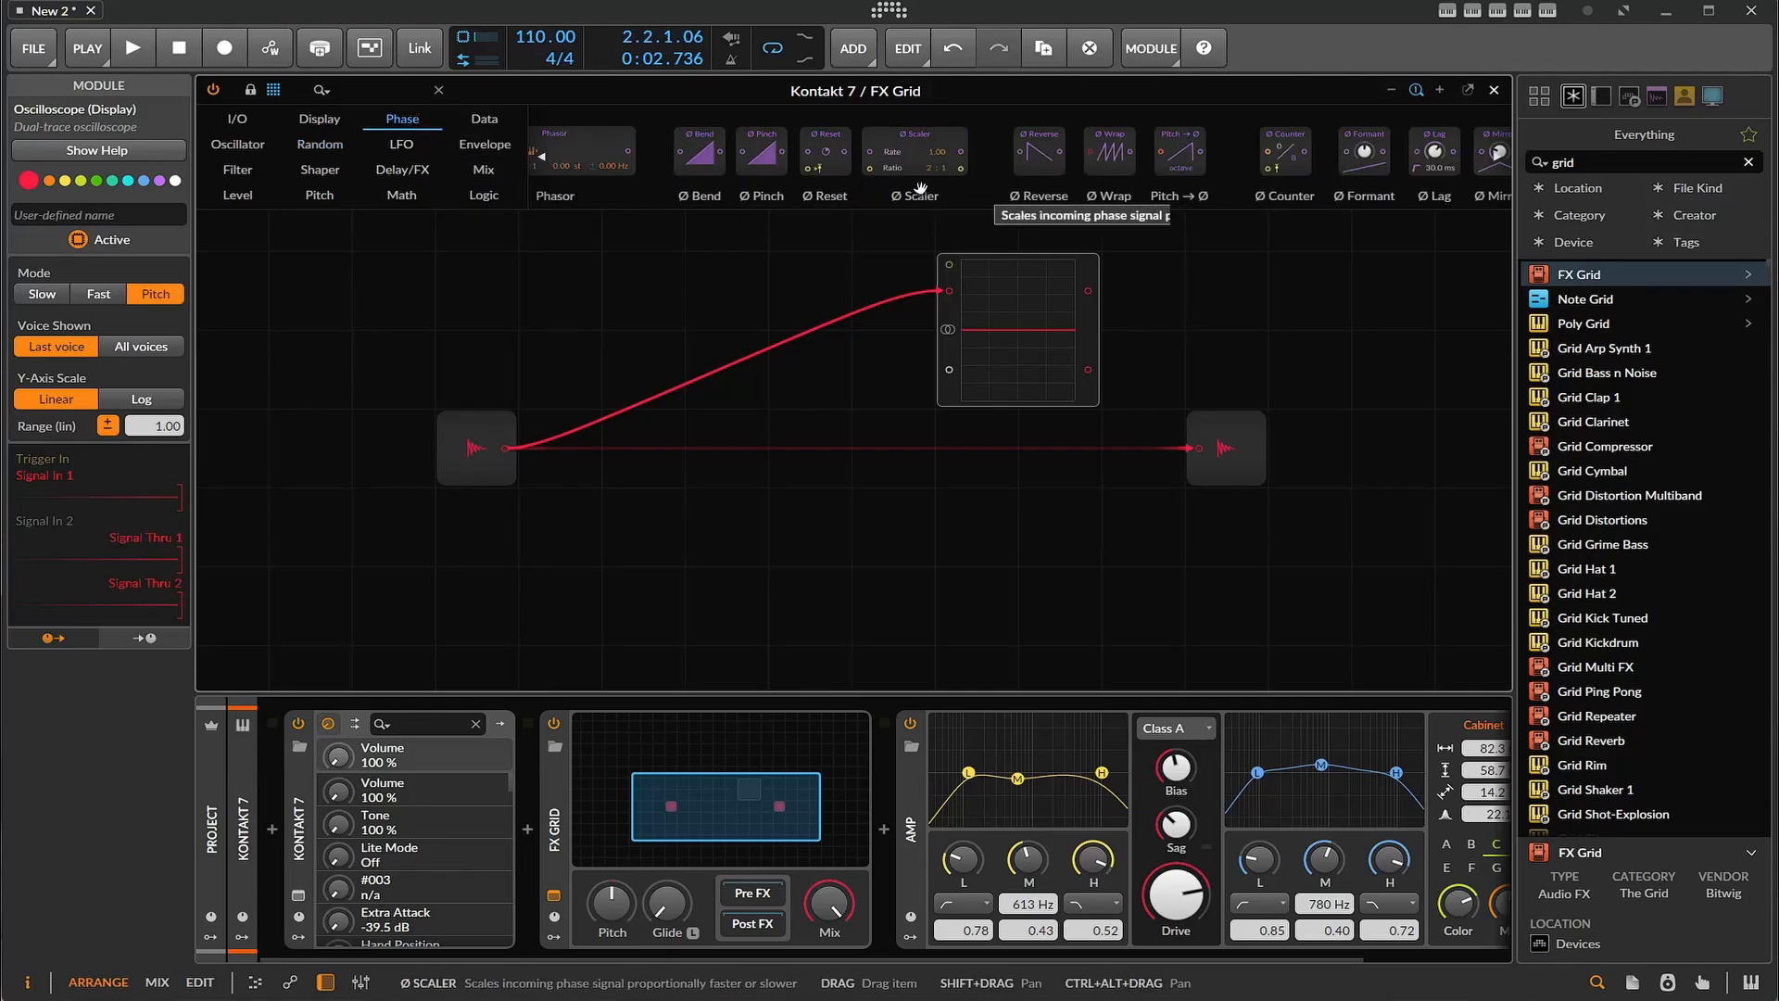
{"action": "scroll", "coordinate": [921, 189], "scroll_direction": "down", "scroll_amount": 1}
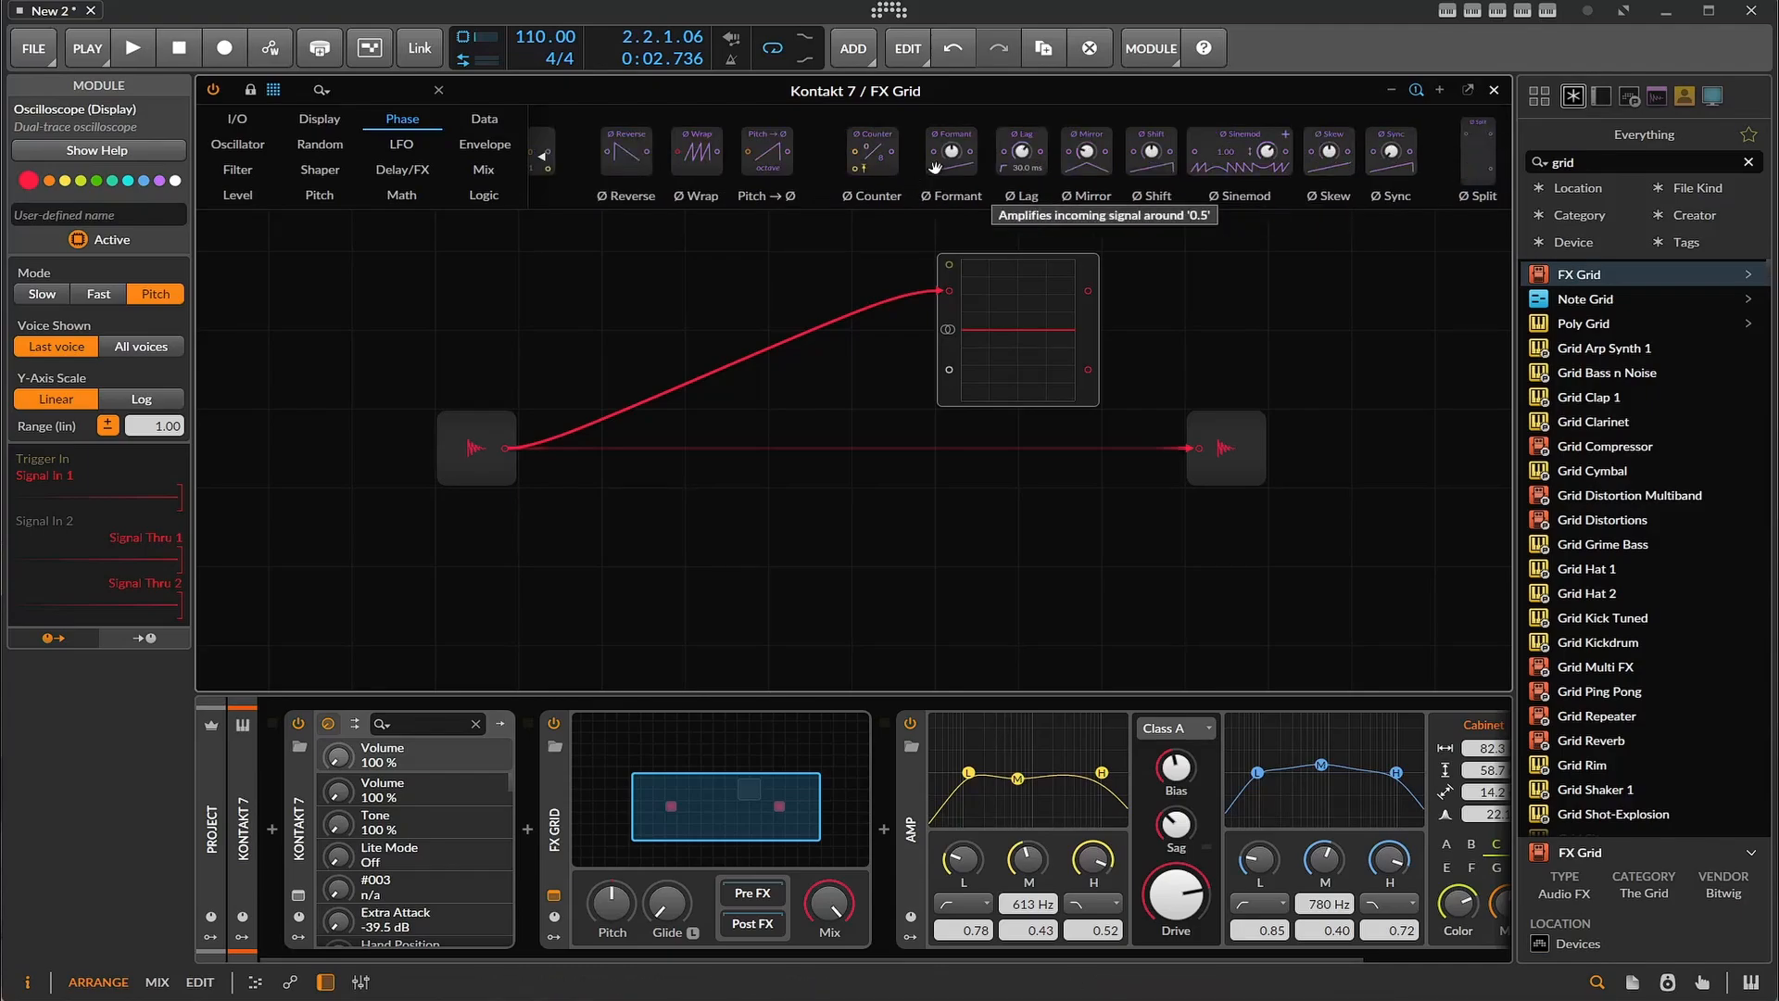
{"action": "left_click_drag", "start_coordinate": [924, 188], "coordinate": [561, 468]}
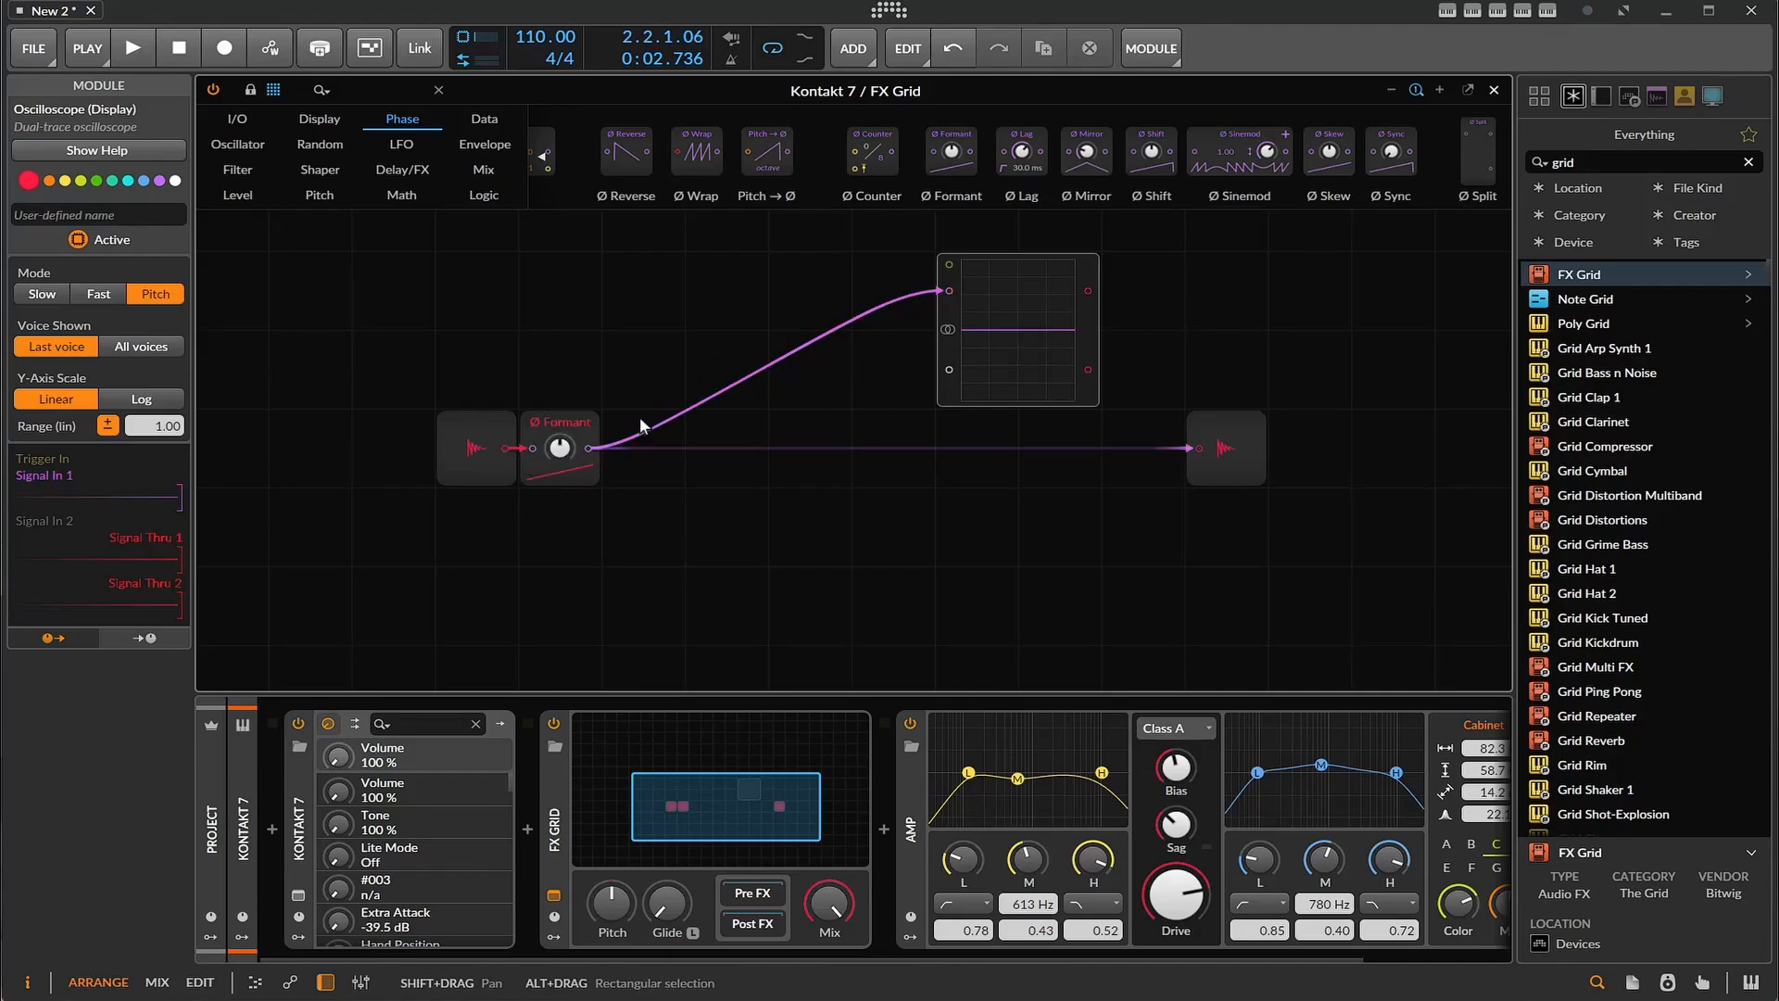
{"action": "left_click_drag", "start_coordinate": [1089, 290], "coordinate": [1212, 450]}
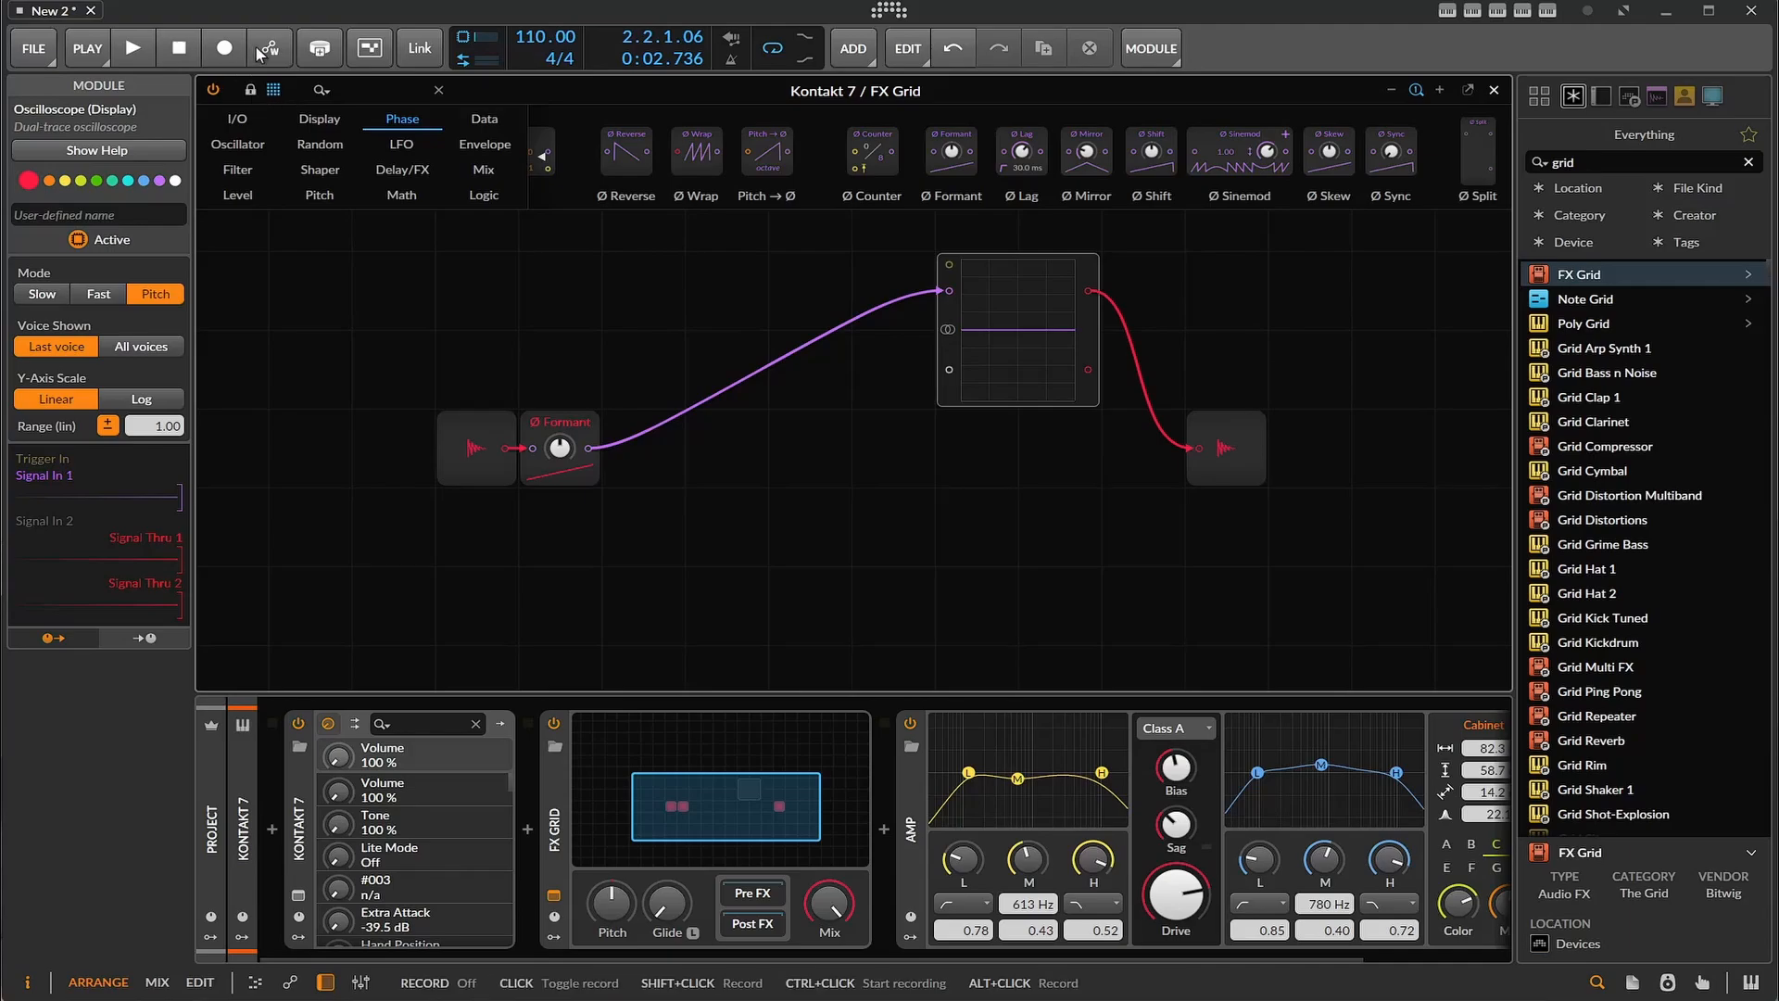
- Audition the clip while turning the Ø Formant amount down slightly
{"action": "left_click", "coordinate": [136, 51]}
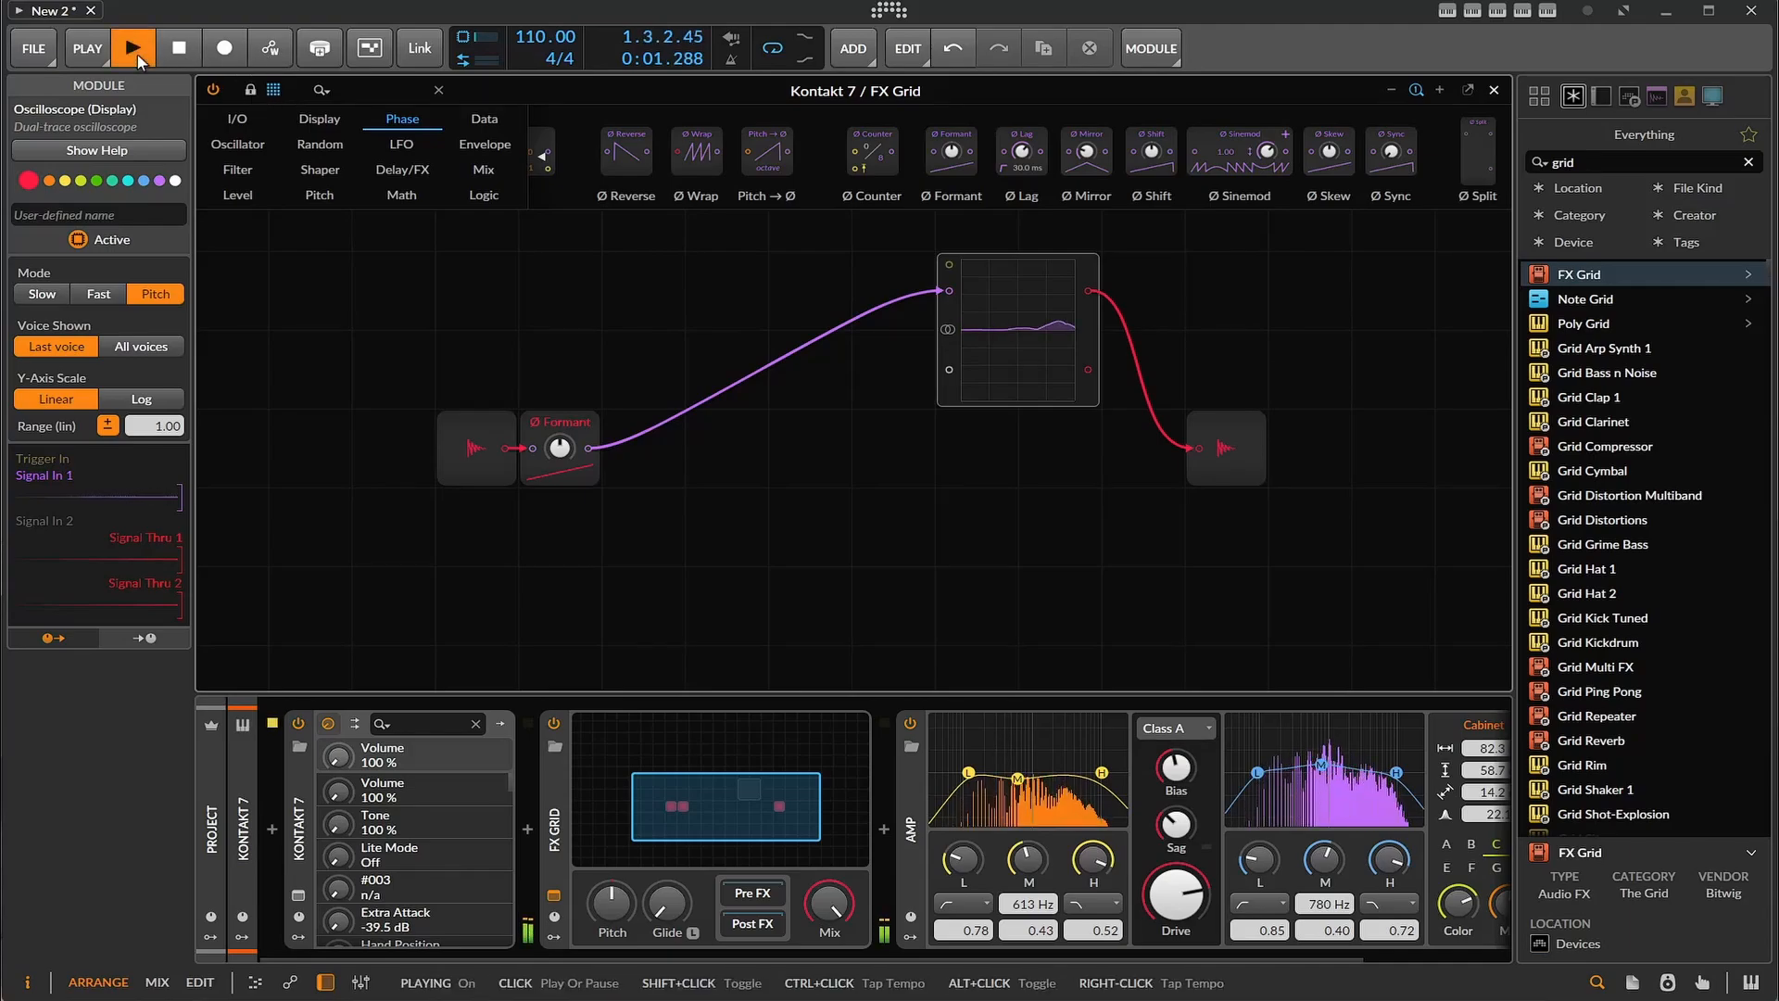
{"action": "mouse_move", "coordinate": [565, 451]}
{"action": "left_mouse_down"}
{"action": "mouse_move", "coordinate": [565, 426]}
{"action": "mouse_move", "coordinate": [565, 457]}
{"action": "left_mouse_up"}
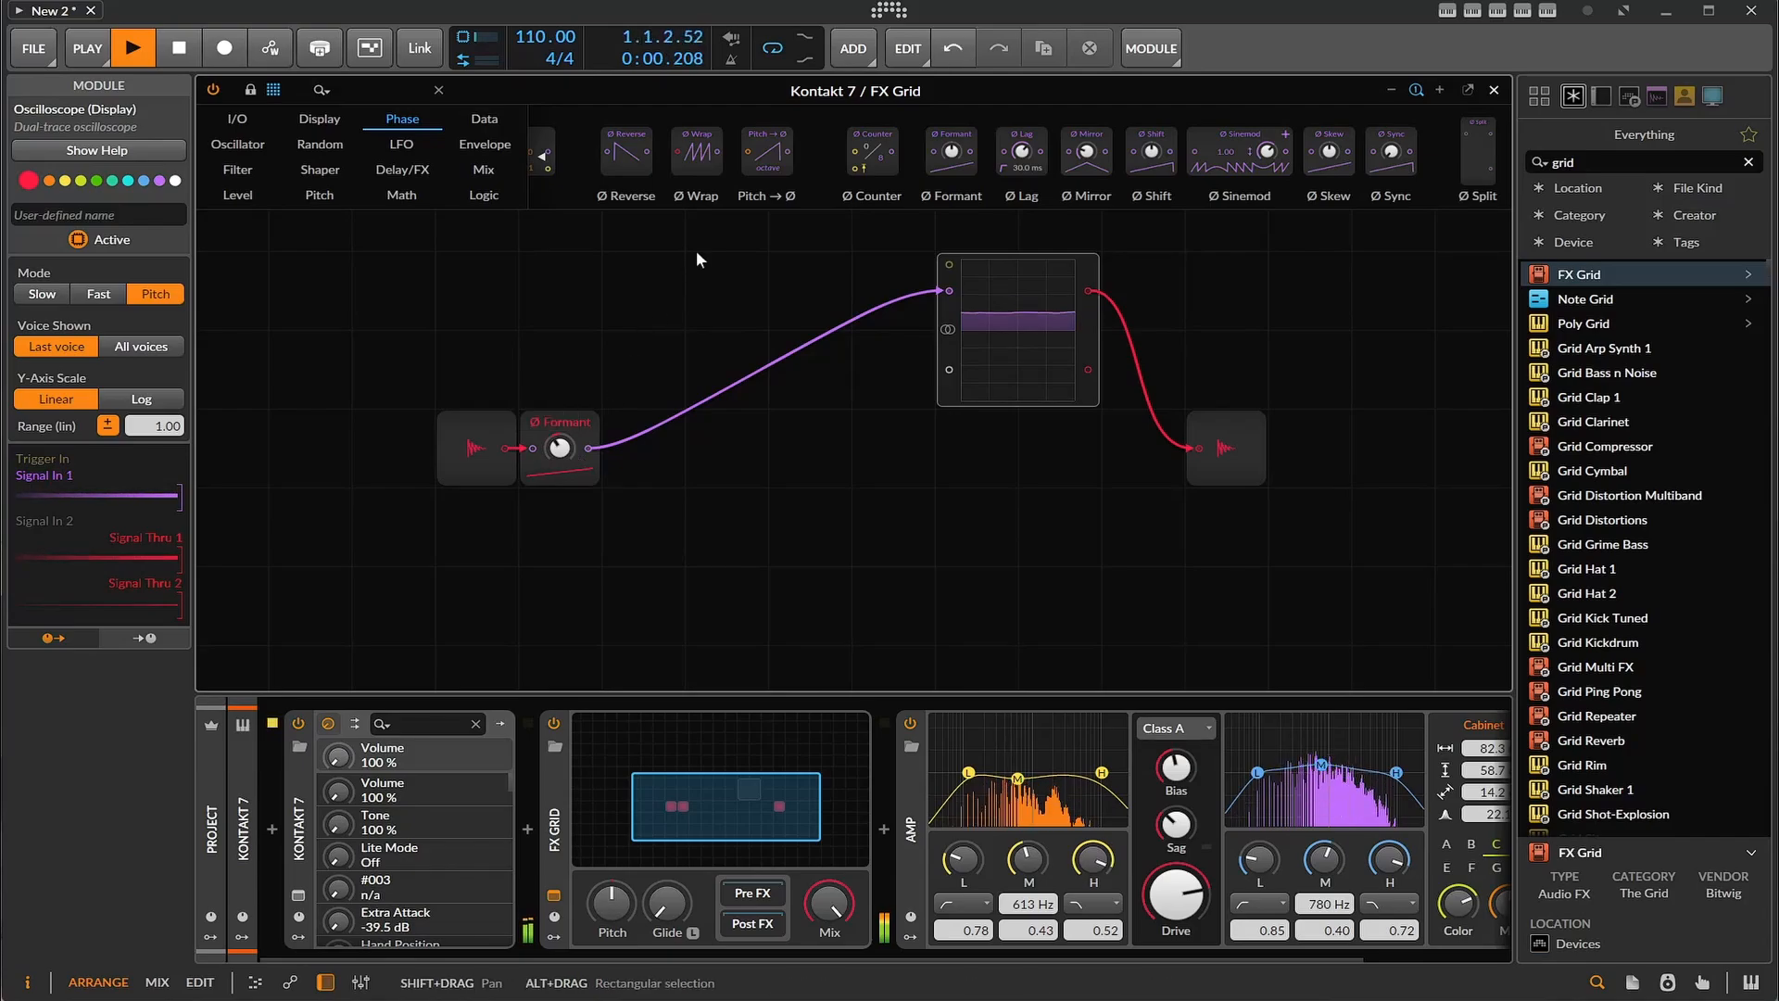
{"action": "left_click", "coordinate": [180, 51]}
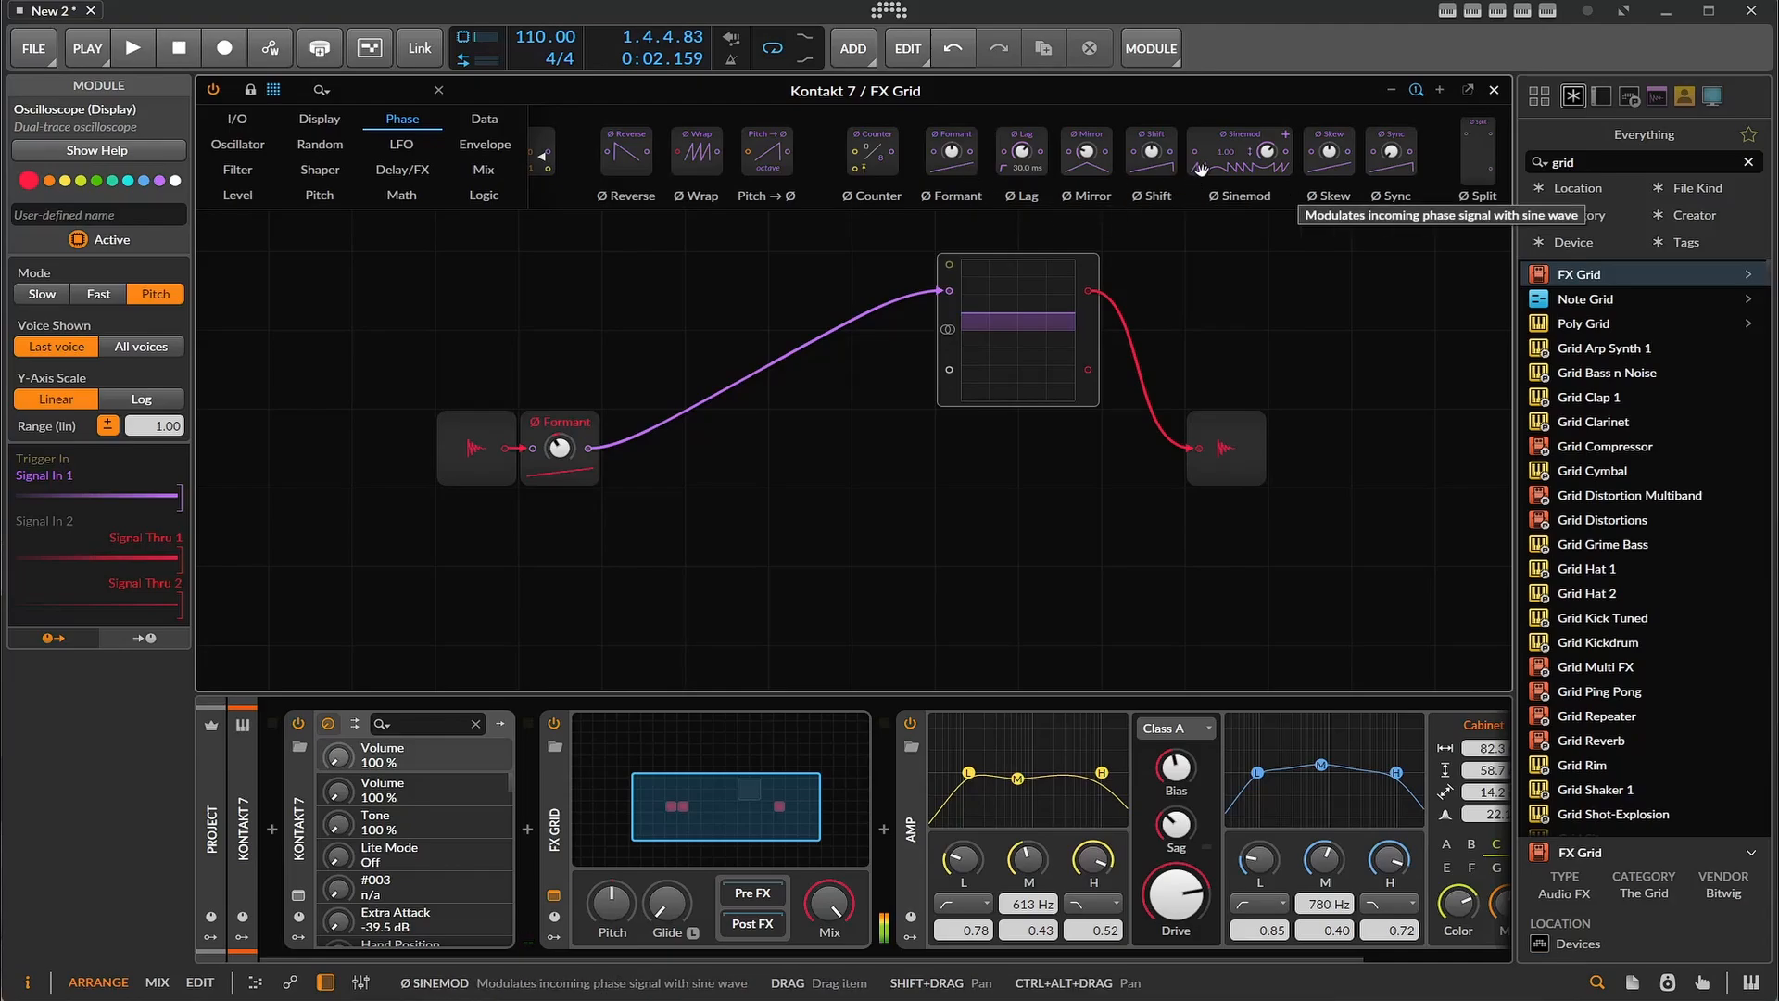
- Insert a Ø Bend module between Ø Formant and the Oscilloscope
{"action": "scroll", "coordinate": [832, 177], "scroll_direction": "up", "scroll_amount": 2}
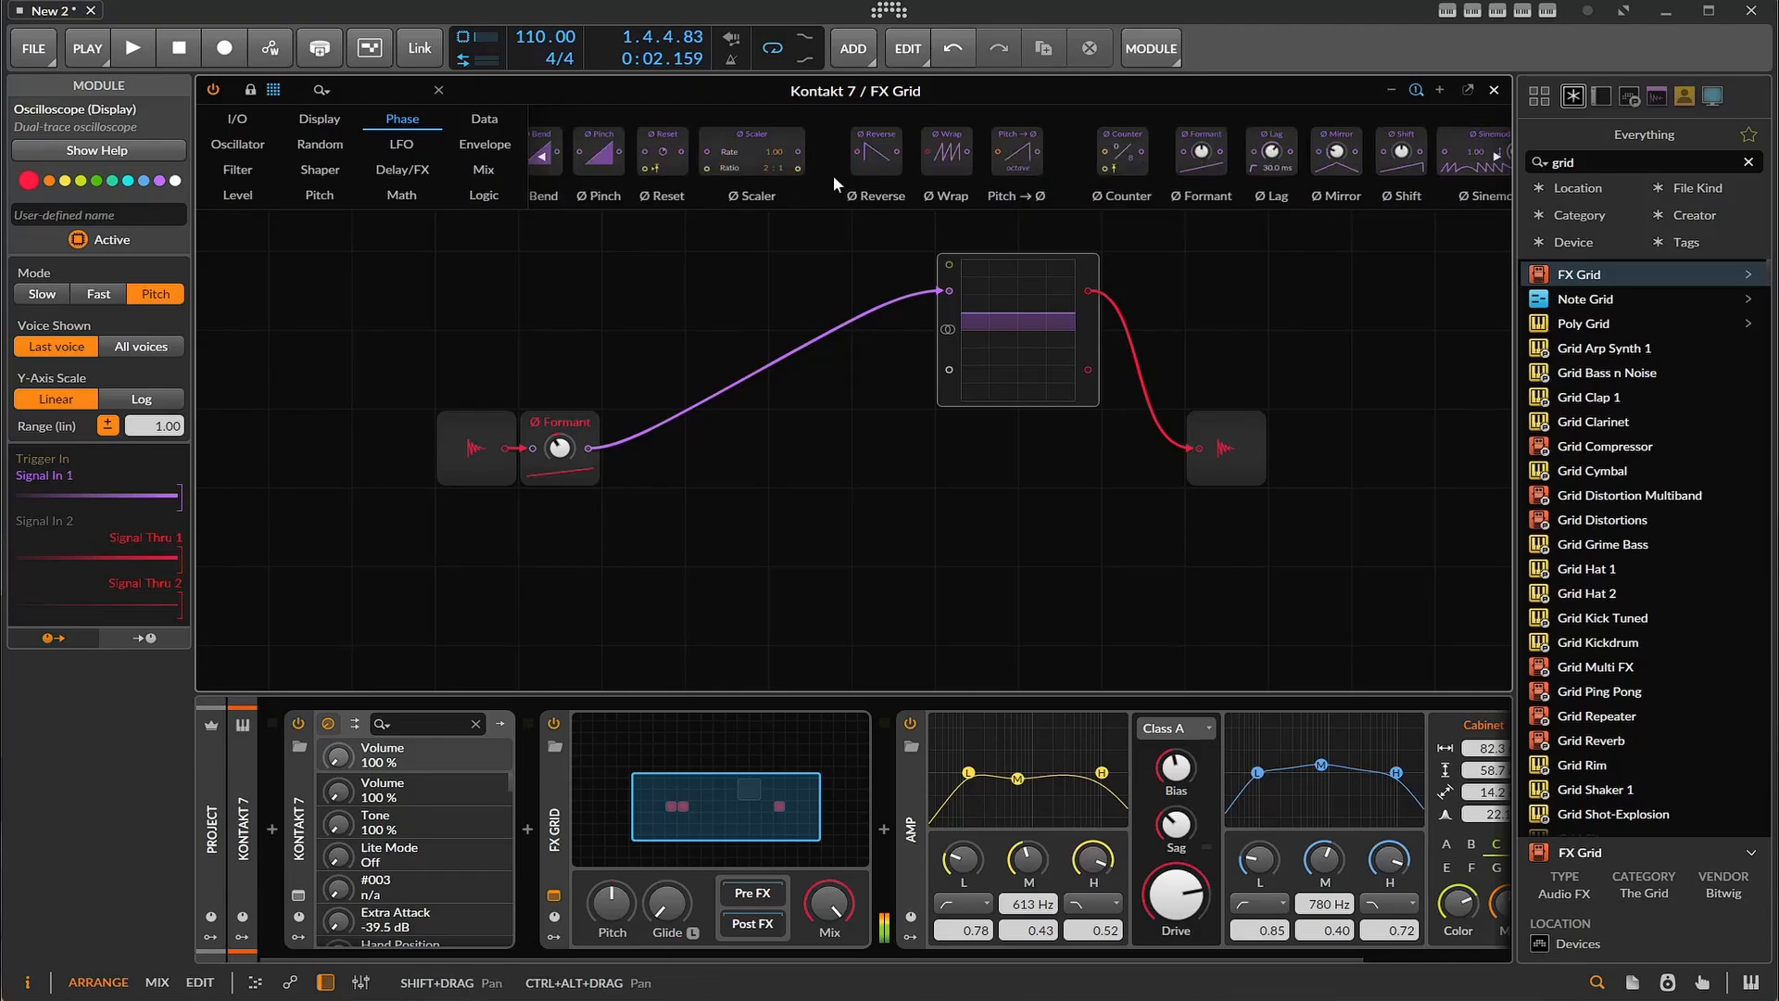
{"action": "scroll", "coordinate": [844, 181], "scroll_direction": "up", "scroll_amount": 1}
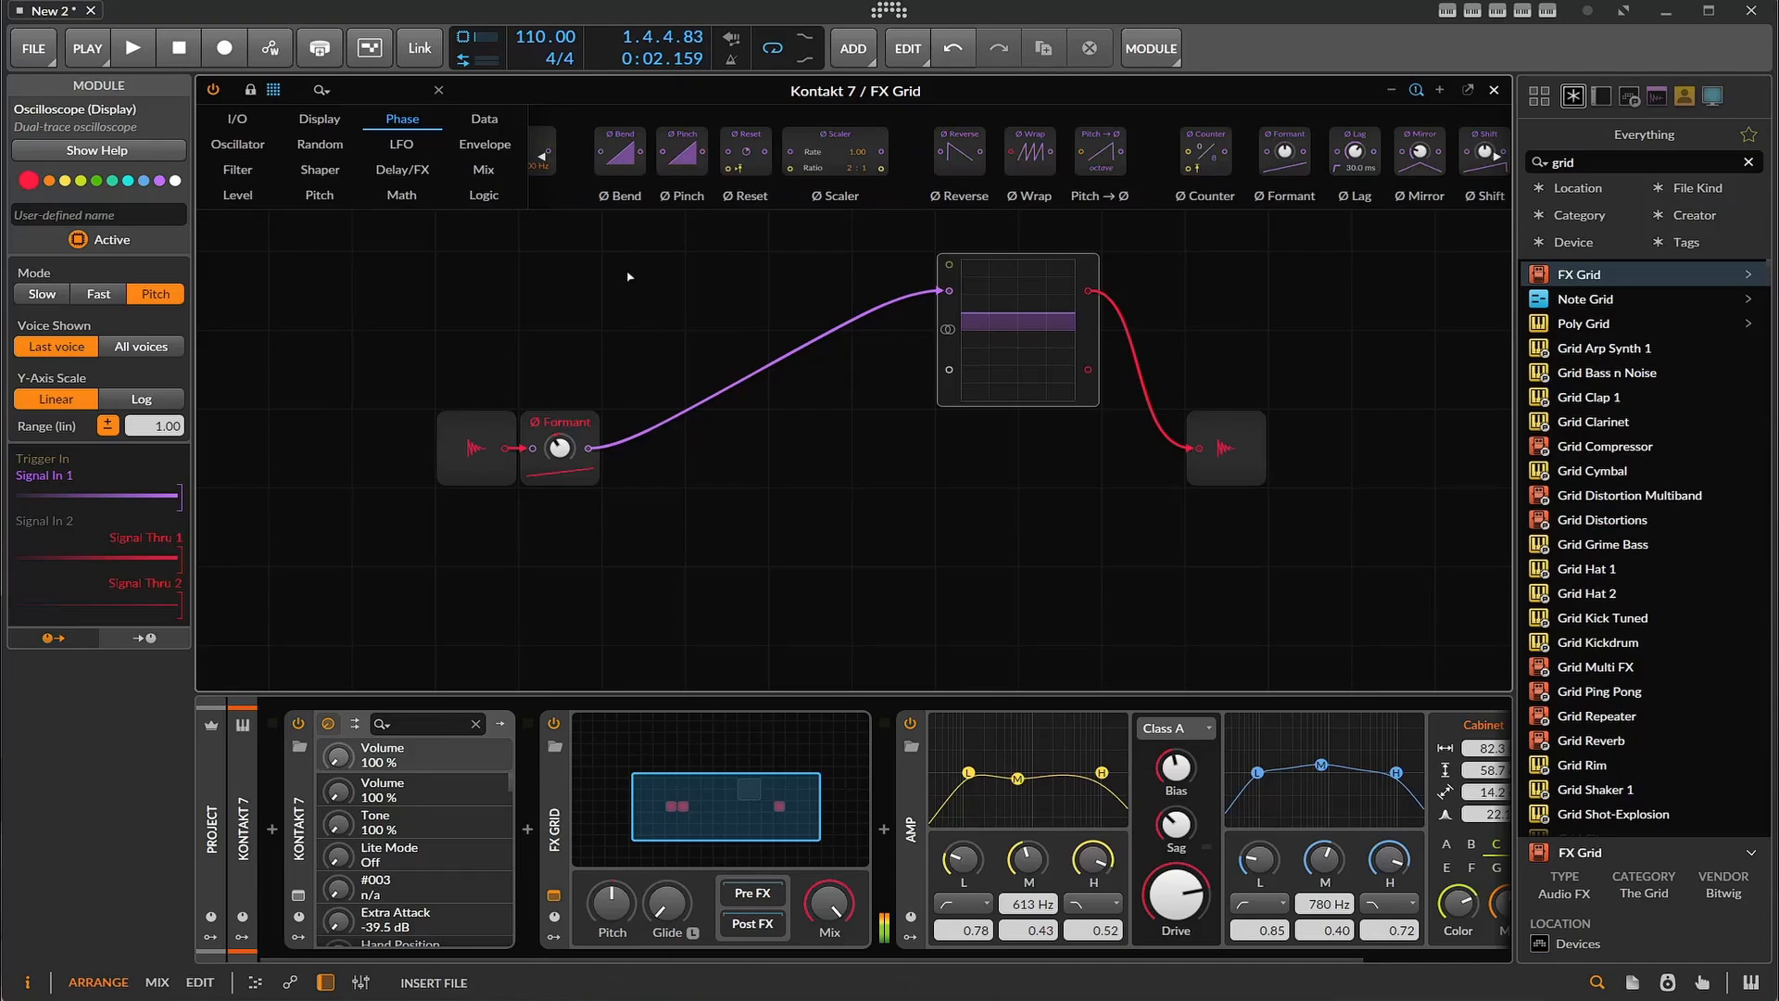
{"action": "left_click_drag", "start_coordinate": [589, 438], "coordinate": [590, 440]}
- Bend the Ø Bend curve strongly upward during playback and reset Ø Formant to 0.00 st
{"action": "key", "text": "space"}
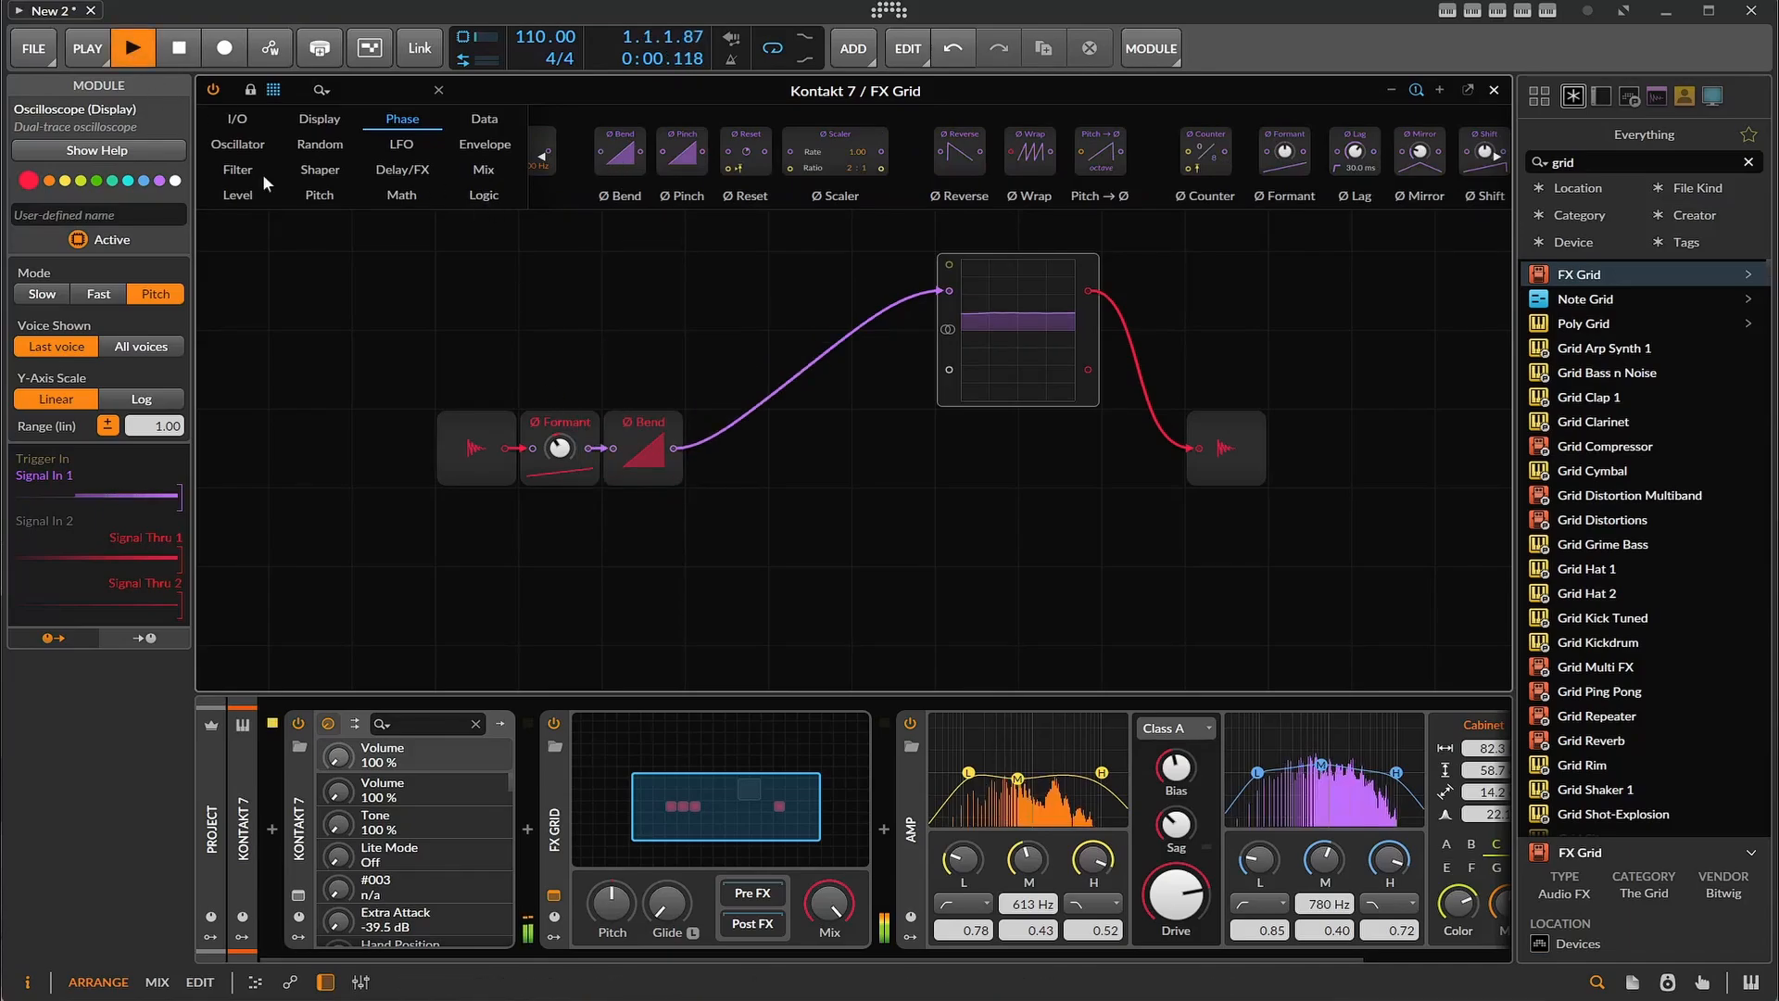
{"action": "mouse_move", "coordinate": [641, 446]}
{"action": "left_click_drag", "start_coordinate": [642, 449], "coordinate": [642, 375]}
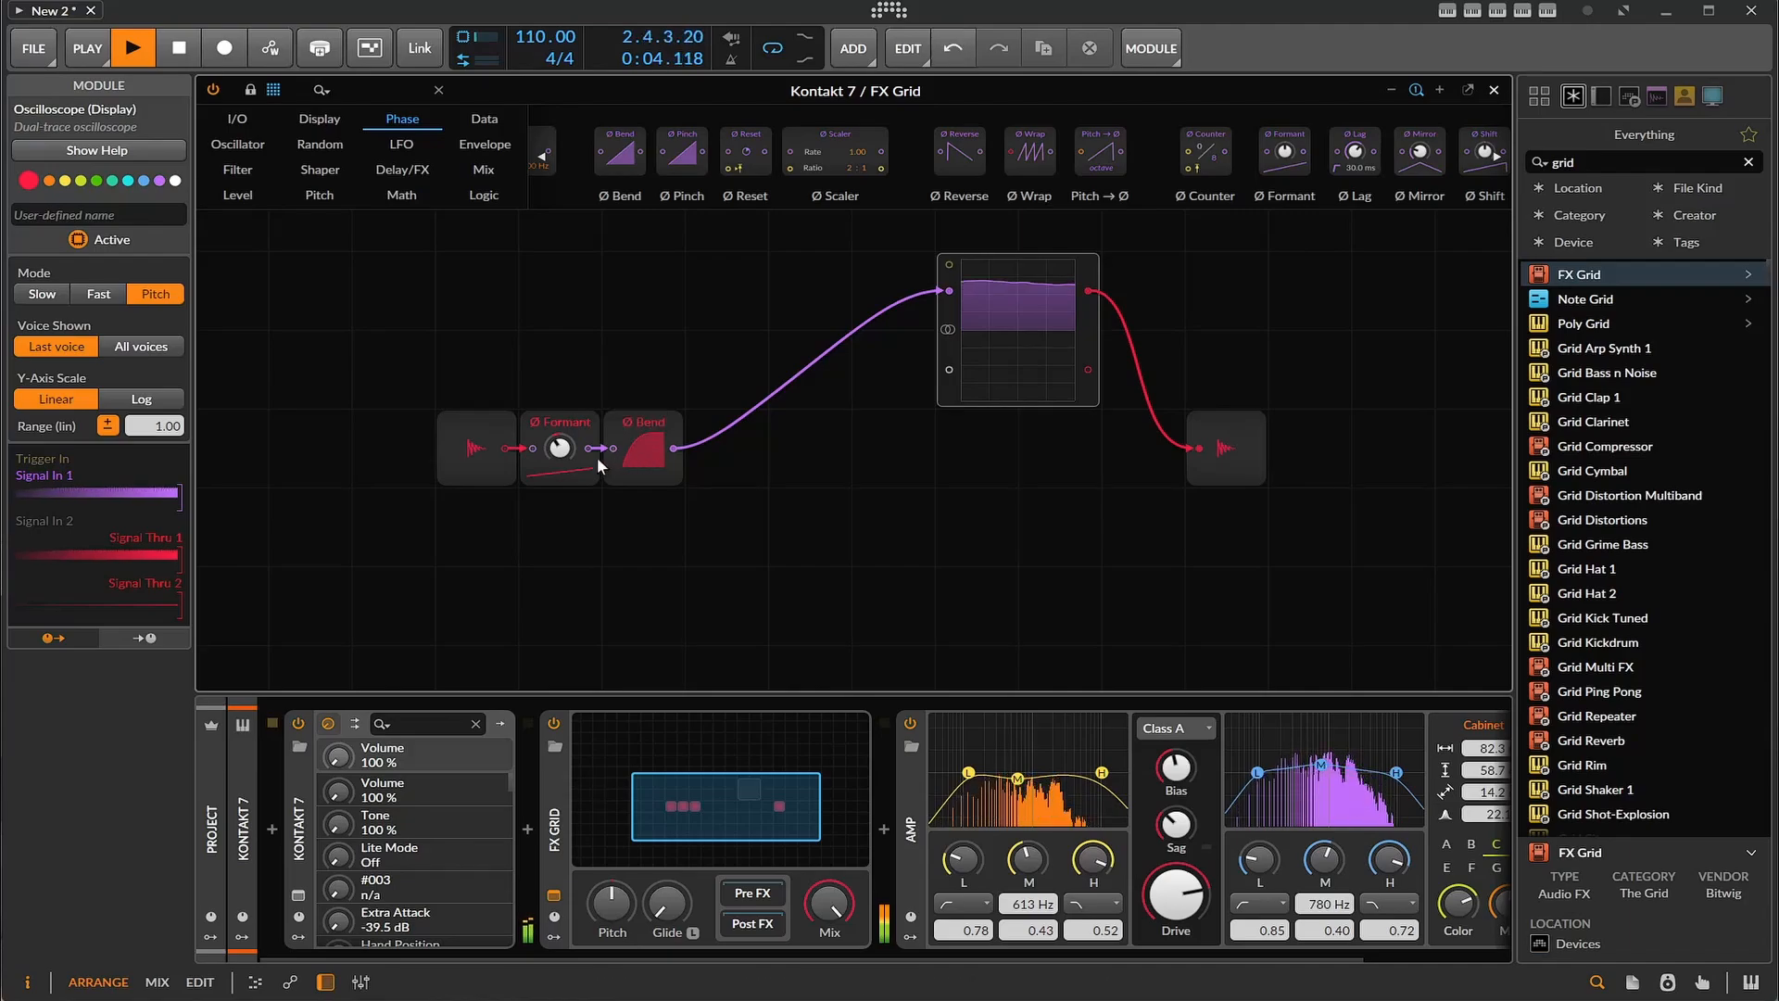
{"action": "mouse_move", "coordinate": [564, 453]}
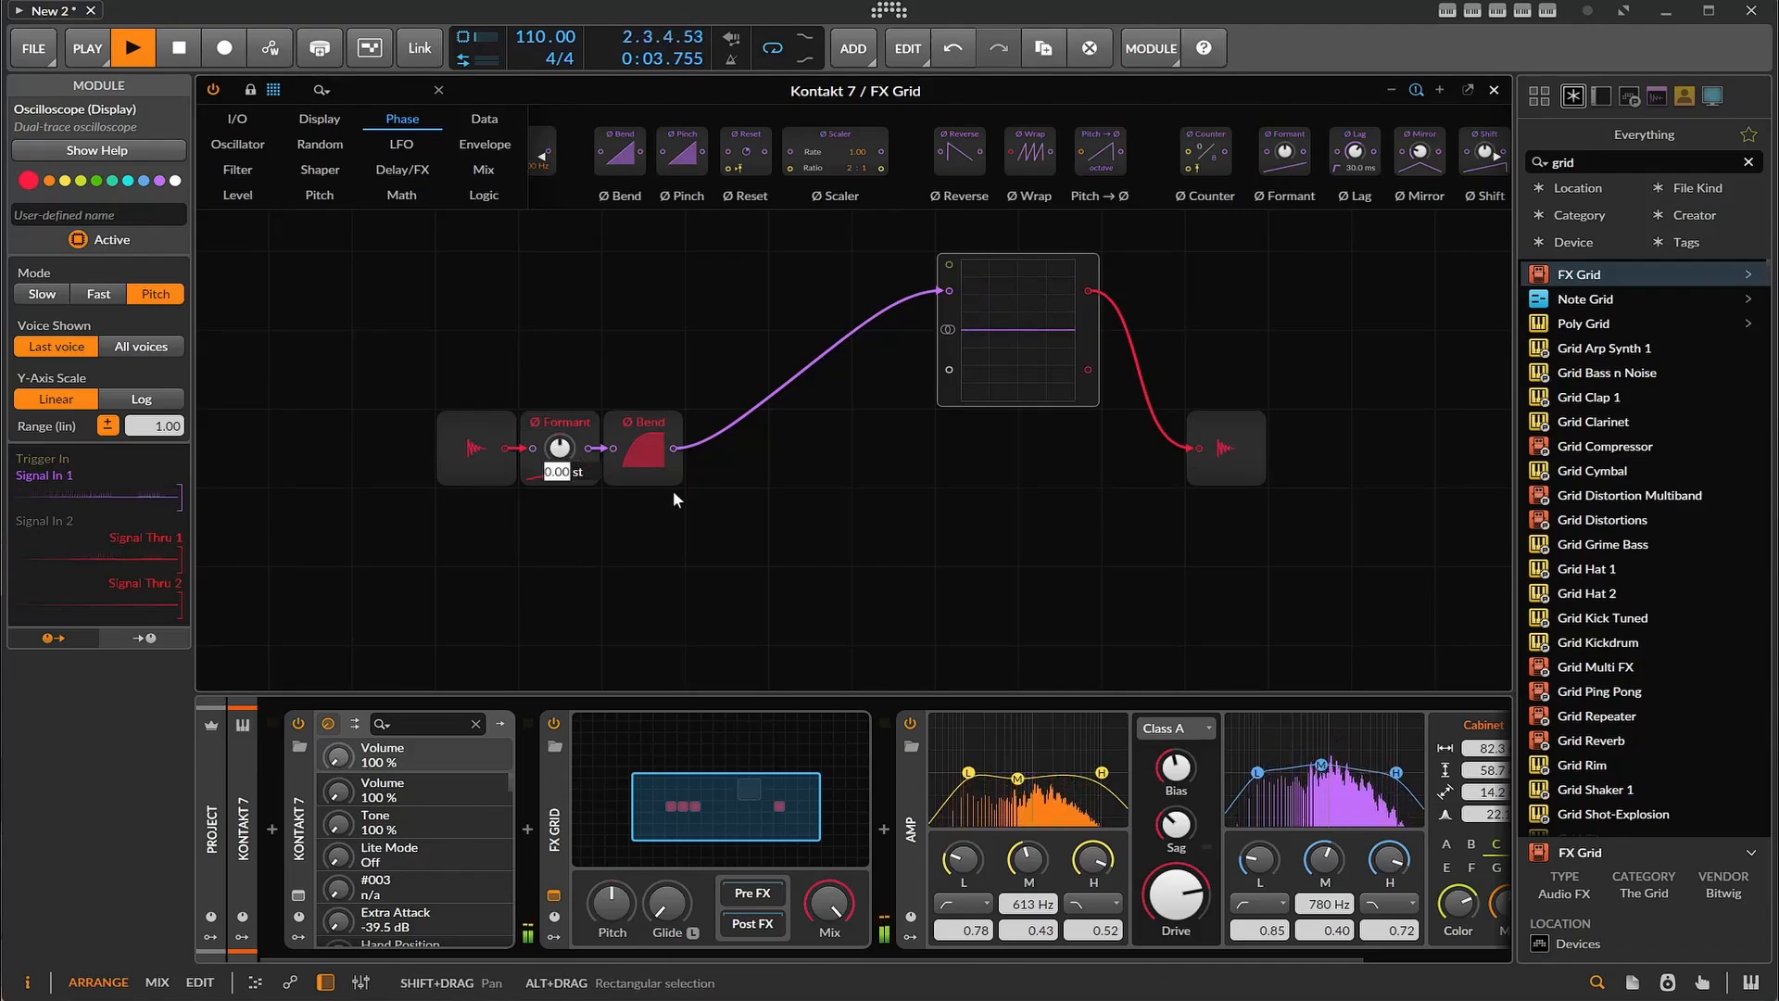
- Sweep the Ø Bend curve down to -100 % and back to 100 % during playback, and insert a second Ø Bend after it
{"action": "left_click_drag", "start_coordinate": [644, 451], "coordinate": [643, 453]}
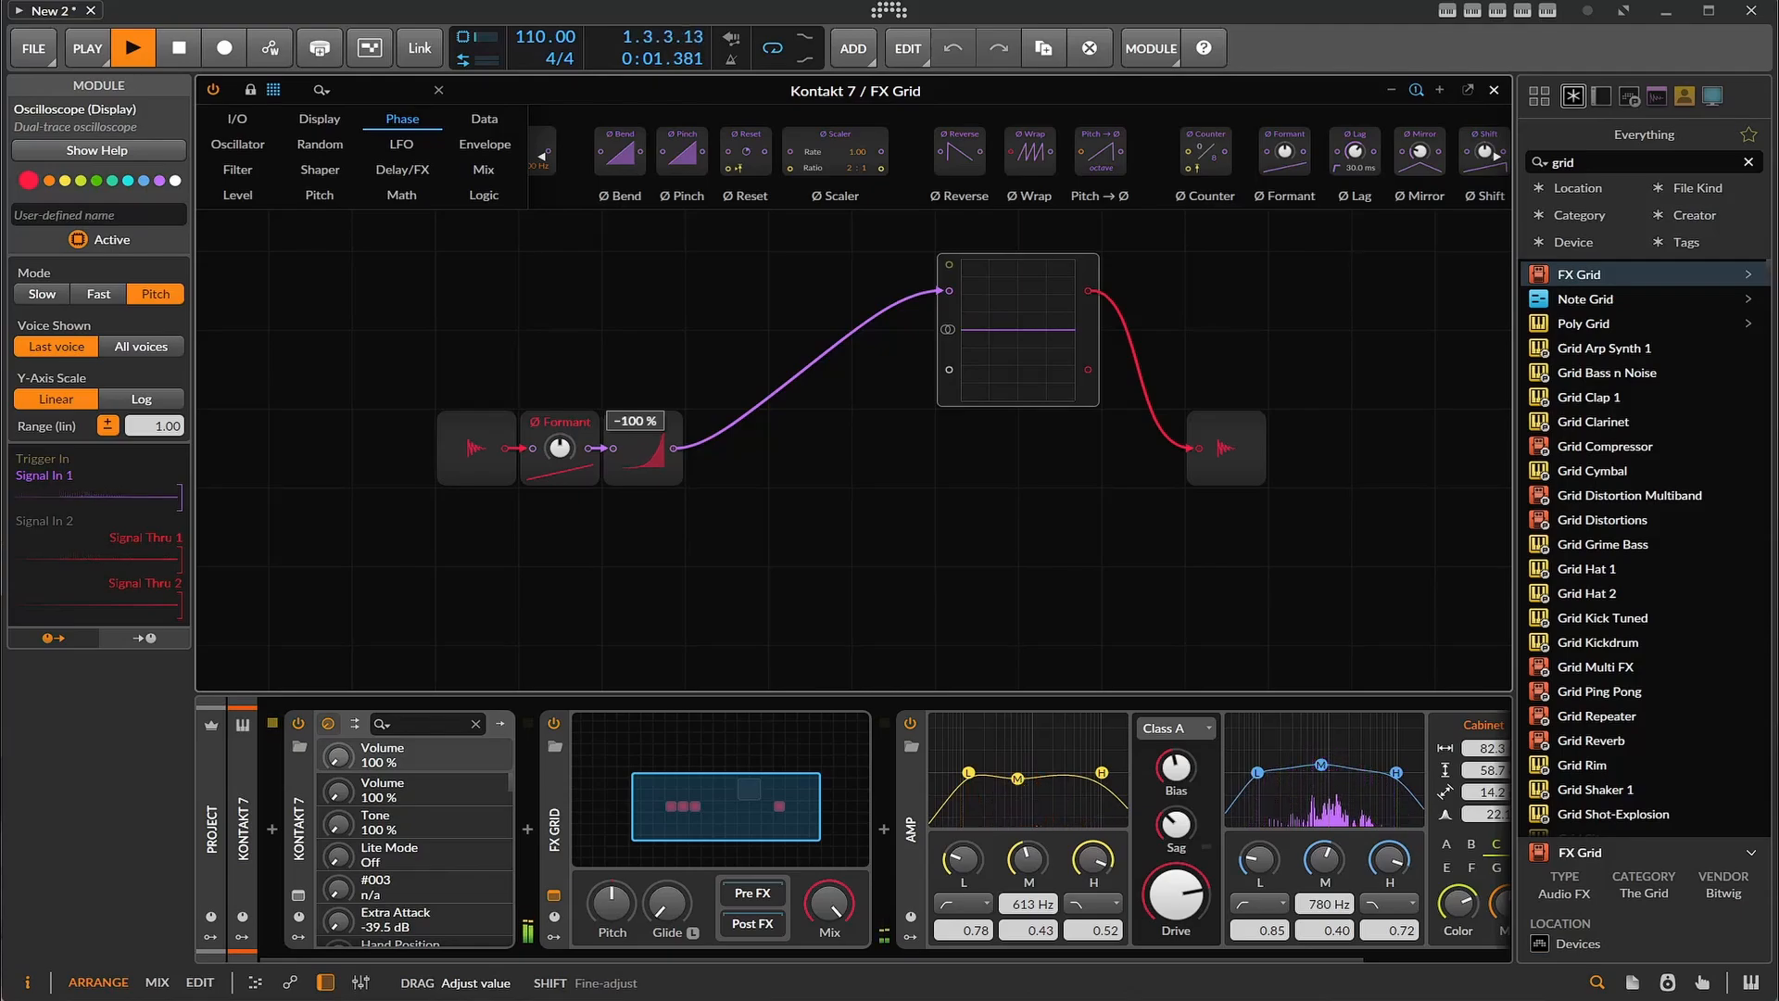
{"action": "left_click_drag", "start_coordinate": [644, 453], "coordinate": [650, 453]}
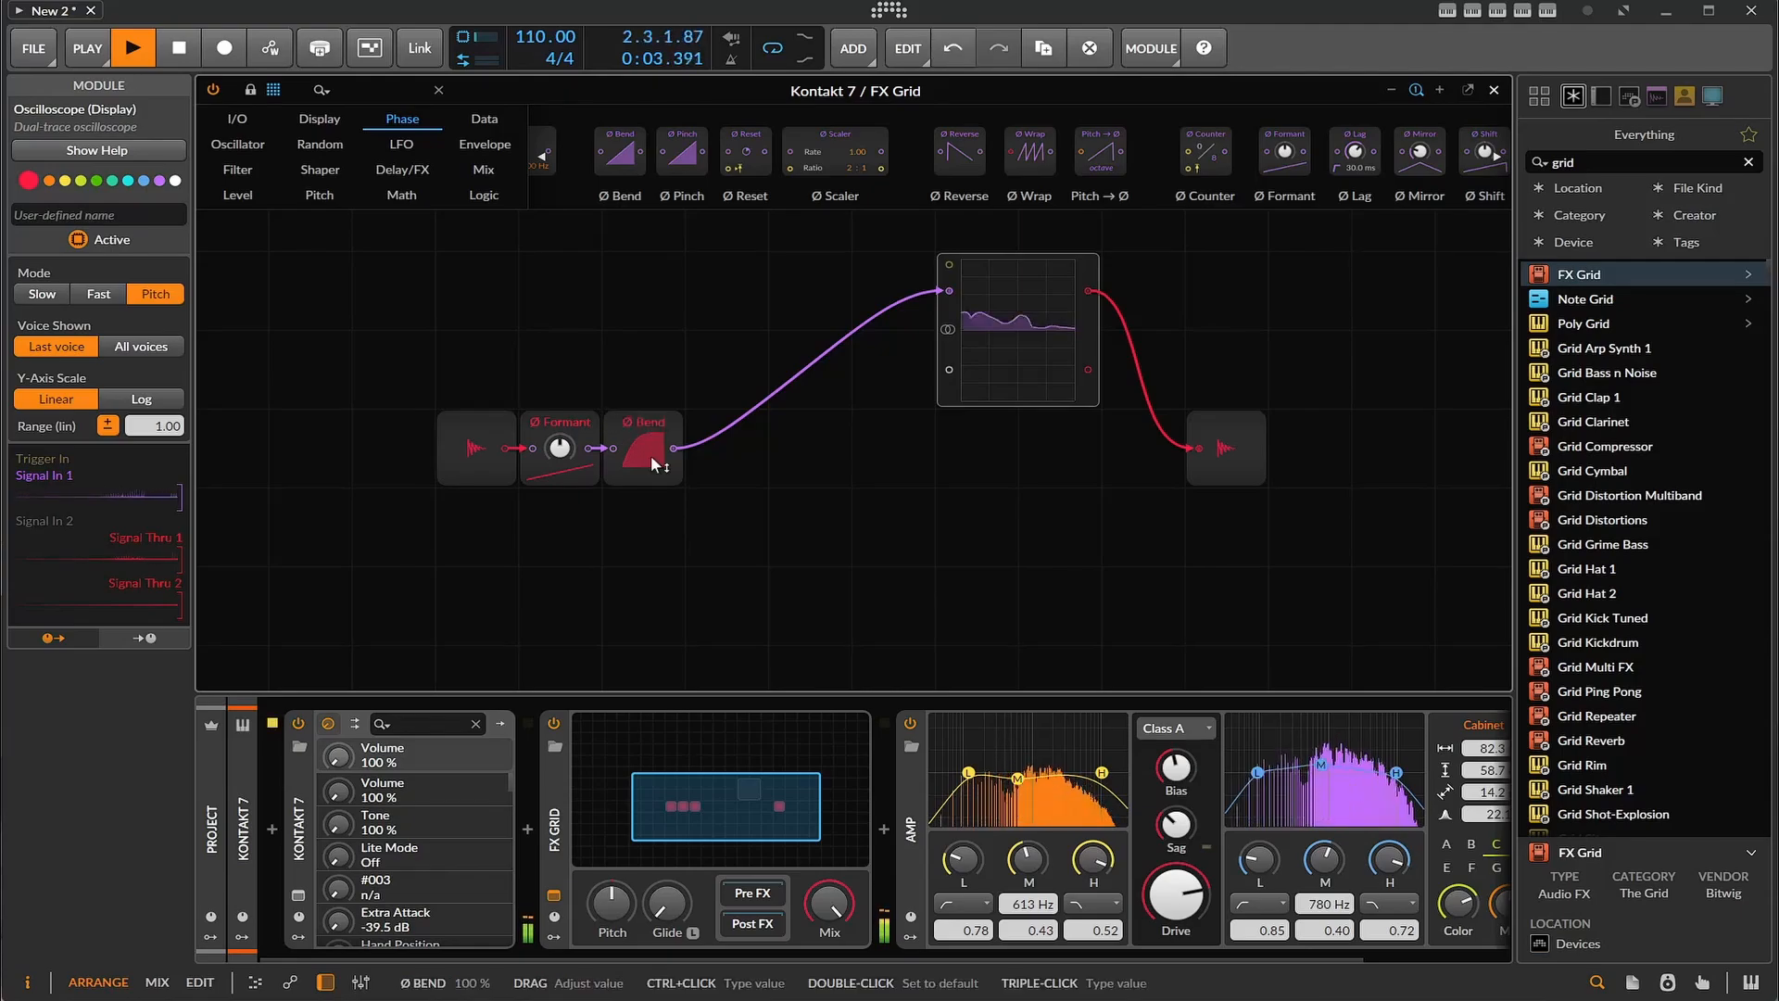
{"action": "left_click_drag", "start_coordinate": [640, 199], "coordinate": [724, 454]}
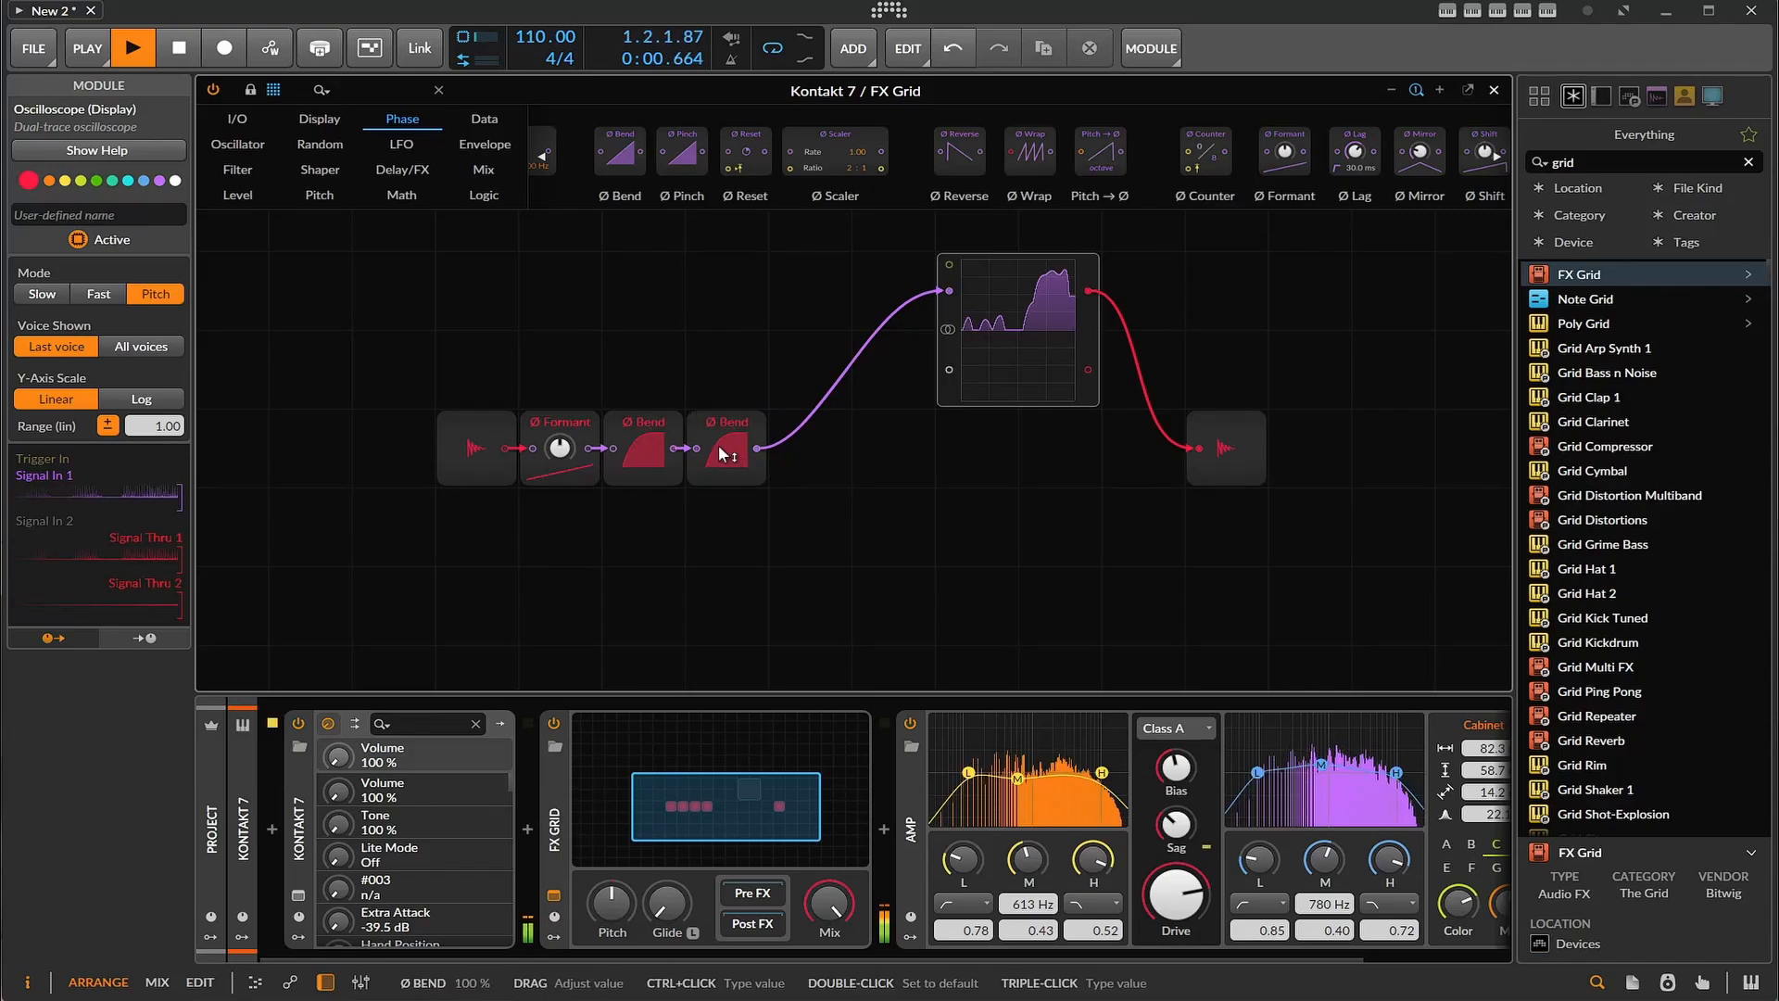
{"action": "left_click", "coordinate": [174, 57]}
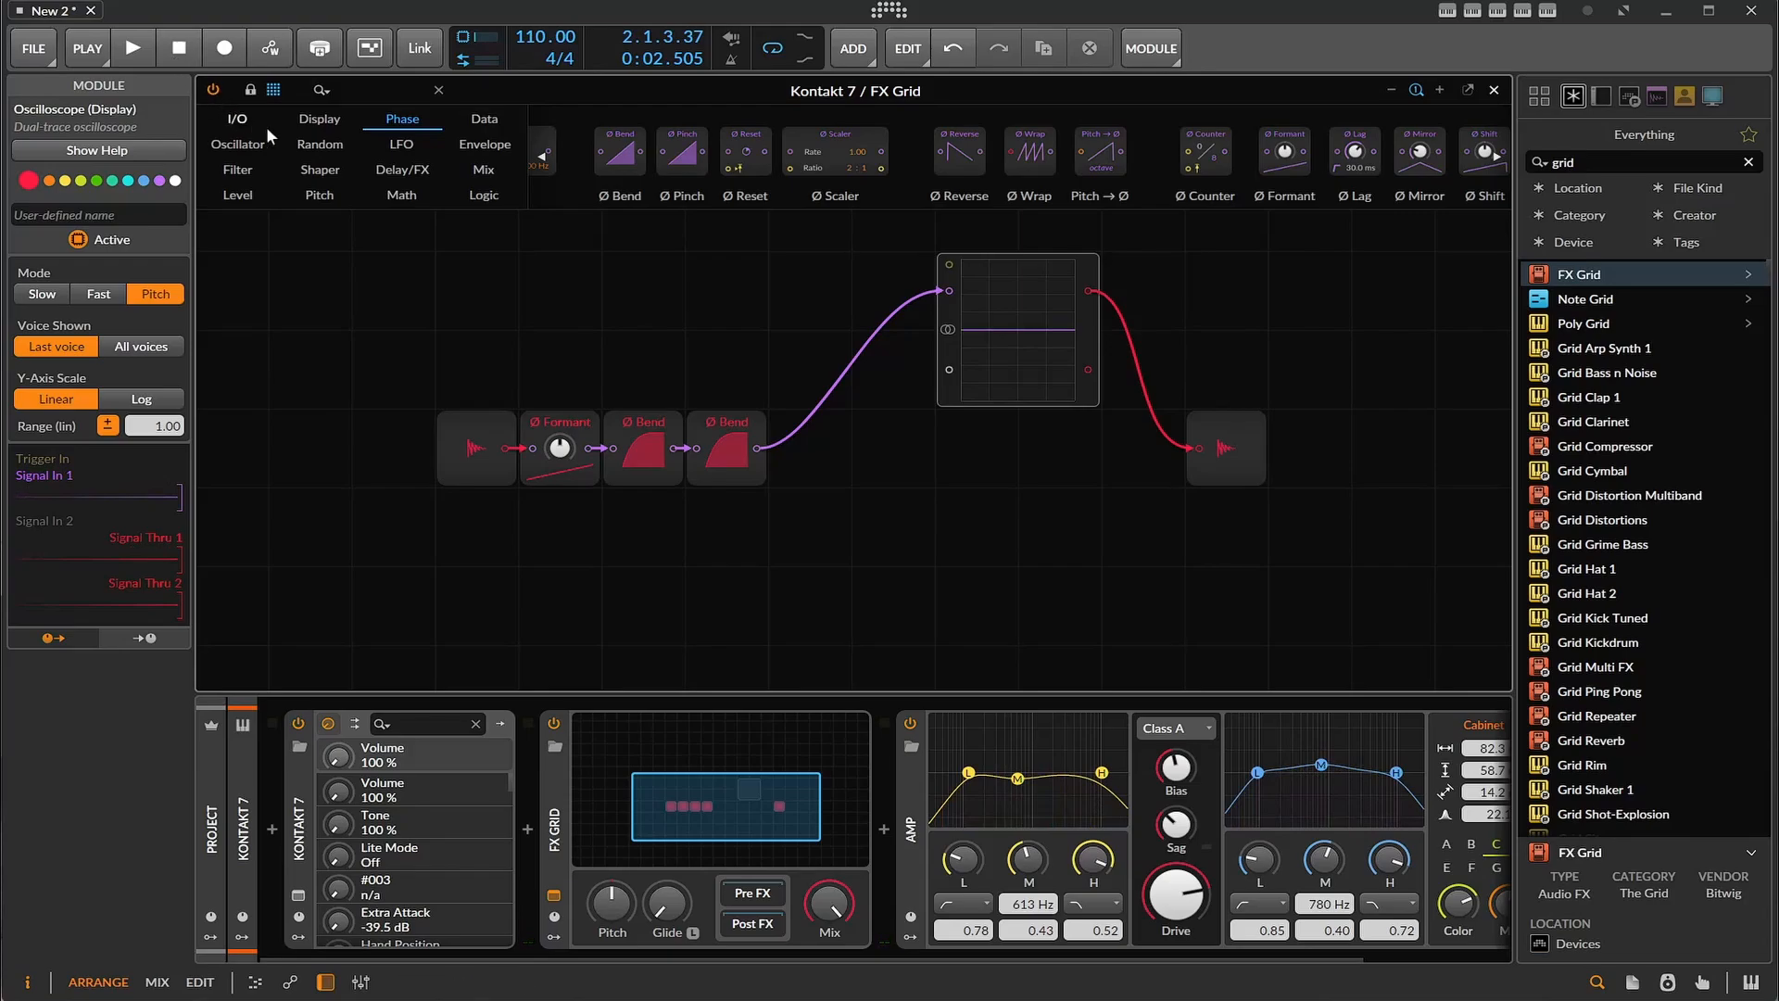
- Find the Wavefolder among the Shaper modules and insert it between the second Ø Bend and the Oscilloscope
{"action": "left_click", "coordinate": [406, 196]}
{"action": "scroll", "coordinate": [677, 154], "scroll_direction": "down", "scroll_amount": 3}
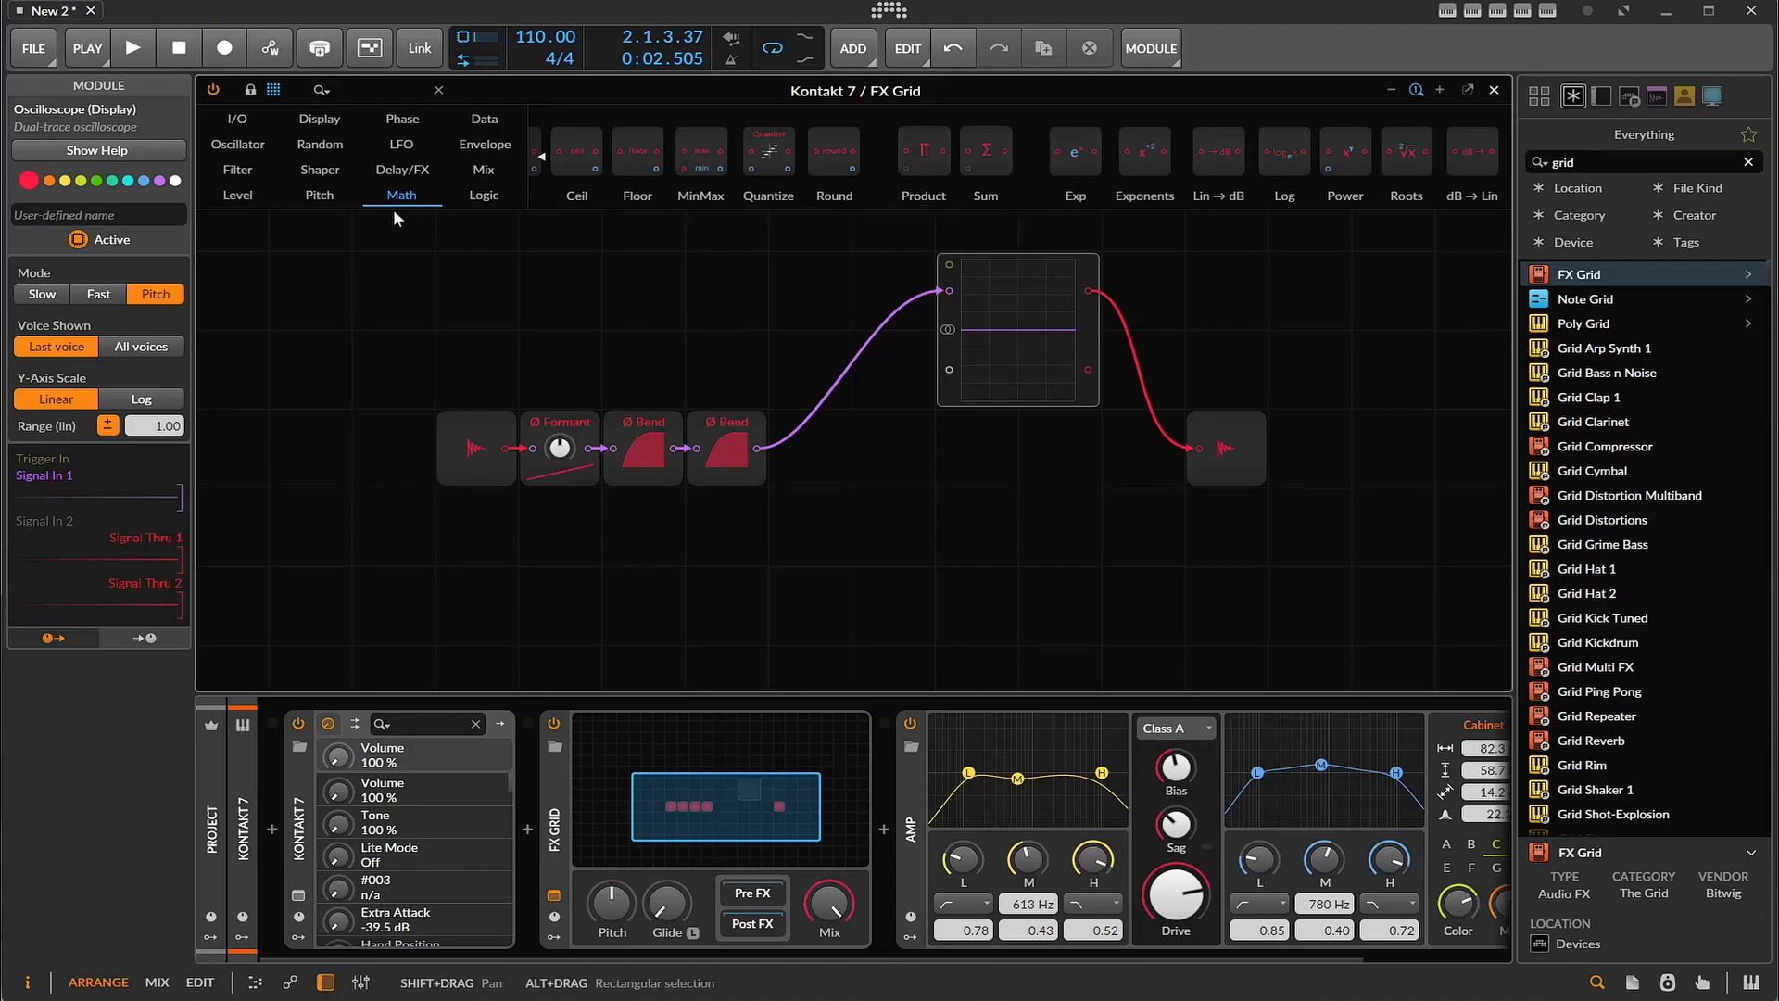
{"action": "left_click", "coordinate": [324, 171]}
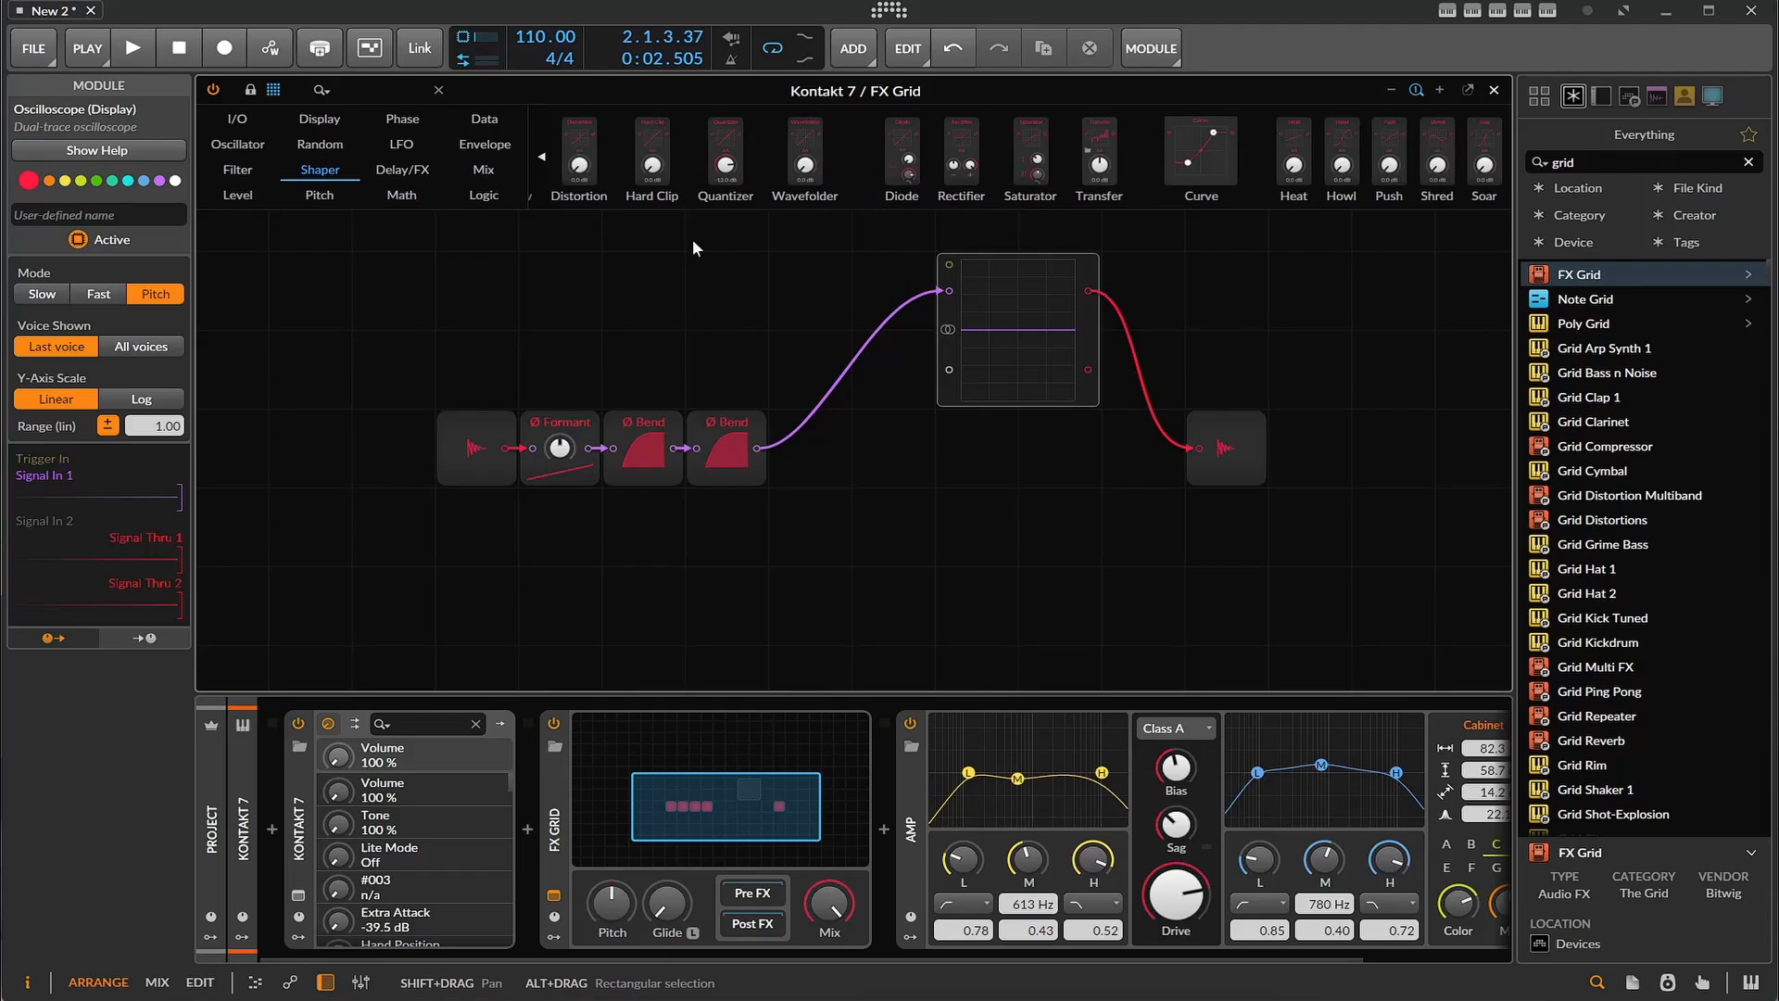
{"action": "scroll", "coordinate": [736, 180], "scroll_direction": "up", "scroll_amount": 1}
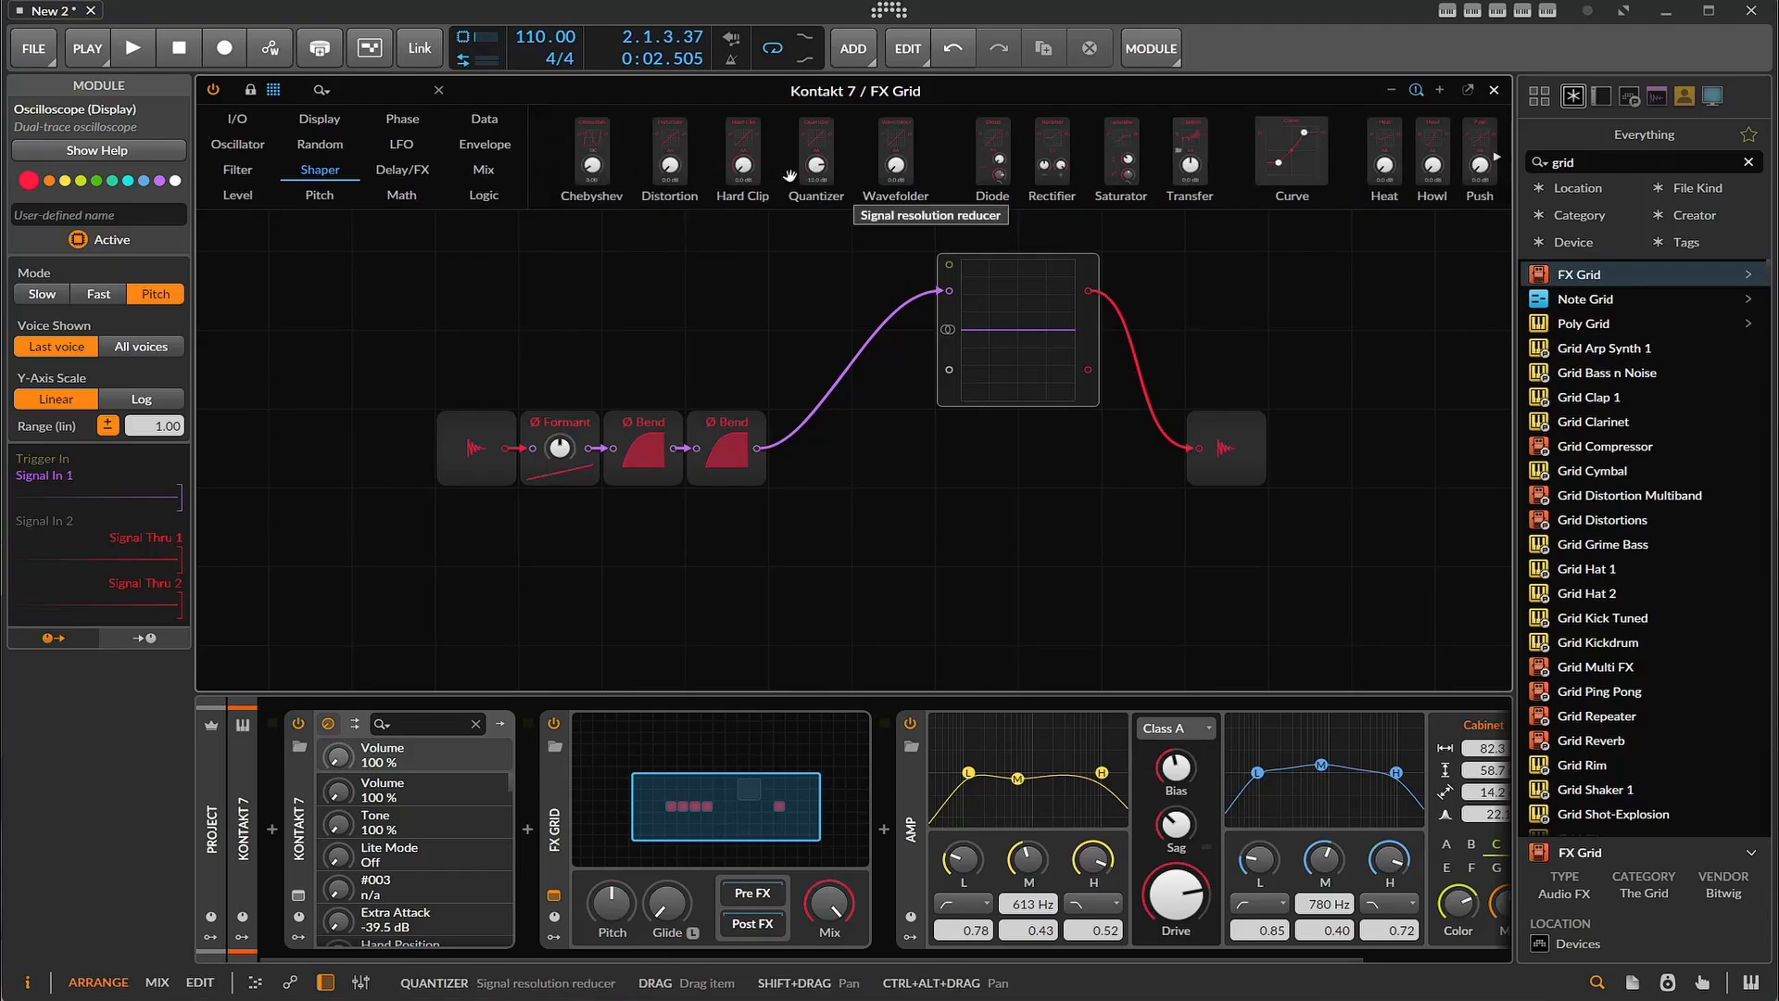
{"action": "scroll", "coordinate": [790, 176], "scroll_direction": "down", "scroll_amount": 1}
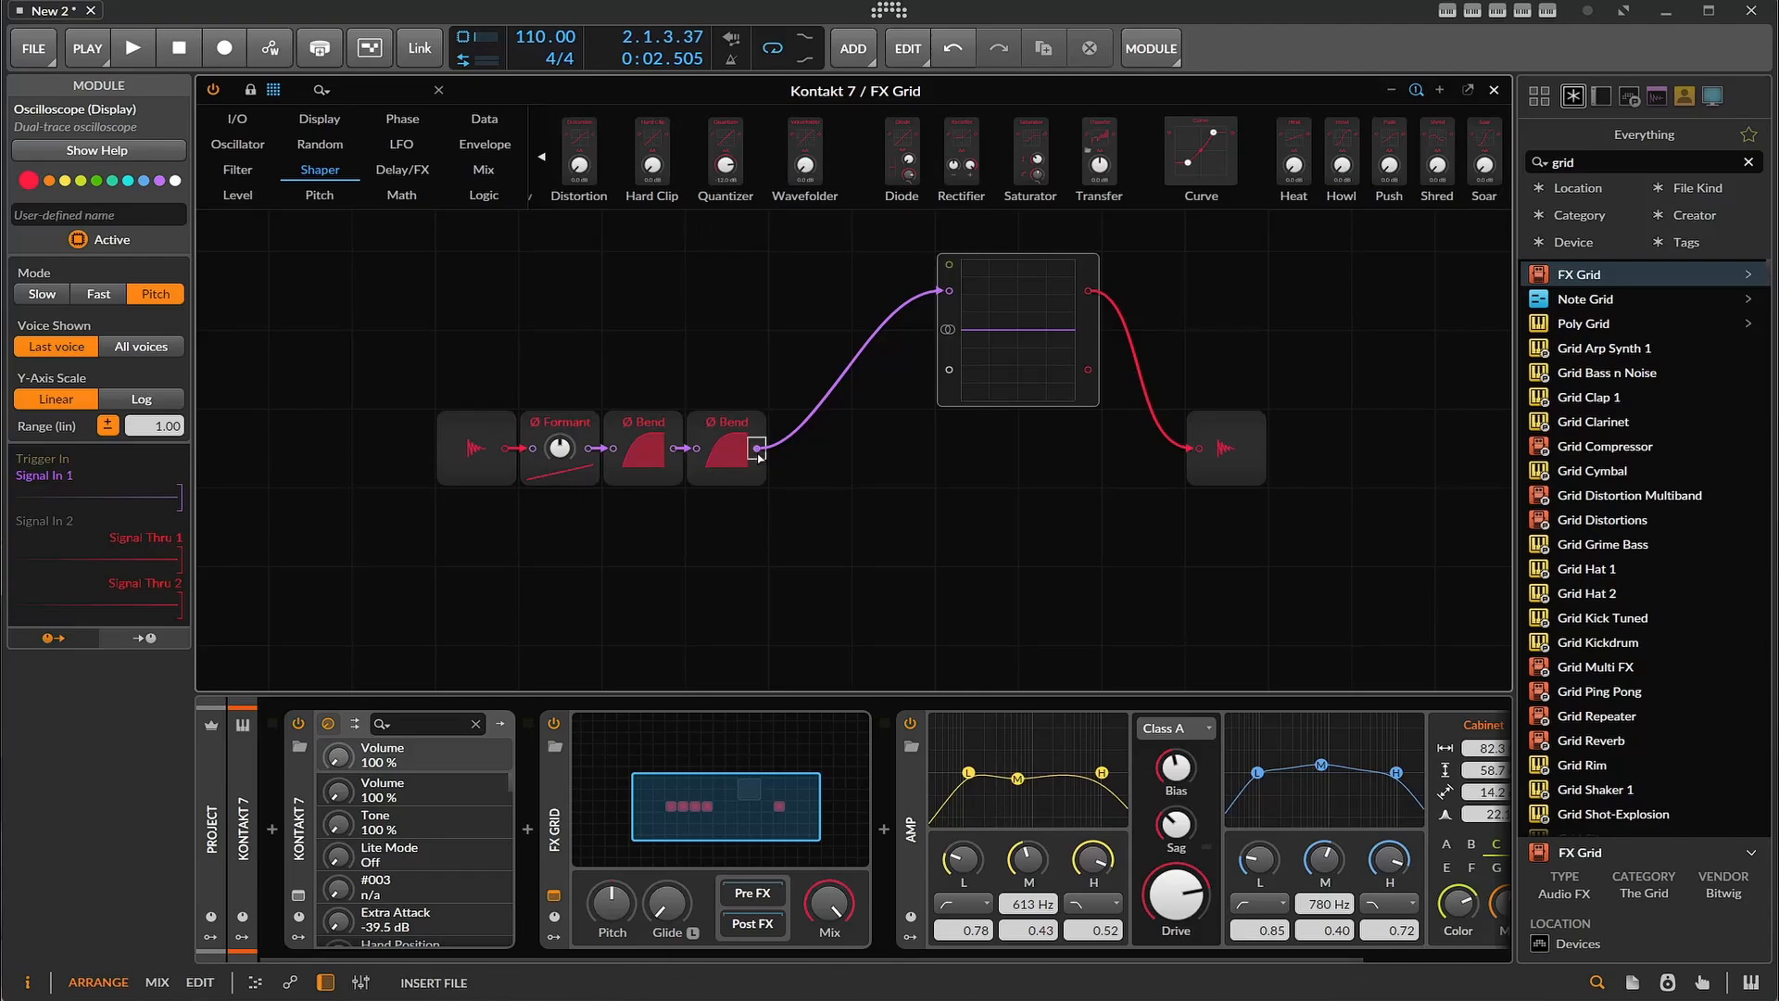
{"action": "left_click_drag", "start_coordinate": [801, 162], "coordinate": [758, 456]}
- Play the clip and adjust the Wavefolder drive to about +13.3 dB
{"action": "left_click", "coordinate": [133, 47]}
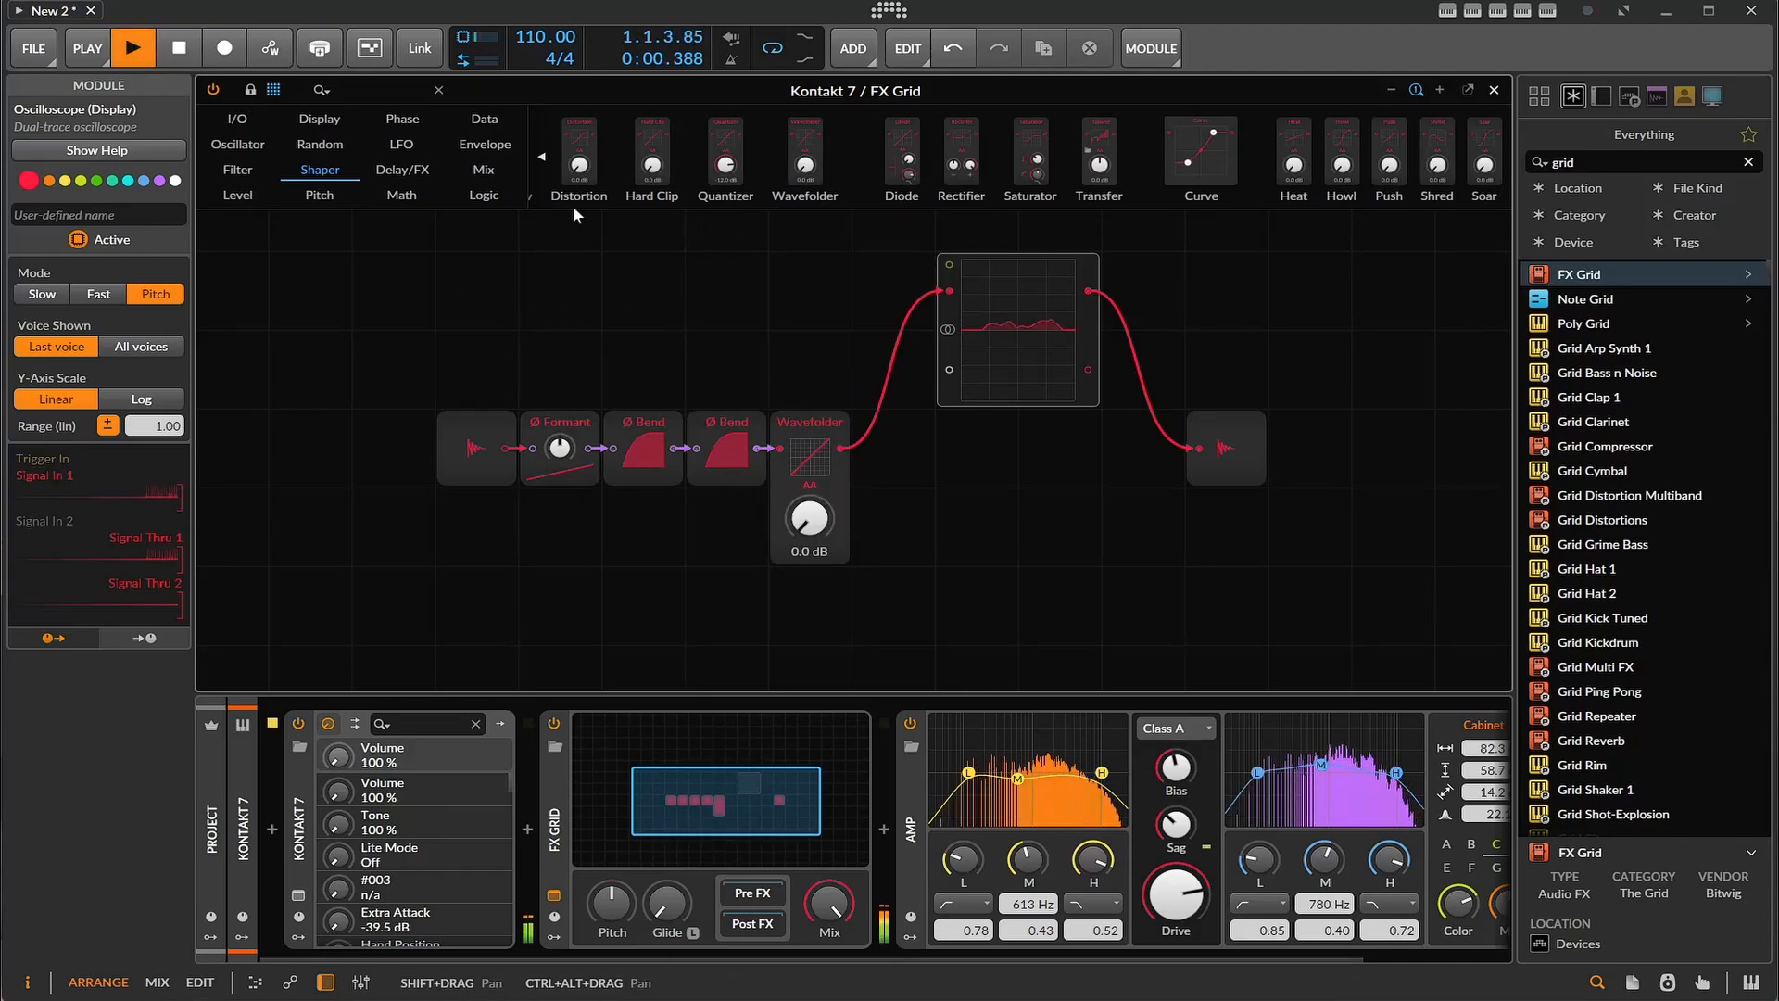
{"action": "left_click_drag", "start_coordinate": [809, 519], "coordinate": [809, 491]}
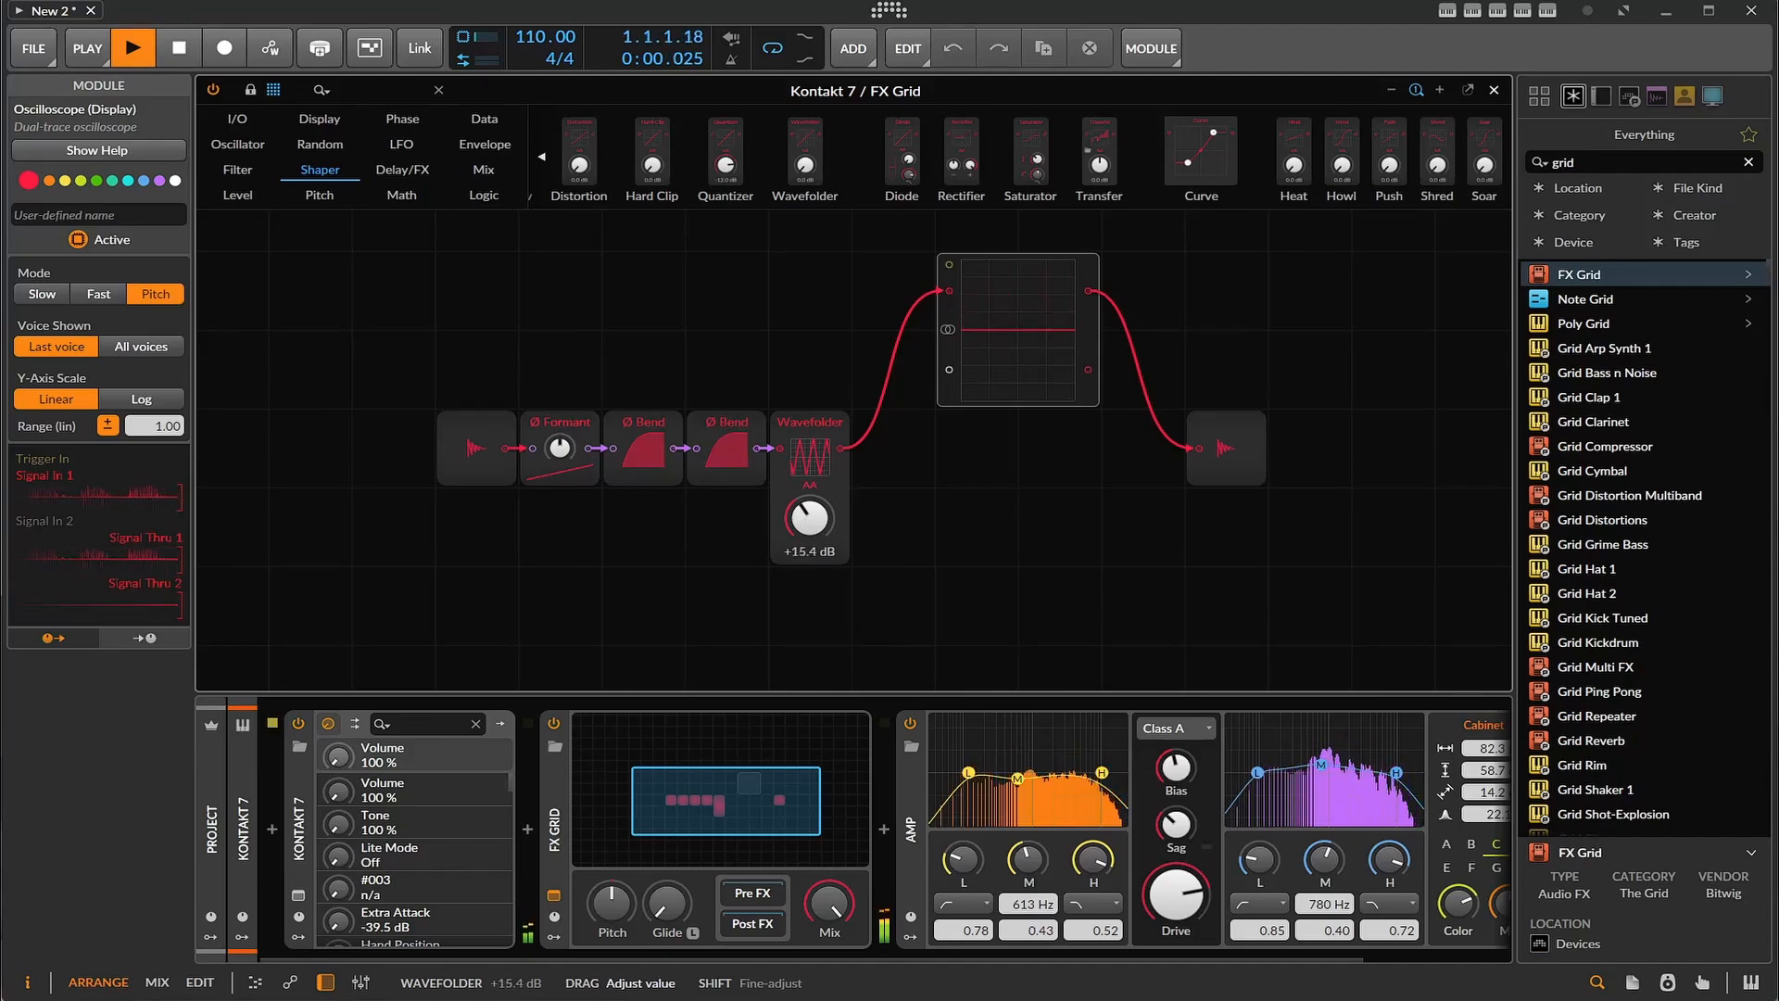
{"action": "left_click_drag", "start_coordinate": [809, 491], "coordinate": [809, 458]}
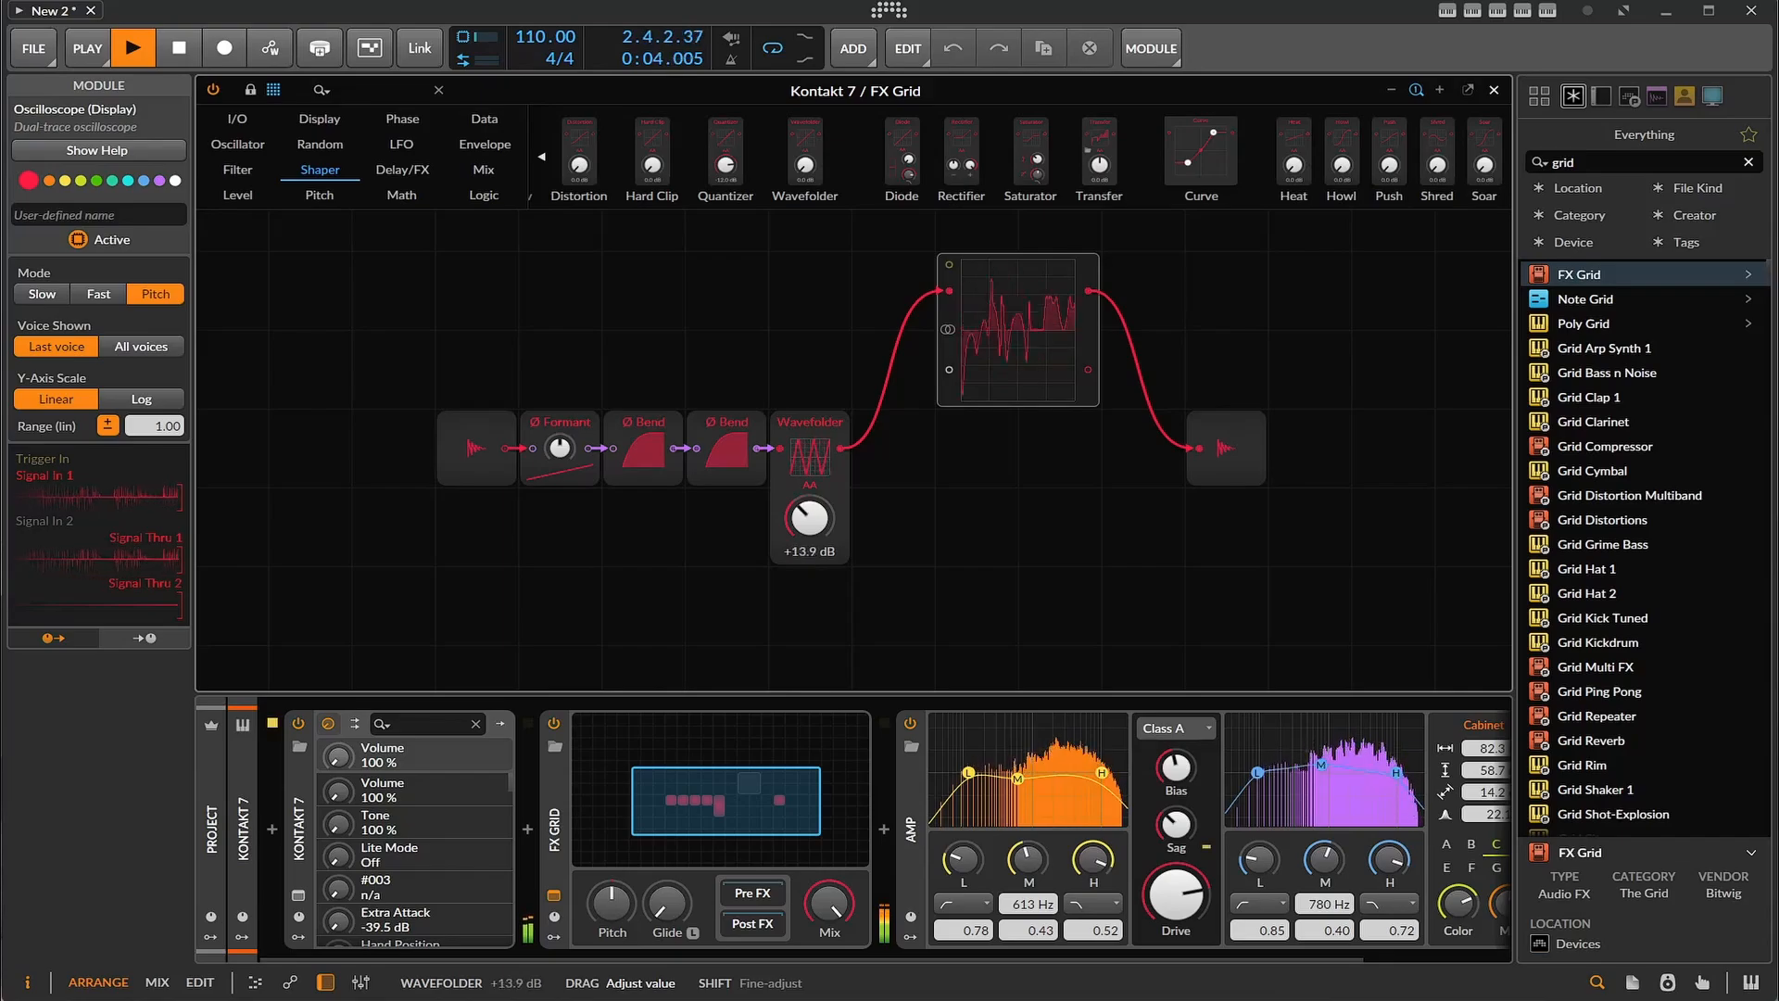
{"action": "left_click_drag", "start_coordinate": [809, 518], "coordinate": [809, 515]}
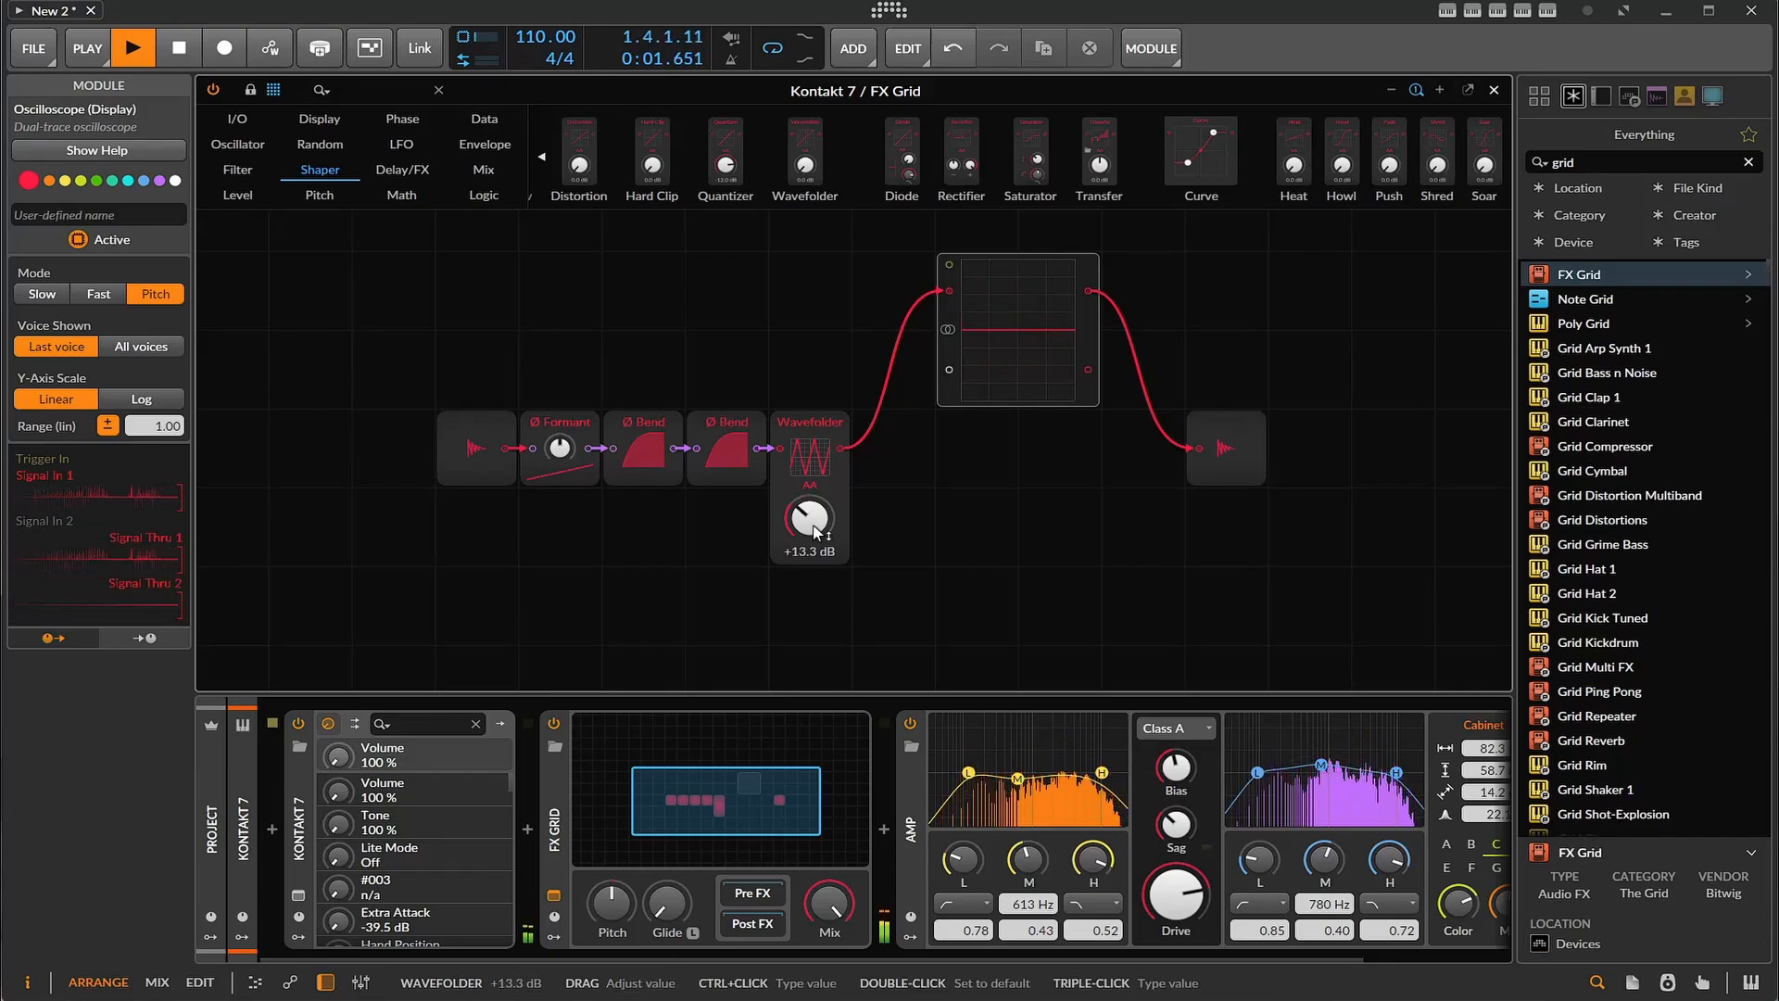
- Insert a Hard Clip module after the Wavefolder and raise its drive to about +26.9 dB
{"action": "left_click_drag", "start_coordinate": [631, 142], "coordinate": [892, 447]}
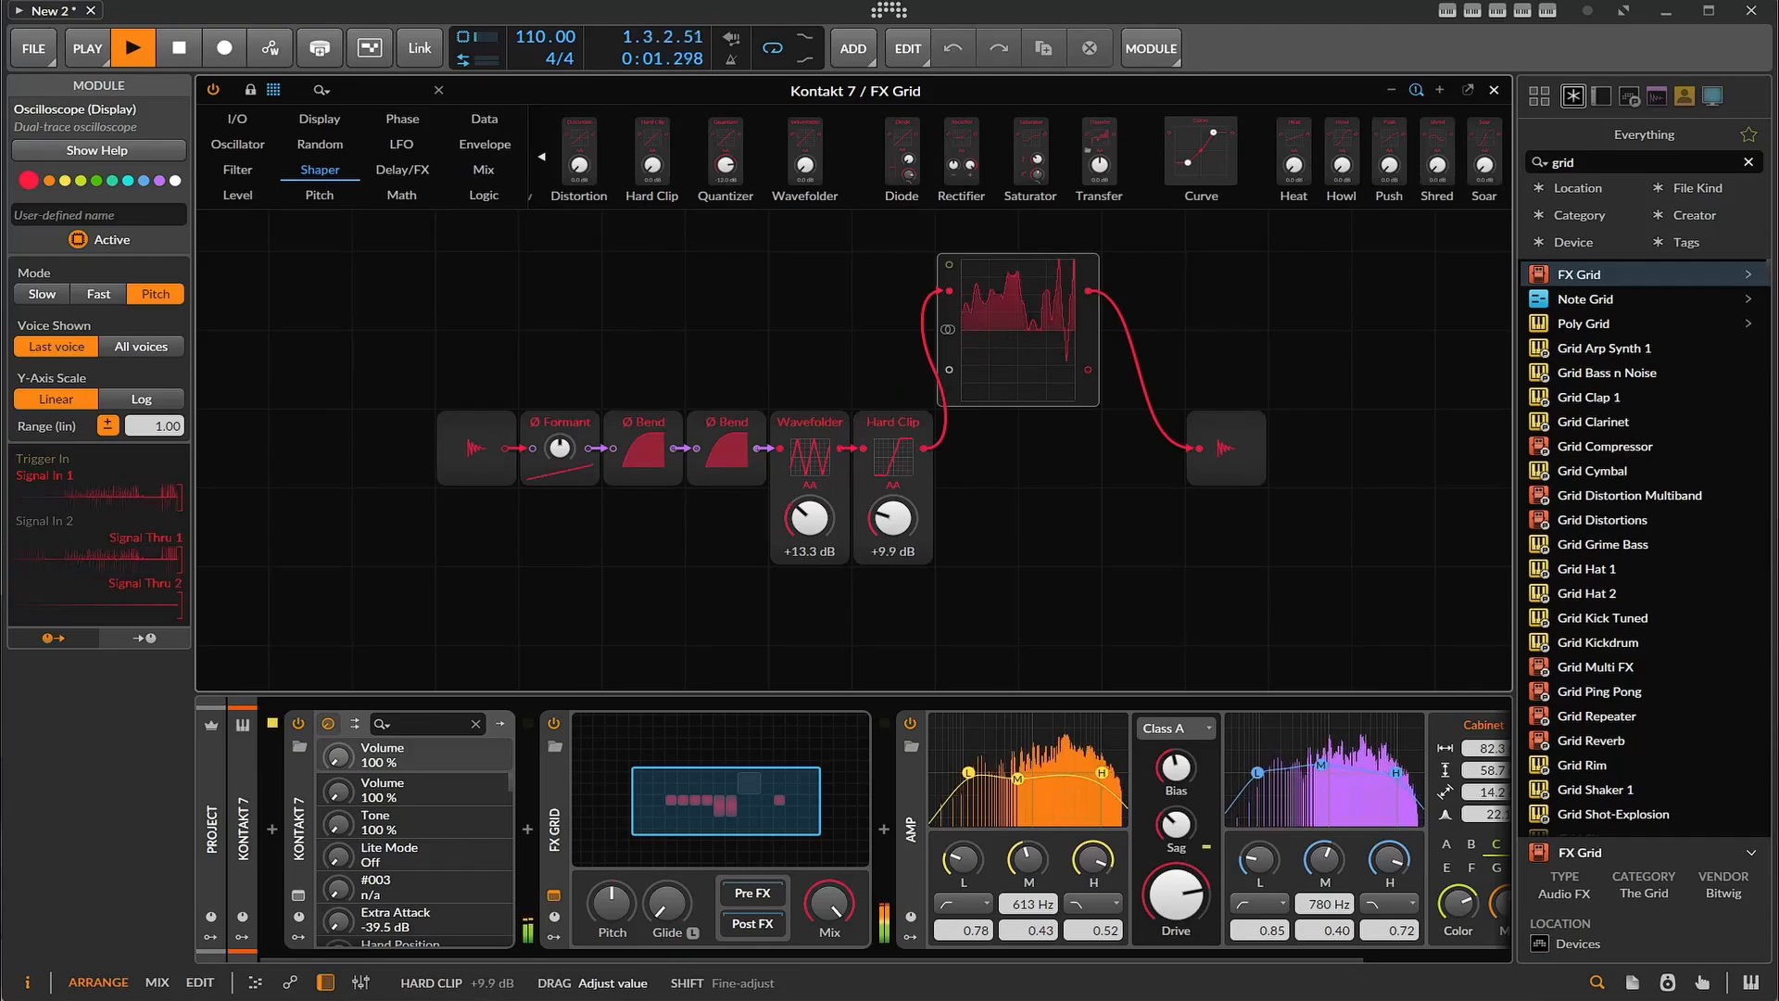
{"action": "left_click_drag", "start_coordinate": [892, 518], "coordinate": [892, 512]}
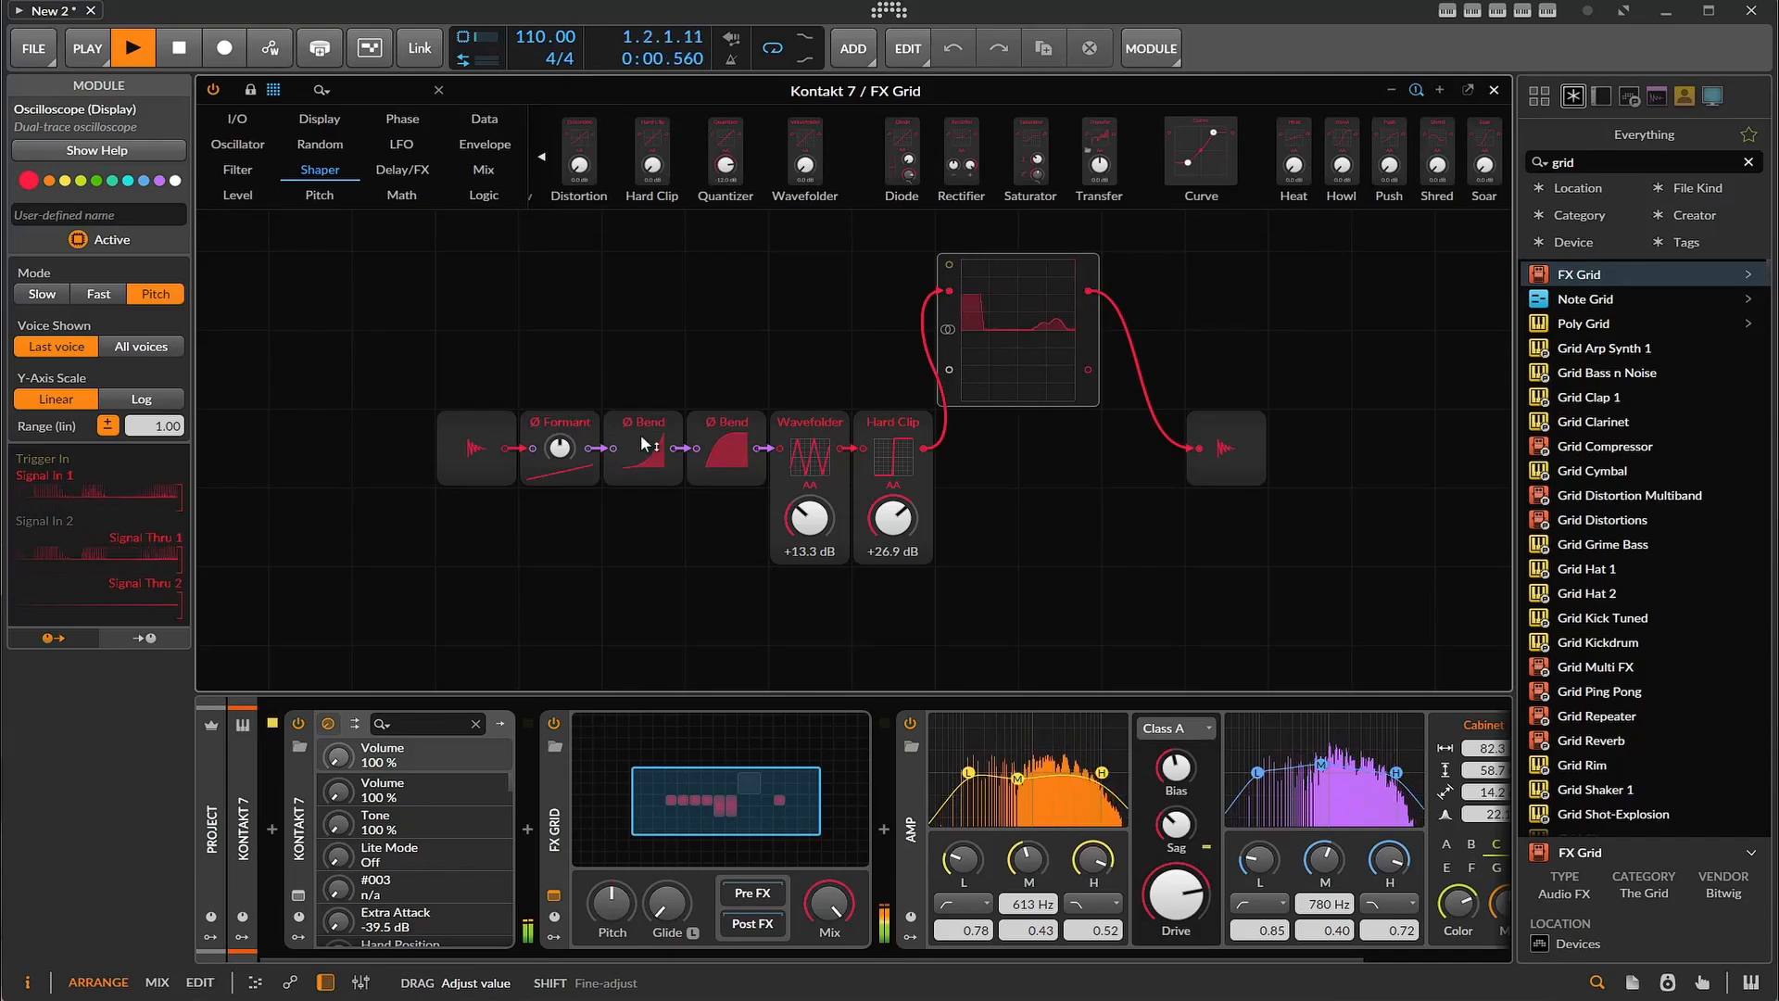
- Adjust the Ø Formant amount during playback, and delete the Ø Formant module from the chain
{"action": "mouse_move", "coordinate": [560, 448]}
{"action": "left_mouse_down"}
{"action": "mouse_move", "coordinate": [559, 486]}
{"action": "mouse_move", "coordinate": [560, 465]}
{"action": "left_mouse_up"}
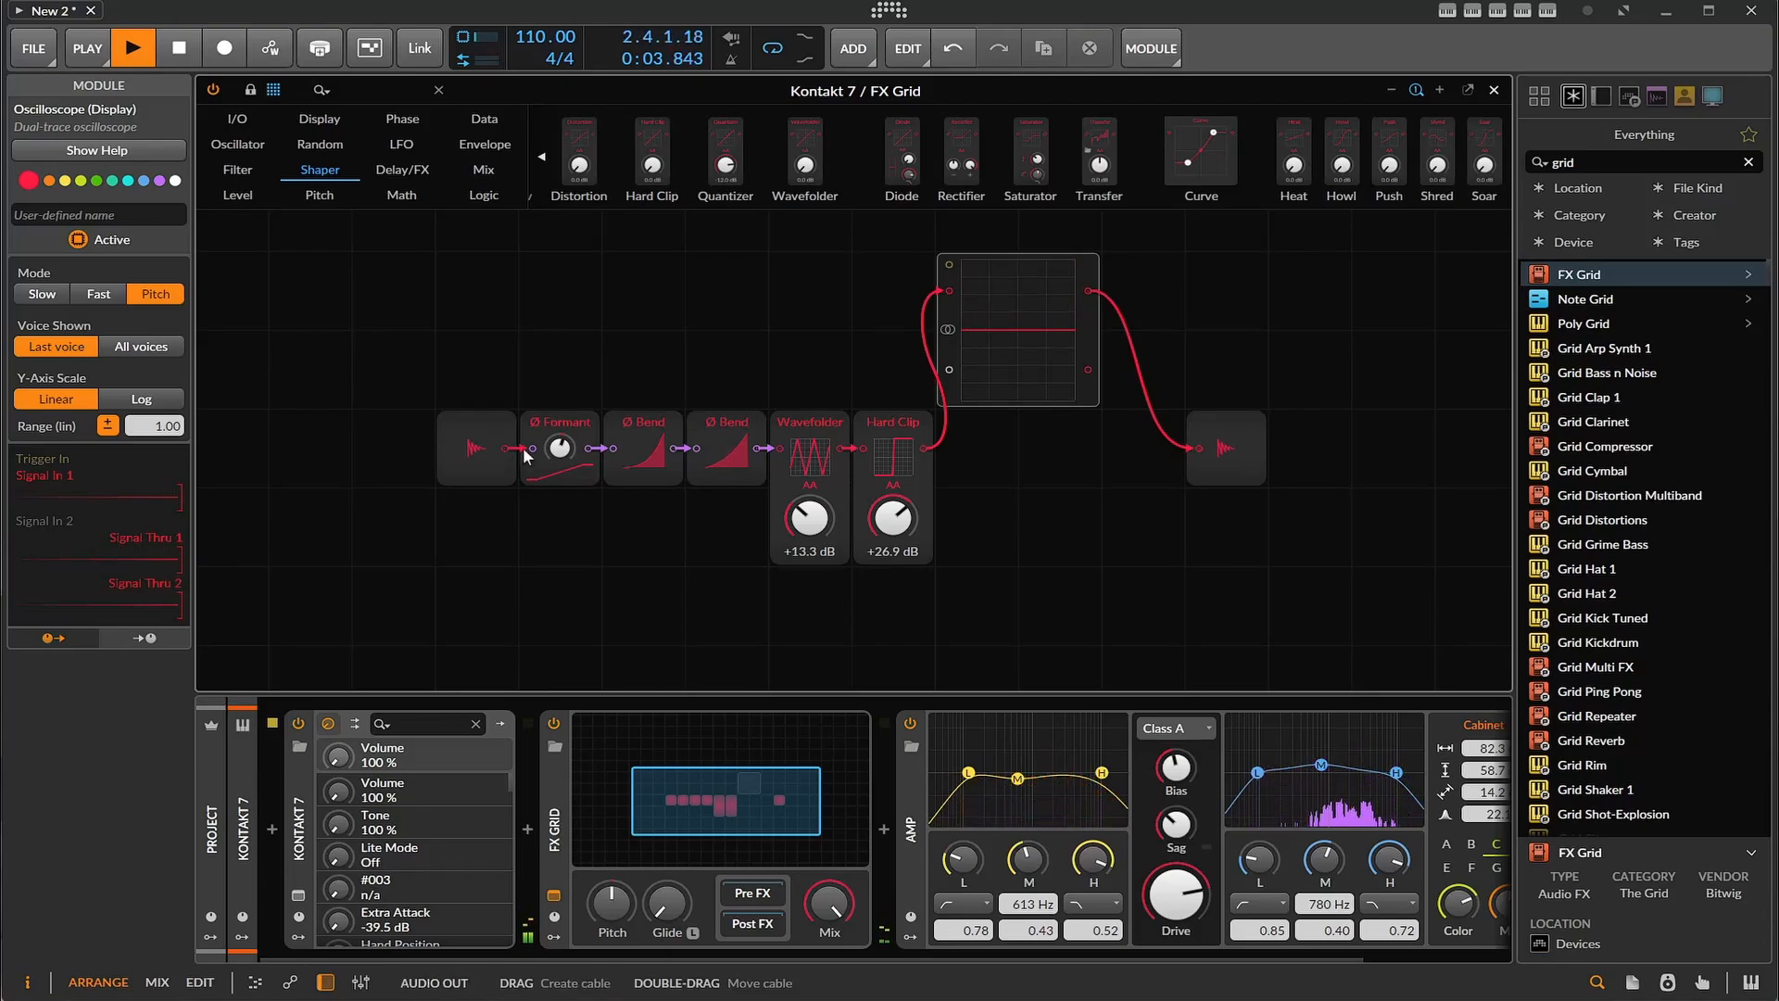
{"action": "left_click", "coordinate": [555, 428]}
{"action": "key", "text": "Delete"}
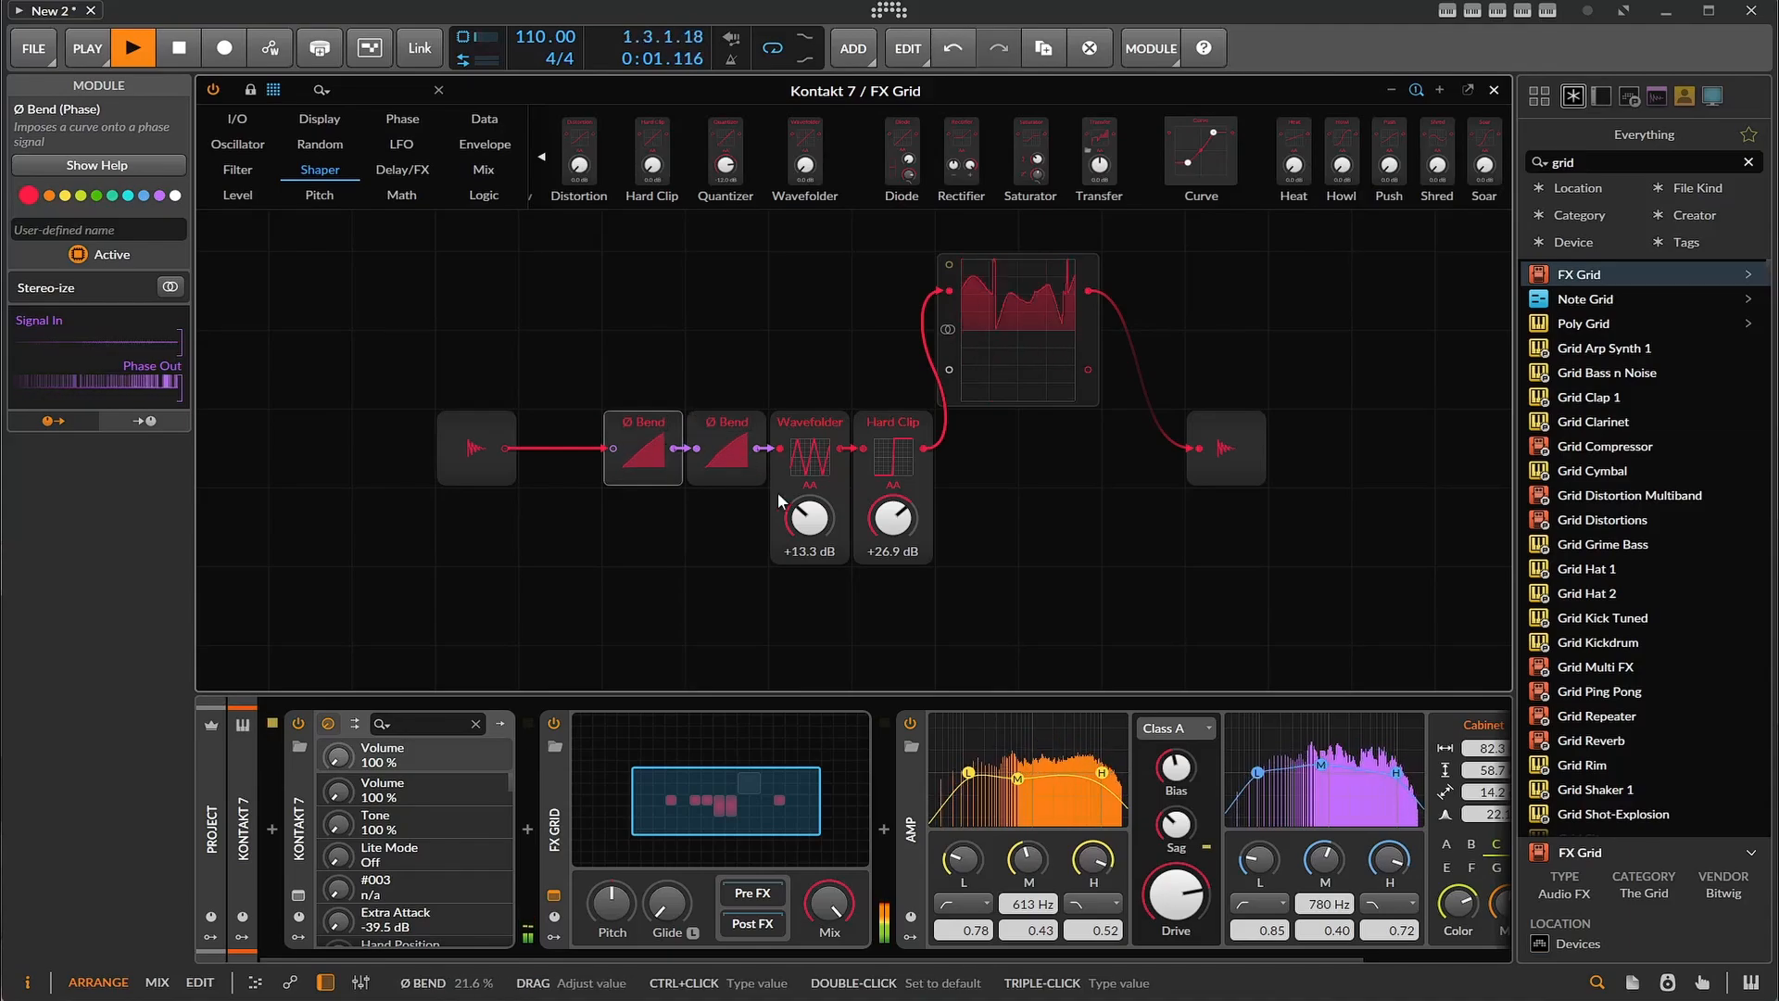
- Lower the Wavefolder drive to about +2.2 dB and the Hard Clip drive to about +4.3 dB, and stop playback
{"action": "left_click_drag", "start_coordinate": [806, 521], "coordinate": [806, 584]}
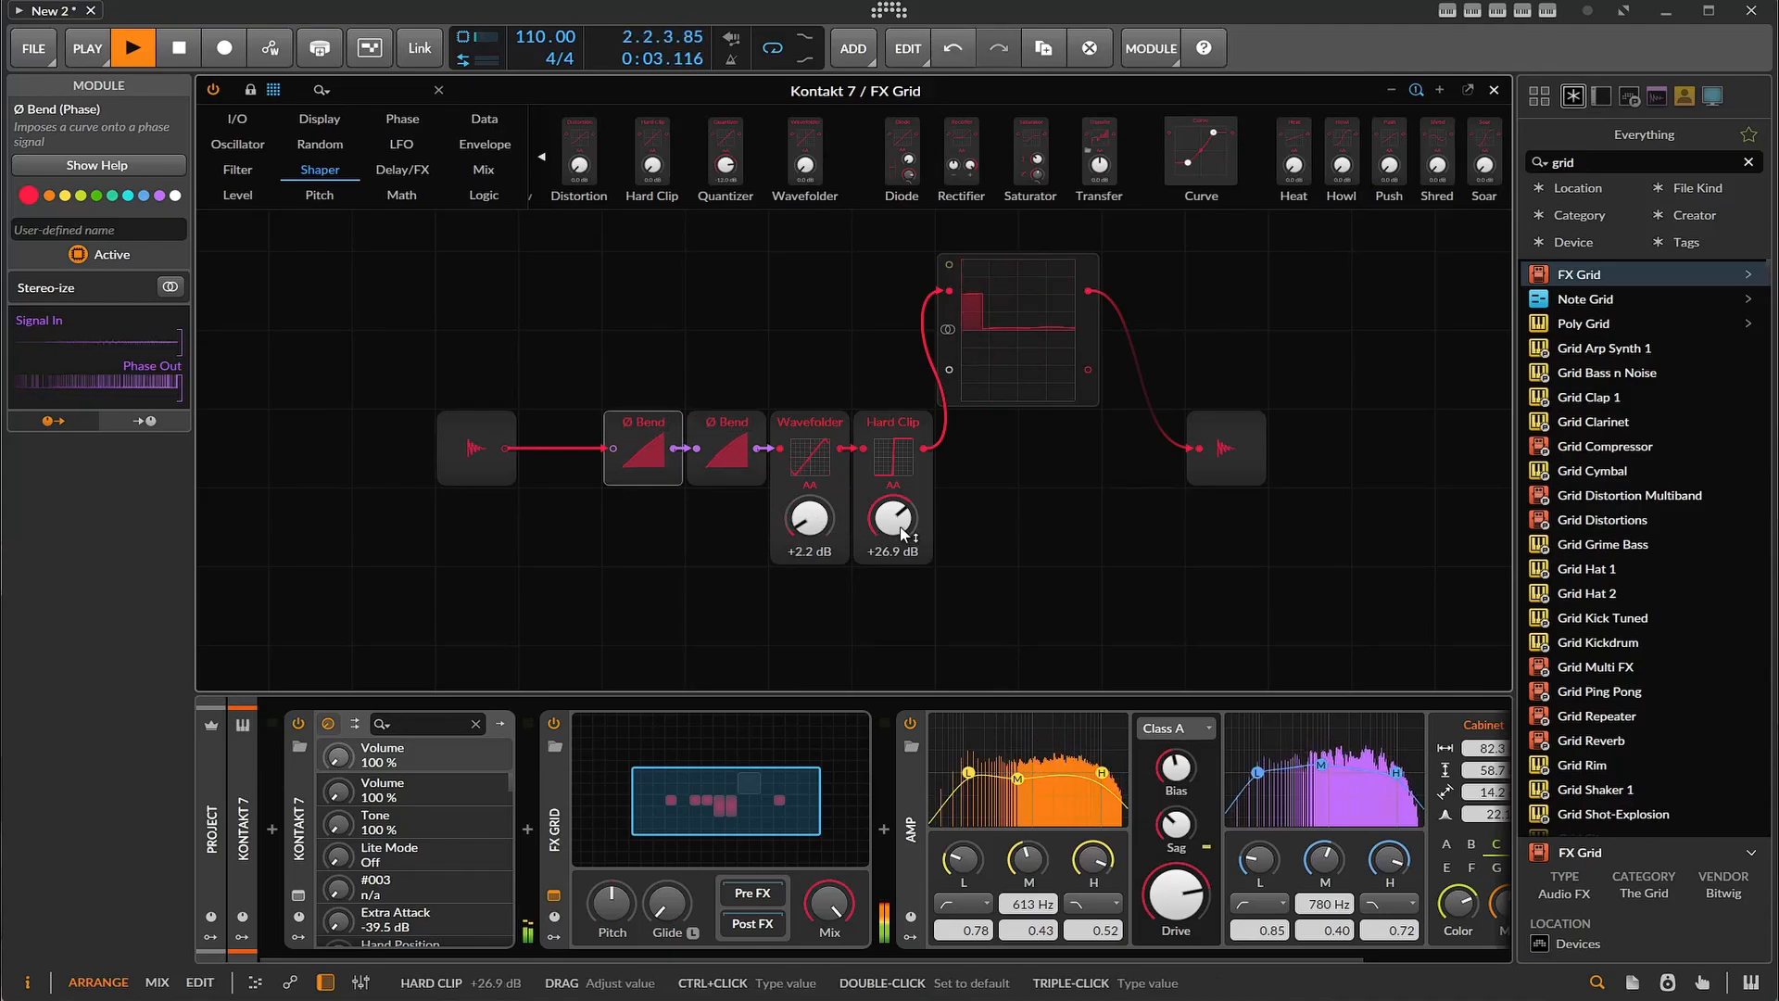
{"action": "mouse_move", "coordinate": [887, 537]}
{"action": "left_mouse_down"}
{"action": "mouse_move", "coordinate": [888, 630]}
{"action": "mouse_move", "coordinate": [893, 506]}
{"action": "left_mouse_up"}
{"action": "left_click", "coordinate": [191, 59]}
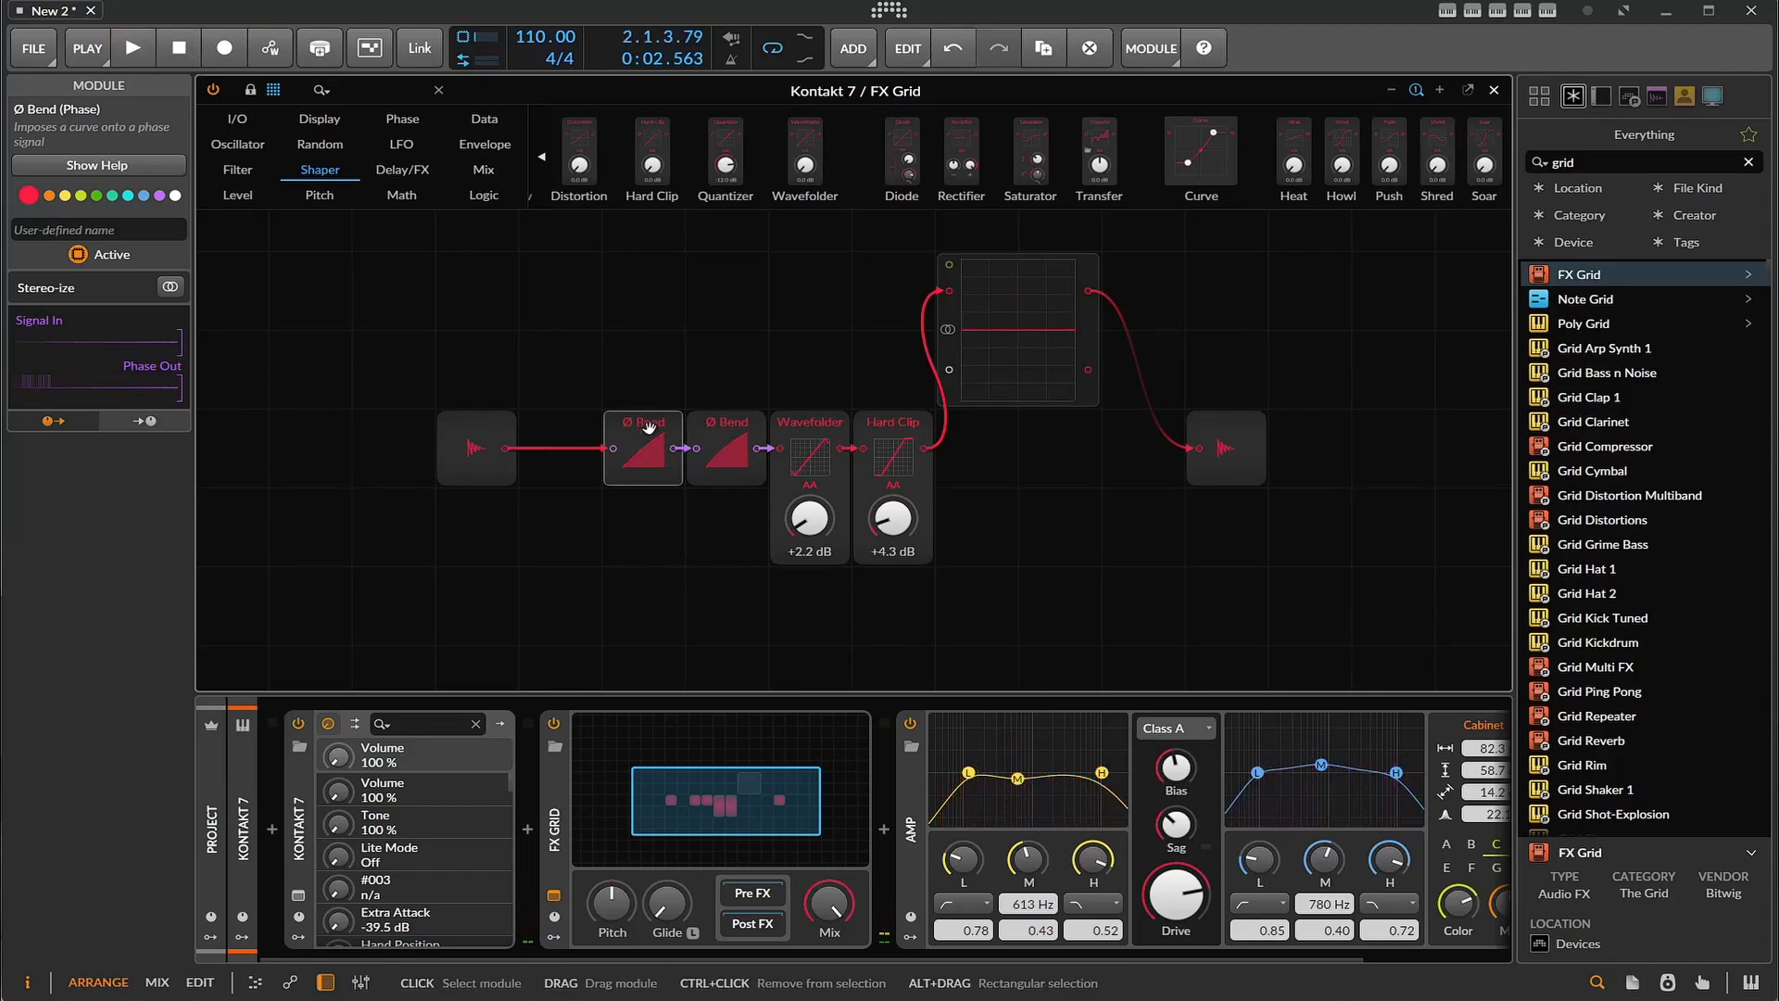
- Close the gap after the audio input by moving both Ø Bends, the Wavefolder and the Hard Clip one slot toward it
{"action": "left_click_drag", "start_coordinate": [649, 425], "coordinate": [565, 424]}
{"action": "left_click", "coordinate": [711, 426]}
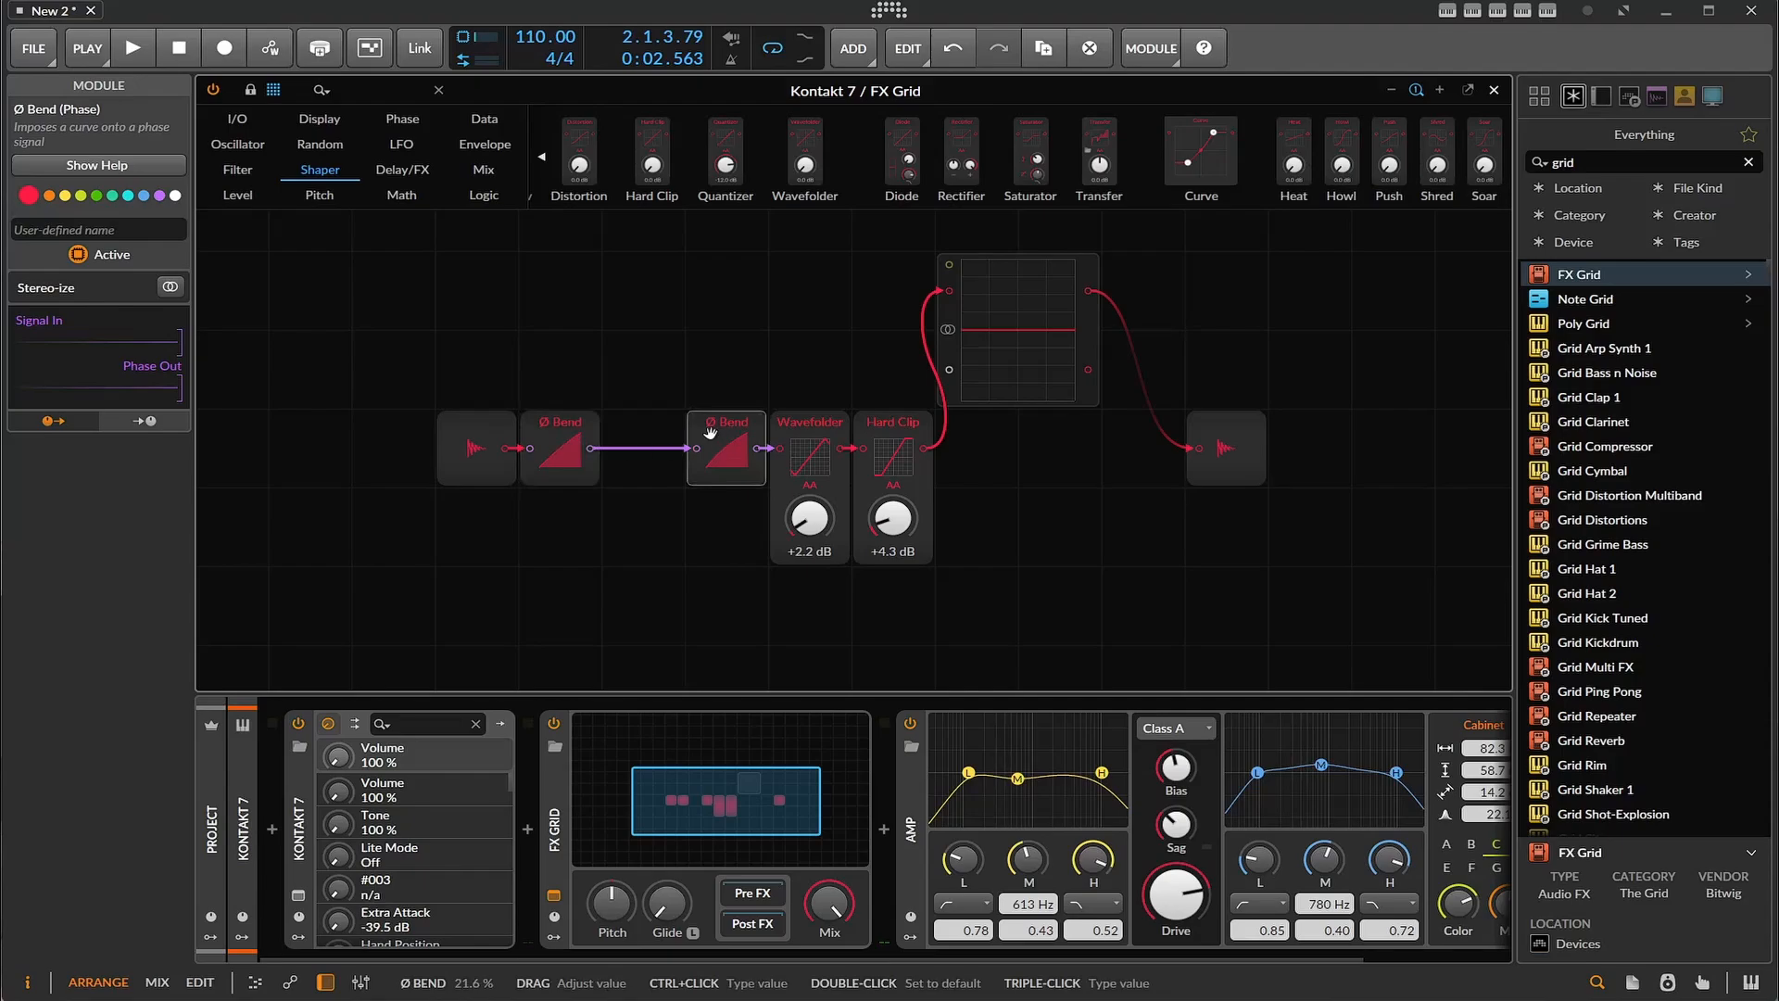
{"action": "left_click_drag", "start_coordinate": [710, 432], "coordinate": [627, 432]}
{"action": "left_click_drag", "start_coordinate": [797, 429], "coordinate": [715, 430]}
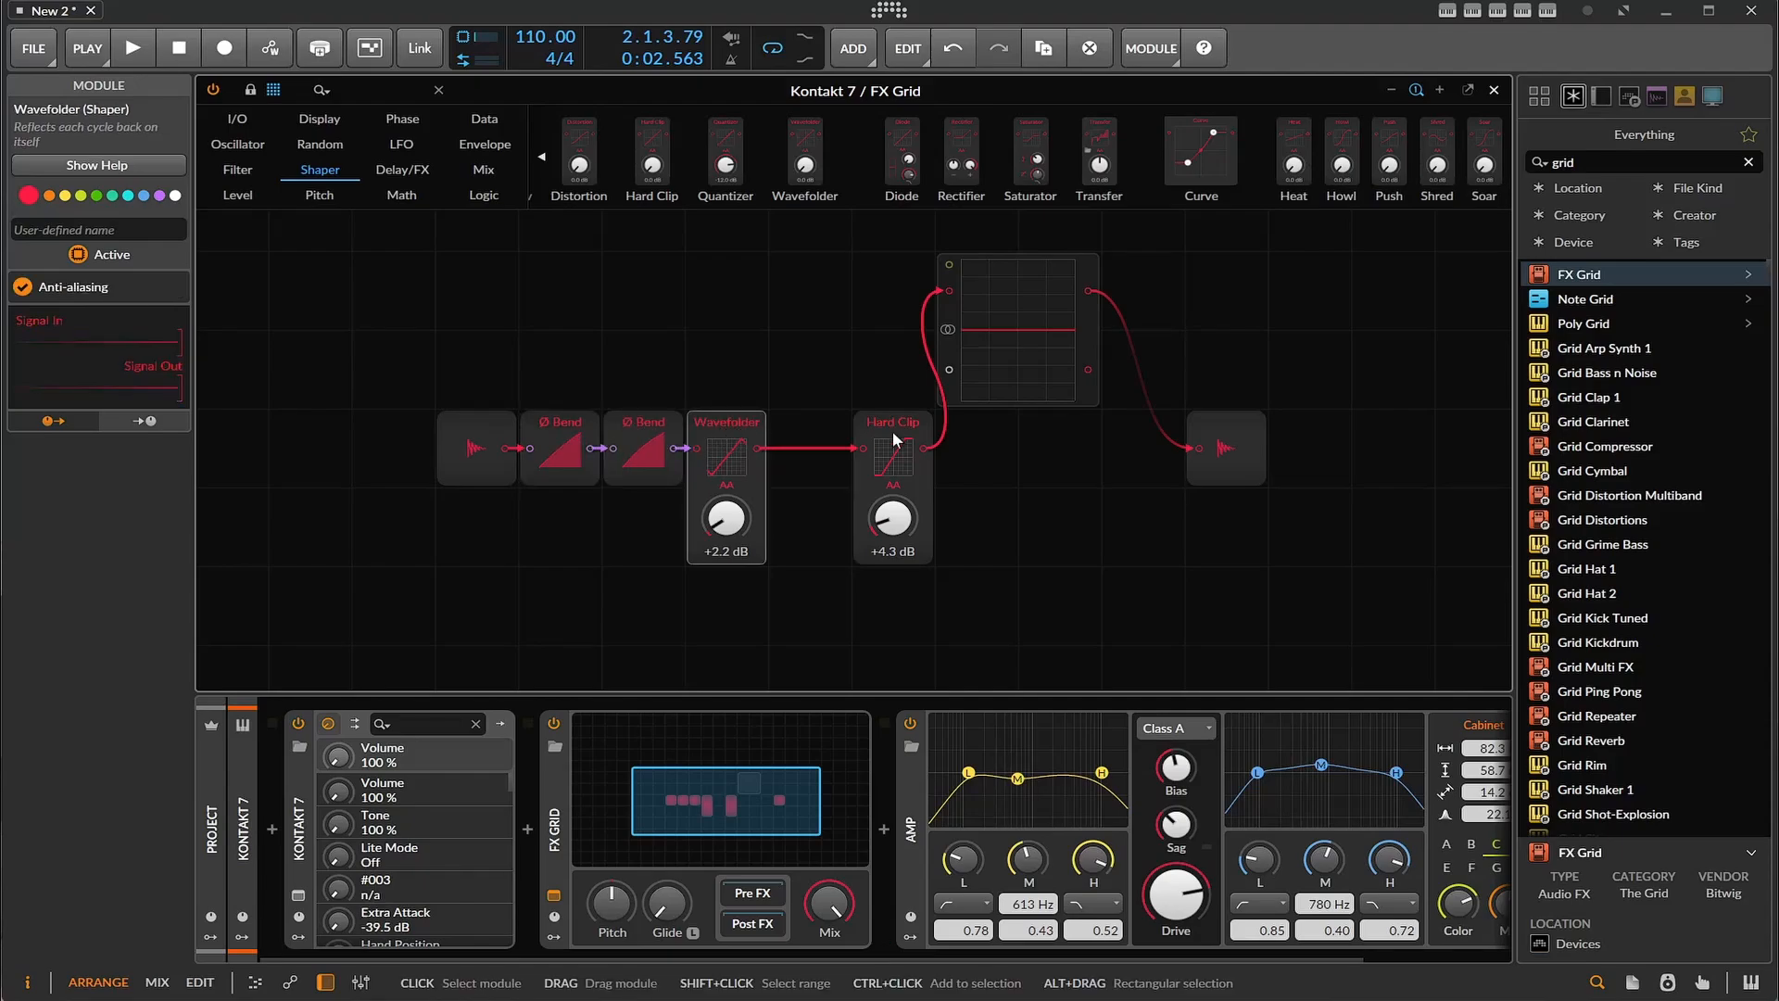
{"action": "left_click_drag", "start_coordinate": [892, 431], "coordinate": [823, 424]}
- Replace the Hard Clip with a Diode module and raise the Diode's drive while auditioning the clip
{"action": "right_click", "coordinate": [823, 424]}
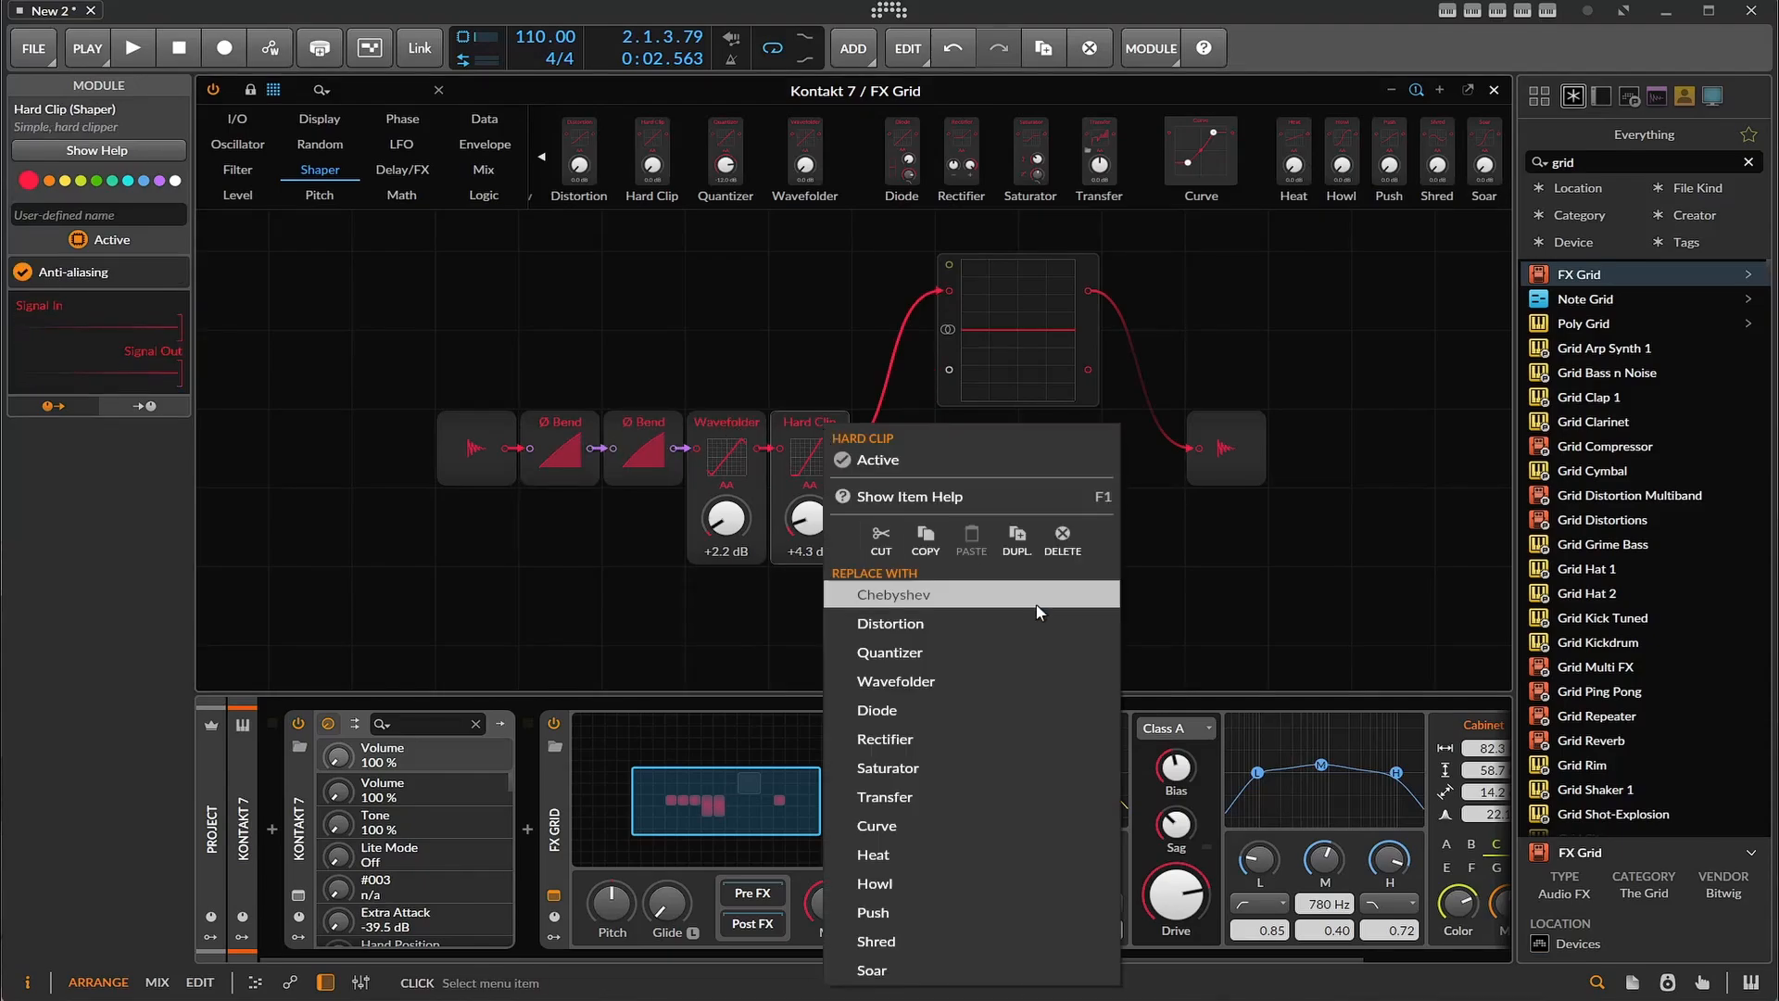
{"action": "left_click", "coordinate": [1090, 710]}
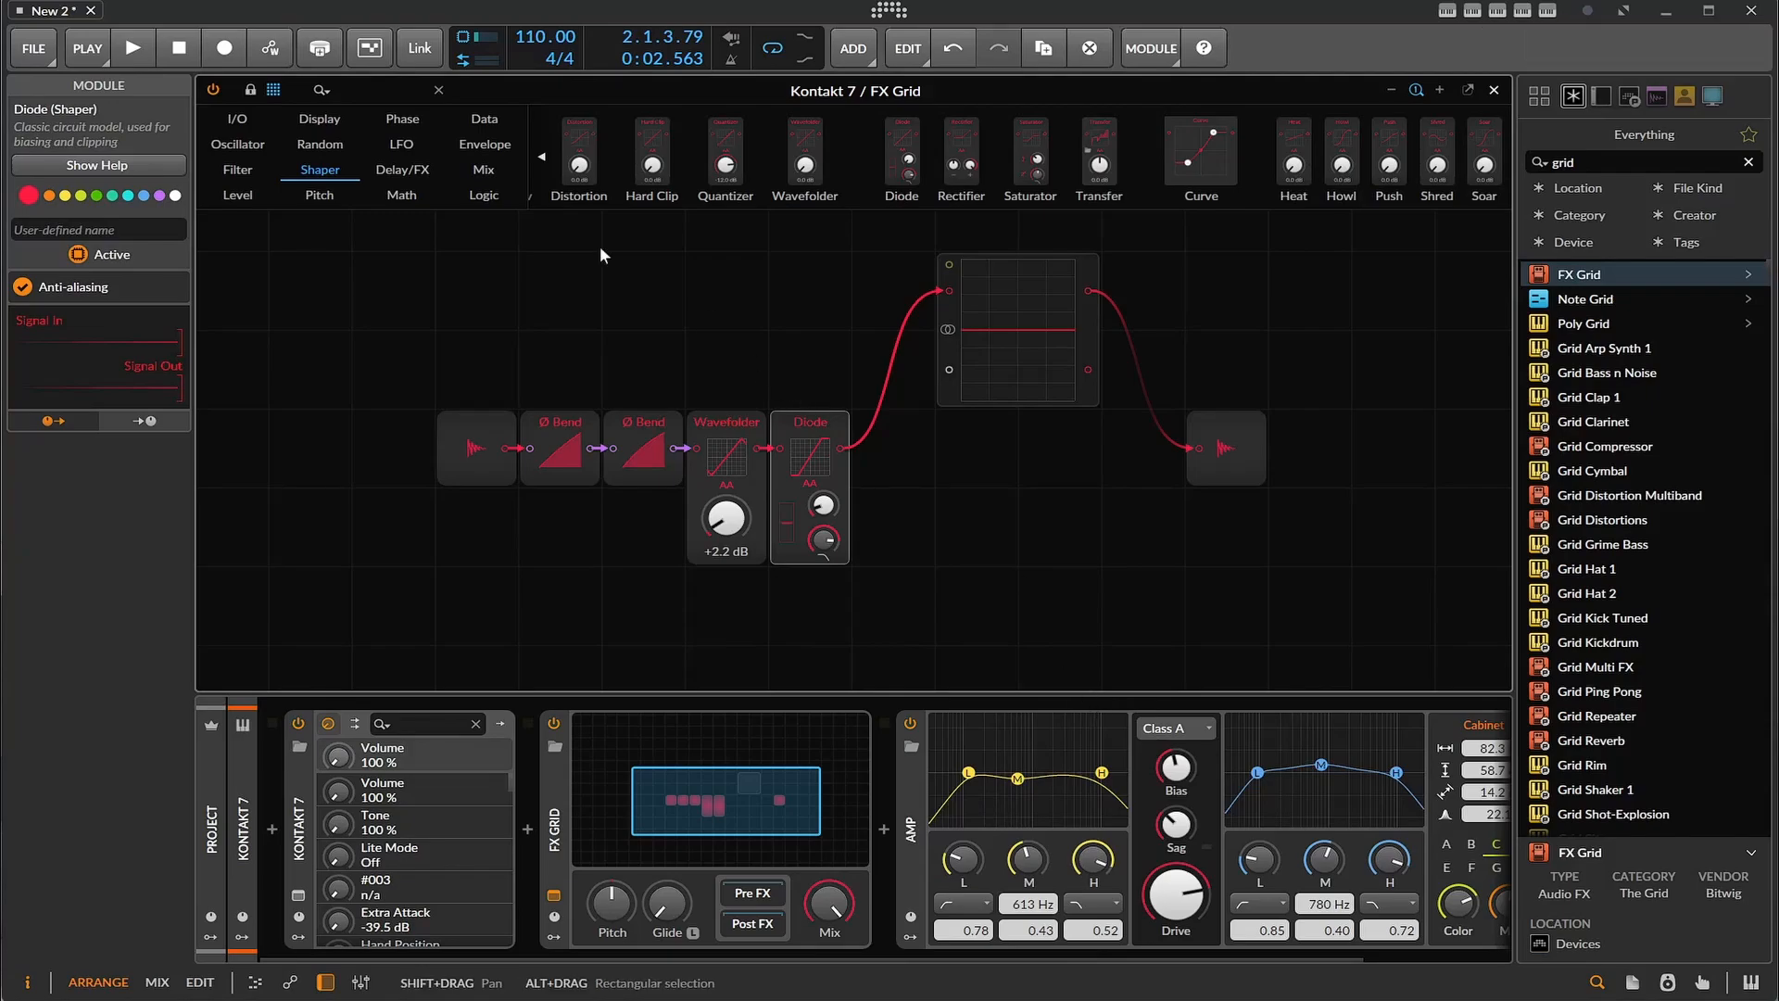
{"action": "left_click", "coordinate": [132, 47]}
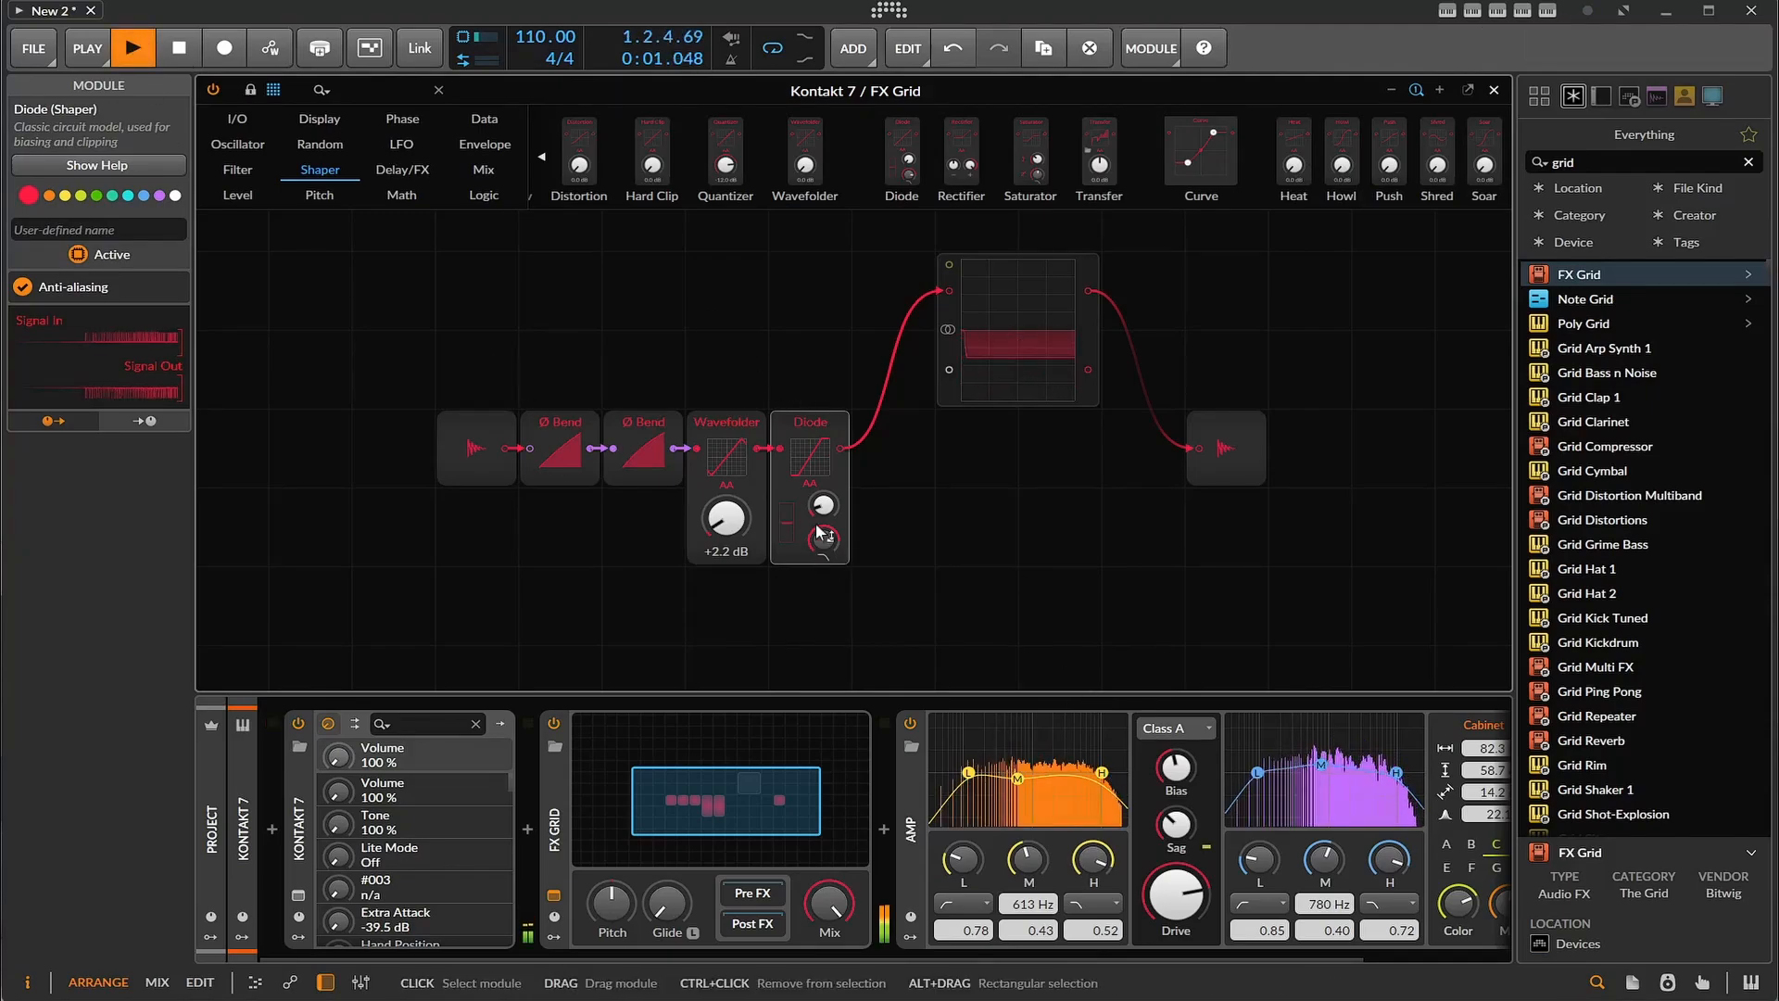
{"action": "left_click_drag", "start_coordinate": [823, 506], "coordinate": [823, 452]}
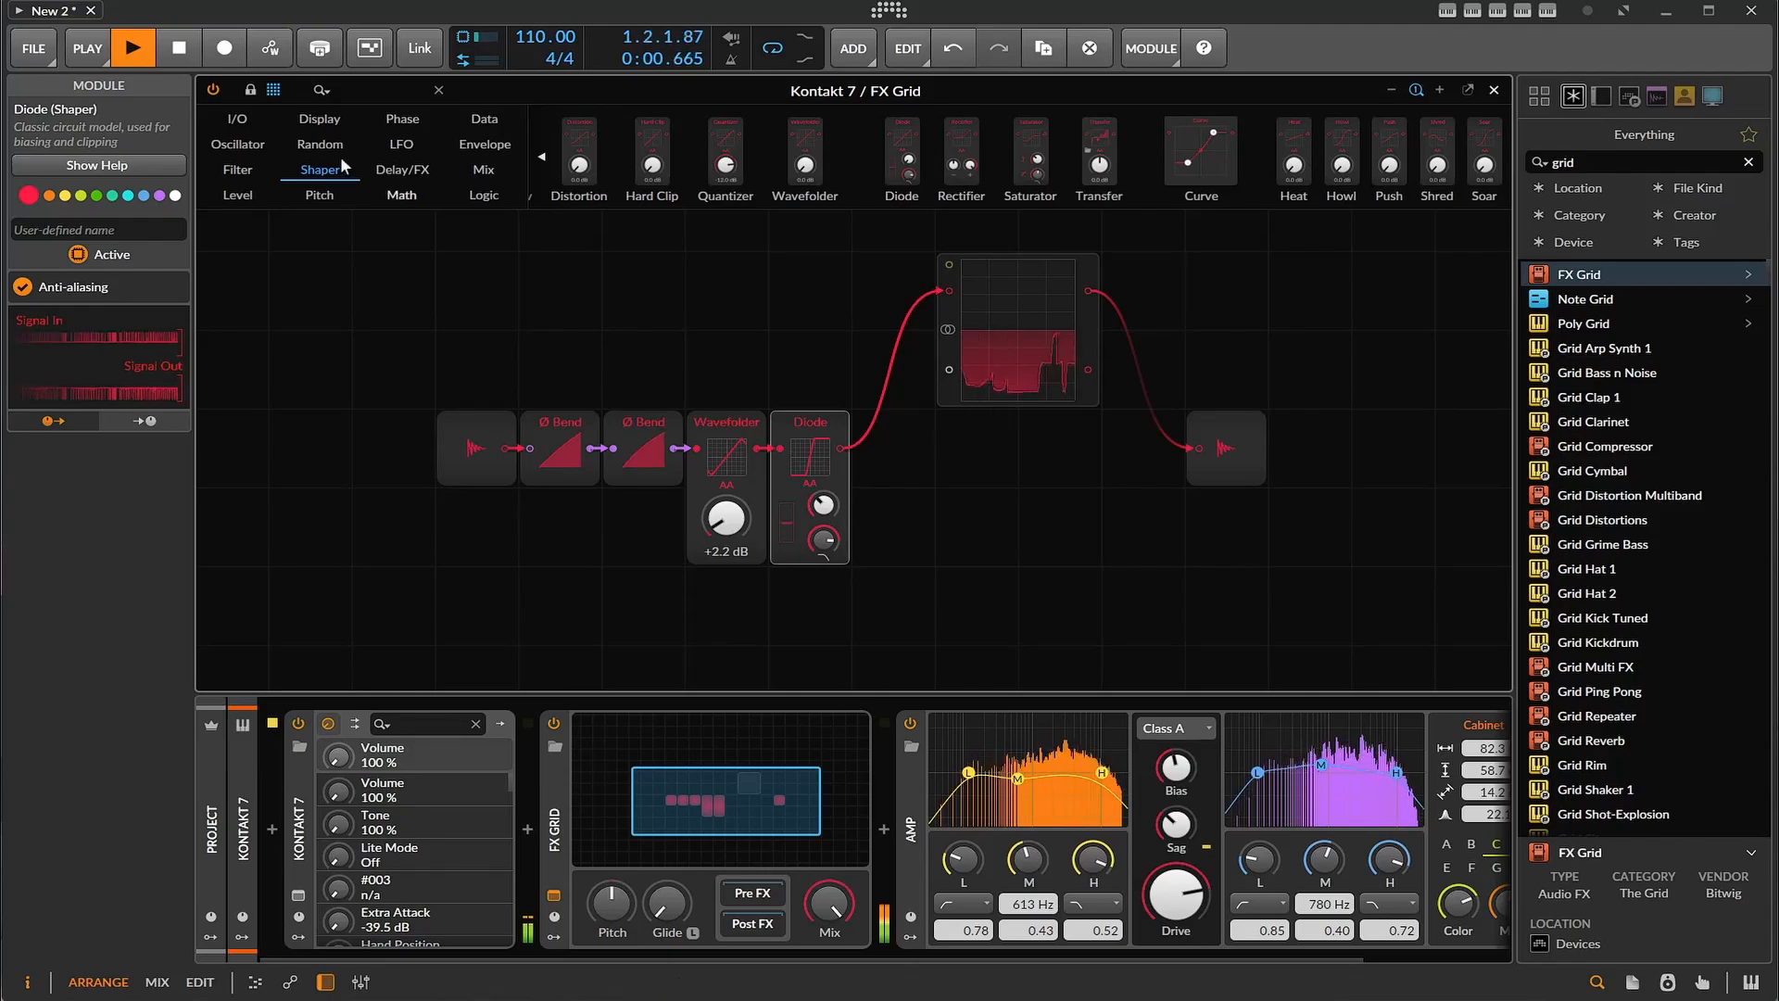
{"action": "key", "text": "space"}
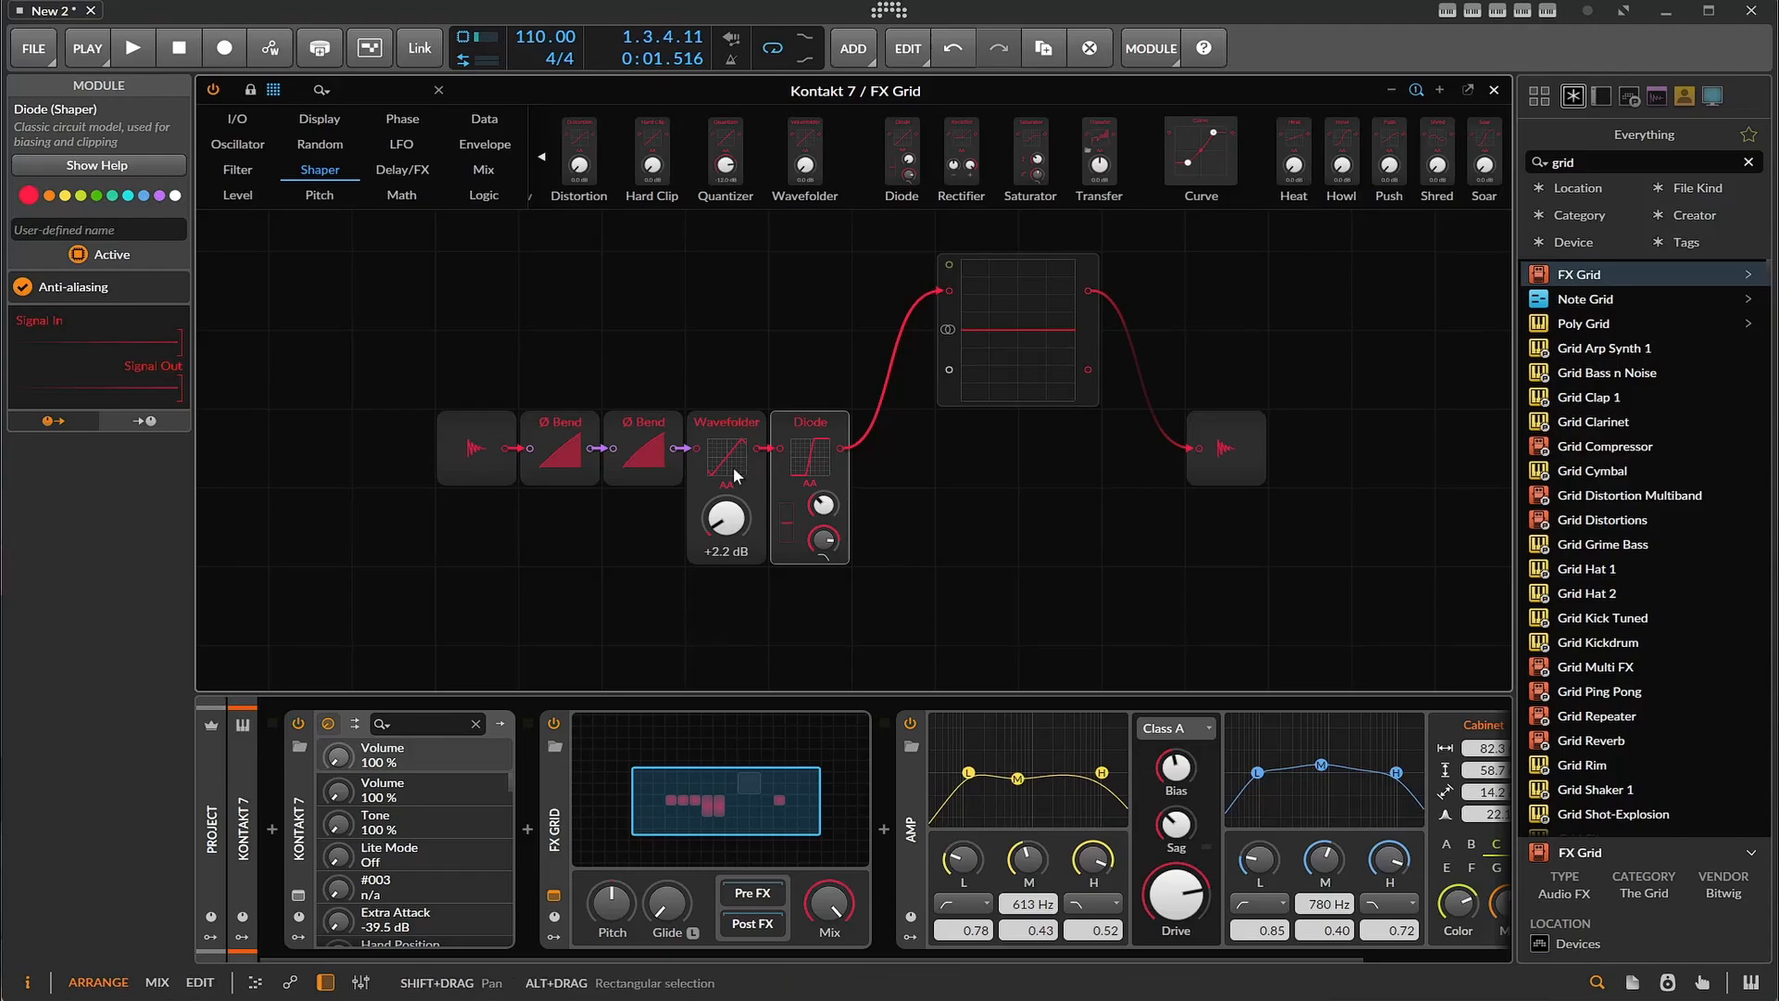
- Reset the Wavefolder drive to 0.0 dB and audition the clip
{"action": "triple_click", "coordinate": [727, 517]}
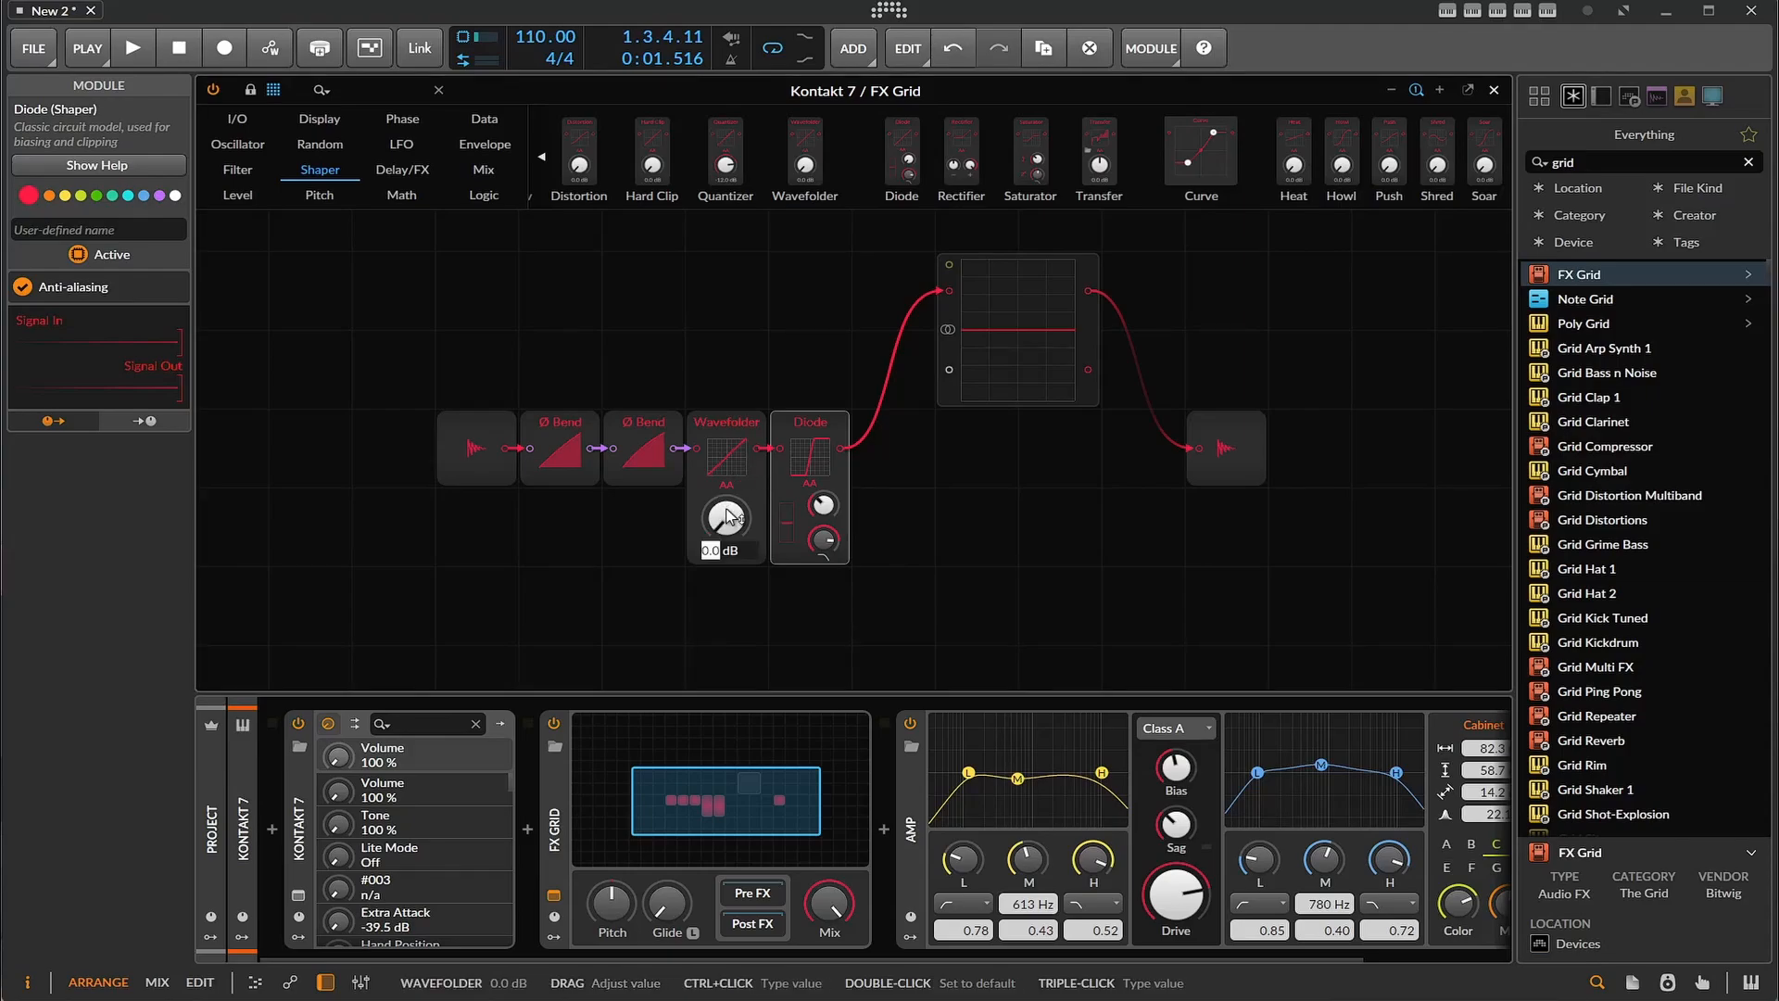
{"action": "left_click", "coordinate": [130, 59]}
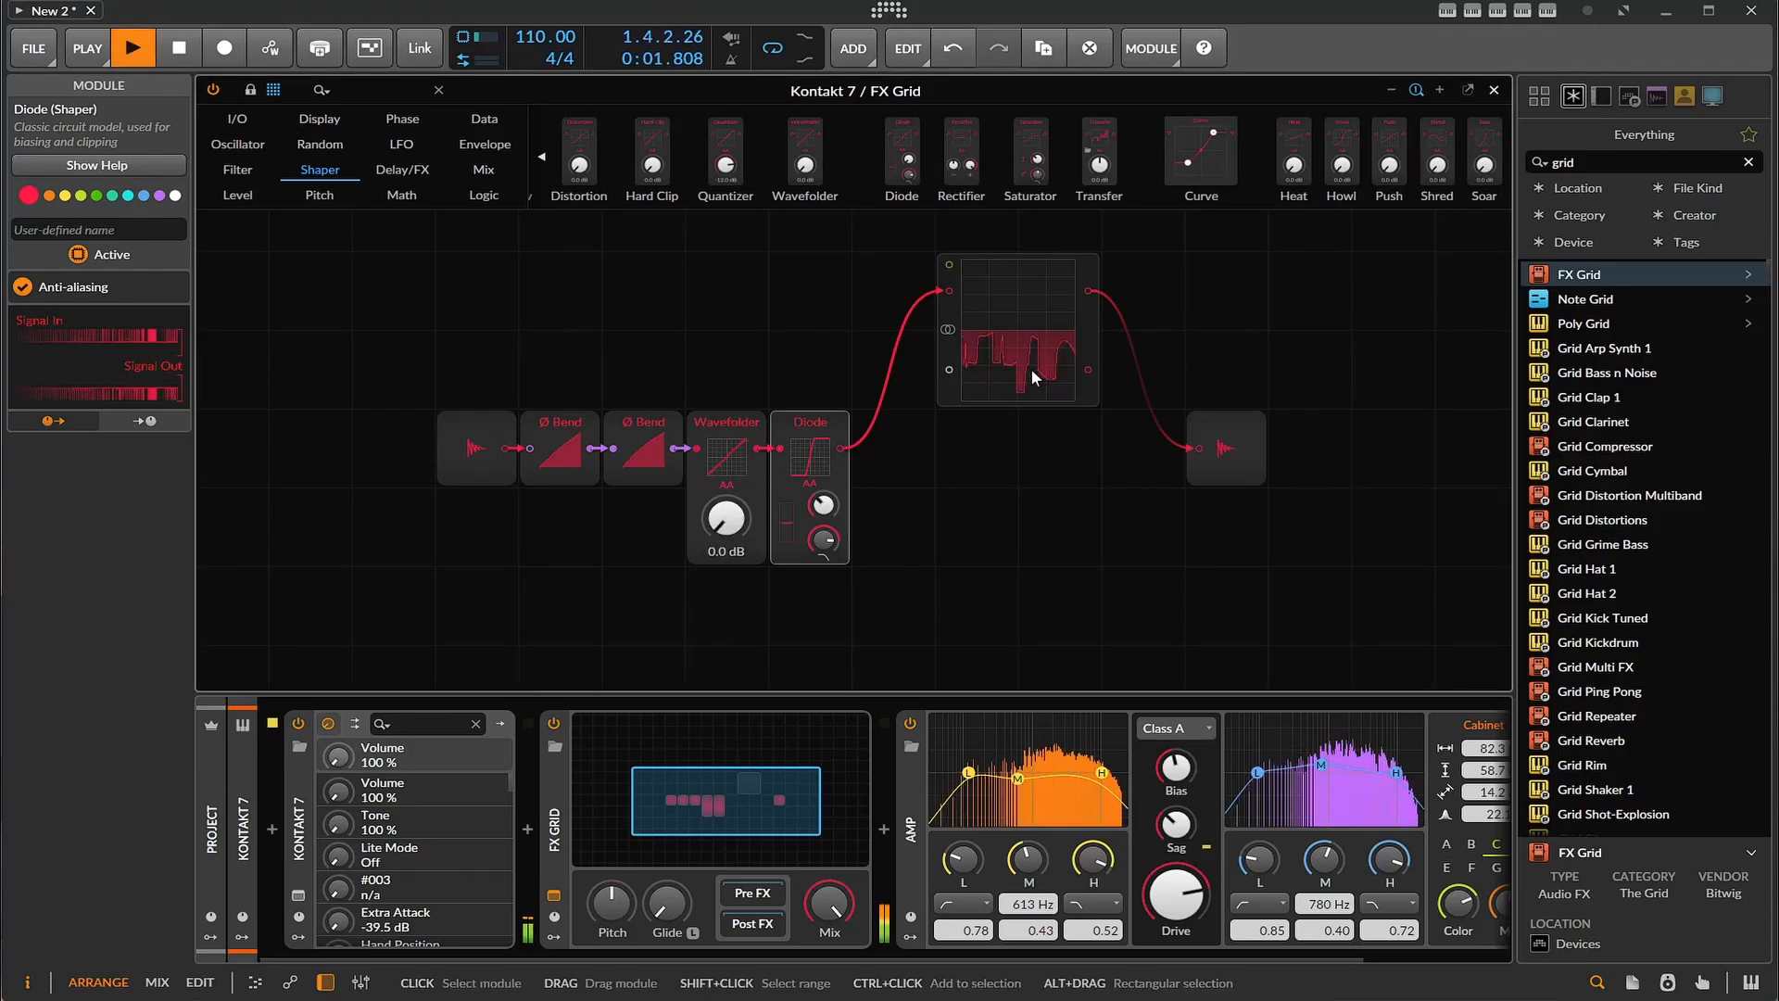
{"action": "left_click", "coordinate": [168, 57]}
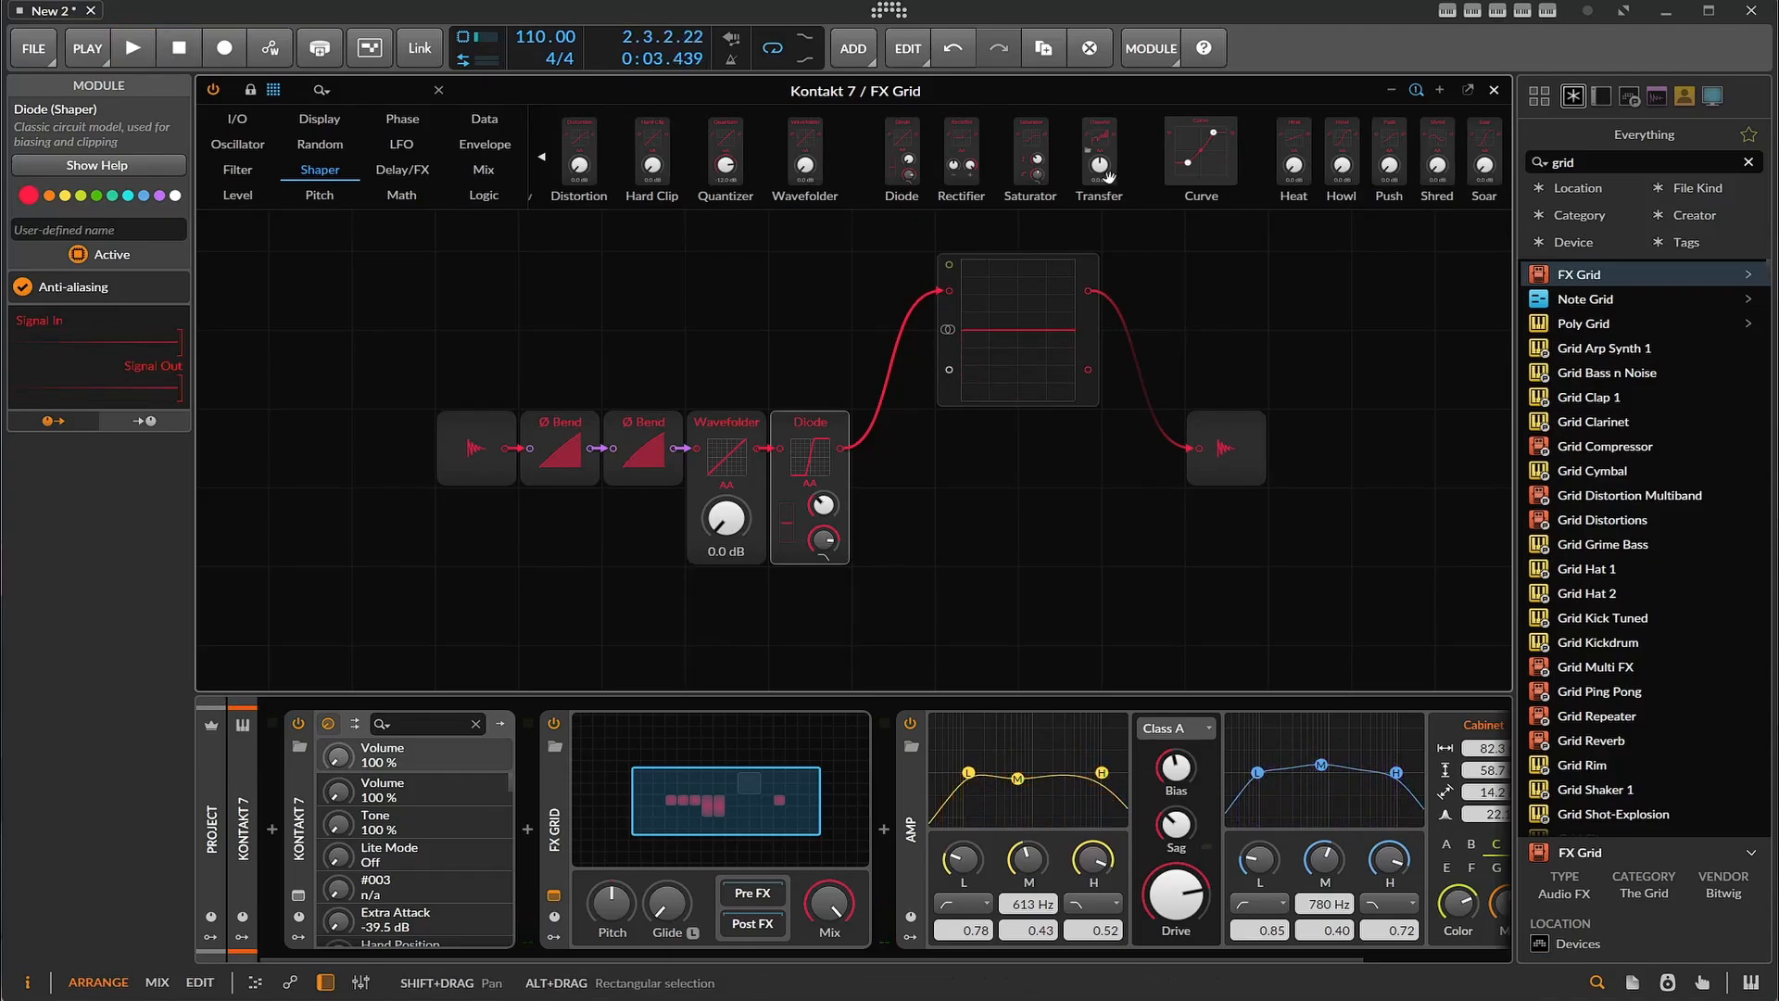
- Insert a Curve module after the Diode and steepen it during playback by moving its high point to -36.8 % in, 51.5 % out
{"action": "left_click_drag", "start_coordinate": [1186, 169], "coordinate": [935, 505]}
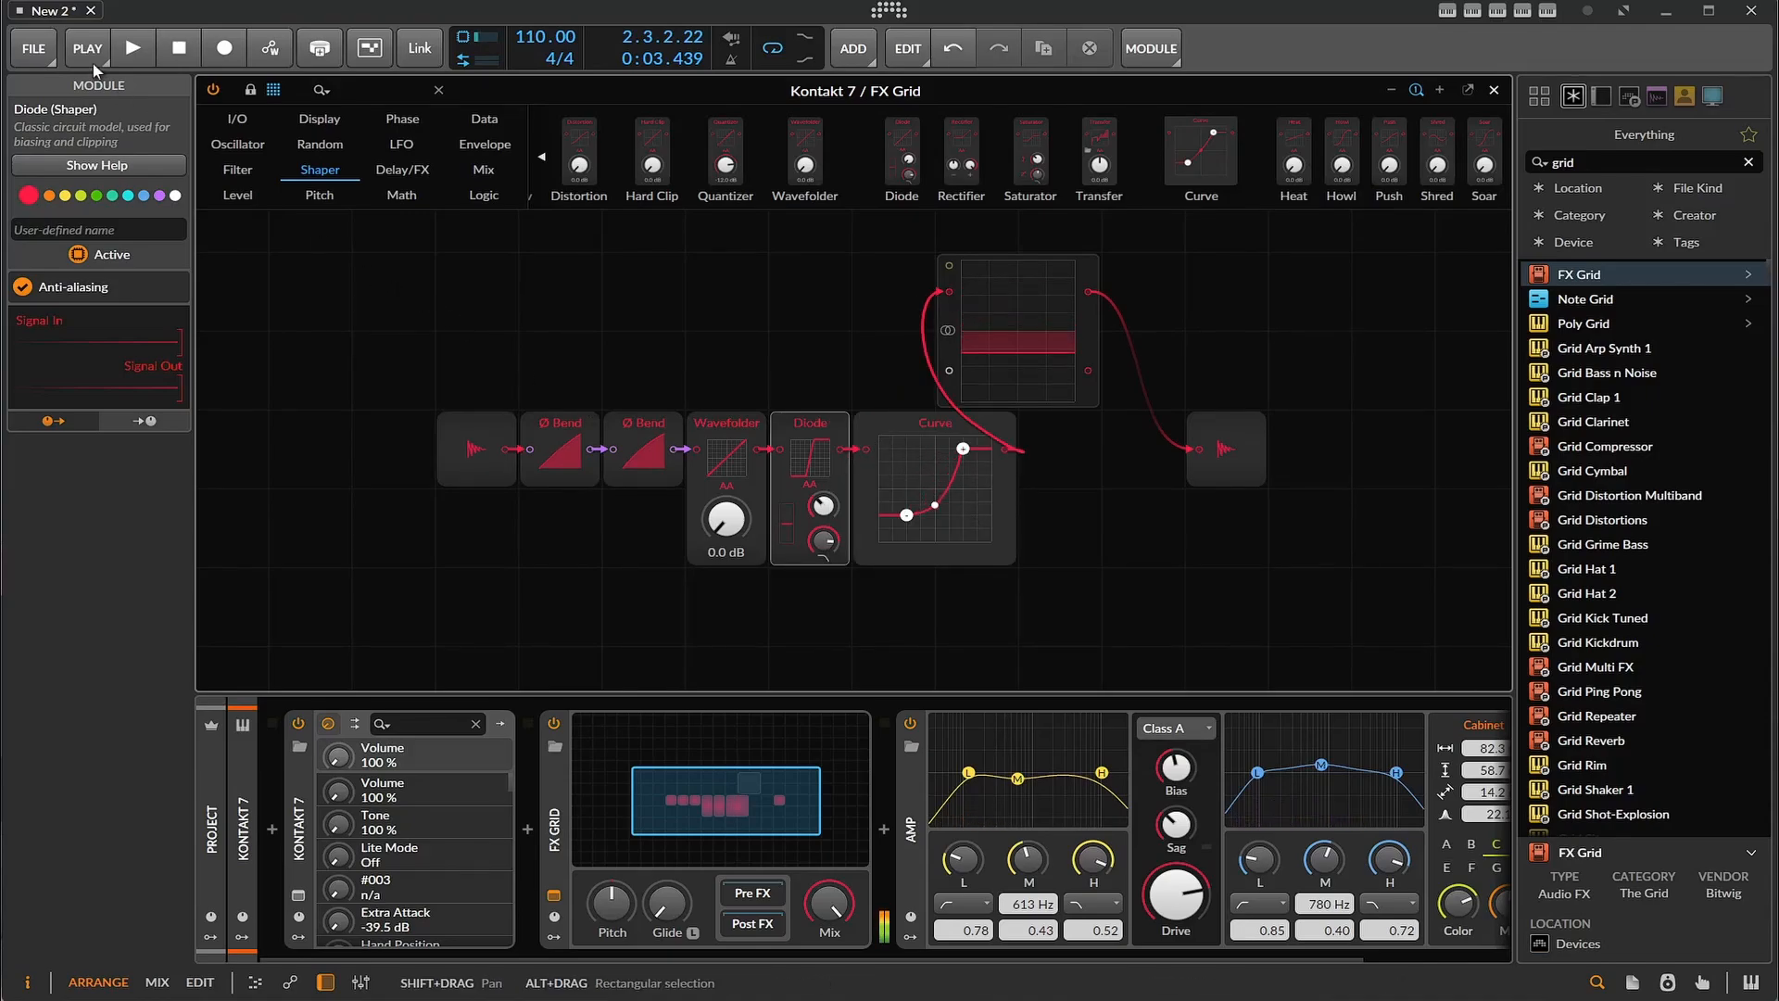
{"action": "left_click", "coordinate": [130, 51]}
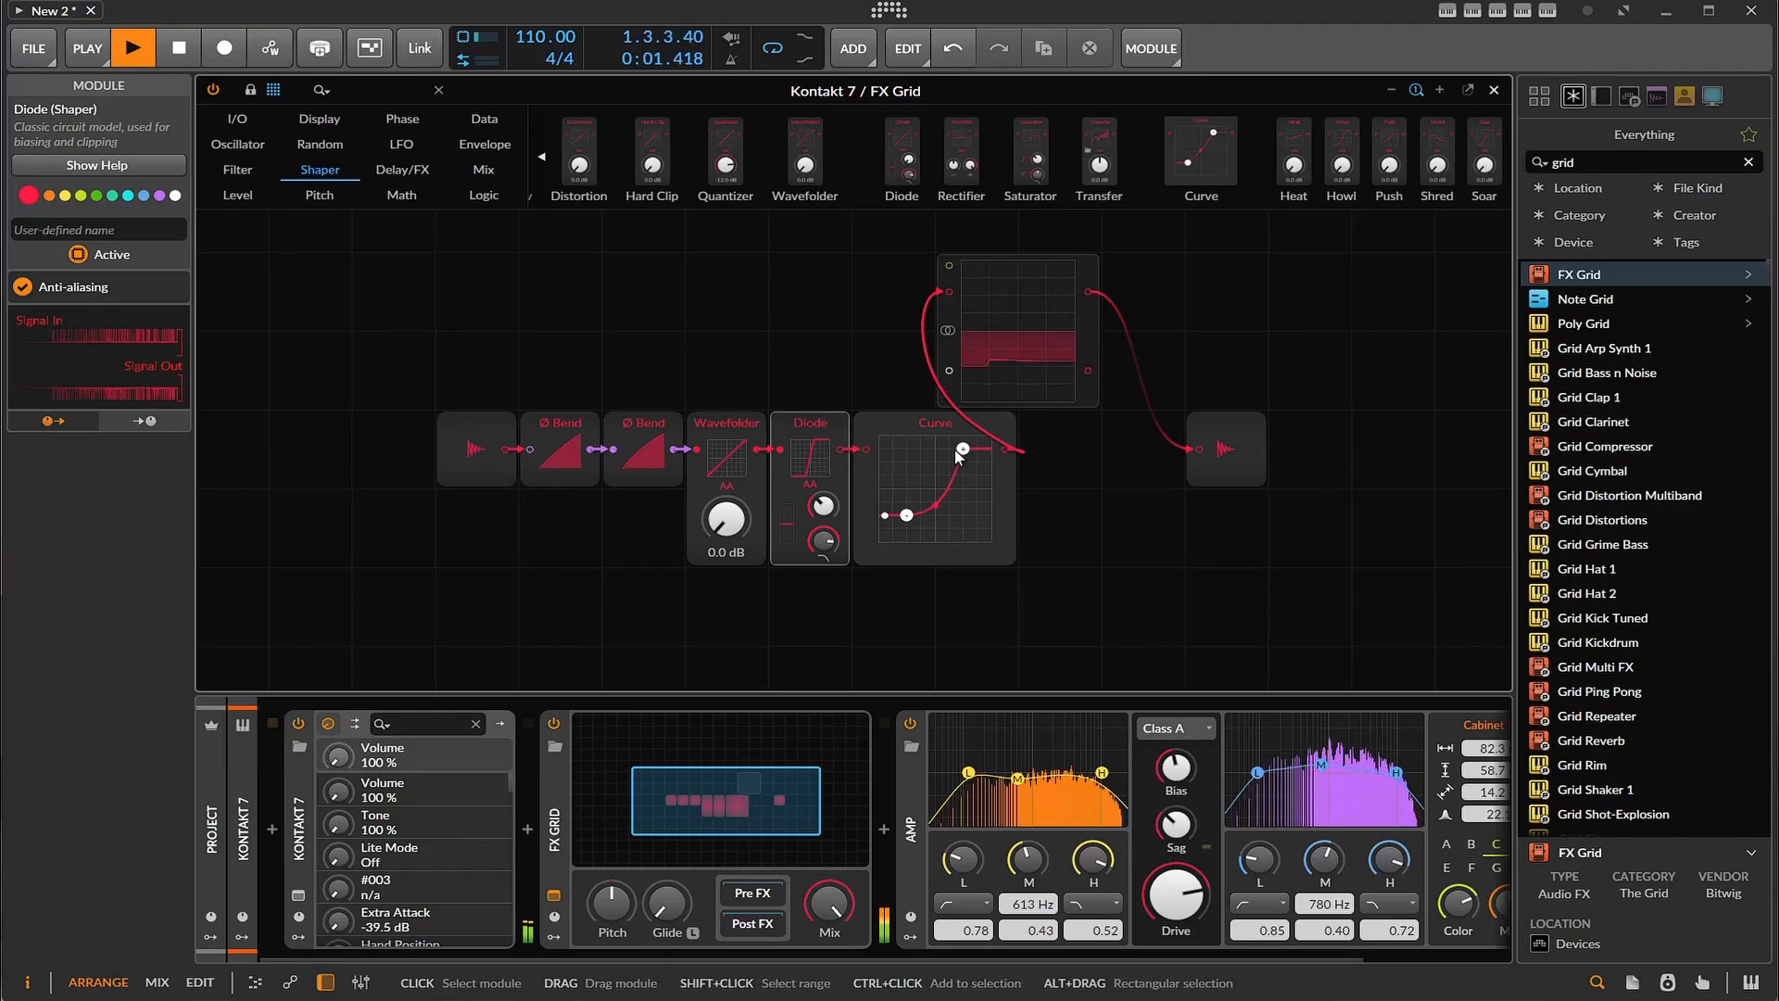
{"action": "left_click_drag", "start_coordinate": [955, 450], "coordinate": [914, 461]}
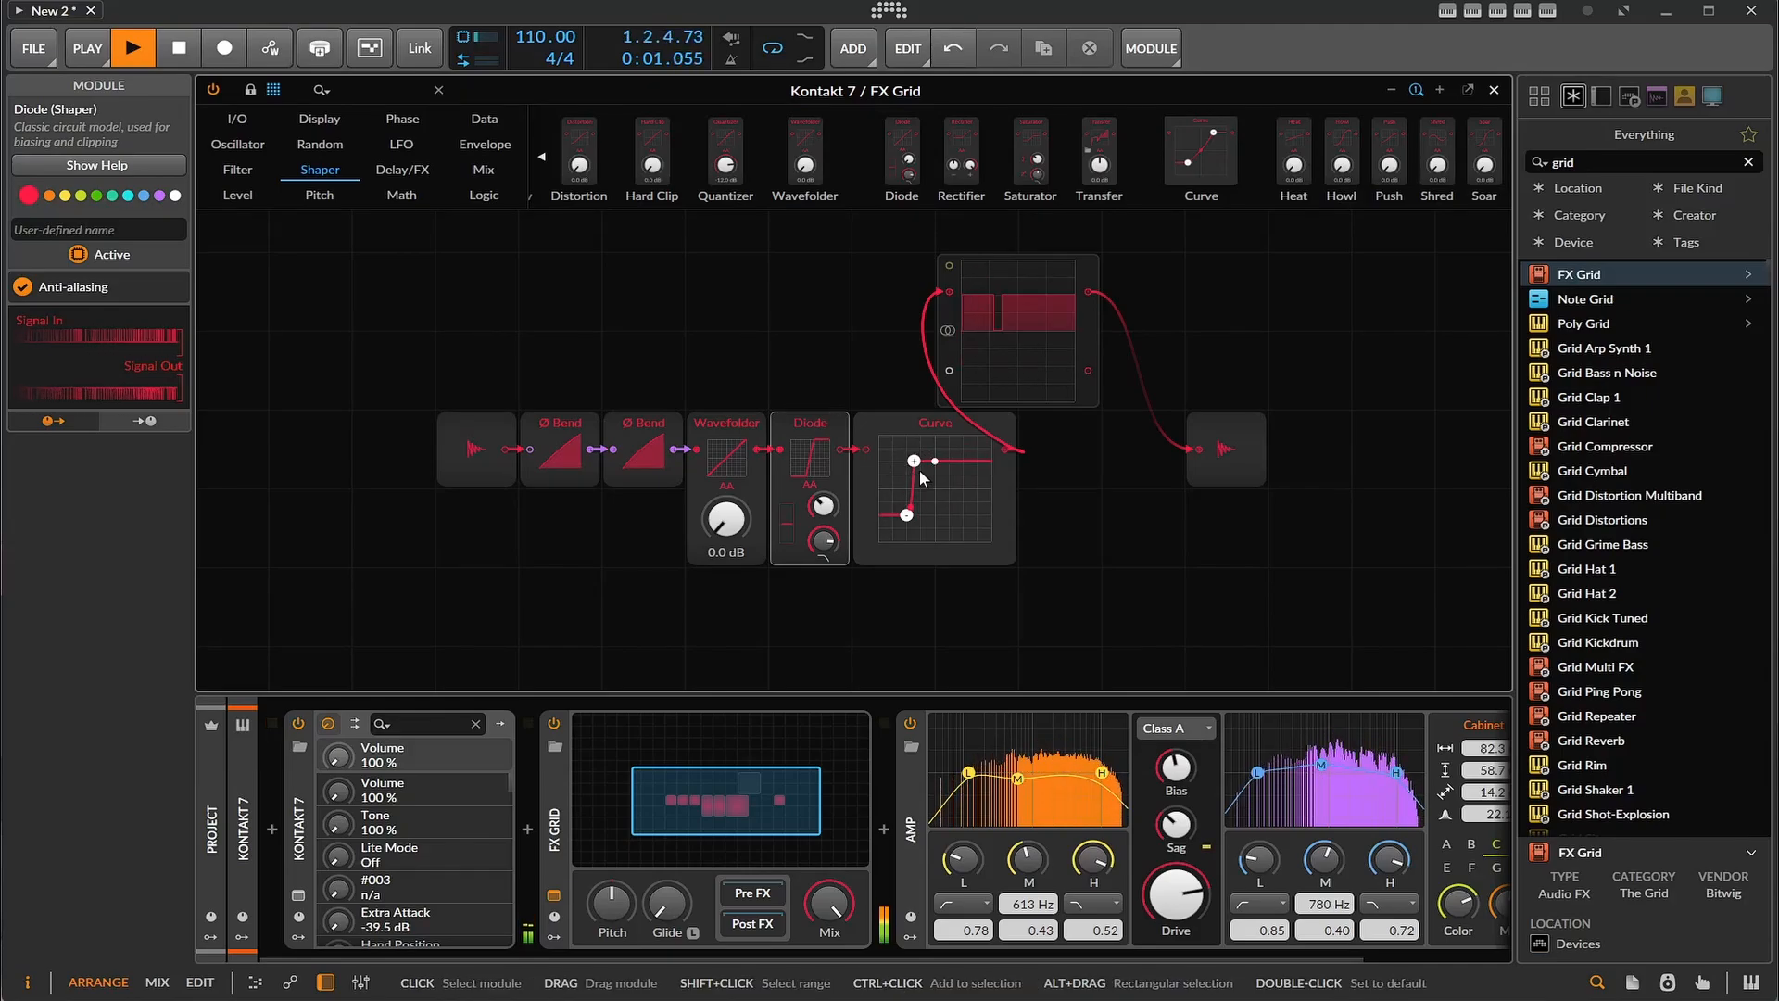
{"action": "left_click", "coordinate": [165, 54]}
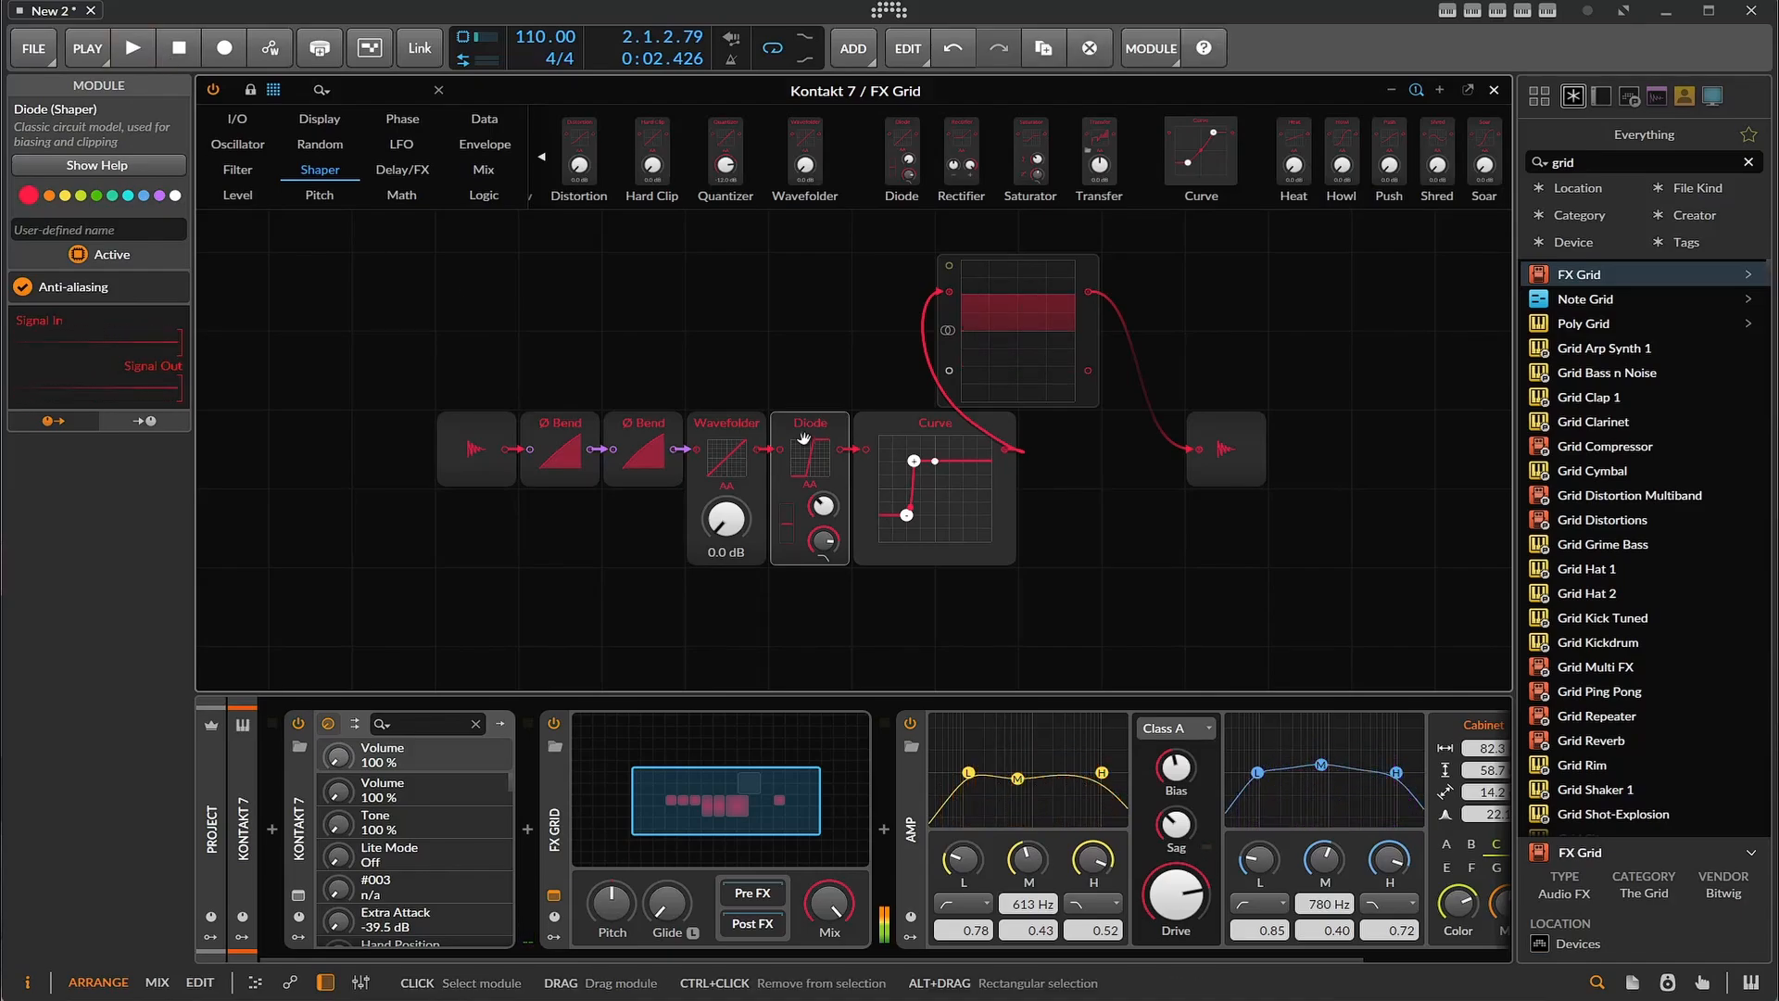
- Delete the Diode, place the Curve module directly beside the Wavefolder and play the clip
{"action": "key", "text": "Delete"}
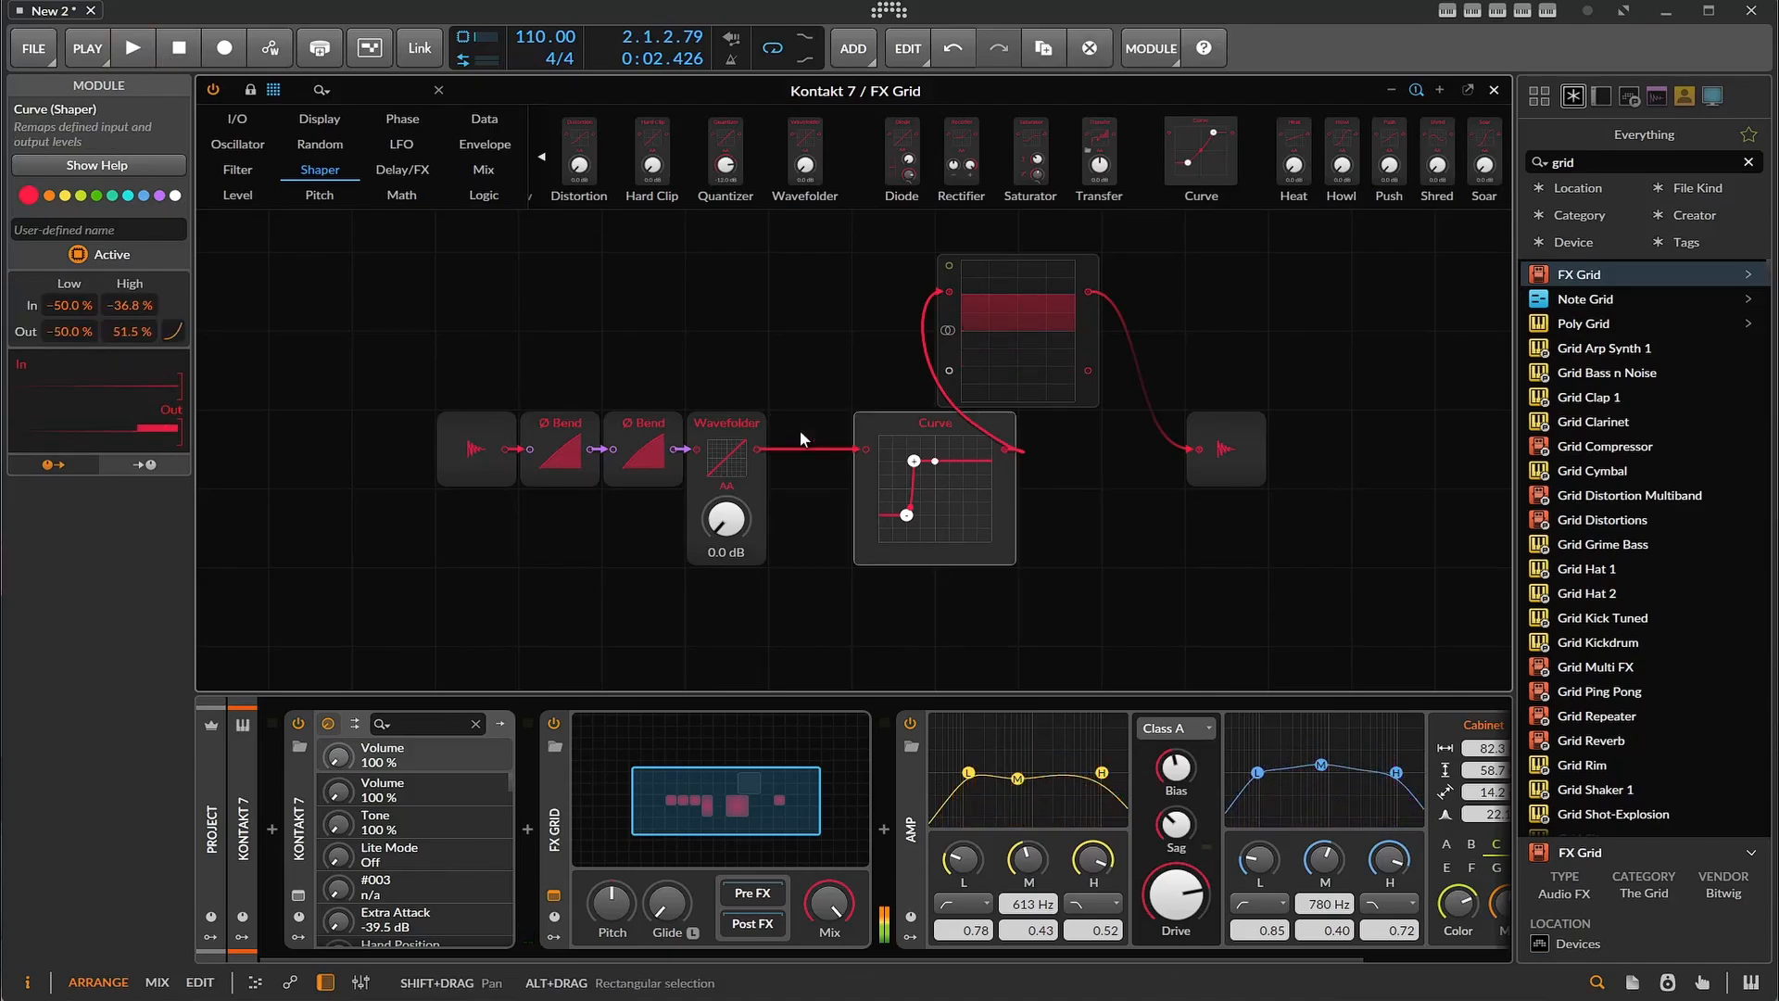
{"action": "left_click_drag", "start_coordinate": [880, 432], "coordinate": [806, 429]}
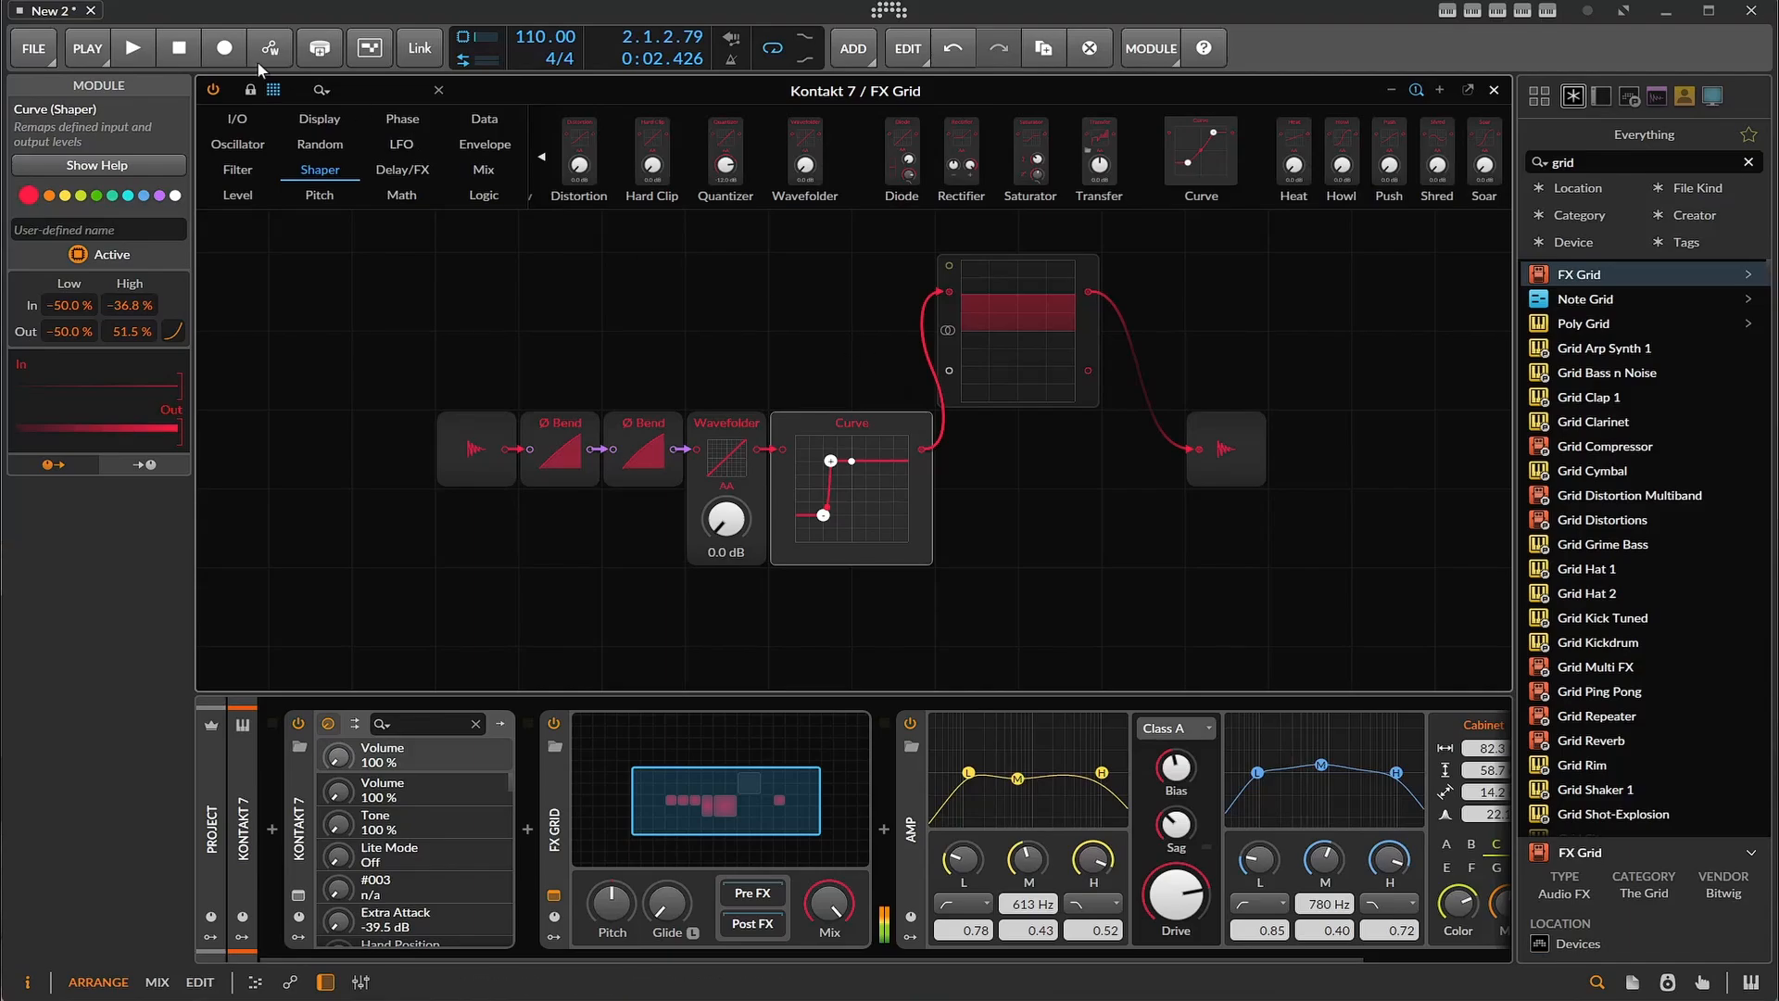
{"action": "left_click", "coordinate": [132, 47]}
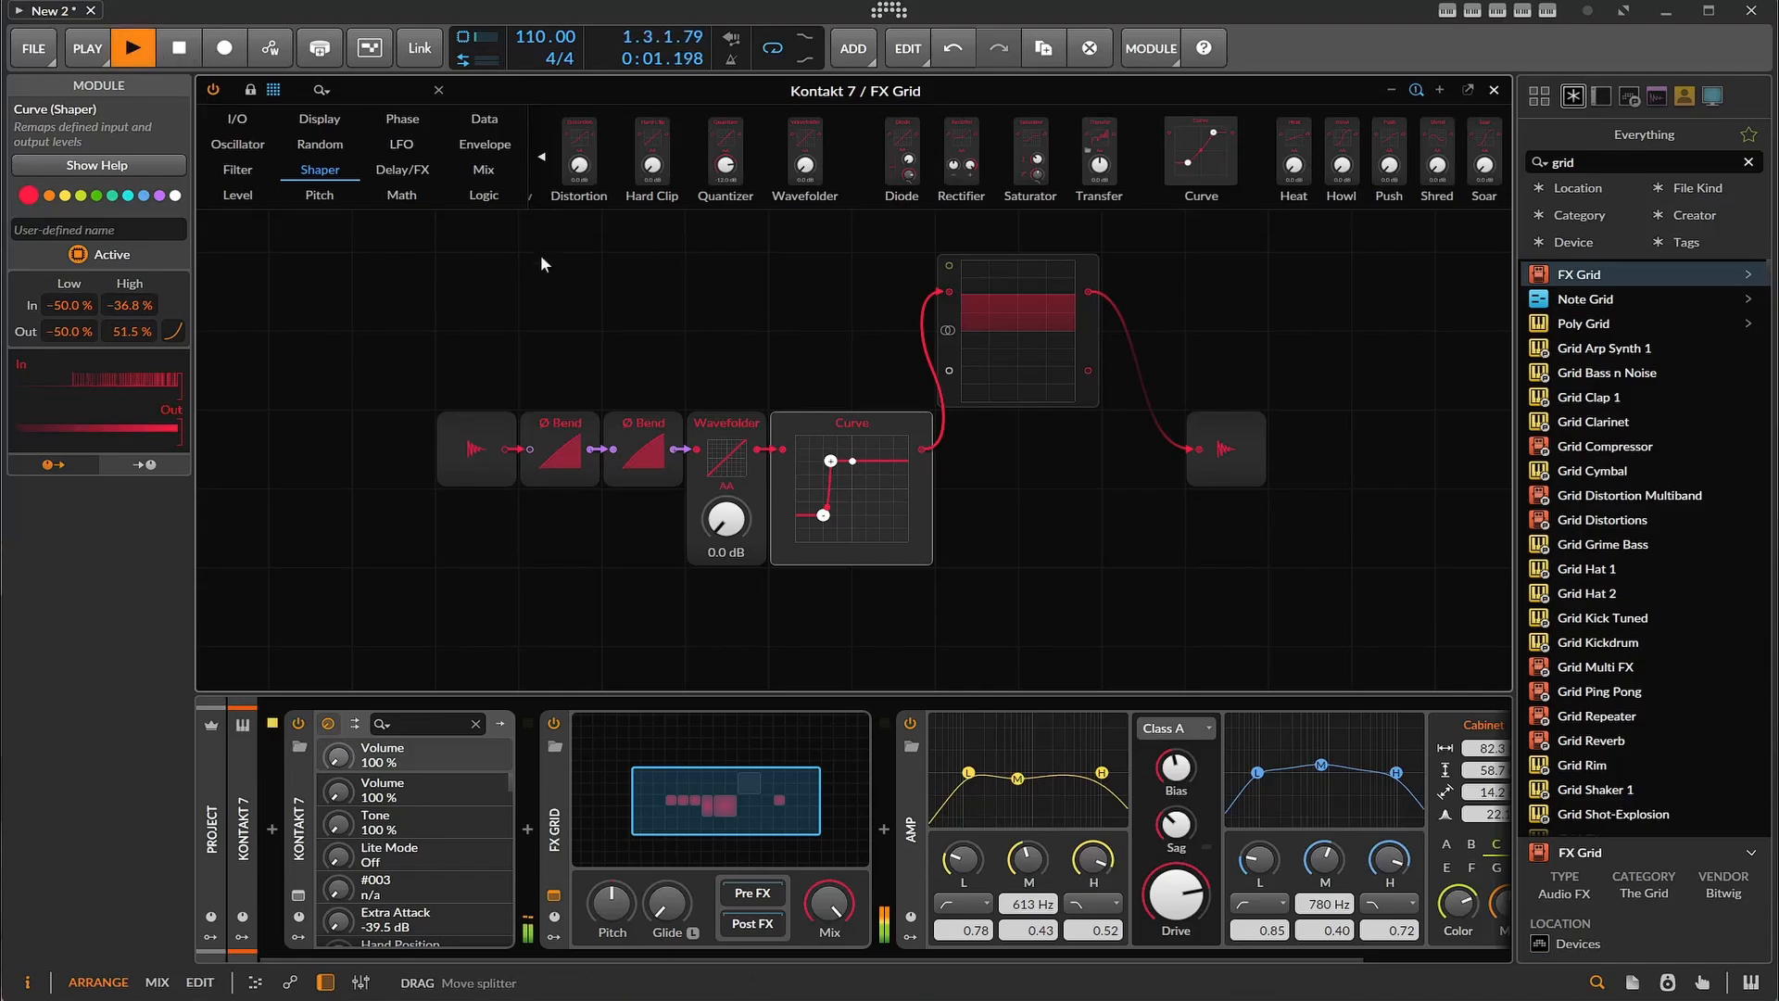
- Invert the Curve's slope by moving its high point to 36.8 % in, -4.41 % out and its low point to -44.1 % in, 82.4 % out
{"action": "left_click_drag", "start_coordinate": [831, 461], "coordinate": [875, 492]}
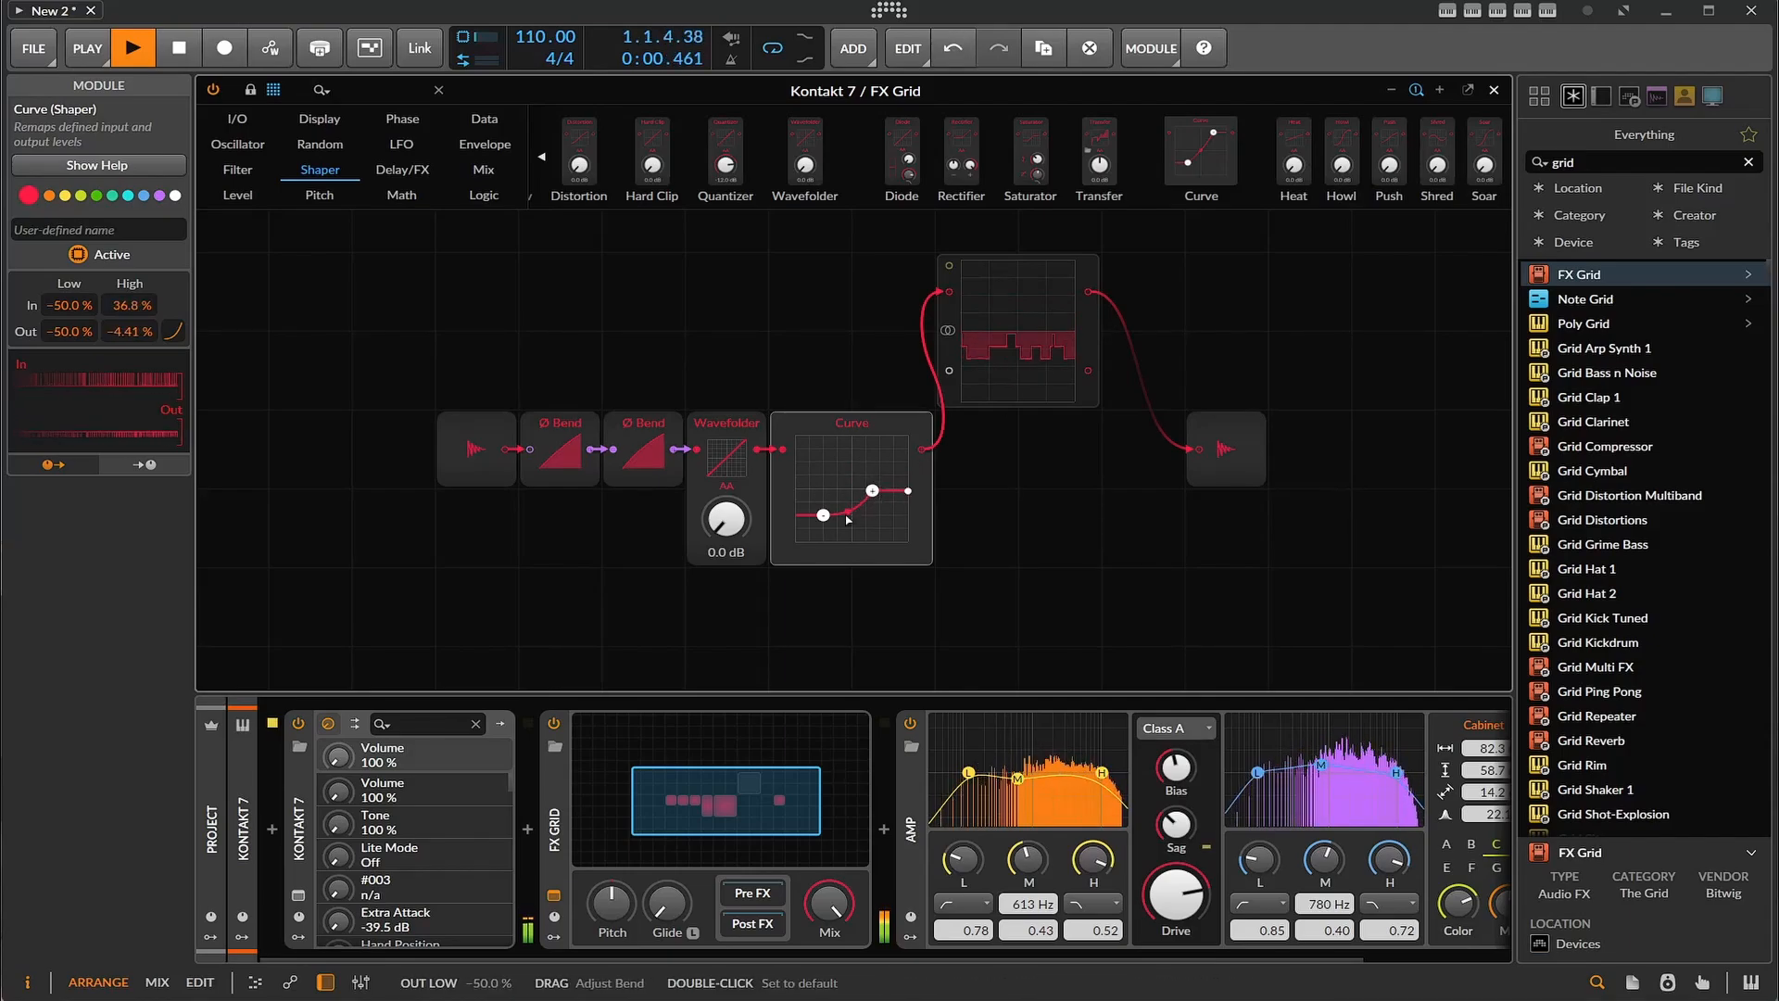
{"action": "left_click_drag", "start_coordinate": [823, 514], "coordinate": [827, 445]}
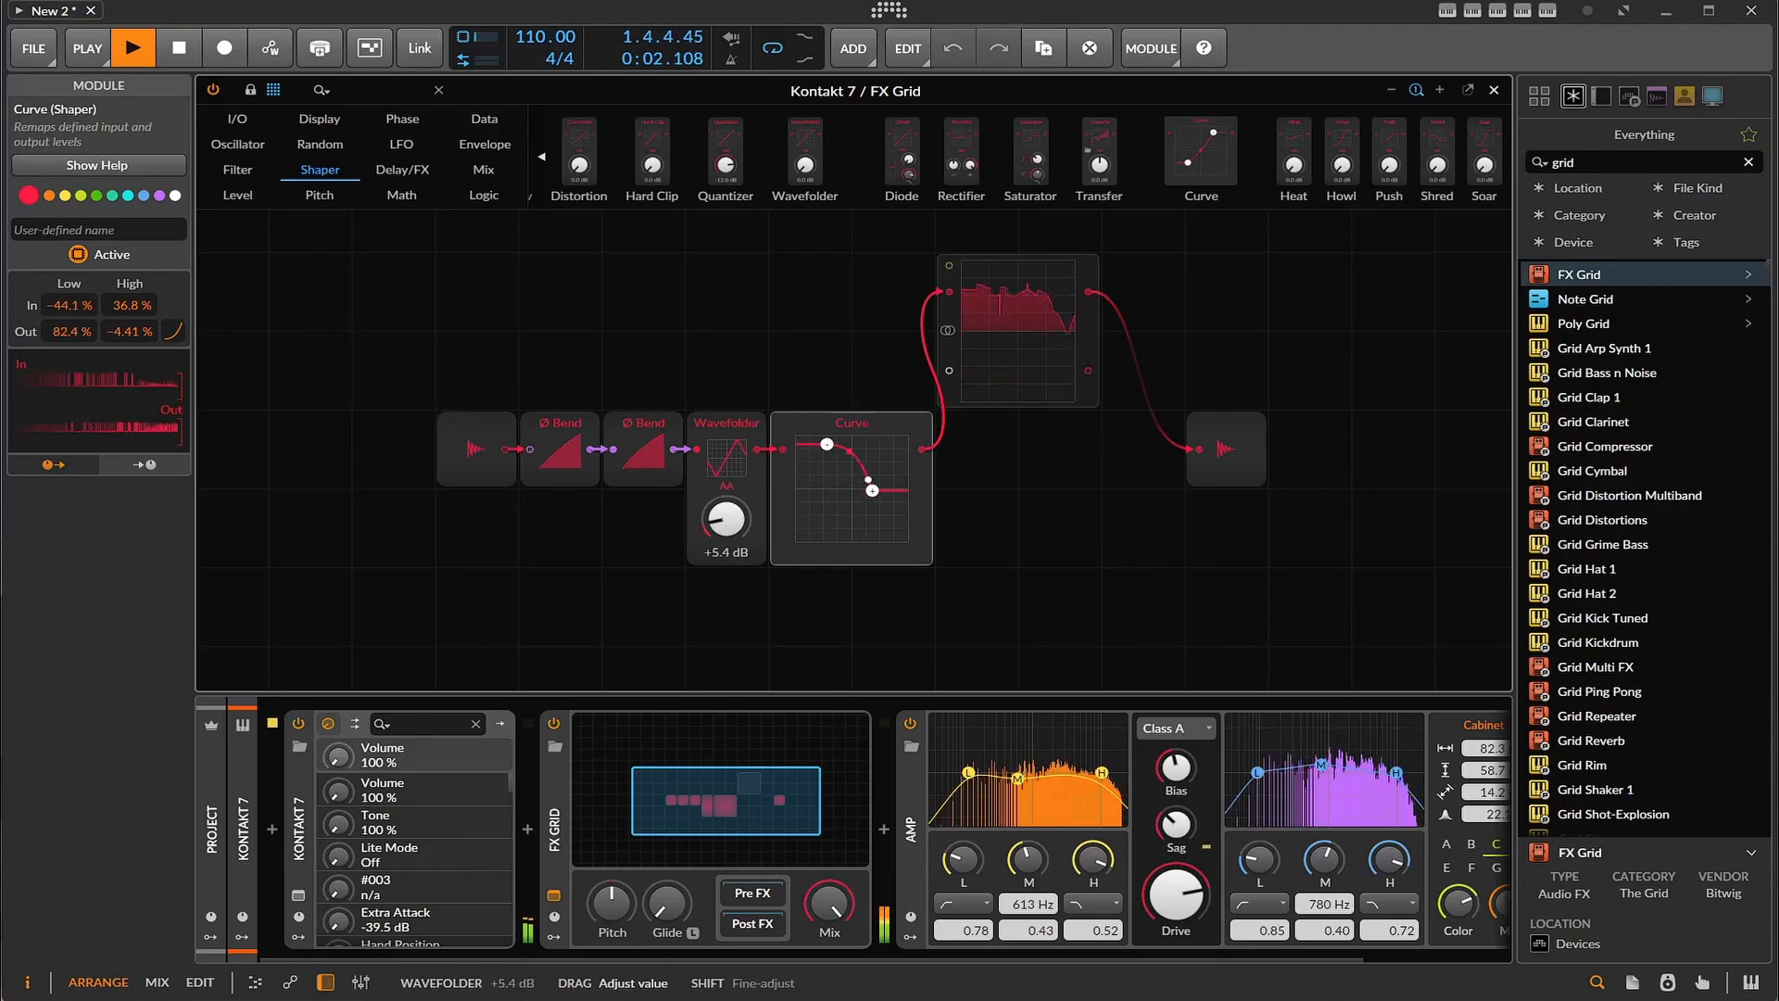
- Raise the Wavefolder drive to +13.6 dB, set the second Bend to -100 %, and stop playback
{"action": "left_click_drag", "start_coordinate": [726, 519], "coordinate": [642, 487]}
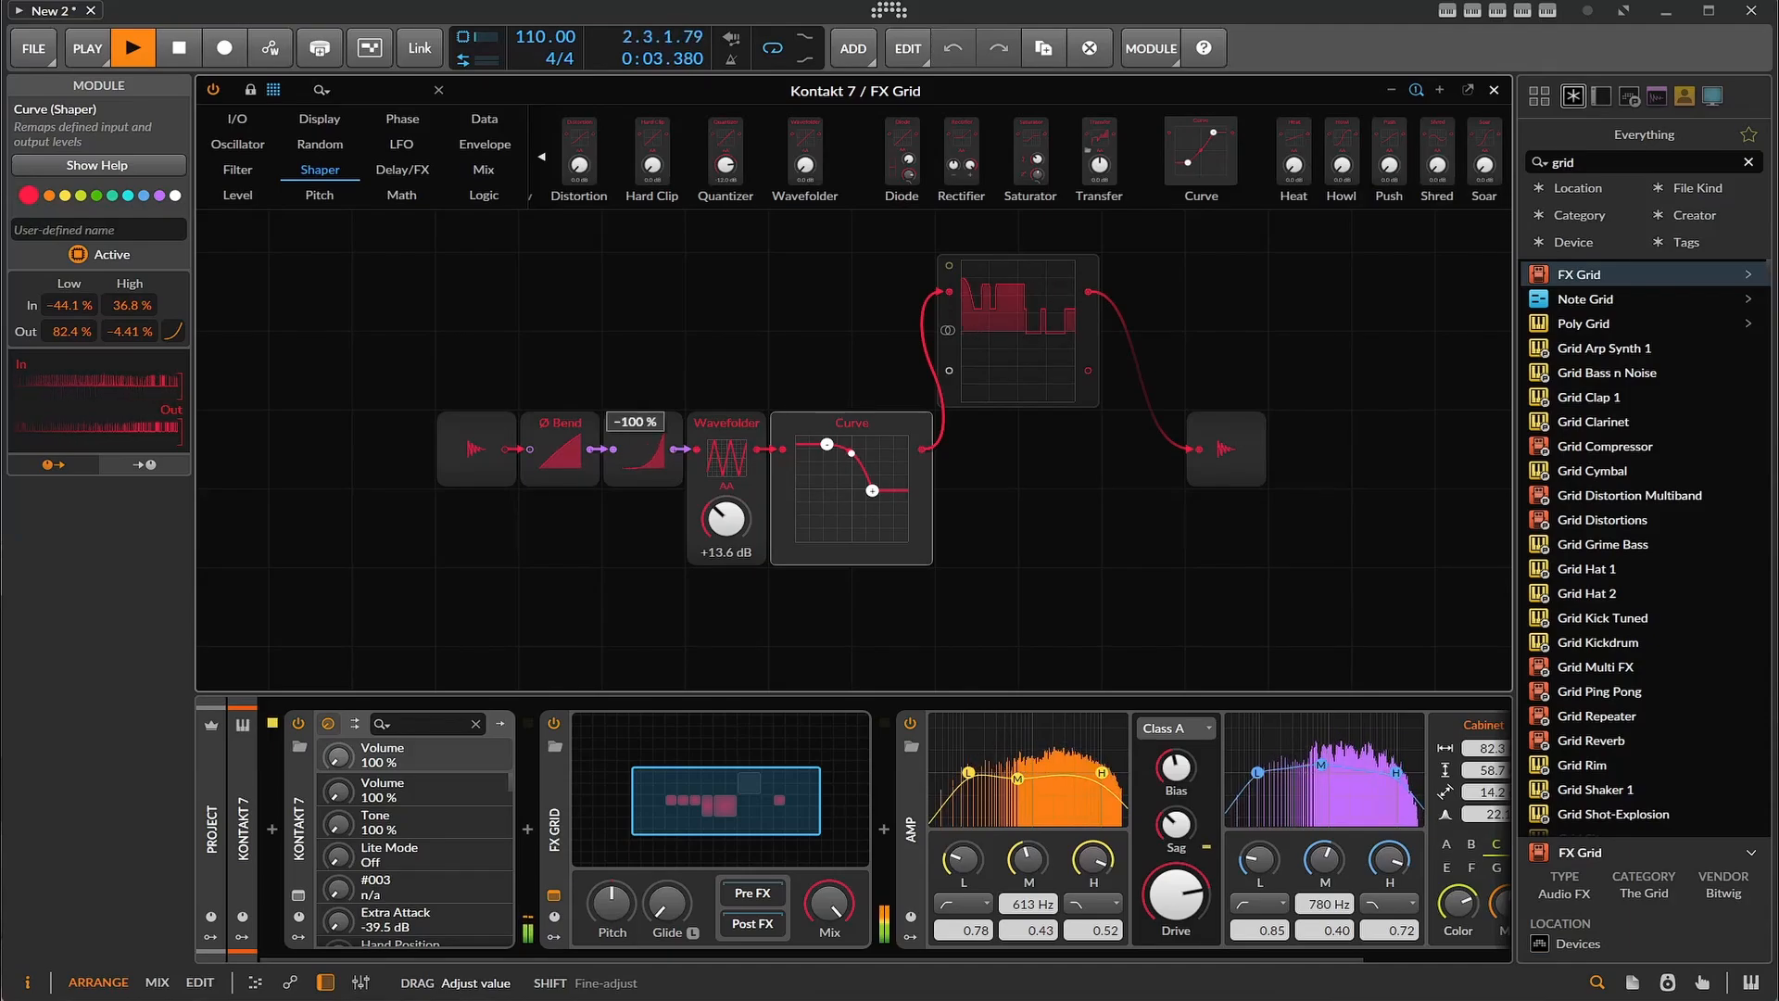
{"action": "left_click", "coordinate": [180, 54]}
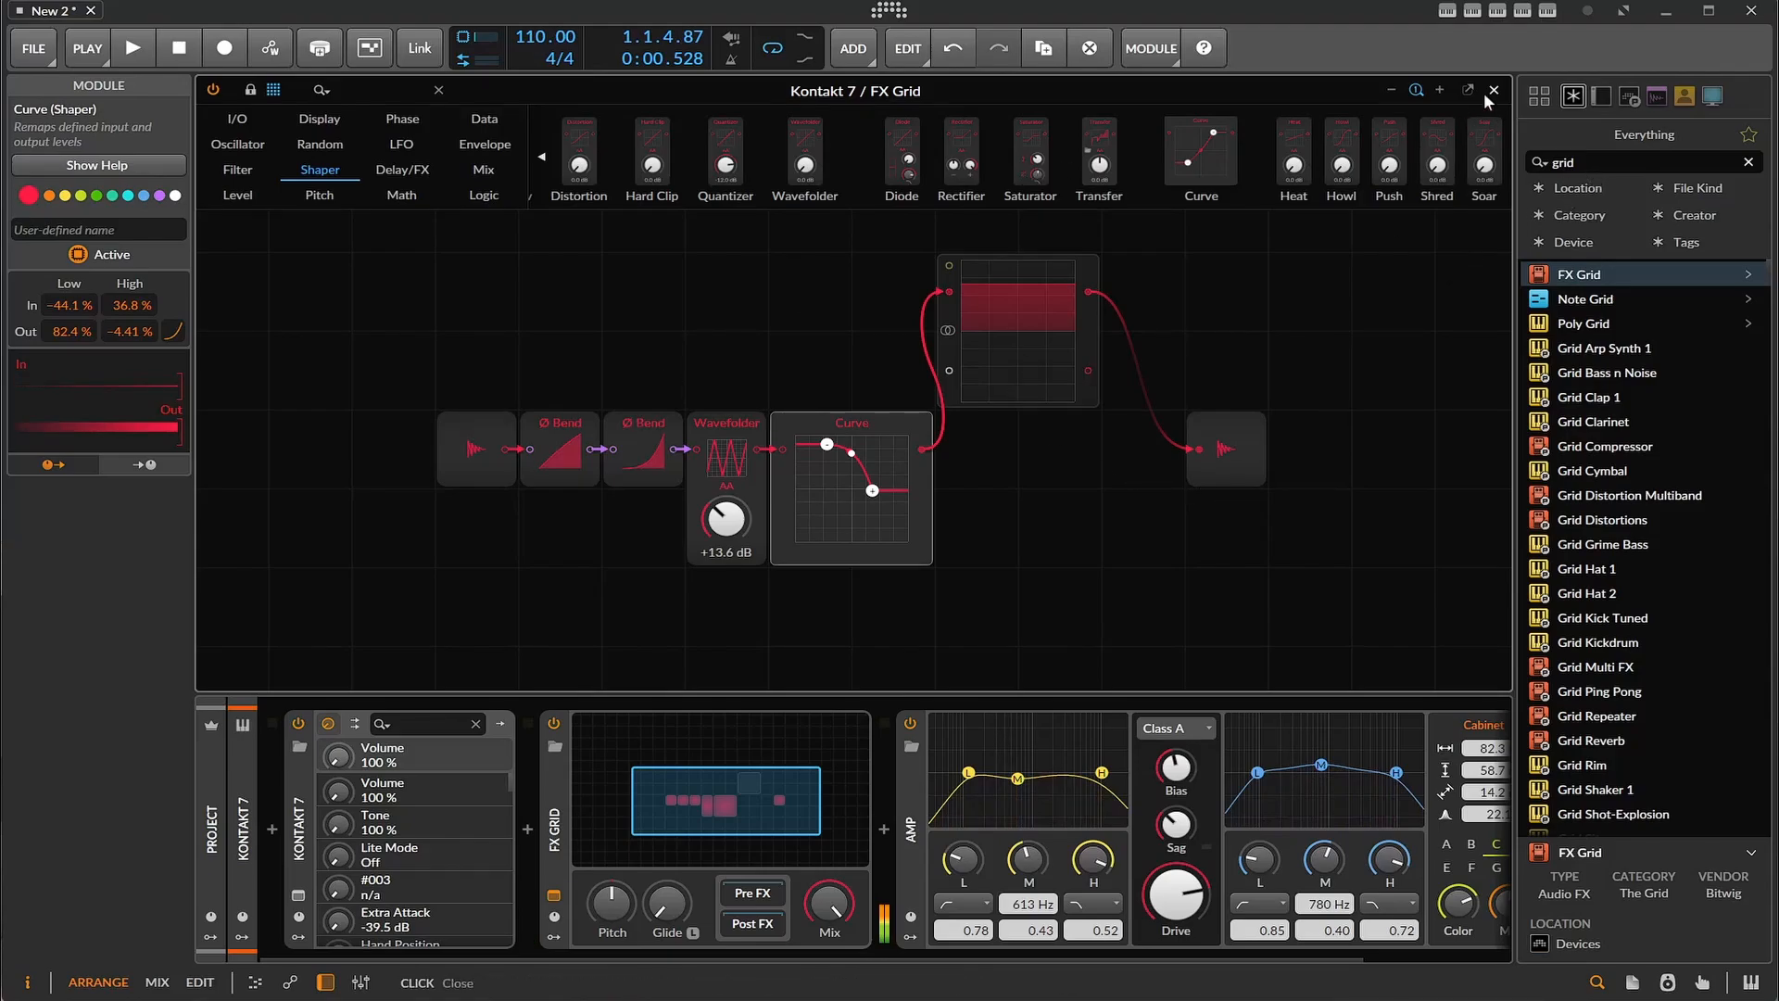
- Close the Grid editor, search the browser for "dela" and insert a Delay+ between the FX Grid and the Amp
{"action": "left_click", "coordinate": [438, 90]}
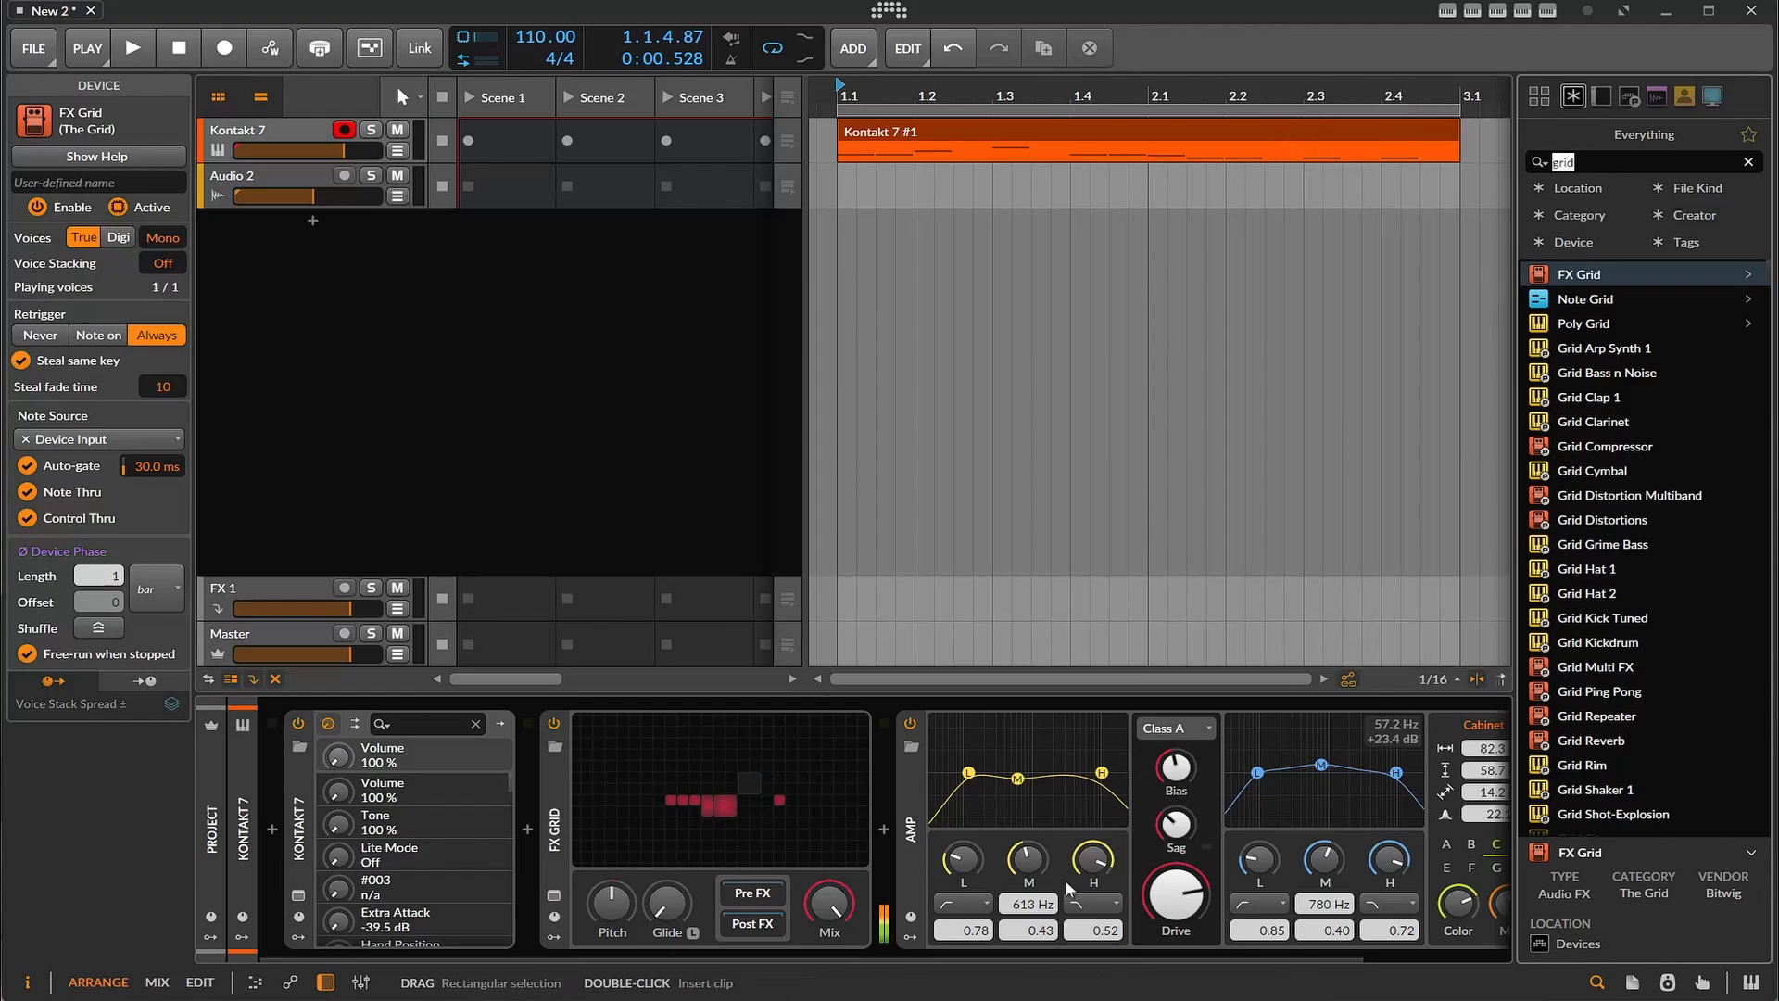
{"action": "left_click_drag", "start_coordinate": [978, 957], "coordinate": [1172, 962]}
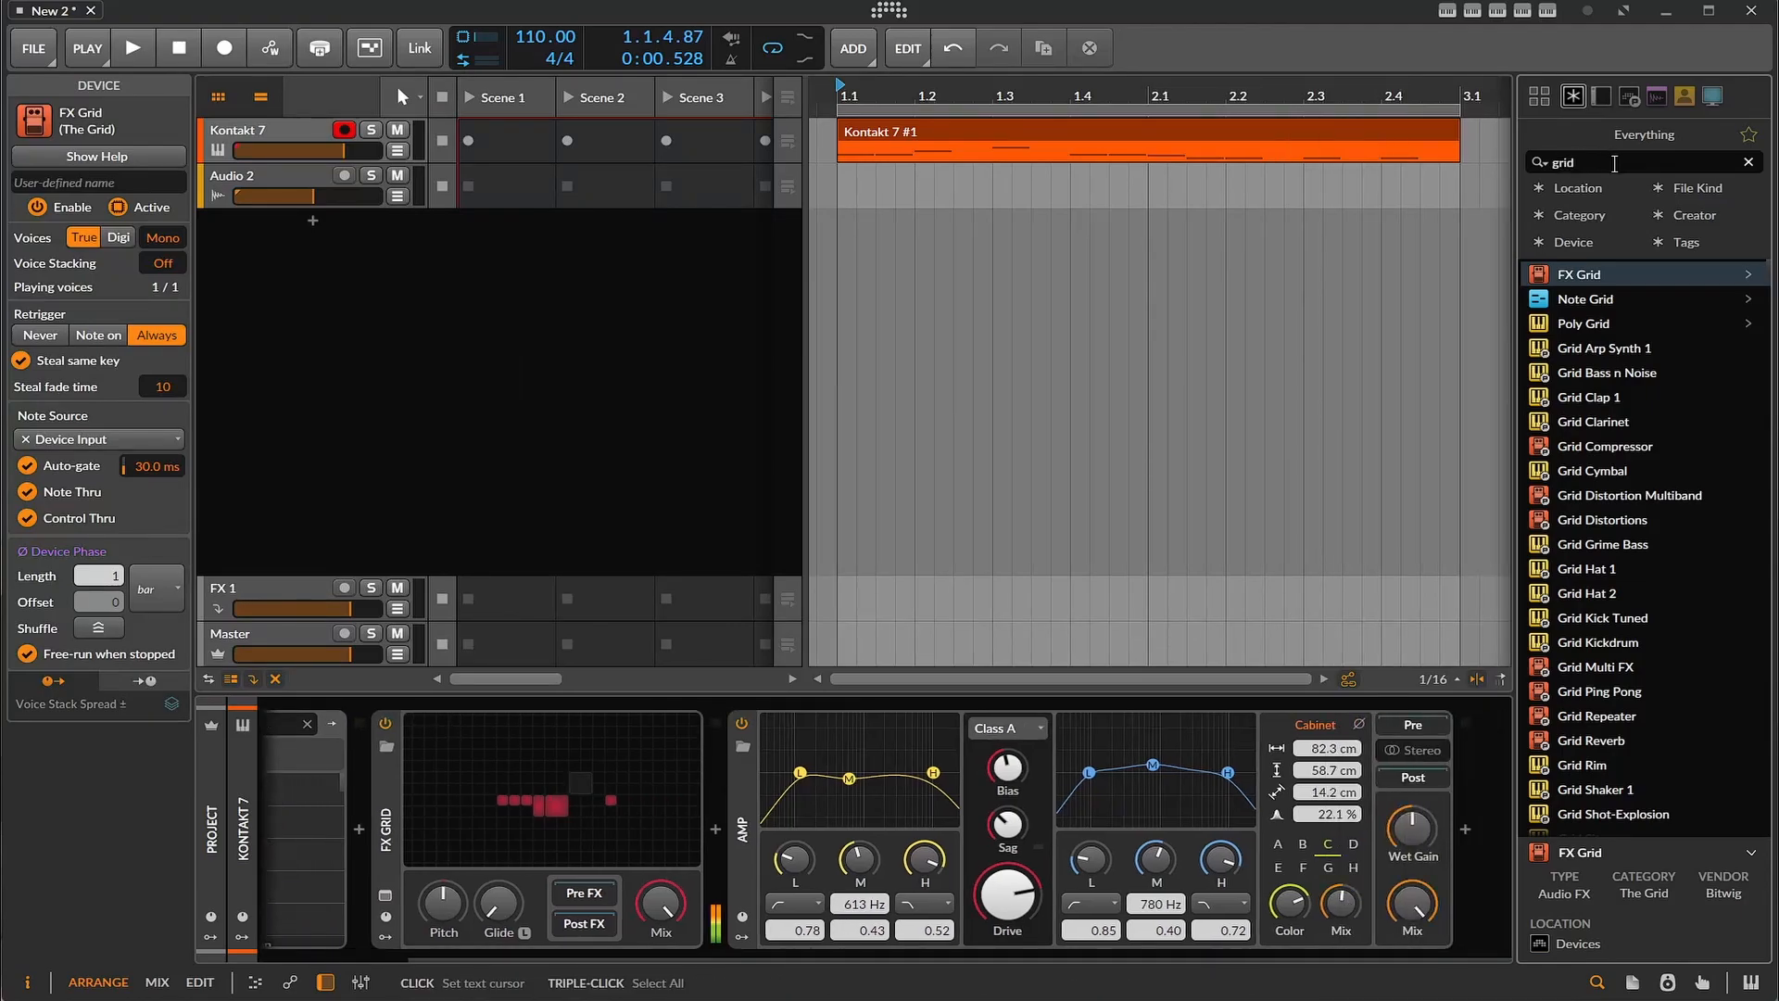
{"action": "key", "text": "BackSpace"}
{"action": "key", "text": "BackSpace"}
{"action": "key", "text": "BackSpace"}
{"action": "key", "text": "BackSpace"}
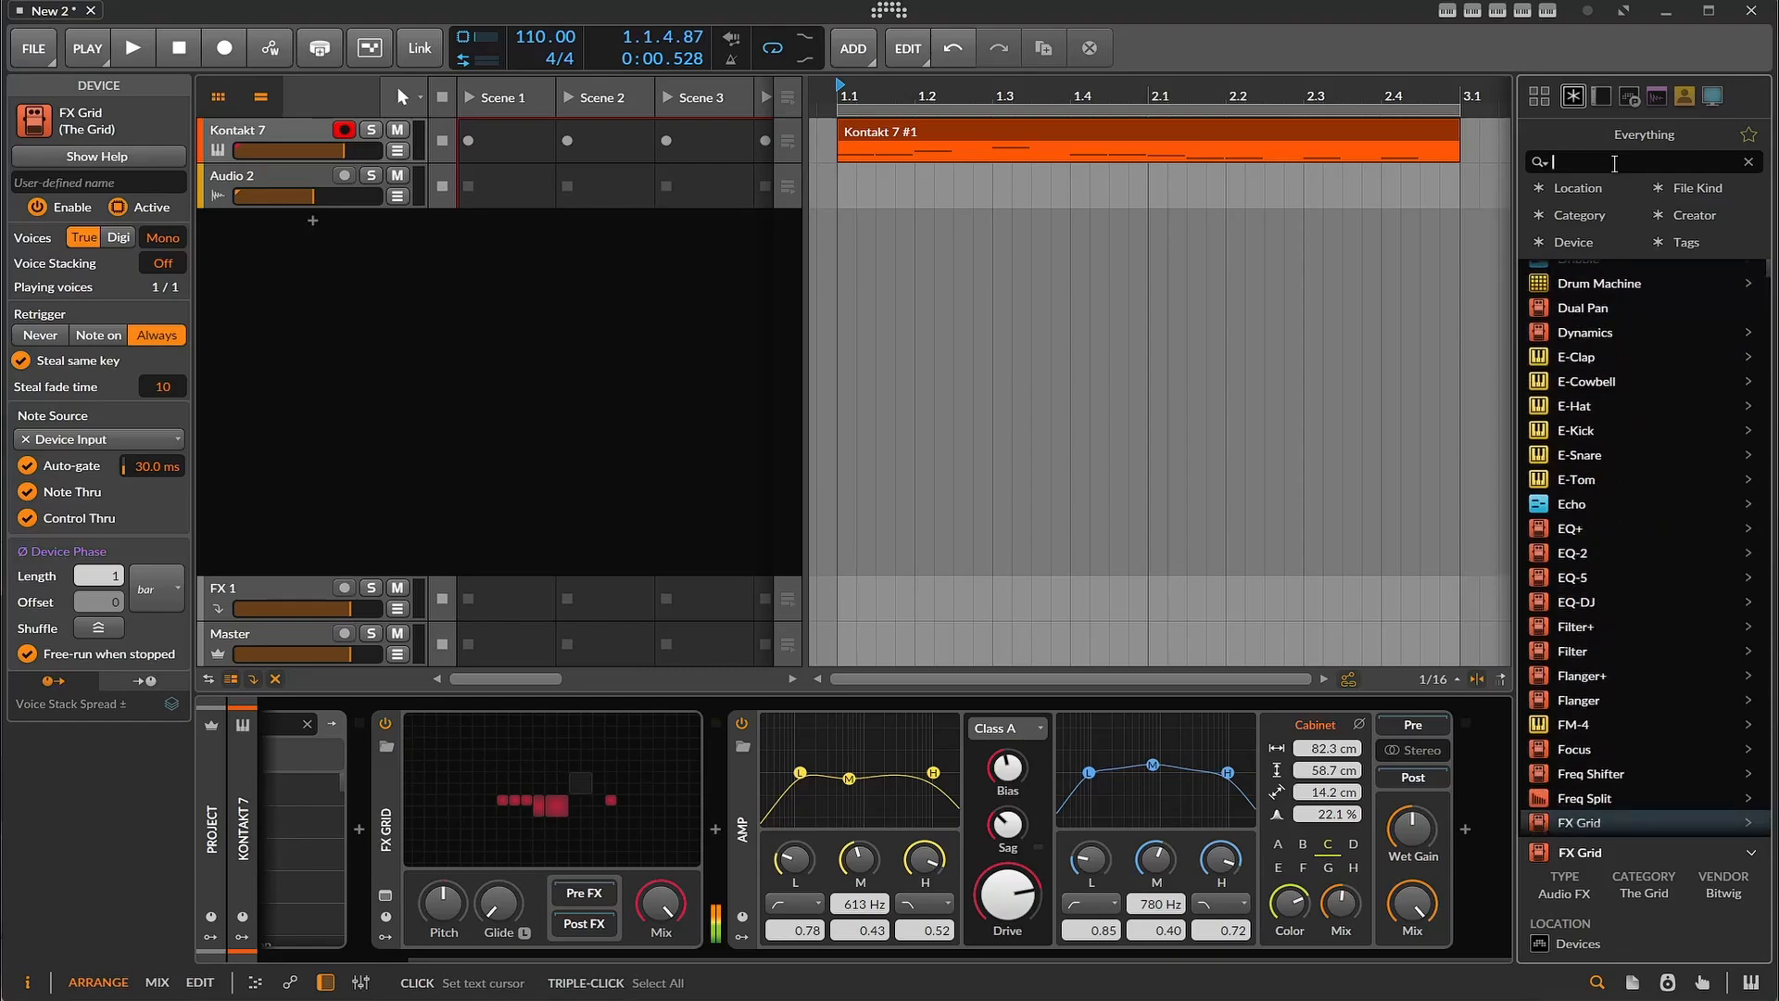
{"action": "type", "text": "dela"}
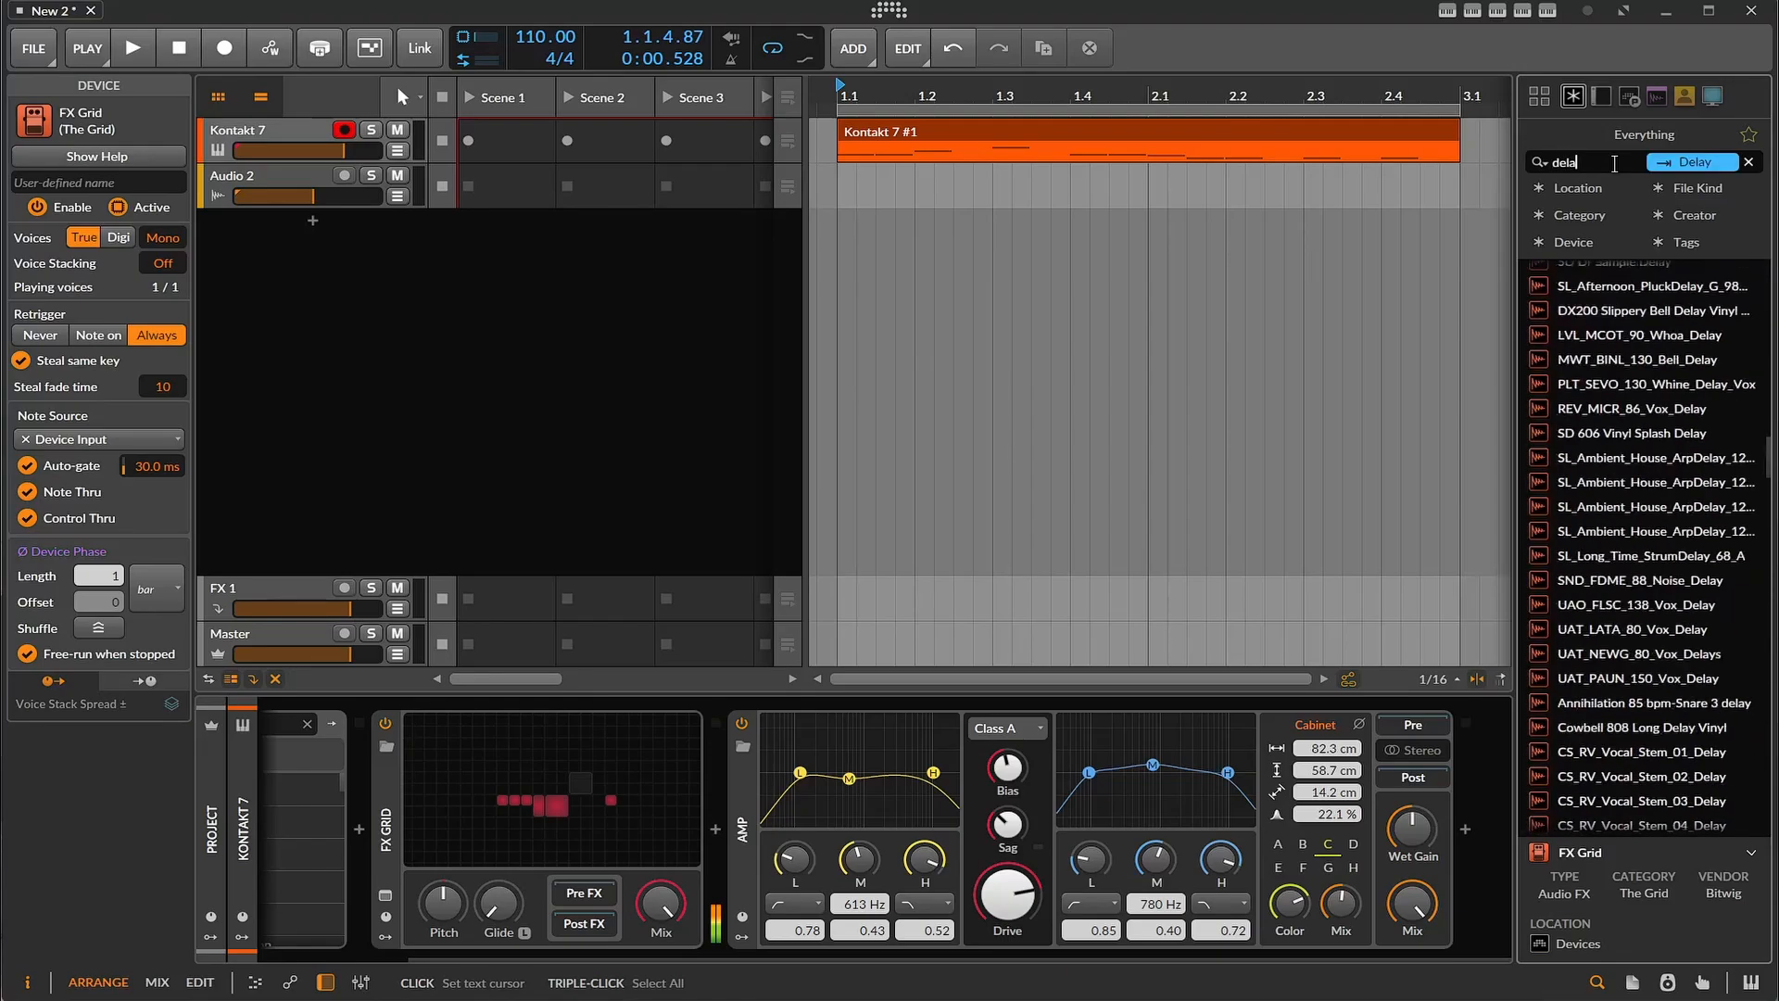
{"action": "double_click", "coordinate": [1583, 275]}
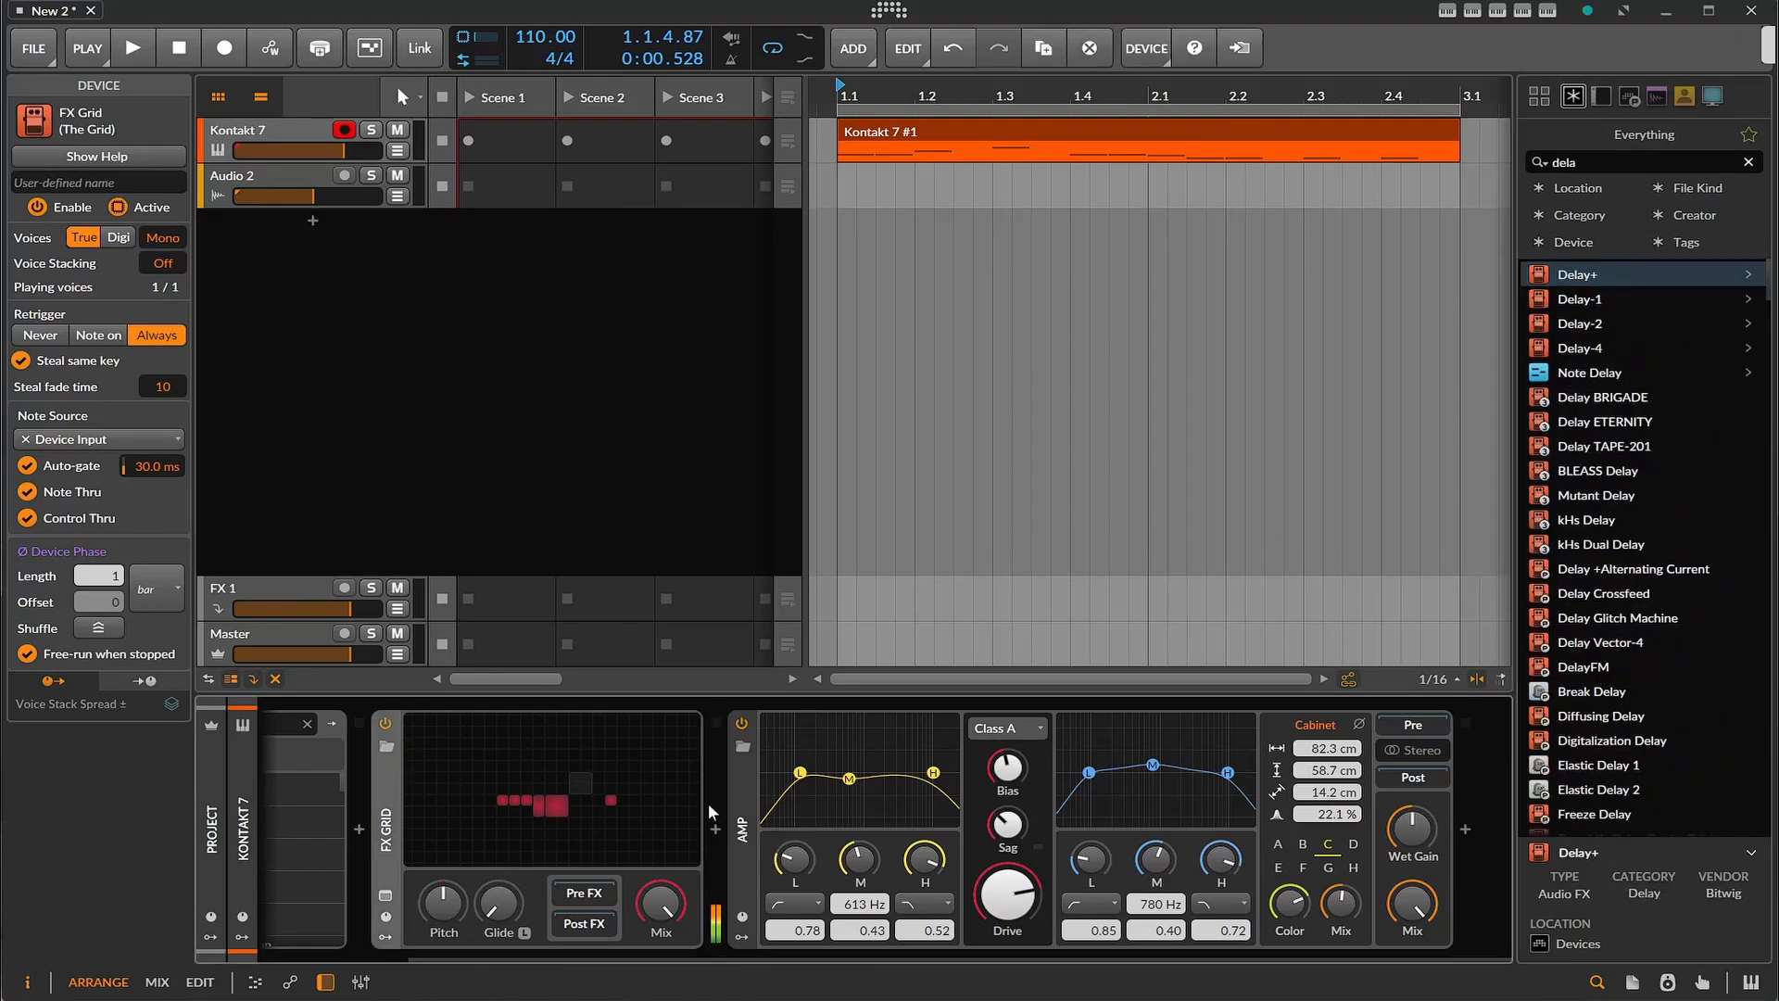
- Audition the clip through the device chain and lower the Amp's drive
{"action": "left_click", "coordinate": [132, 49]}
{"action": "left_click", "coordinate": [184, 57]}
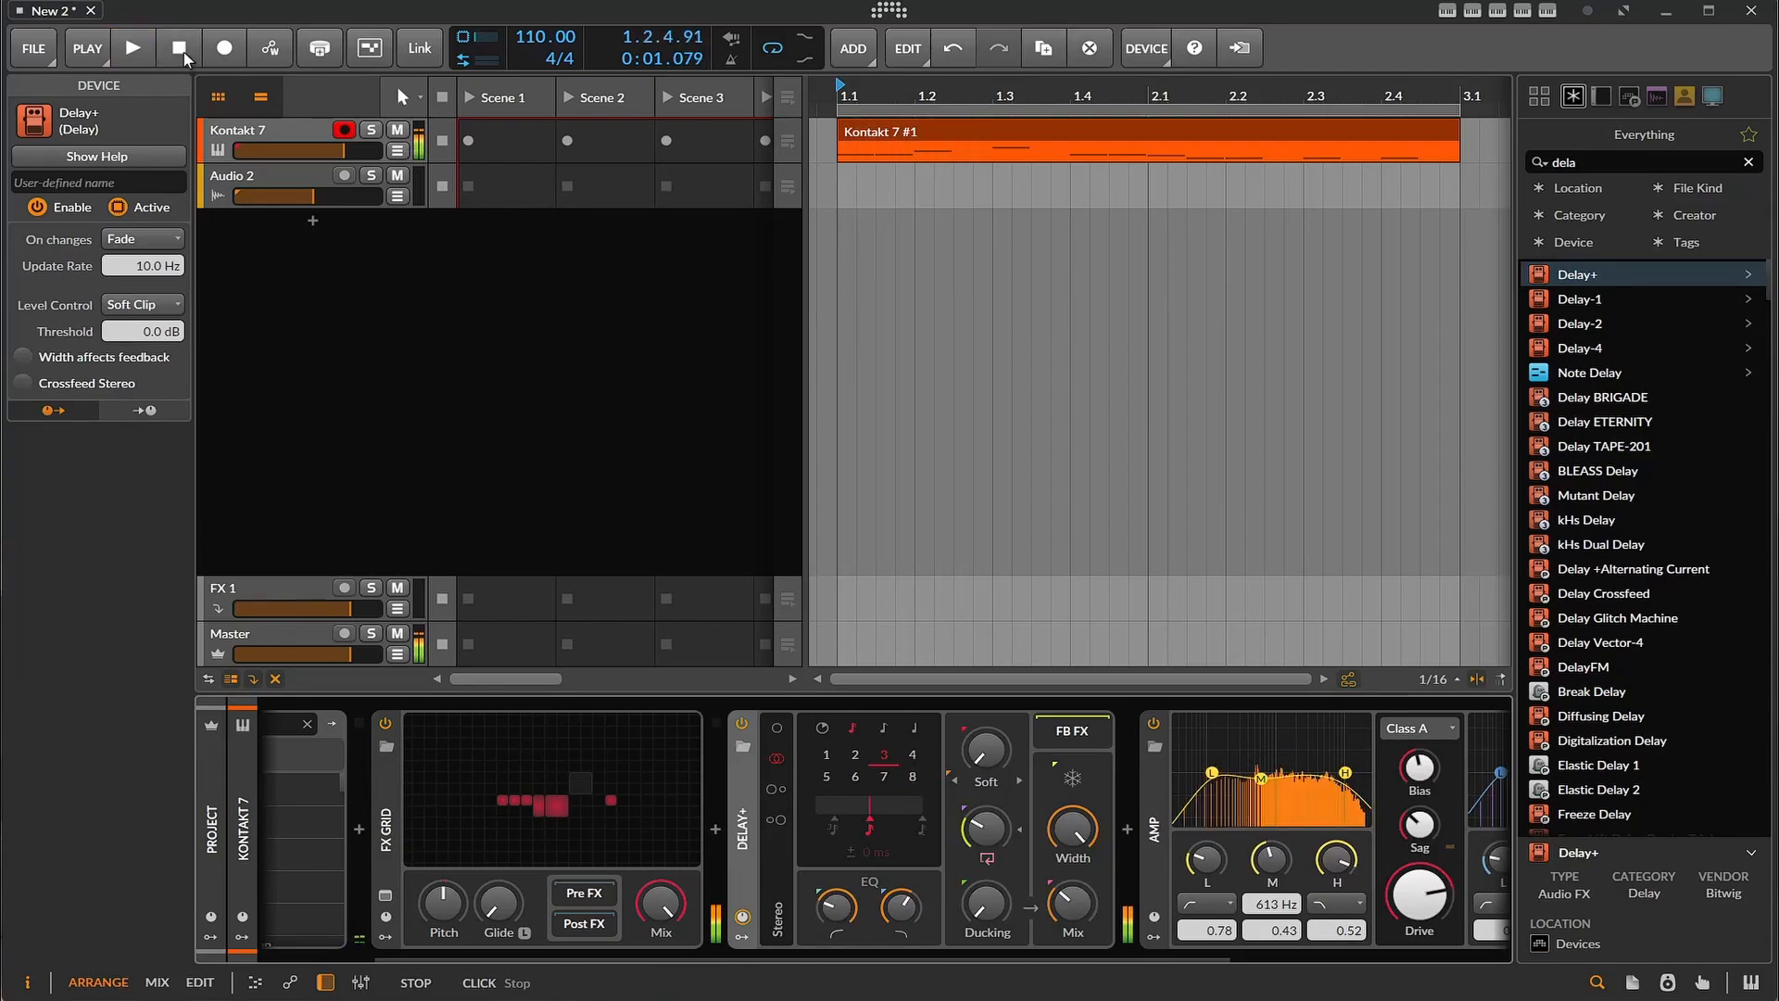
{"action": "left_click", "coordinate": [165, 54]}
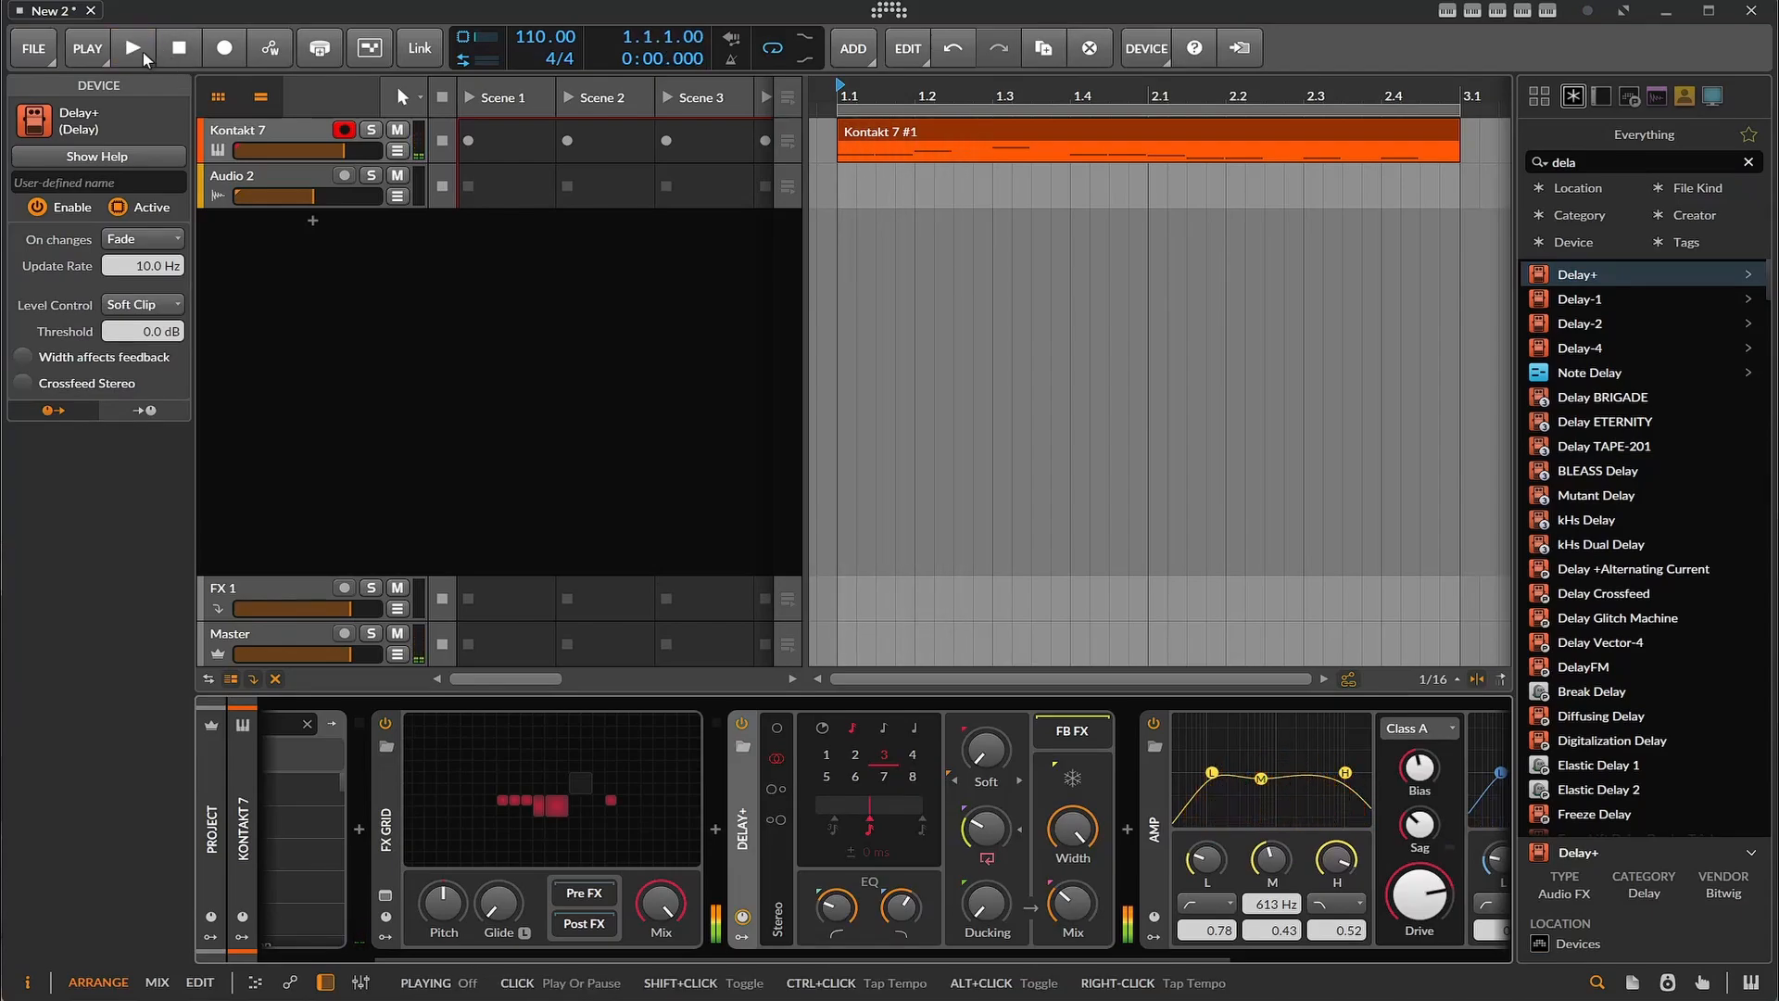
{"action": "key", "text": "space"}
{"action": "left_click", "coordinate": [167, 57]}
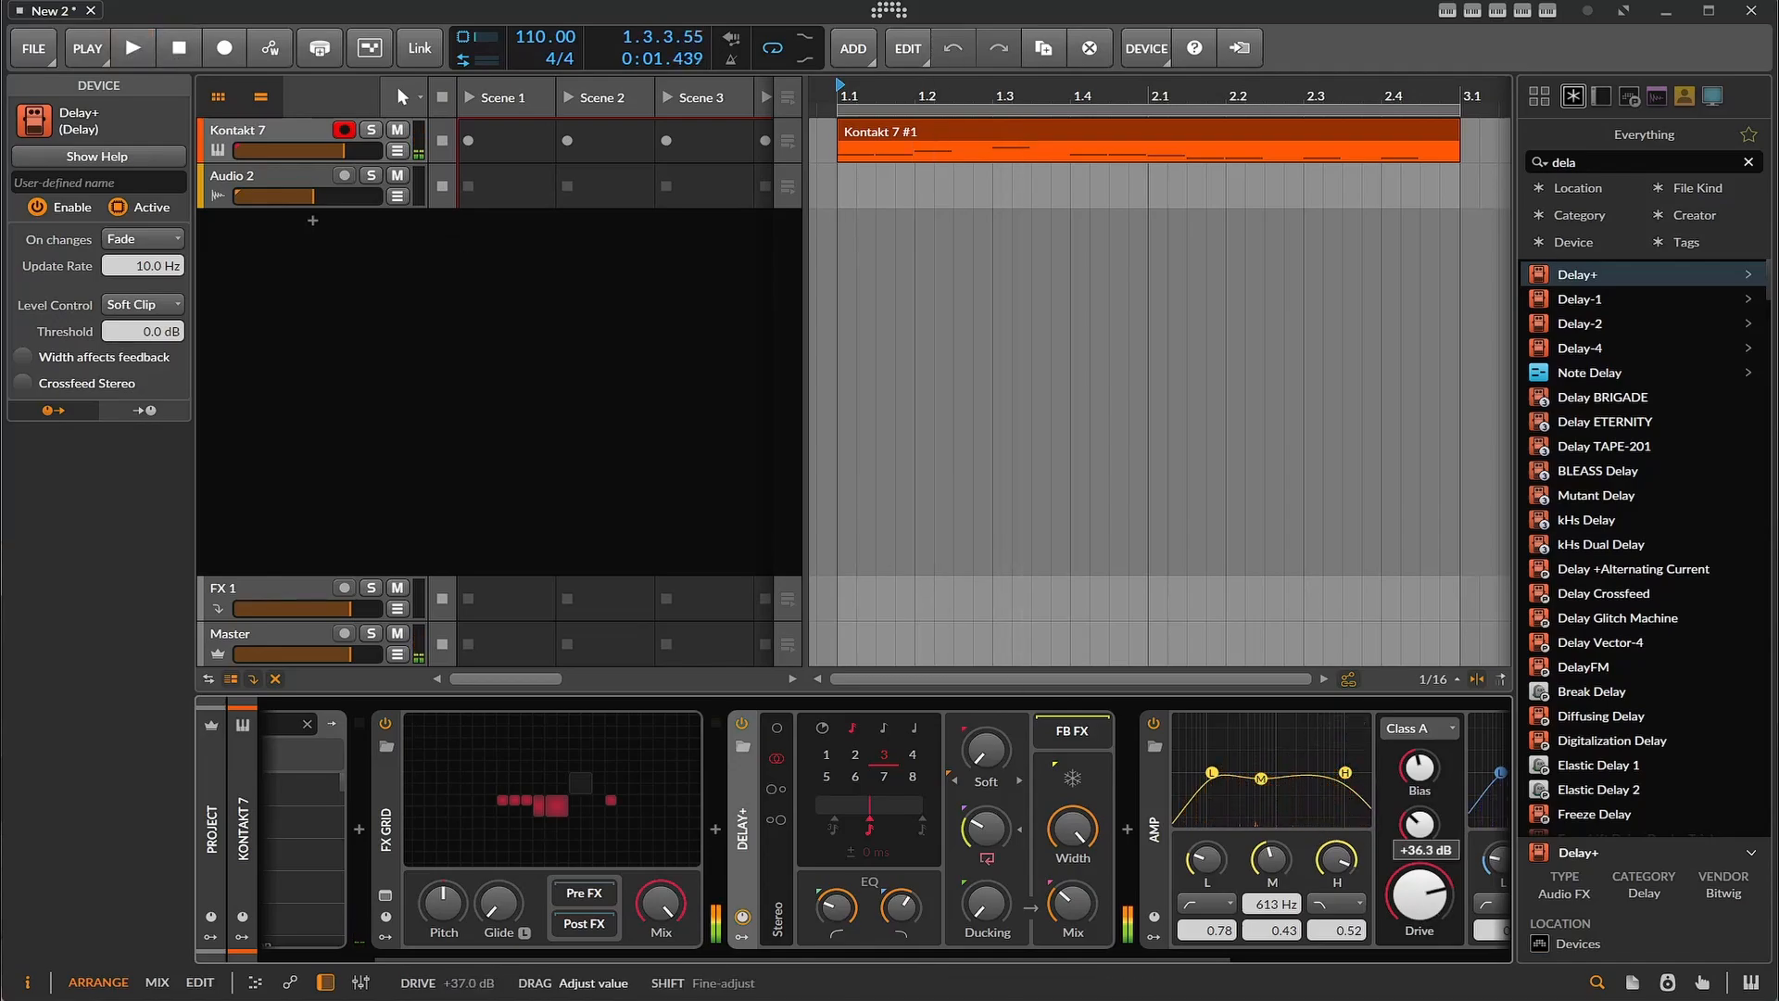
{"action": "key", "text": "space"}
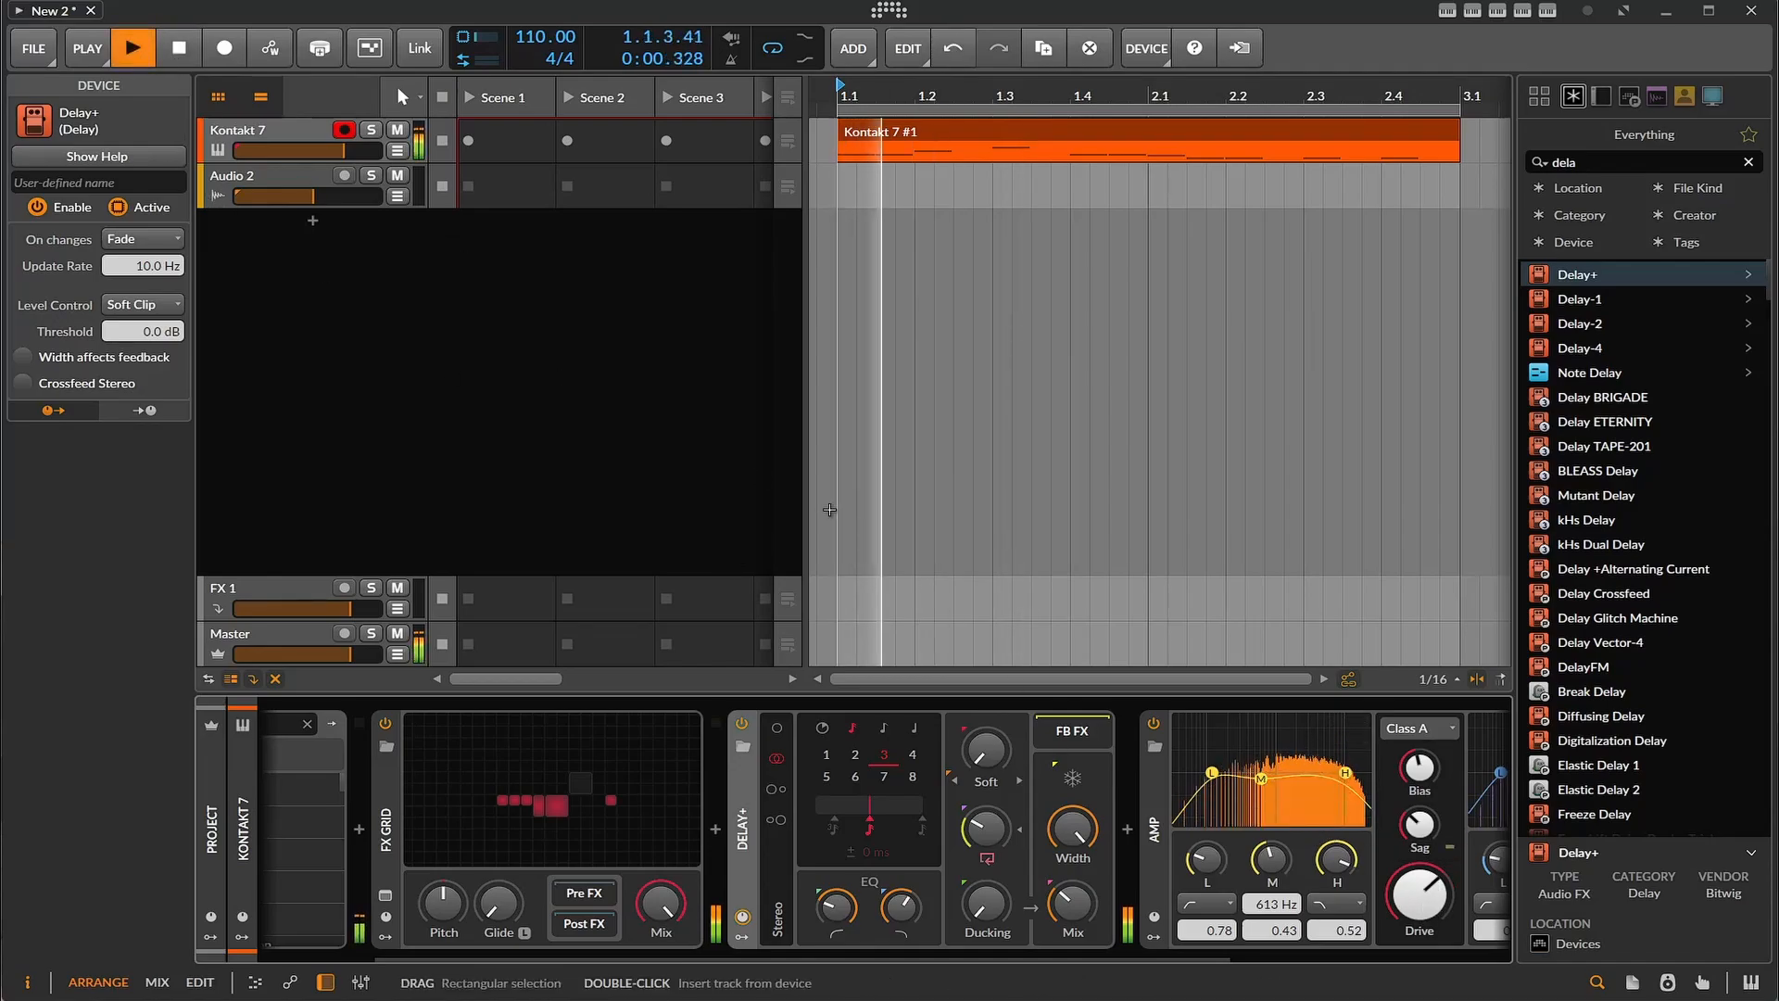
{"action": "left_click_drag", "start_coordinate": [1419, 895], "coordinate": [1419, 942]}
- Set Delay+ to 1 beat with 32.0 % ducking and raise its blur, feedback and mix during playback
{"action": "left_click", "coordinate": [826, 755]}
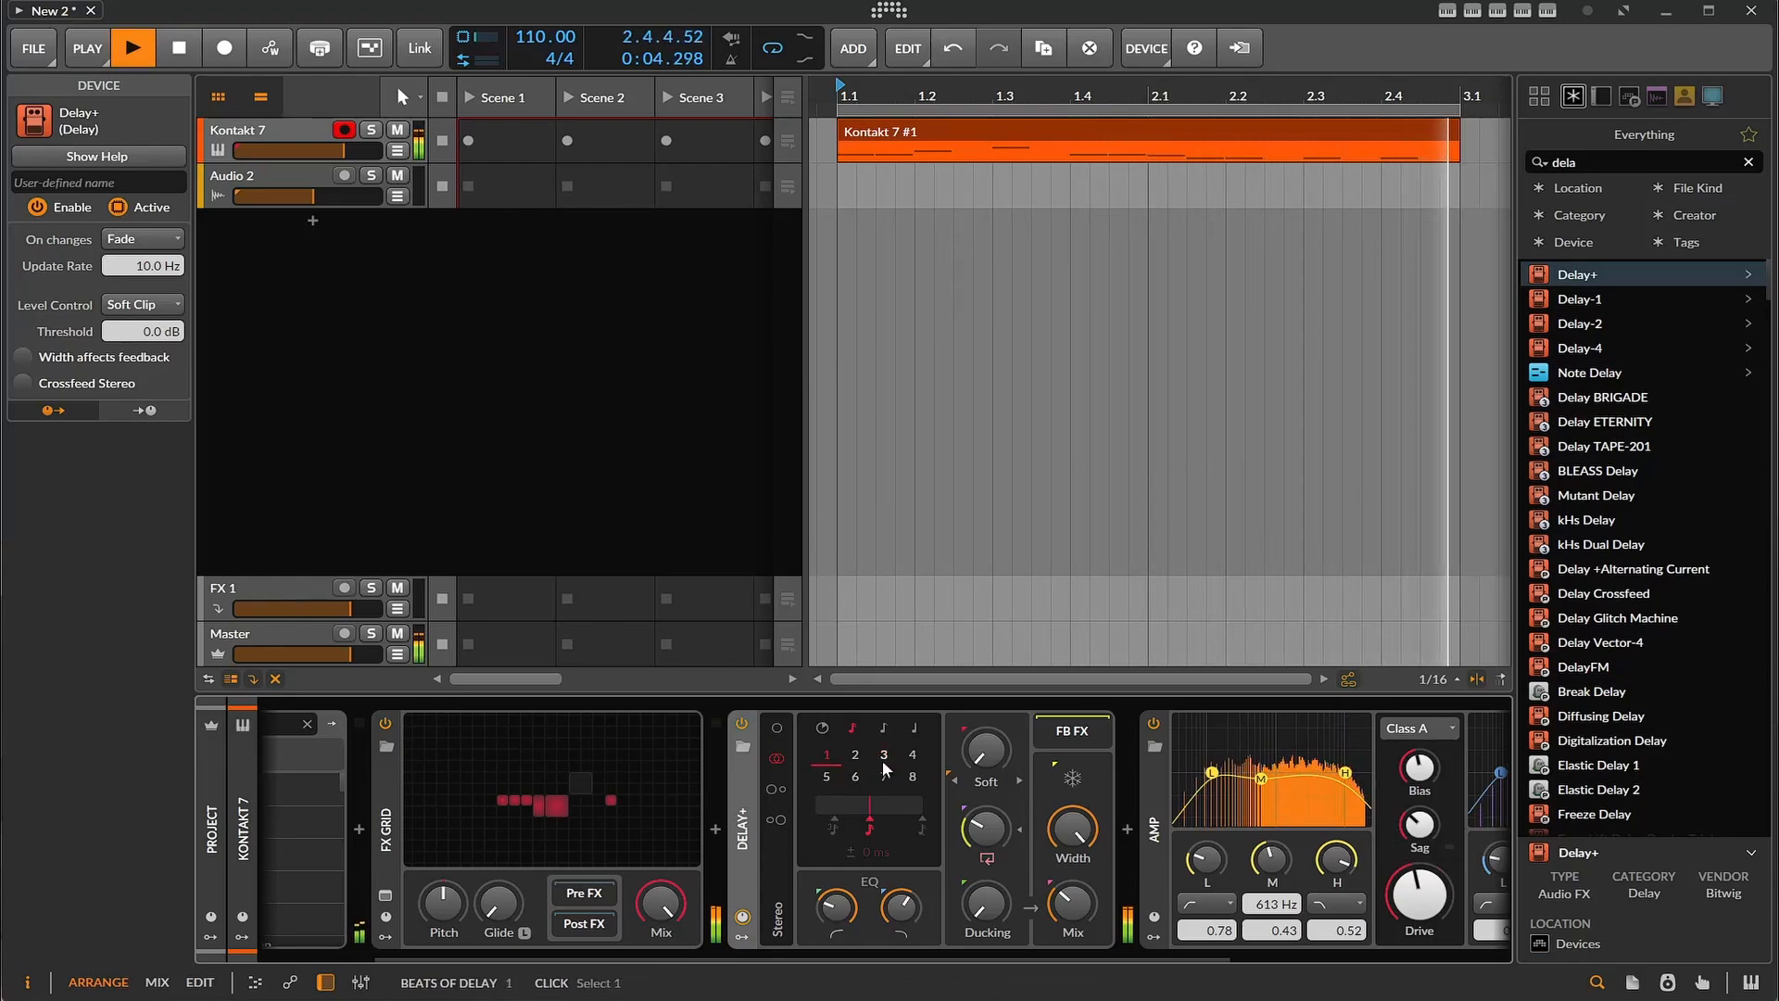
{"action": "left_click_drag", "start_coordinate": [987, 750], "coordinate": [987, 744]}
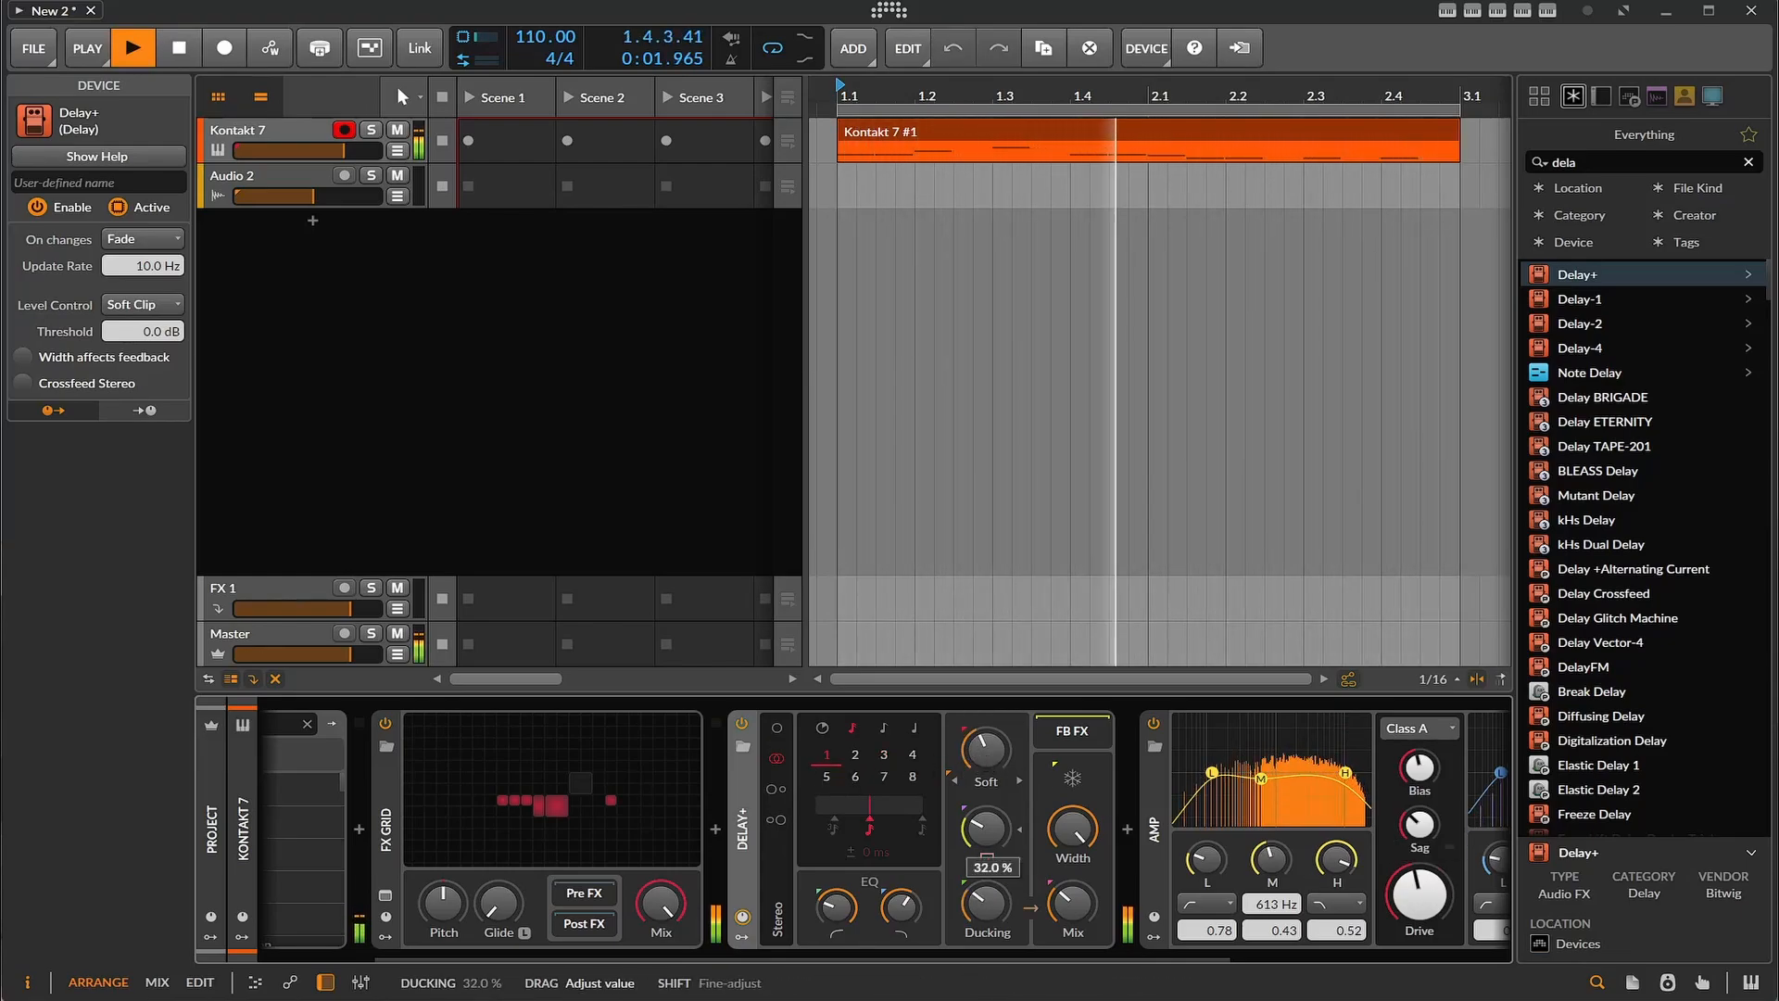
{"action": "left_click_drag", "start_coordinate": [1065, 901], "coordinate": [987, 813]}
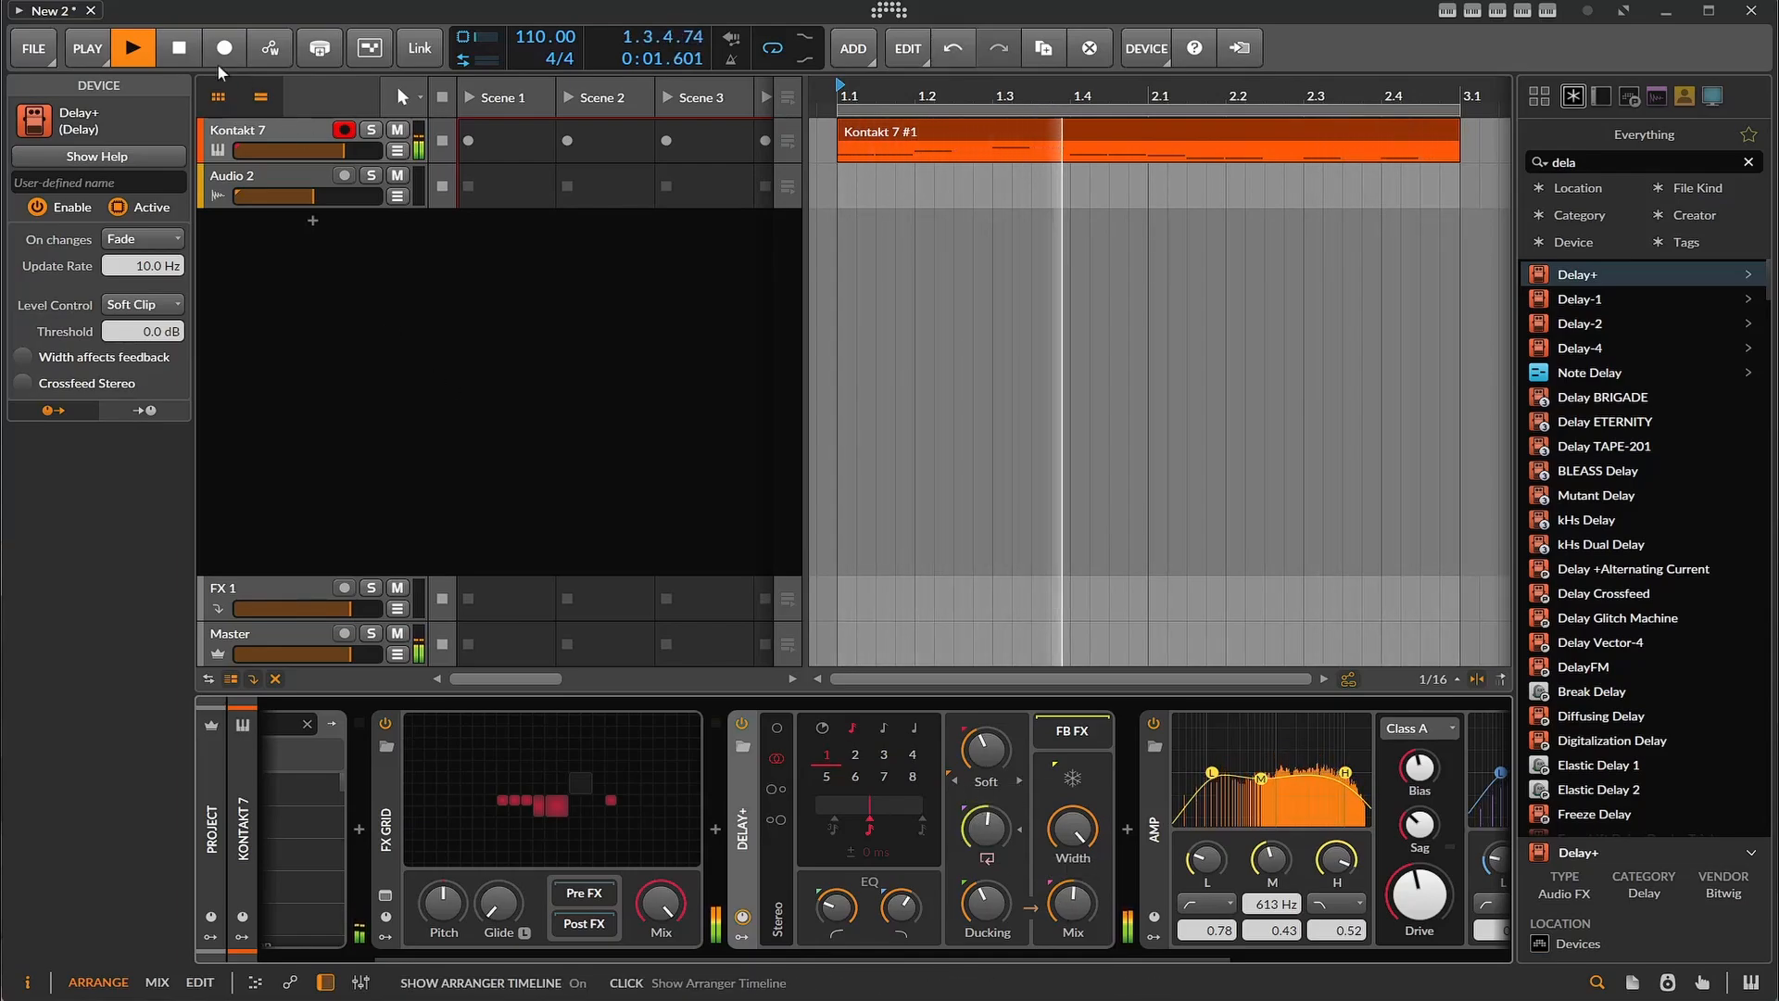
{"action": "left_click", "coordinate": [193, 53]}
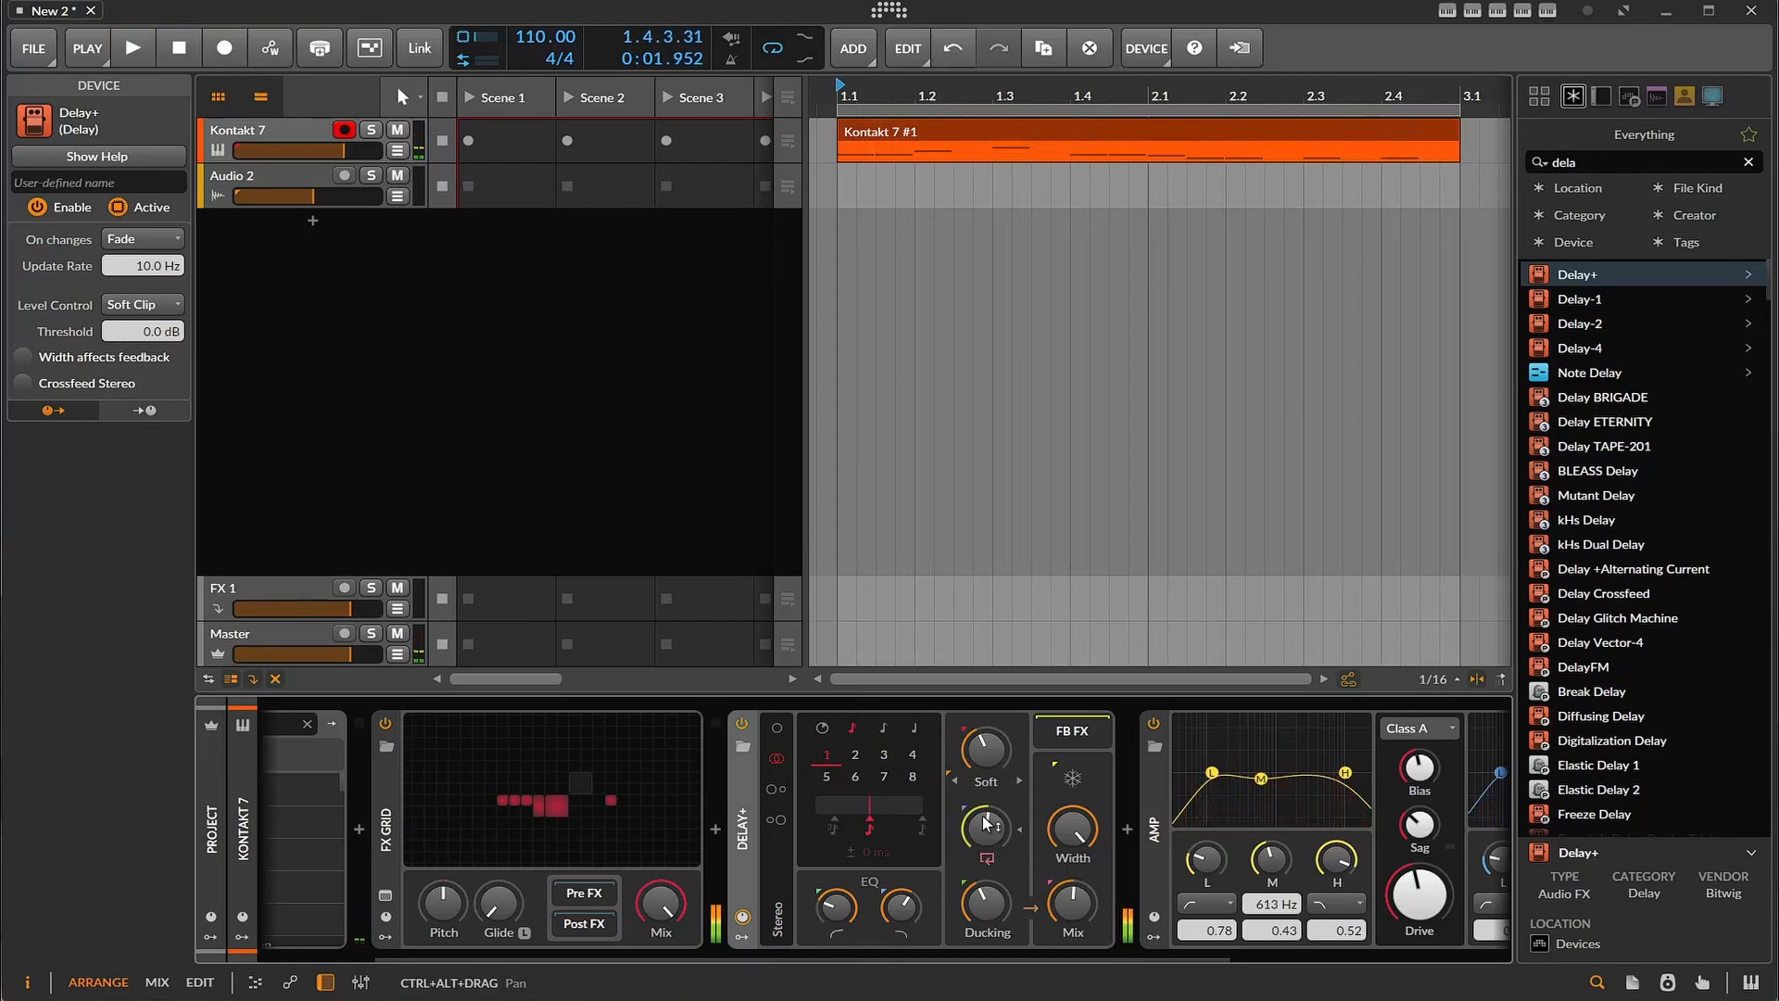
{"action": "left_click_drag", "start_coordinate": [987, 828], "coordinate": [987, 822]}
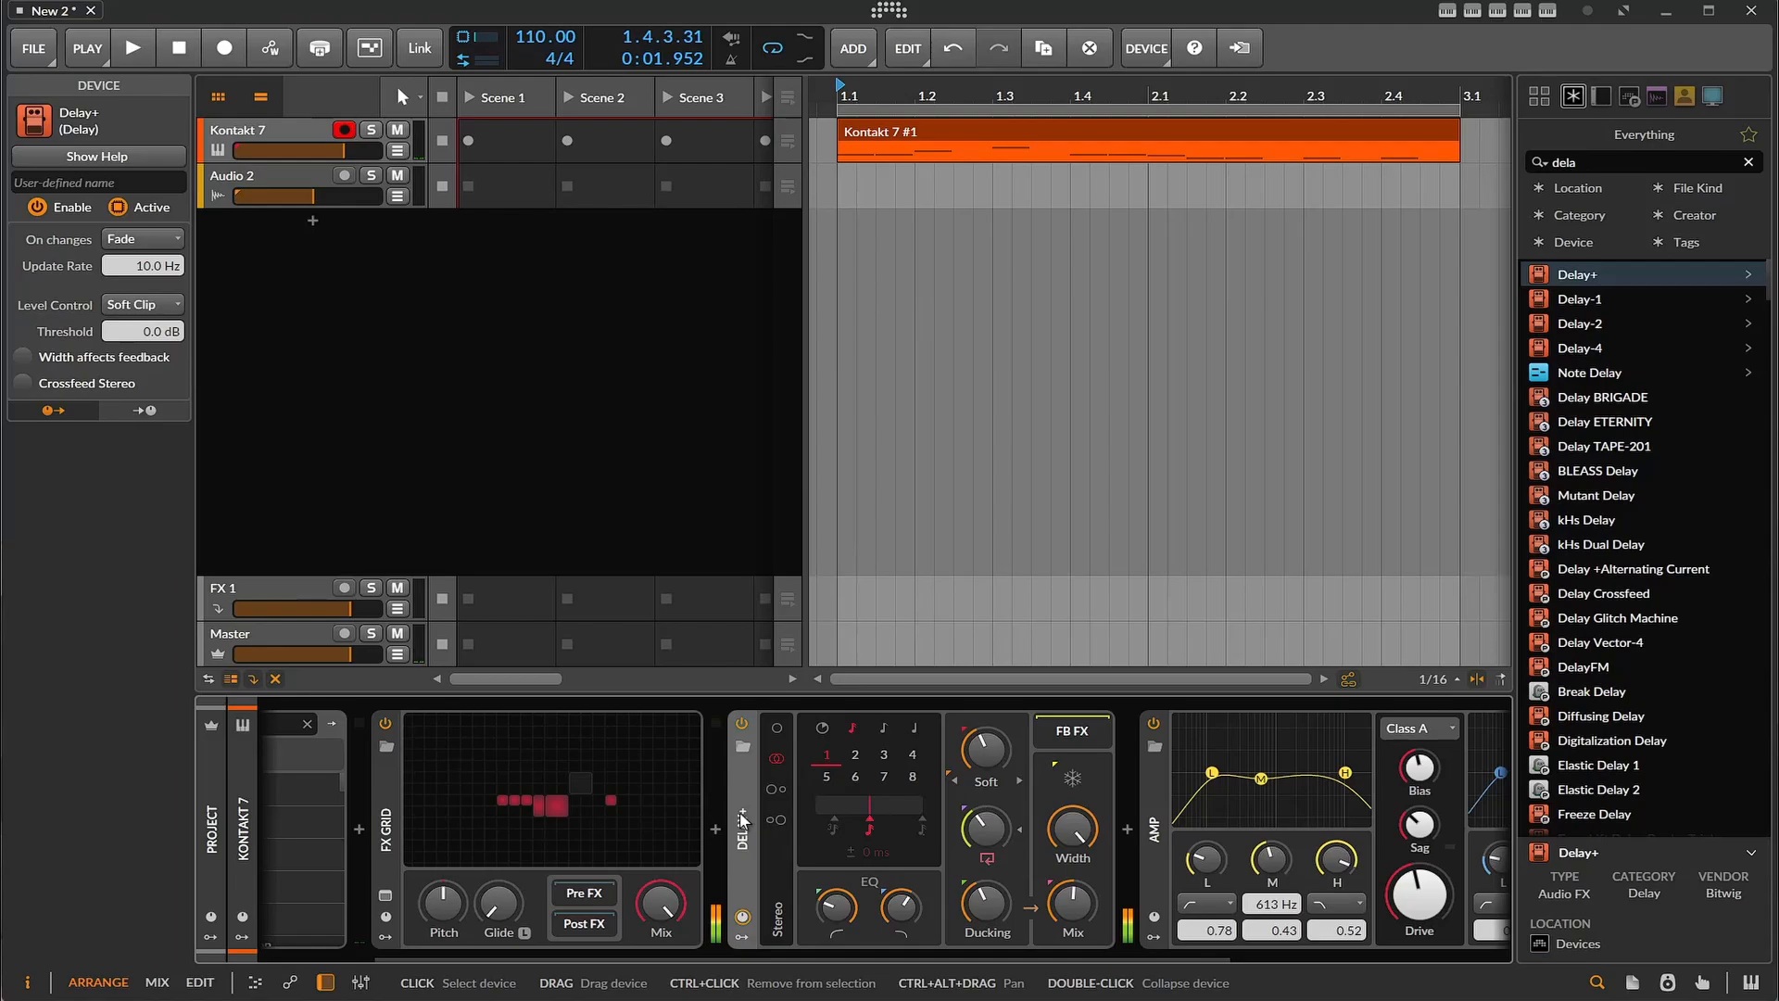
- Replace the Delay+ with a Reverb found by searching "rev", placed between the FX Grid and the Amp, and play the clip
{"action": "key", "text": "Delete"}
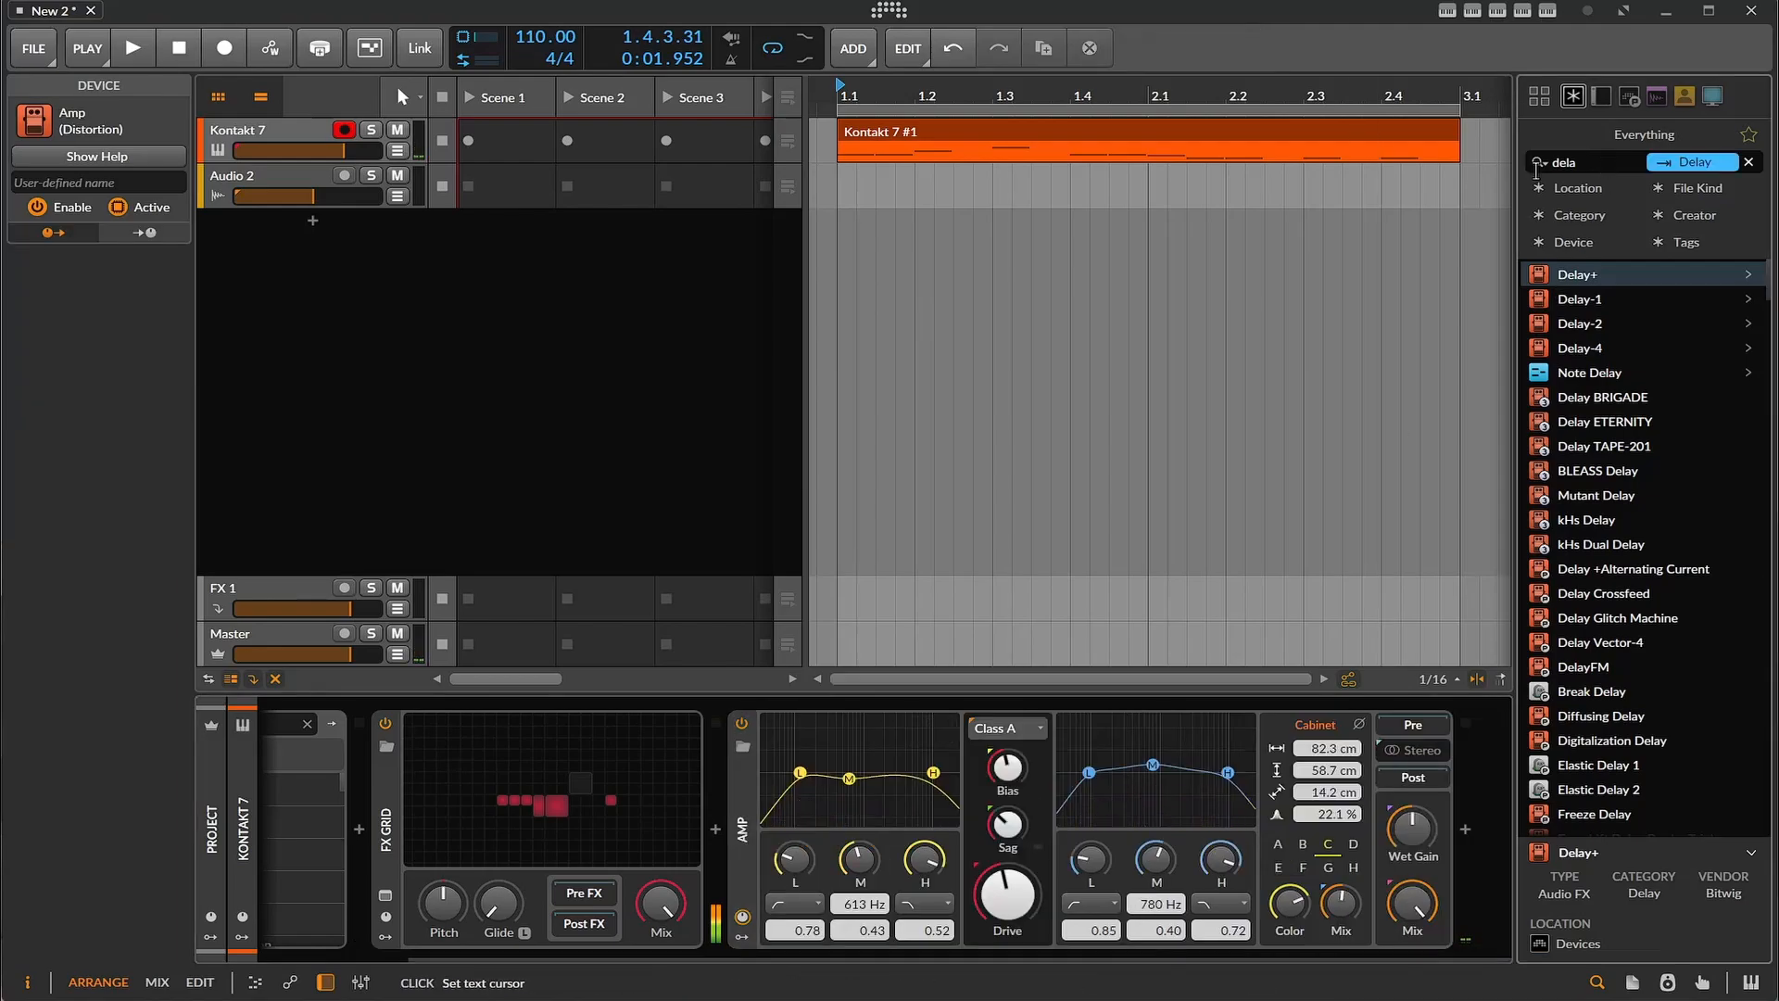
{"action": "type", "text": "rev"}
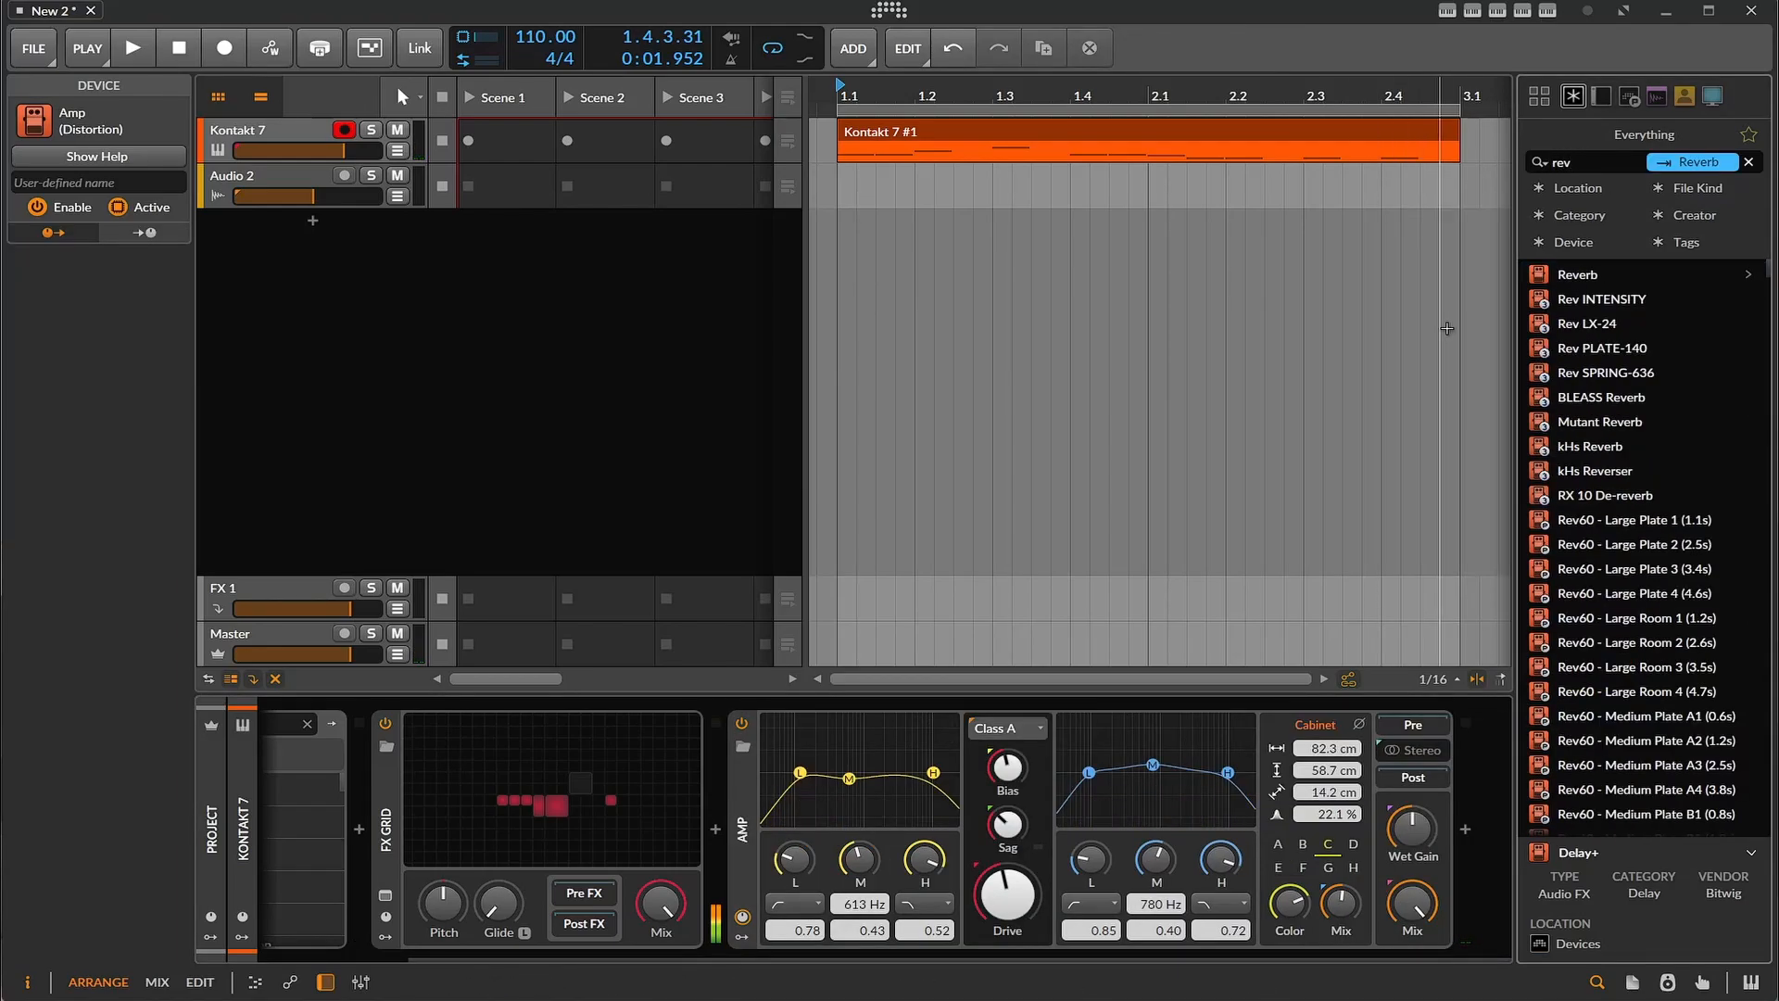
{"action": "key", "text": "Return"}
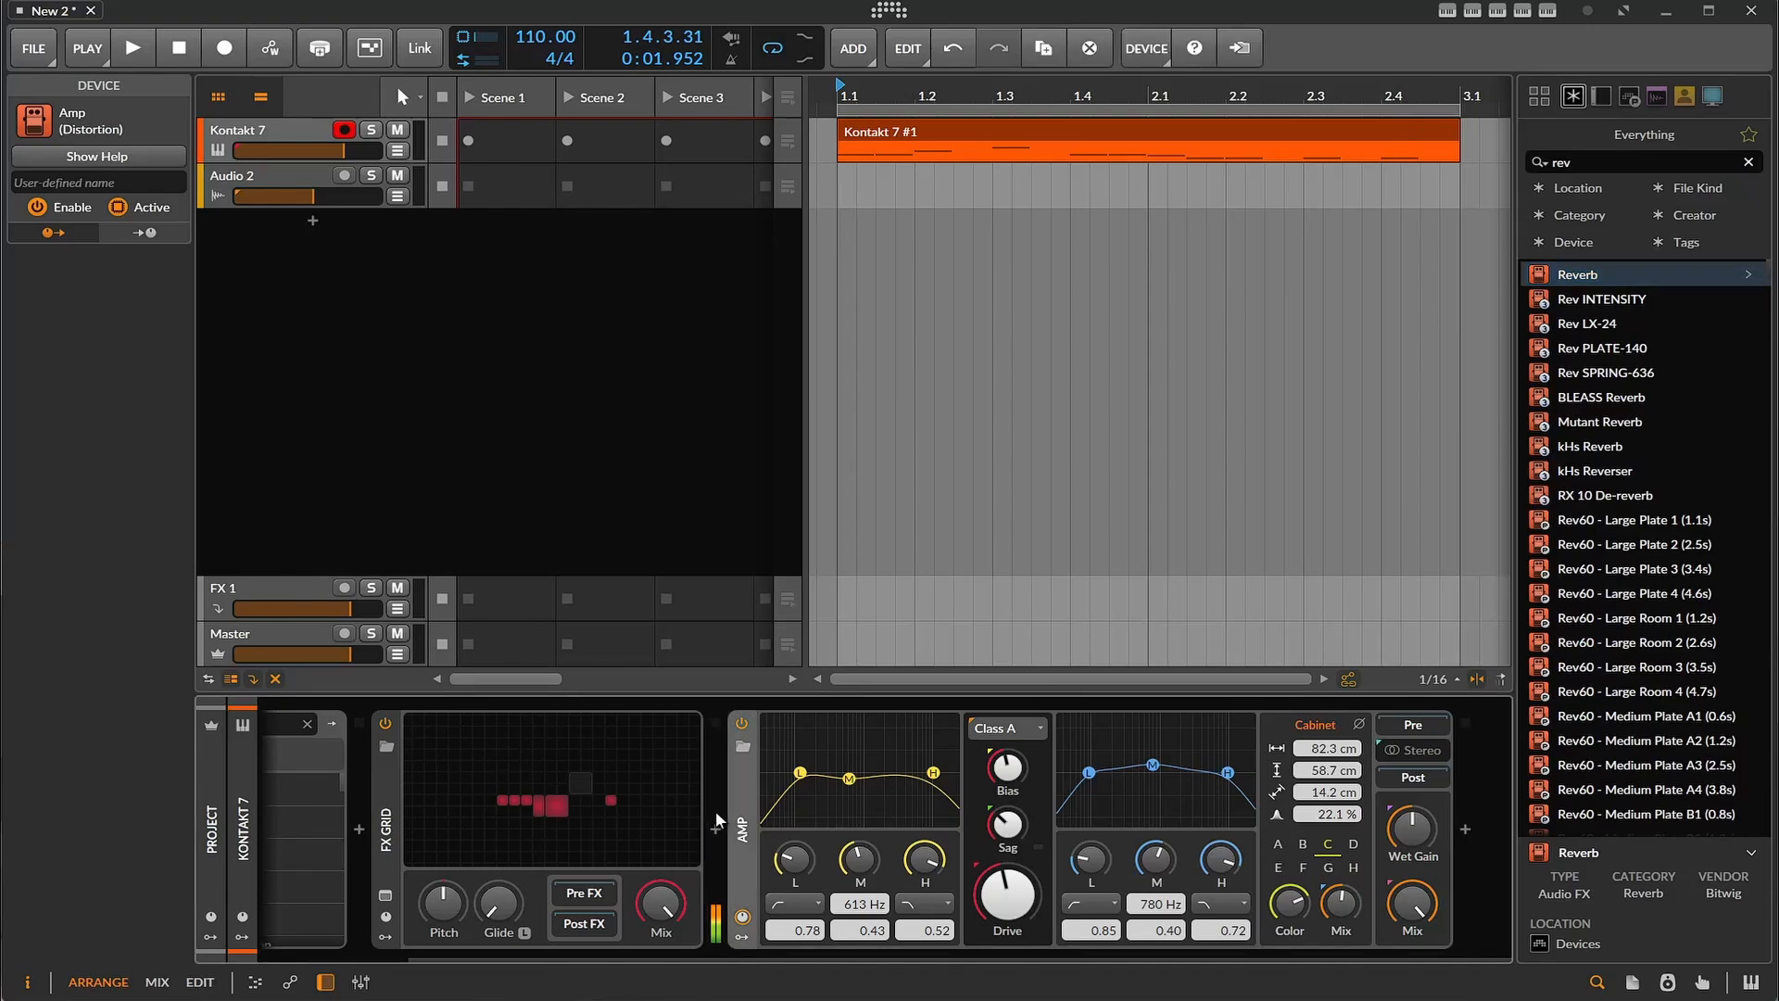
{"action": "left_click", "coordinate": [133, 39]}
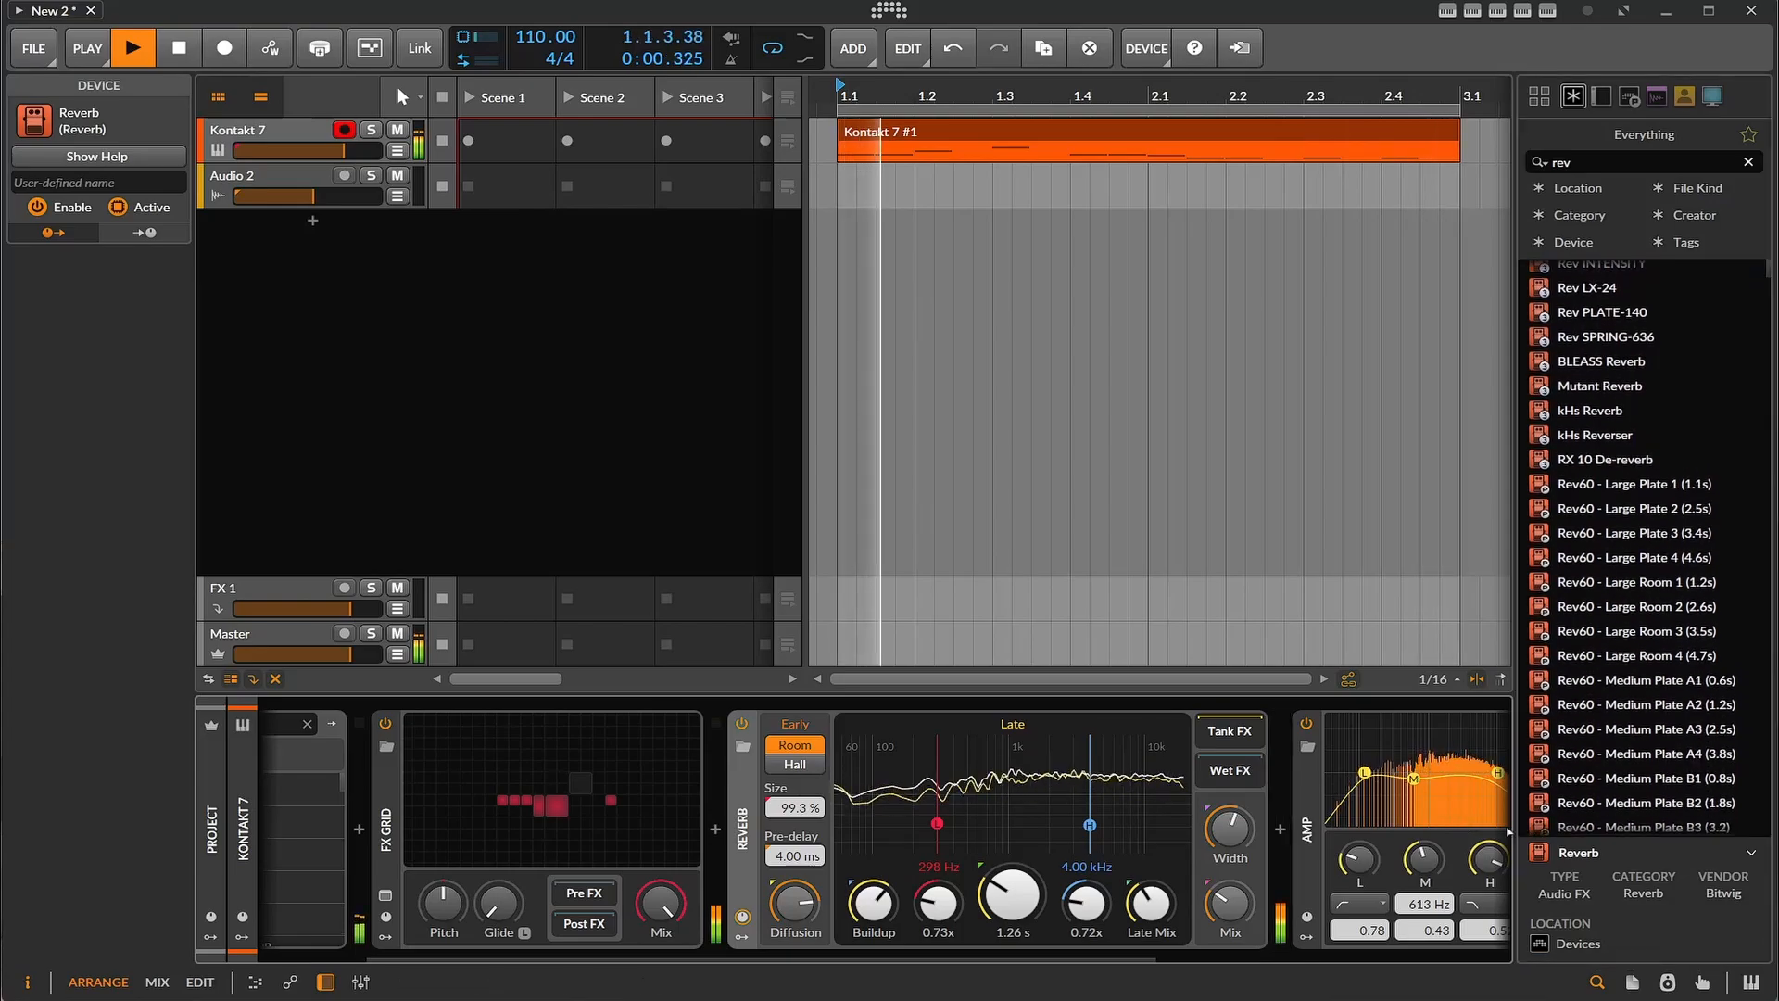
- Move the Amp ahead of the Reverb in the device chain and audition the result
{"action": "left_click_drag", "start_coordinate": [1307, 828], "coordinate": [741, 830]}
{"action": "left_click_drag", "start_coordinate": [945, 961], "coordinate": [1277, 962]}
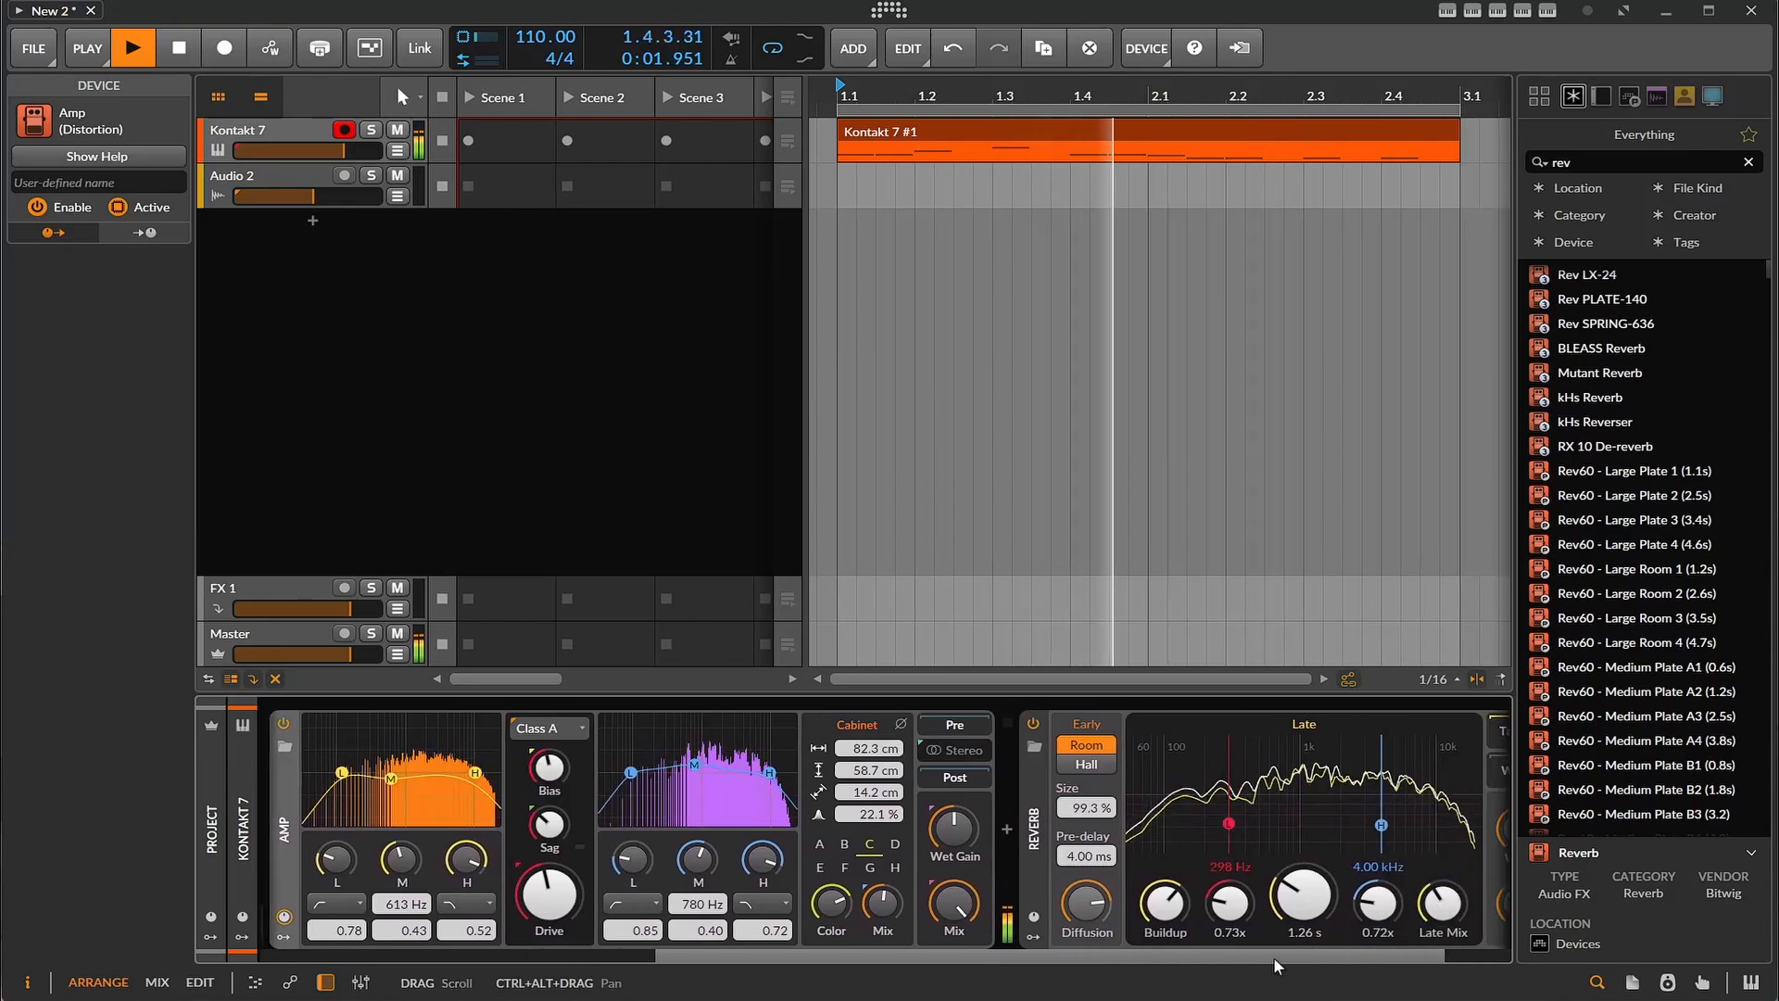
{"action": "key", "text": "space"}
- Open the Kontakt 7 #1 clip, transpose all its notes down an octave and play it
{"action": "double_click", "coordinate": [963, 133]}
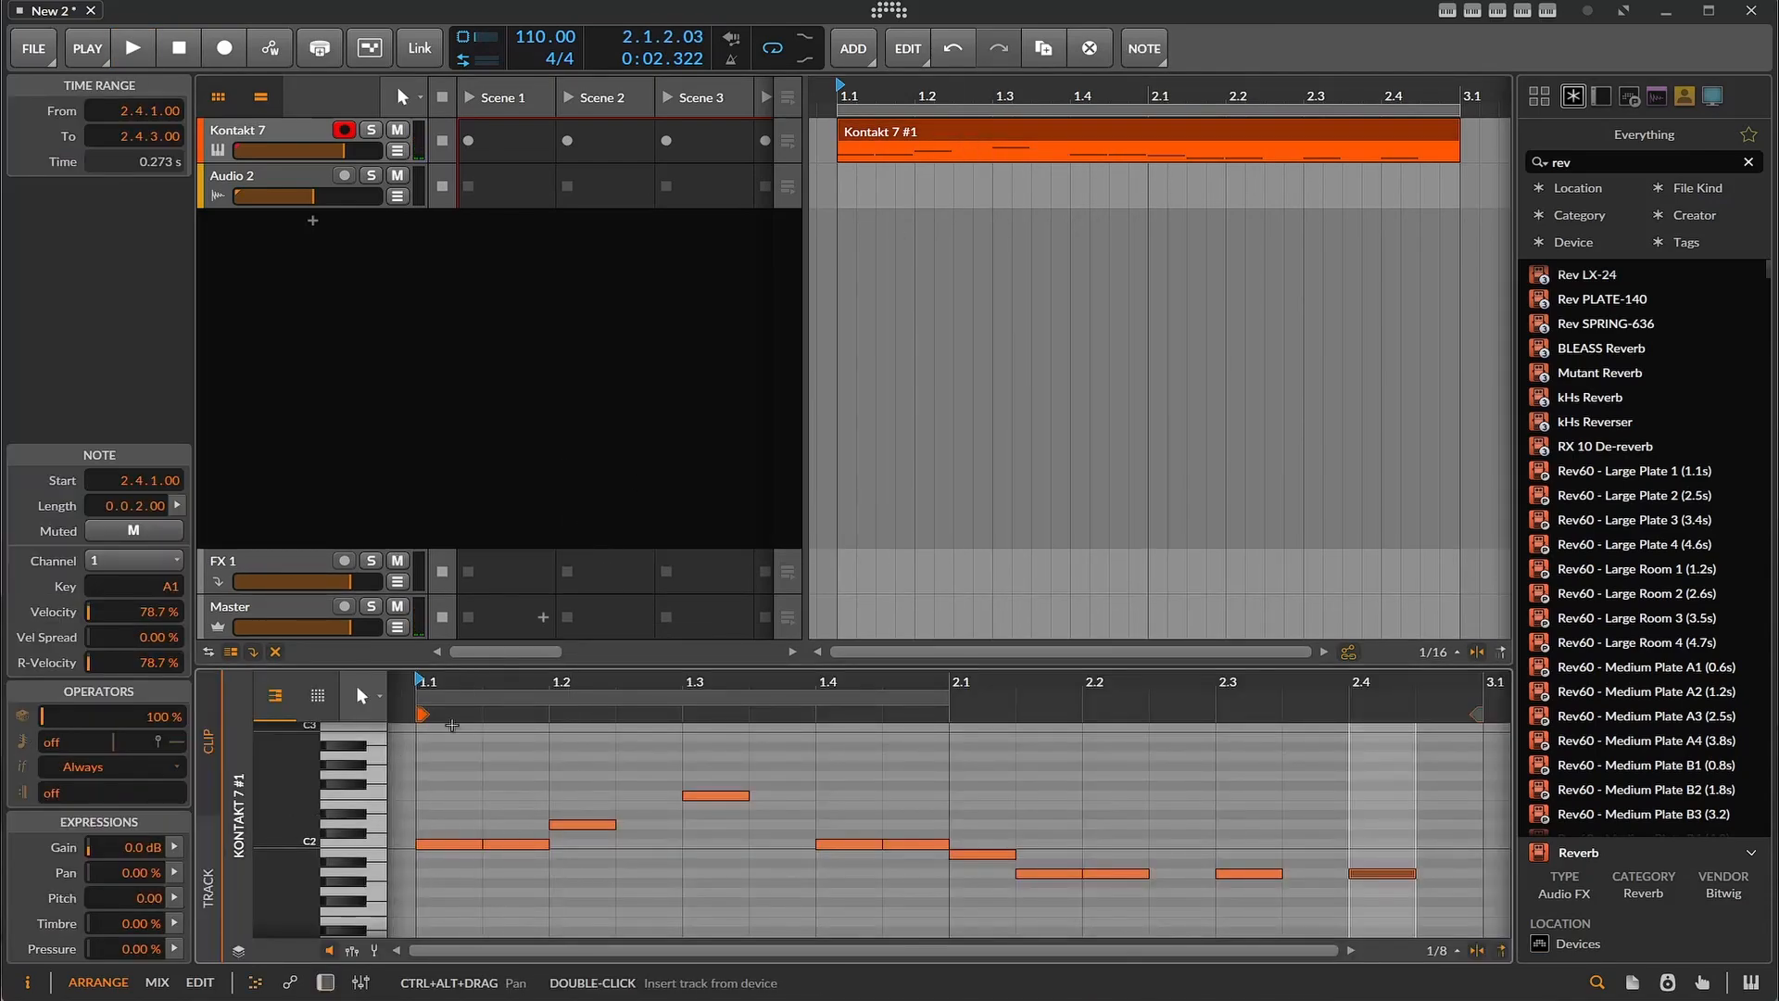
{"action": "left_click_drag", "start_coordinate": [429, 788], "coordinate": [1008, 832]}
{"action": "key", "text": "ctrl+a"}
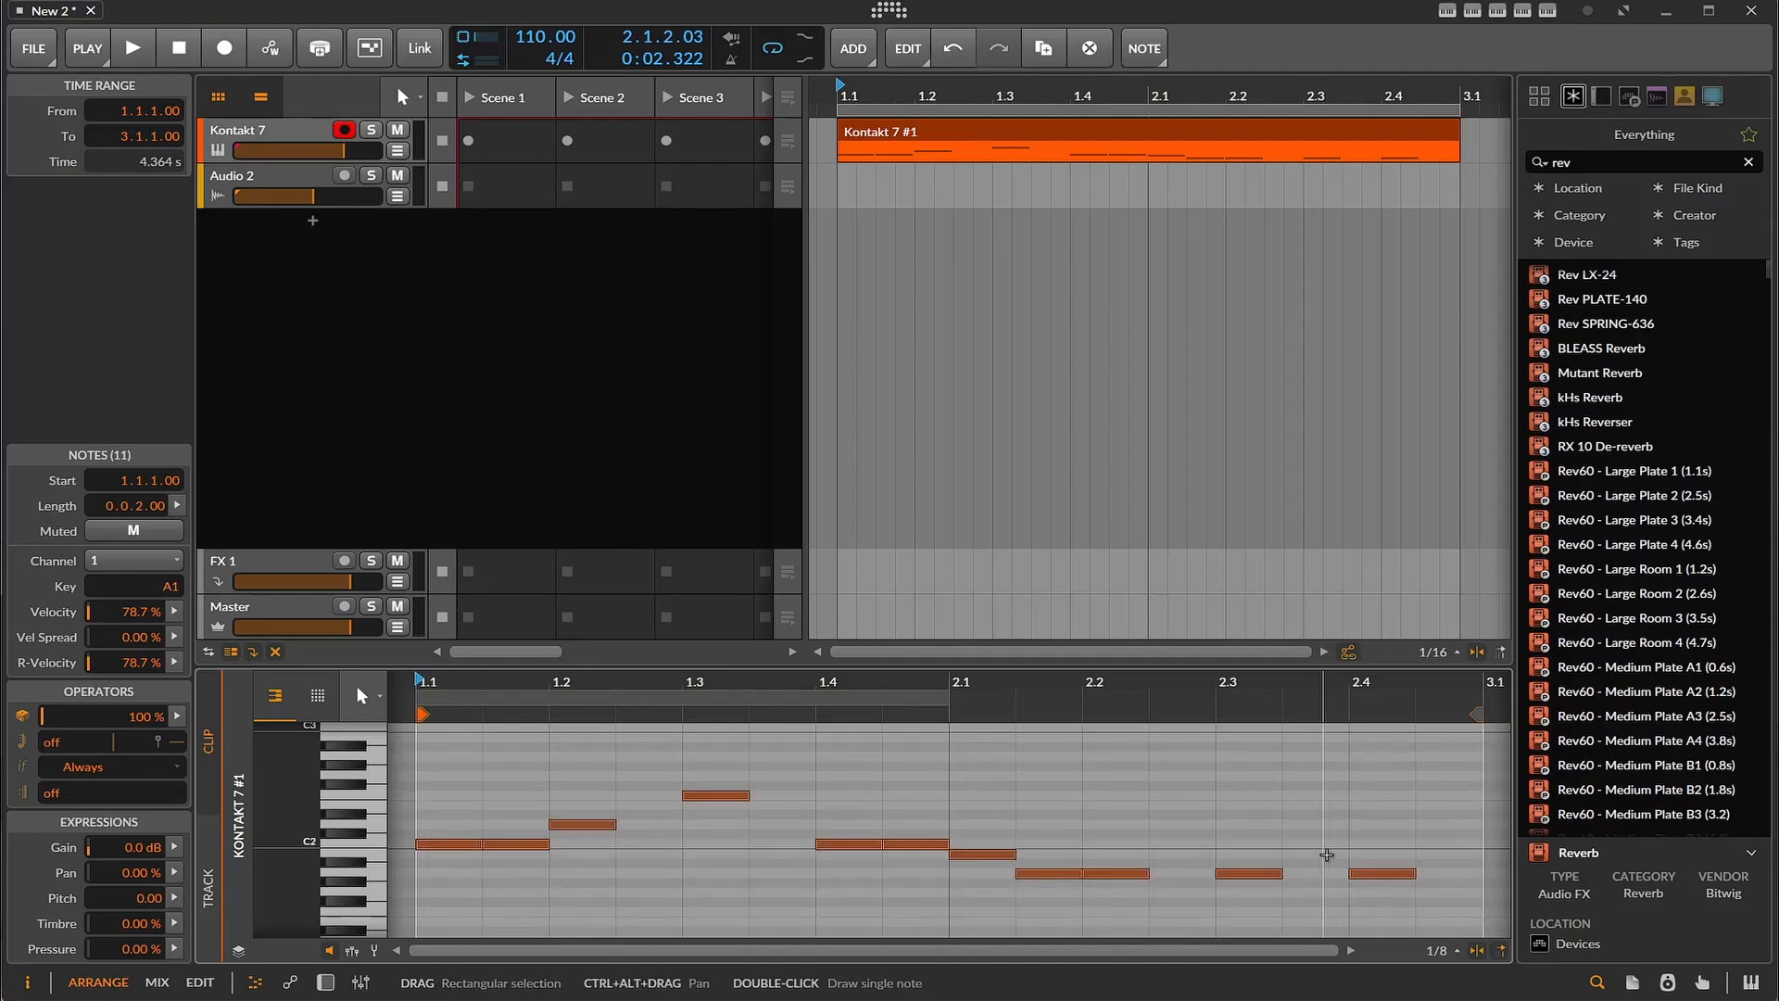
{"action": "right_click", "coordinate": [1267, 875]}
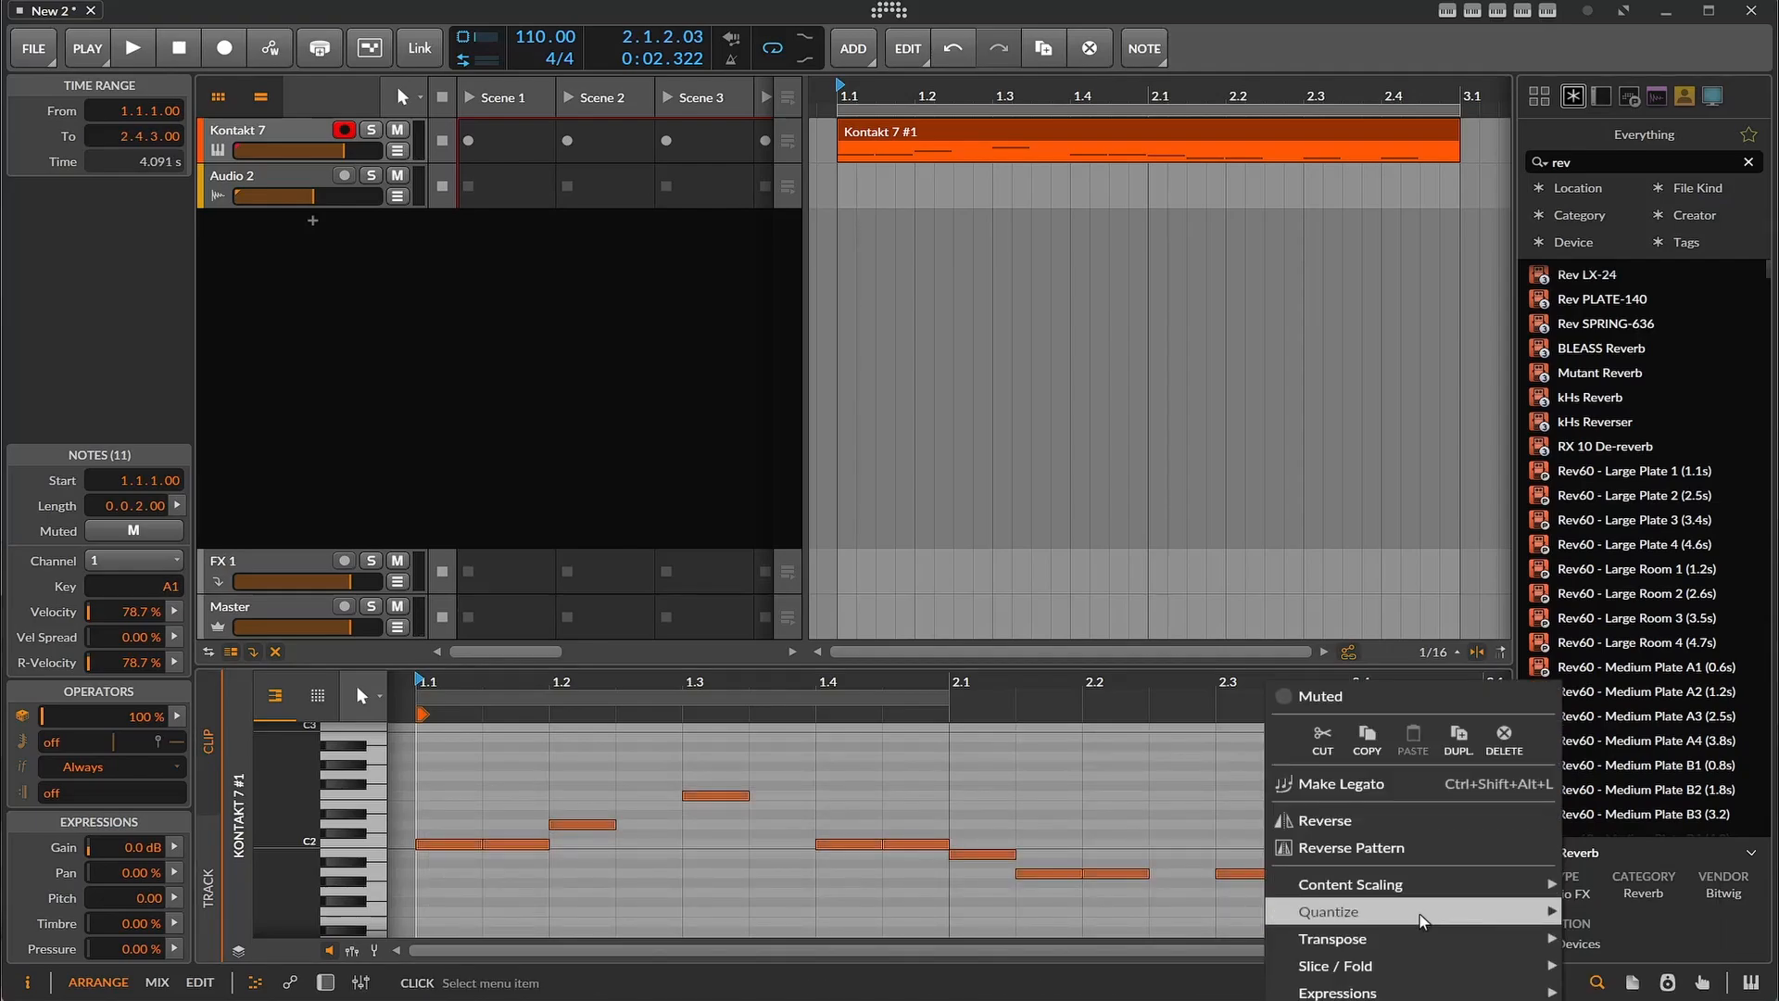
{"action": "mouse_move", "coordinate": [1512, 943]}
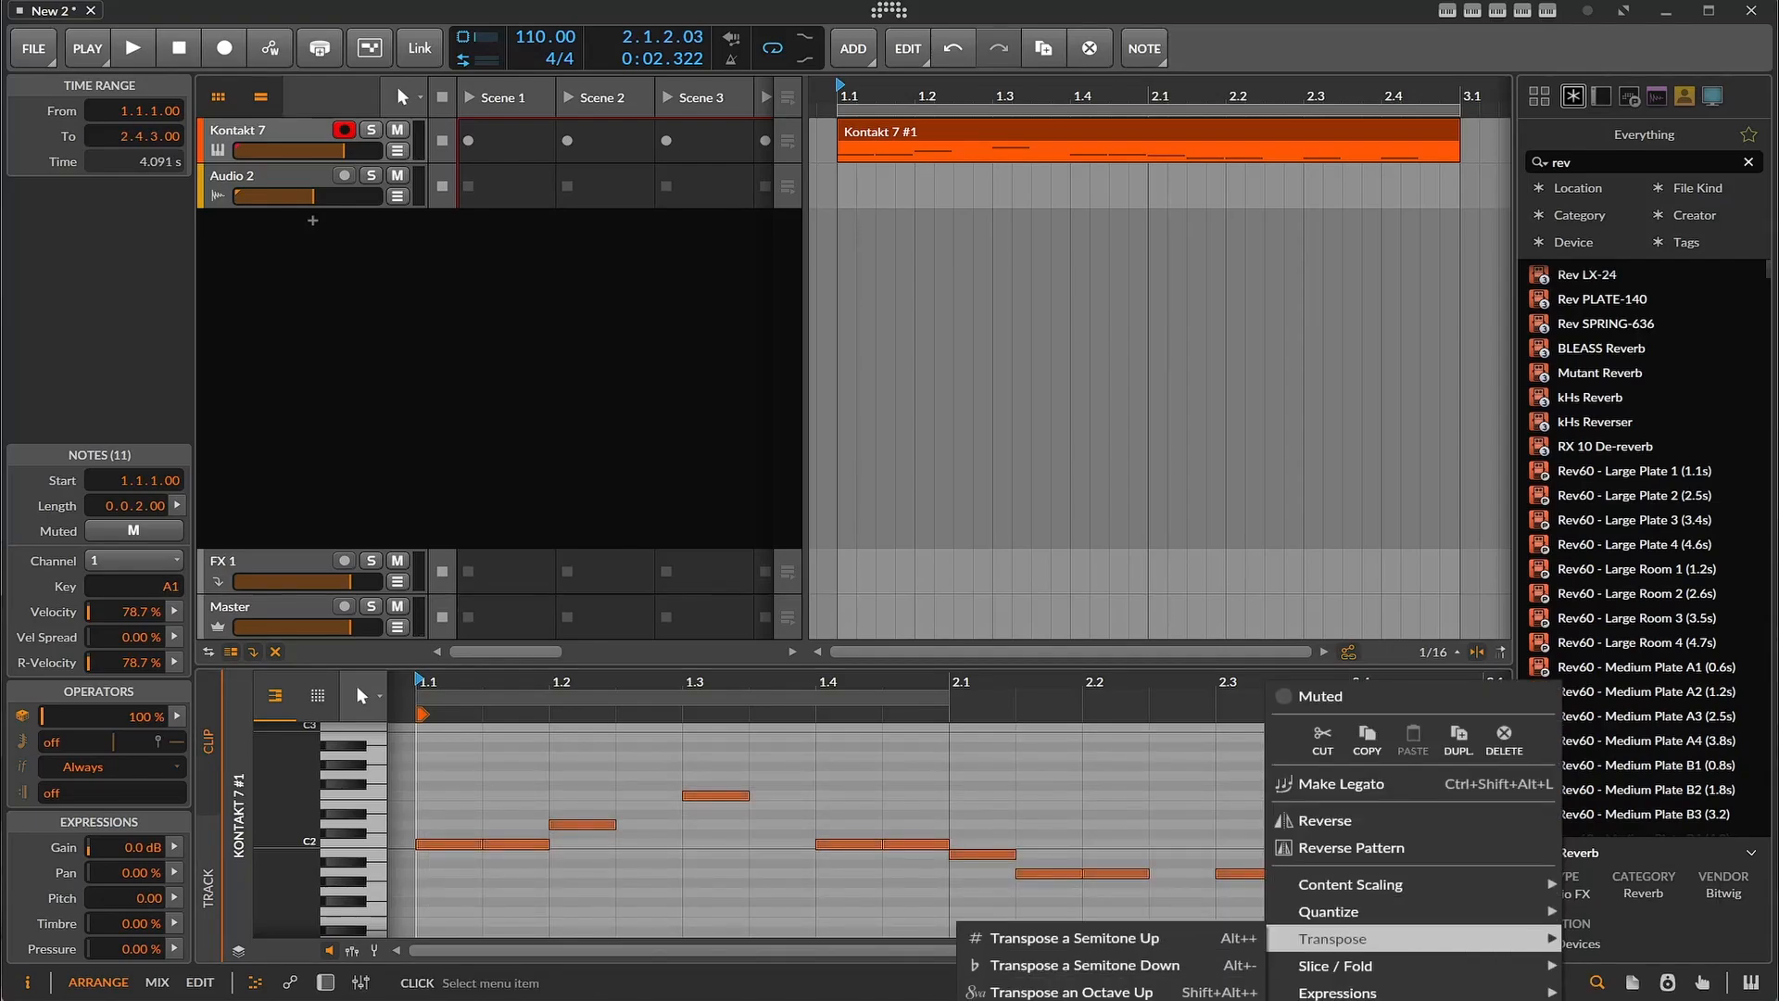
{"action": "left_click", "coordinate": [1071, 1000]}
{"action": "left_click", "coordinate": [133, 47]}
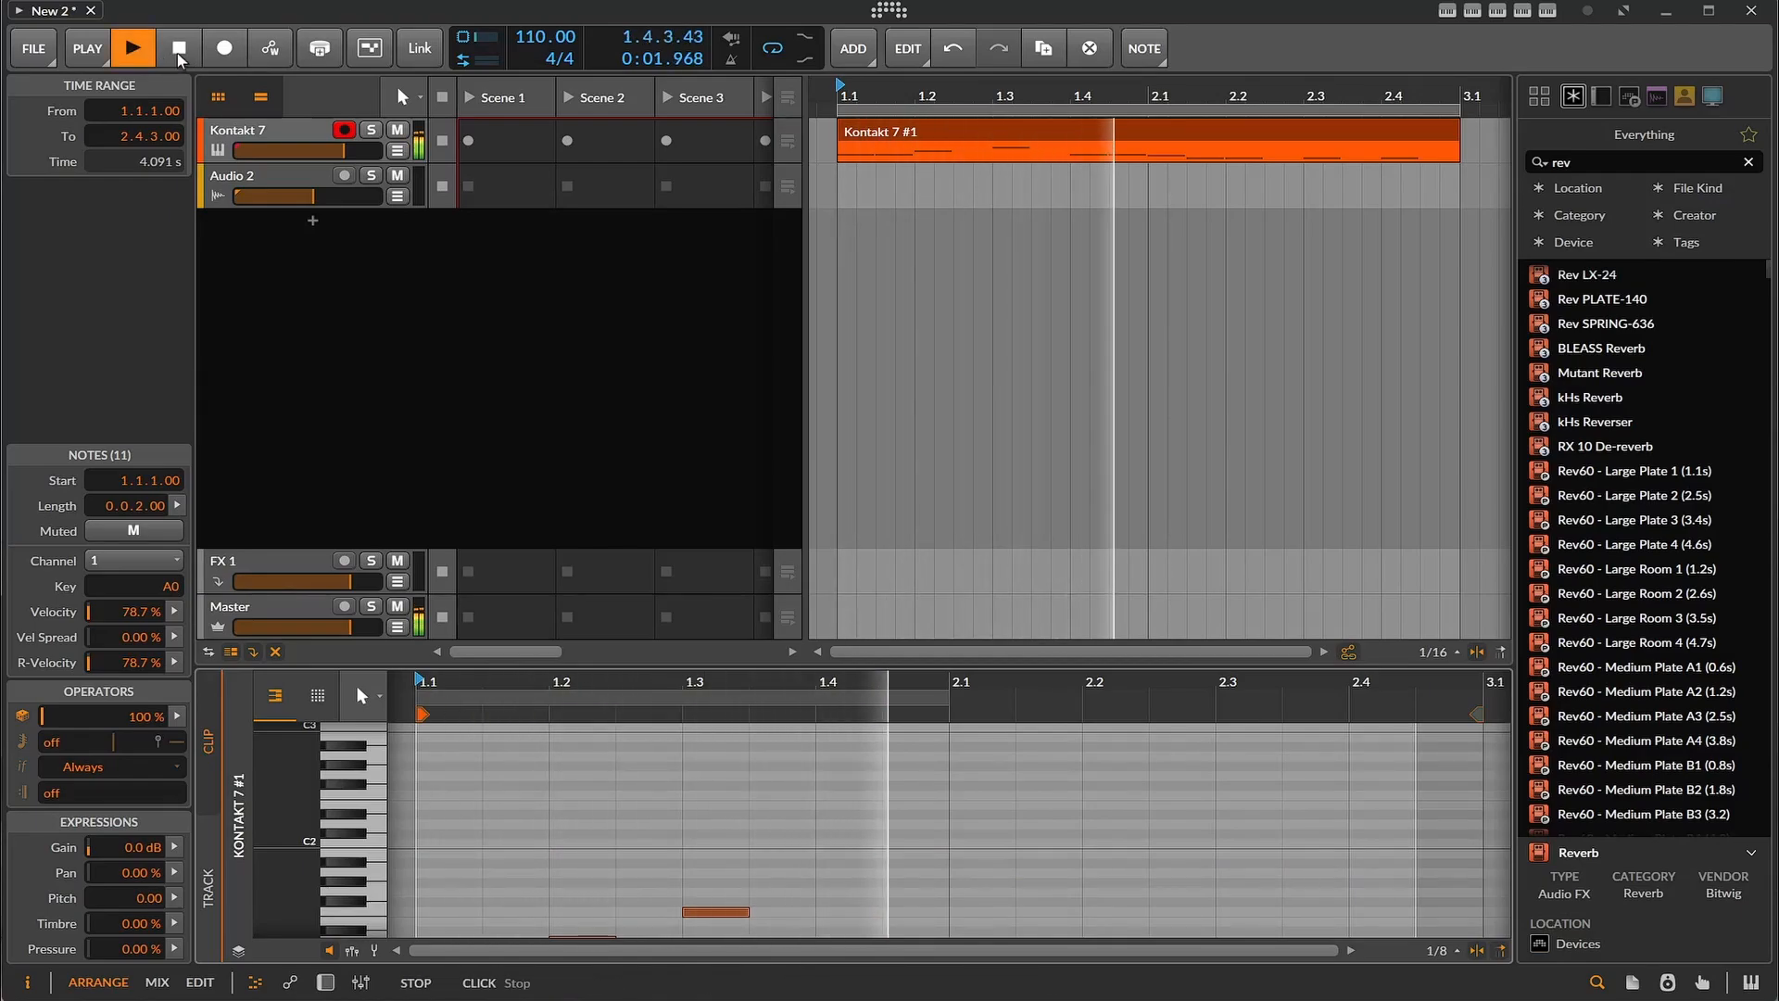
- Reopen the FX Grid and retune the patch during playback: Wavefolder drive +9.4 dB, Curve rising from low to high, first Bend 100 %
{"action": "left_click", "coordinate": [327, 982]}
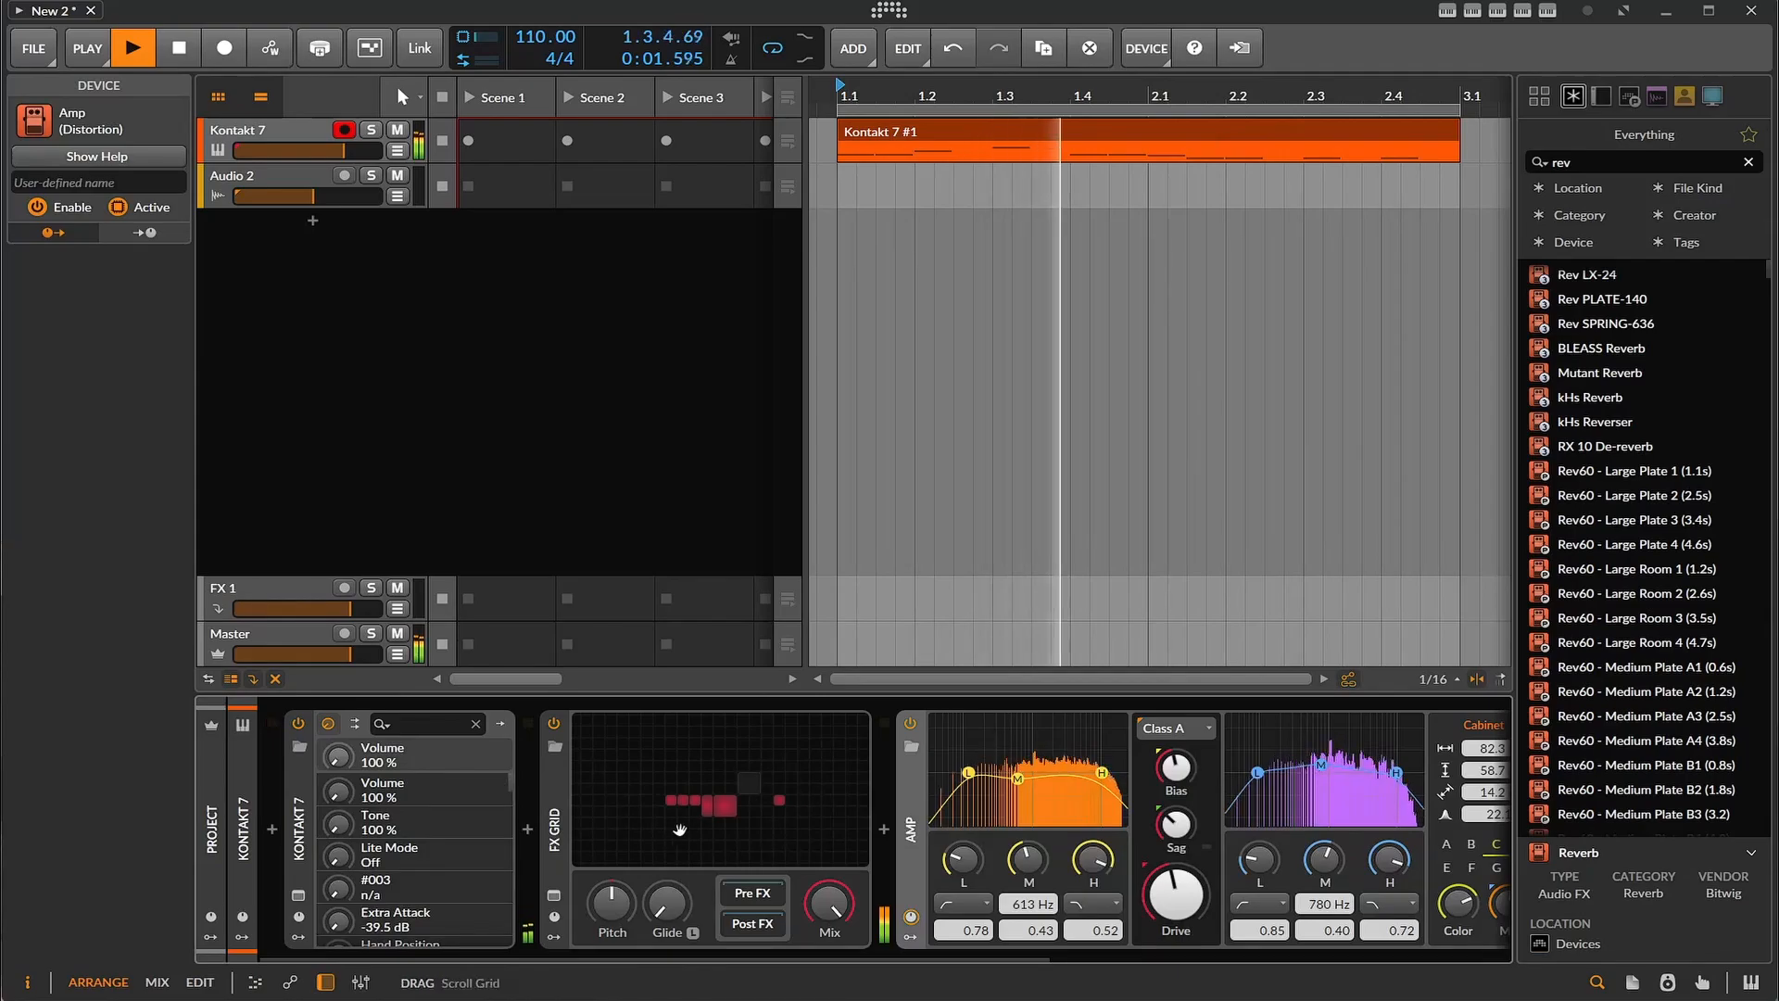
{"action": "left_click", "coordinate": [726, 794]}
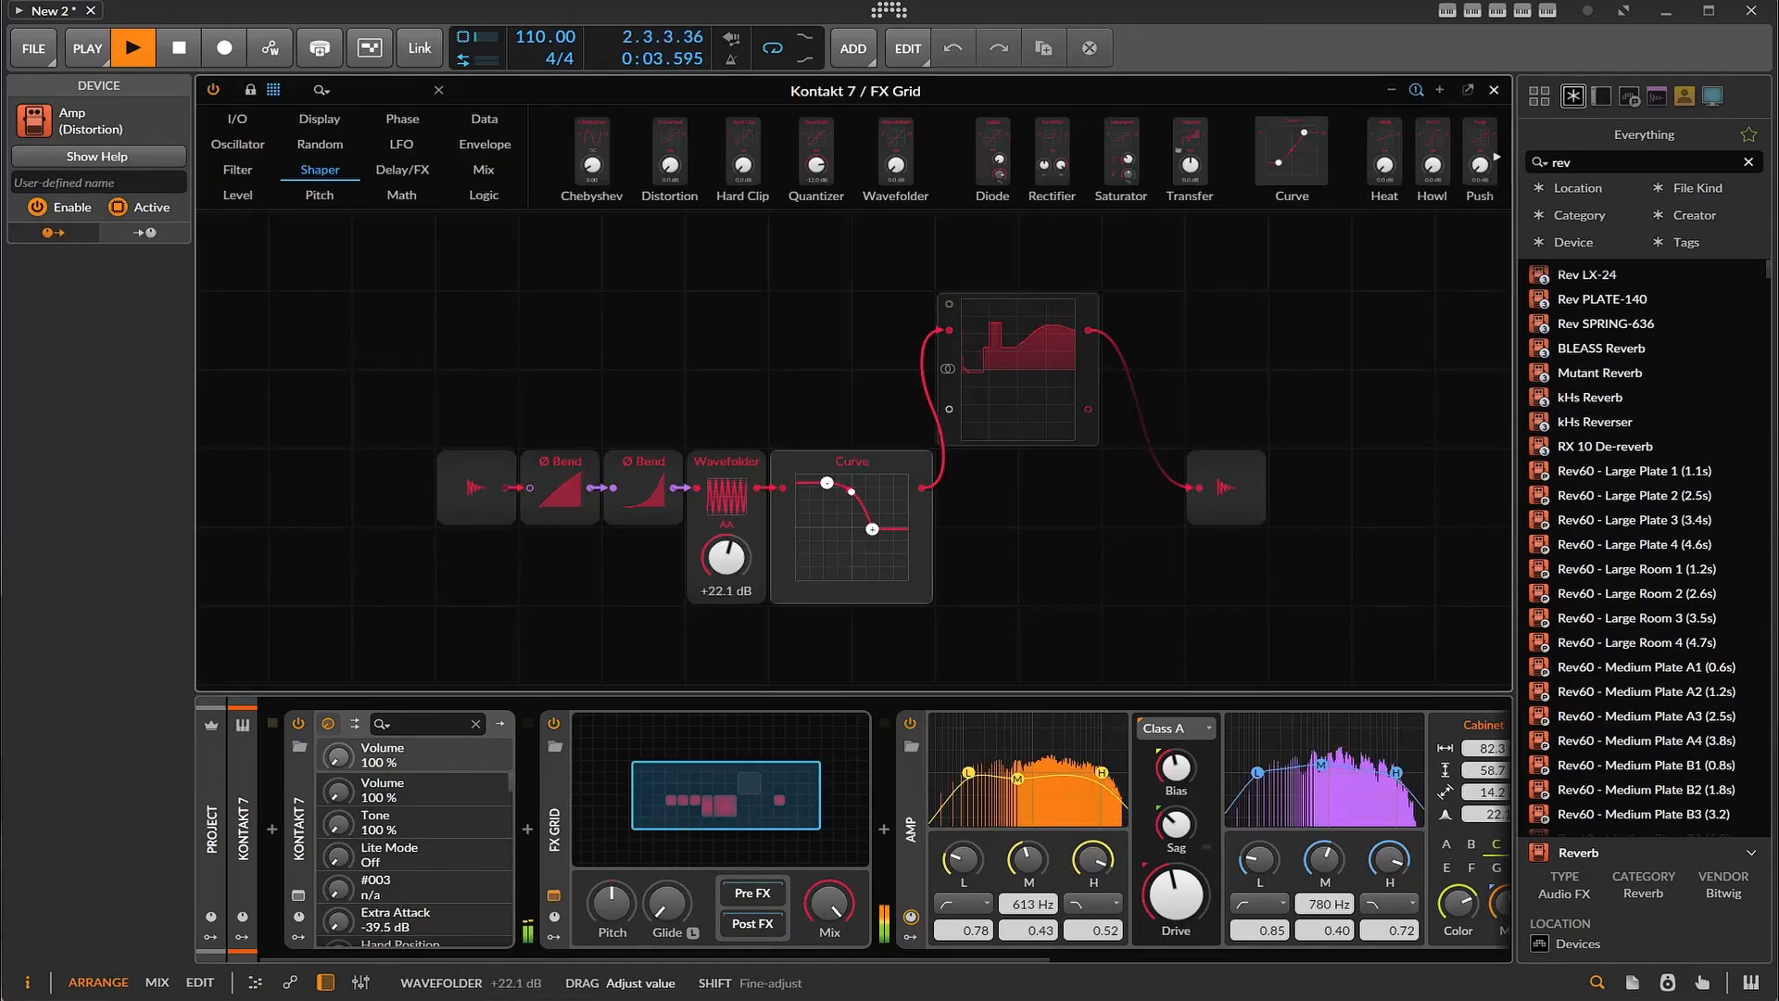
{"action": "mouse_move", "coordinate": [737, 550]}
{"action": "left_mouse_down"}
{"action": "mouse_move", "coordinate": [736, 598]}
{"action": "mouse_move", "coordinate": [737, 583]}
{"action": "left_mouse_up"}
{"action": "left_click_drag", "start_coordinate": [828, 486], "coordinate": [729, 555]}
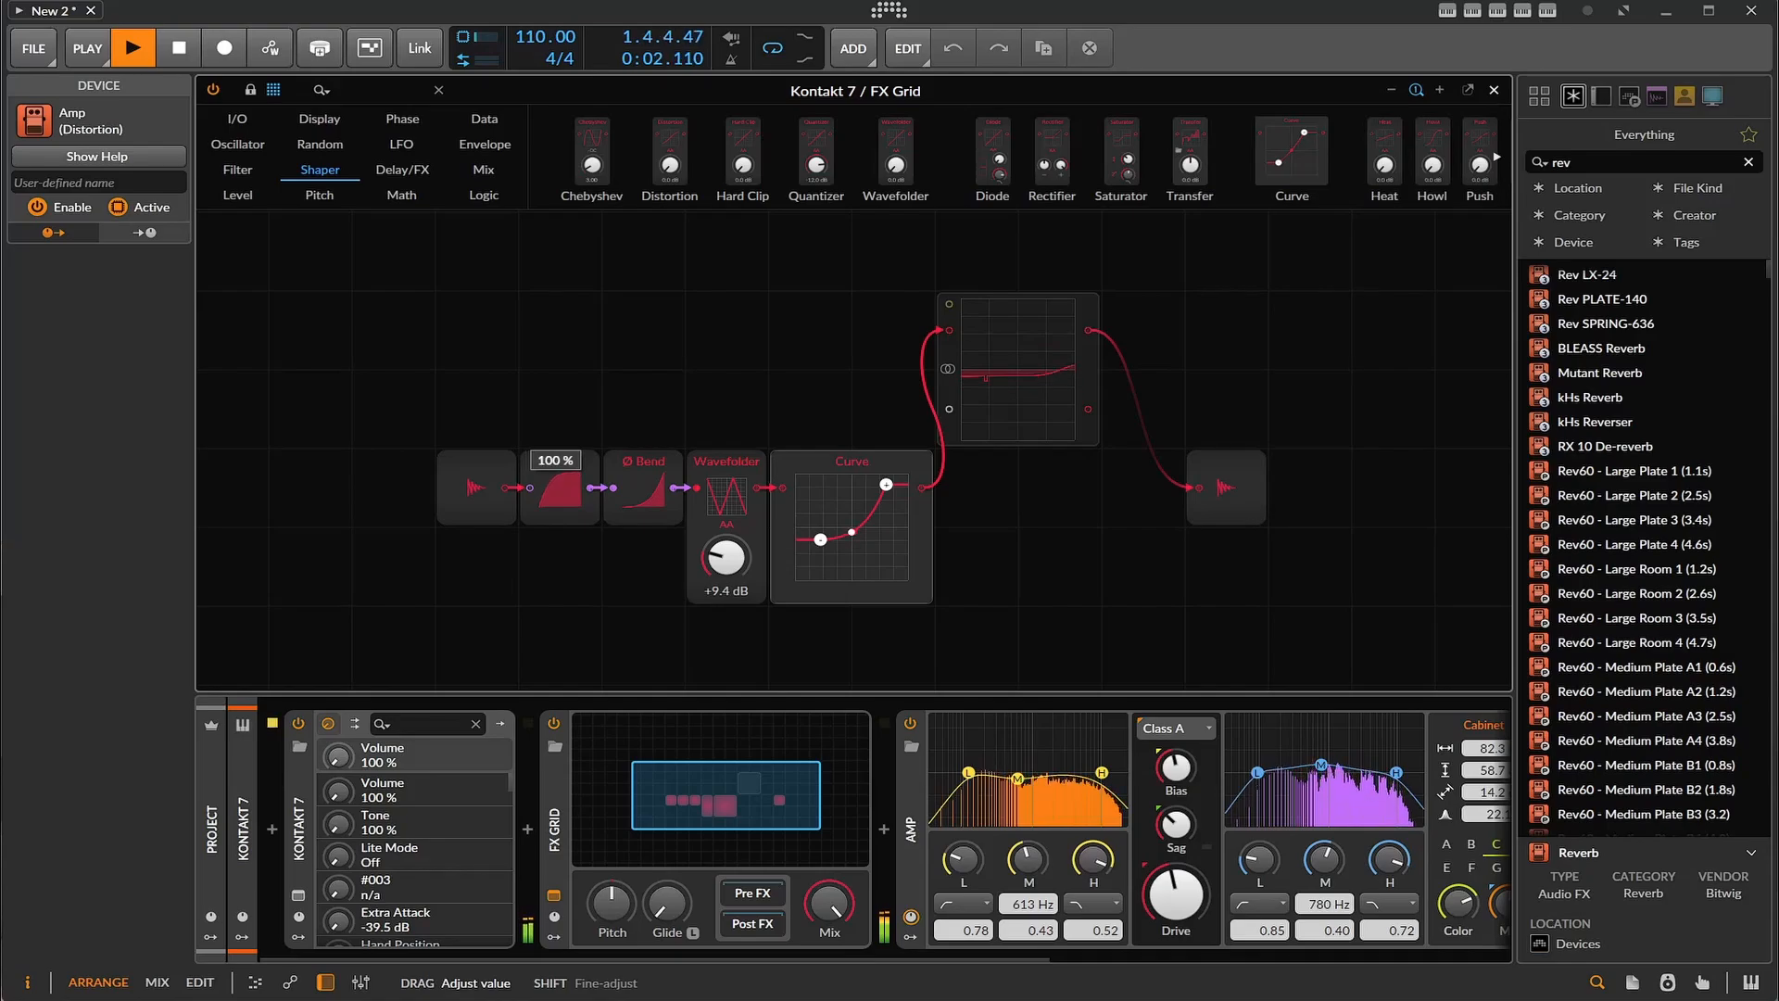
- Bend the second Bend module's curve upward like the first, set the Wavefolder drive to +12.0 dB and stop playback
{"action": "left_click", "coordinate": [619, 497]}
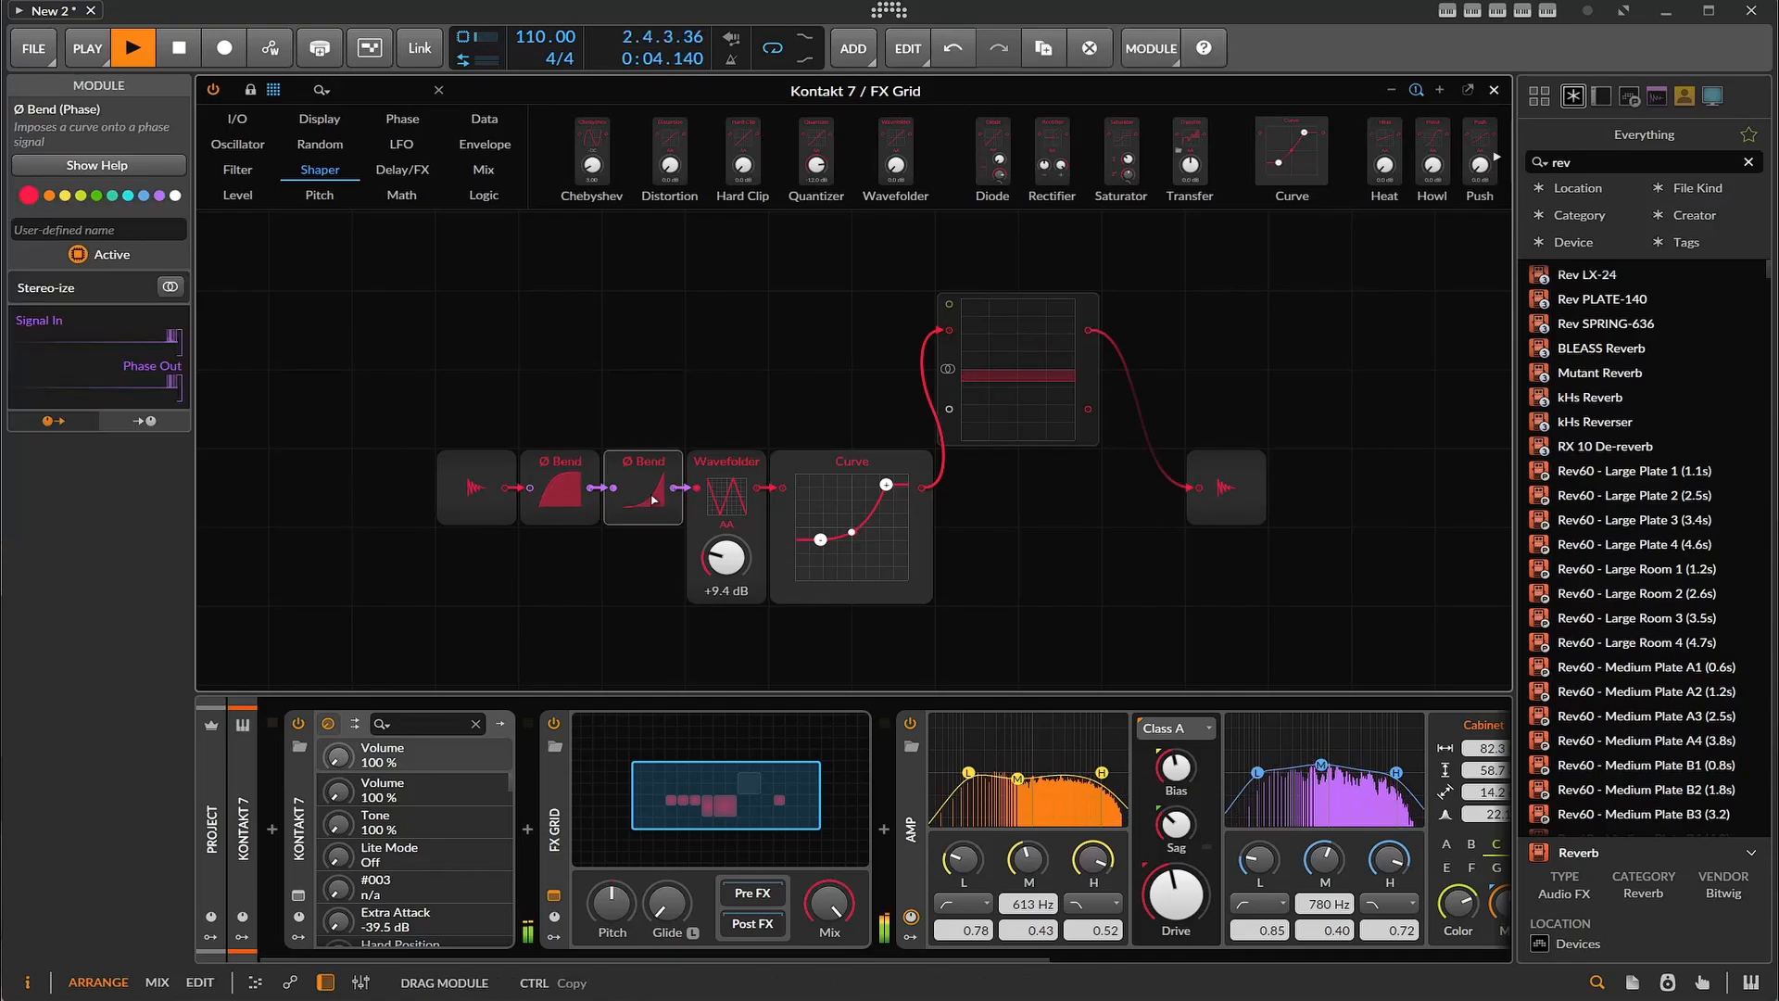
{"action": "left_click_drag", "start_coordinate": [619, 497], "coordinate": [619, 408]}
{"action": "left_click_drag", "start_coordinate": [726, 557], "coordinate": [726, 542]}
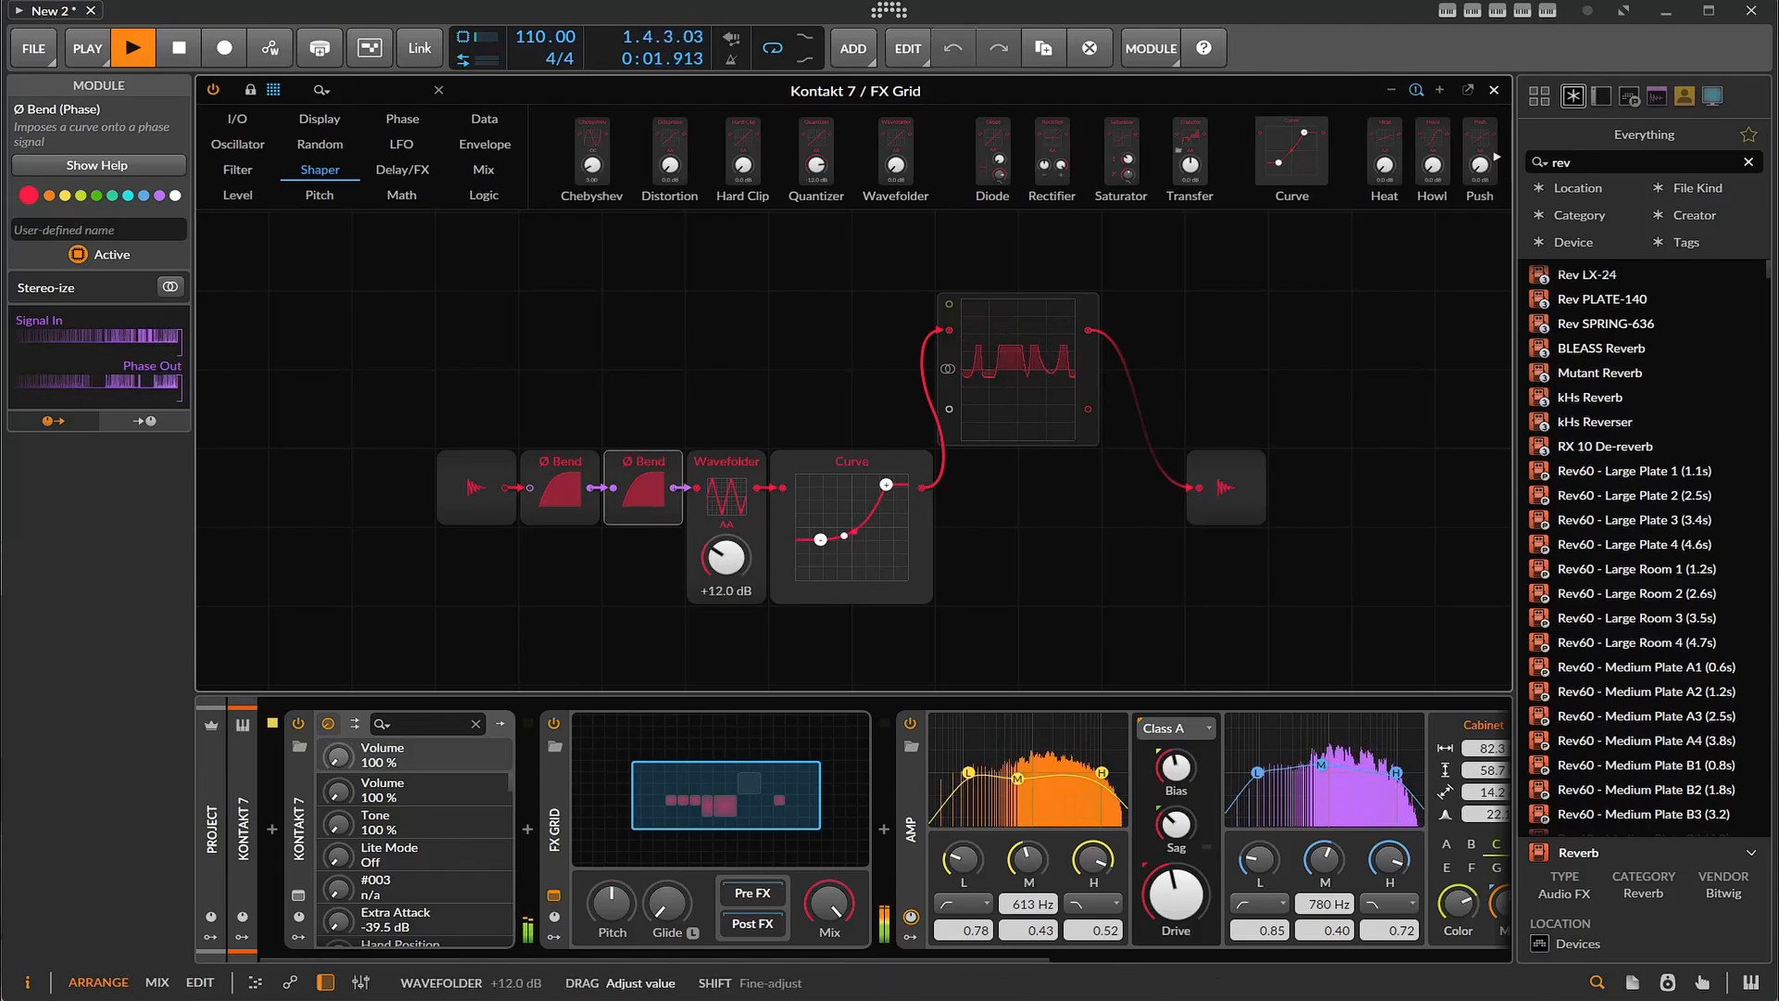
{"action": "left_click", "coordinate": [179, 47]}
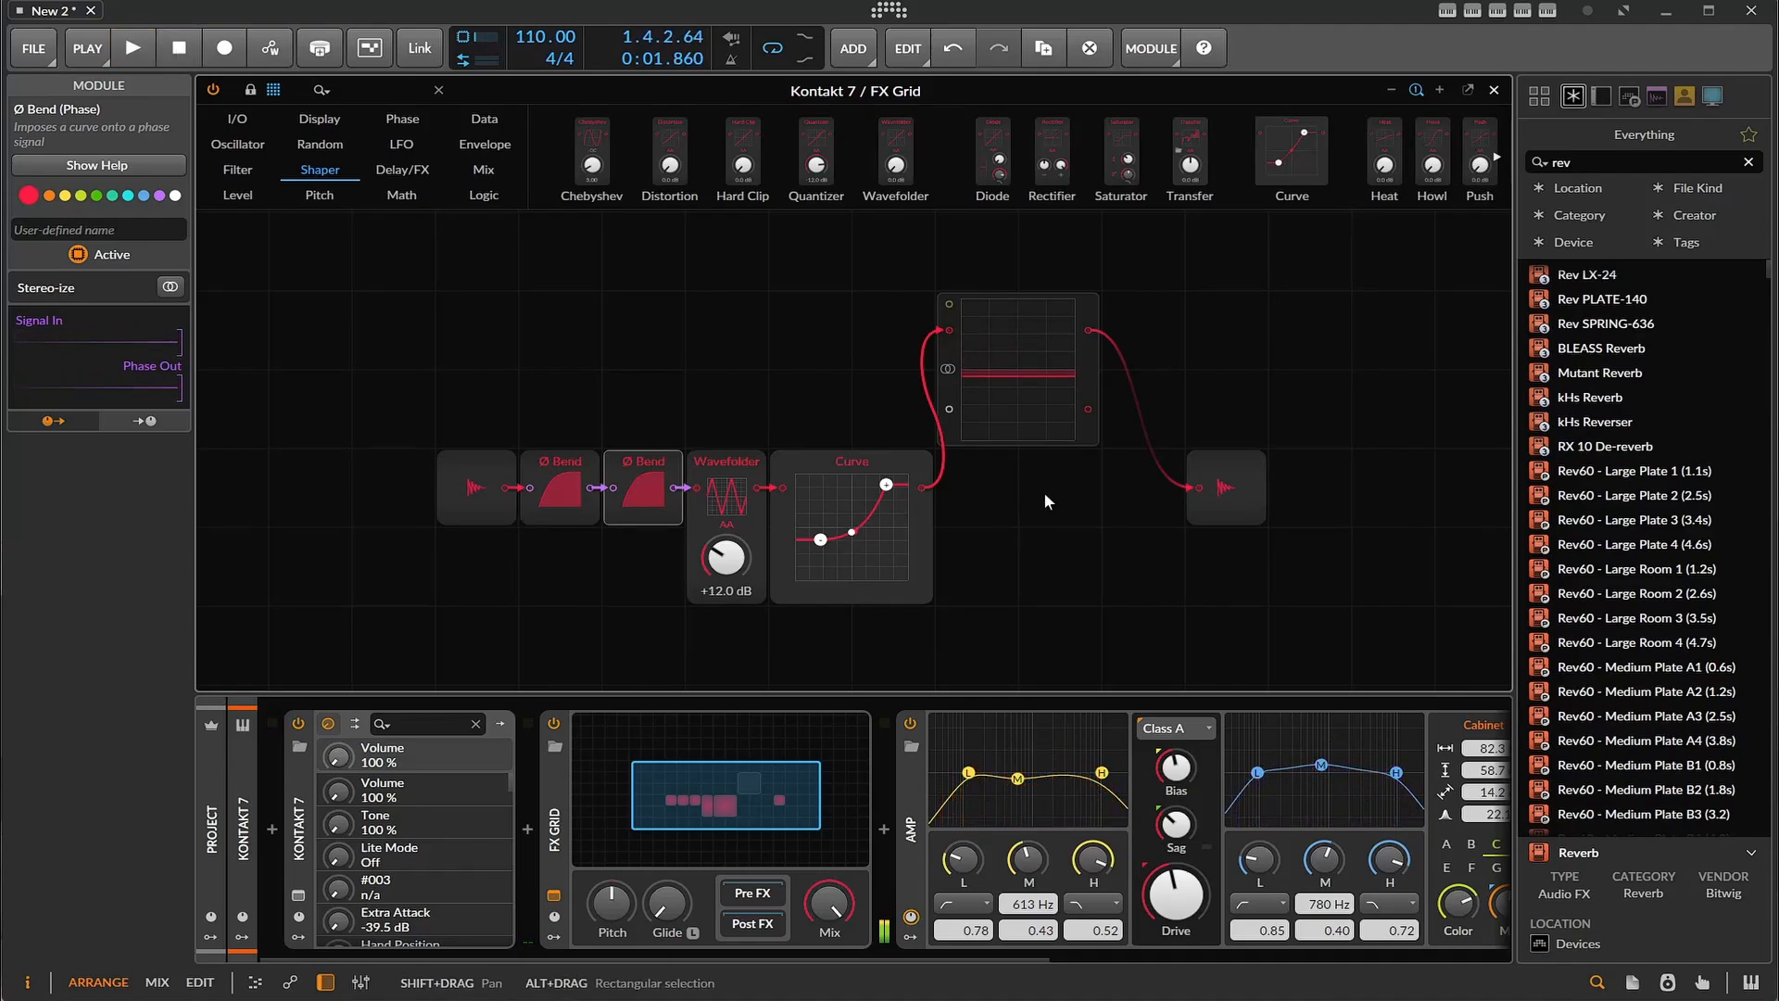
- Disable the Amp device that follows the FX Grid
{"action": "left_click", "coordinate": [912, 723]}
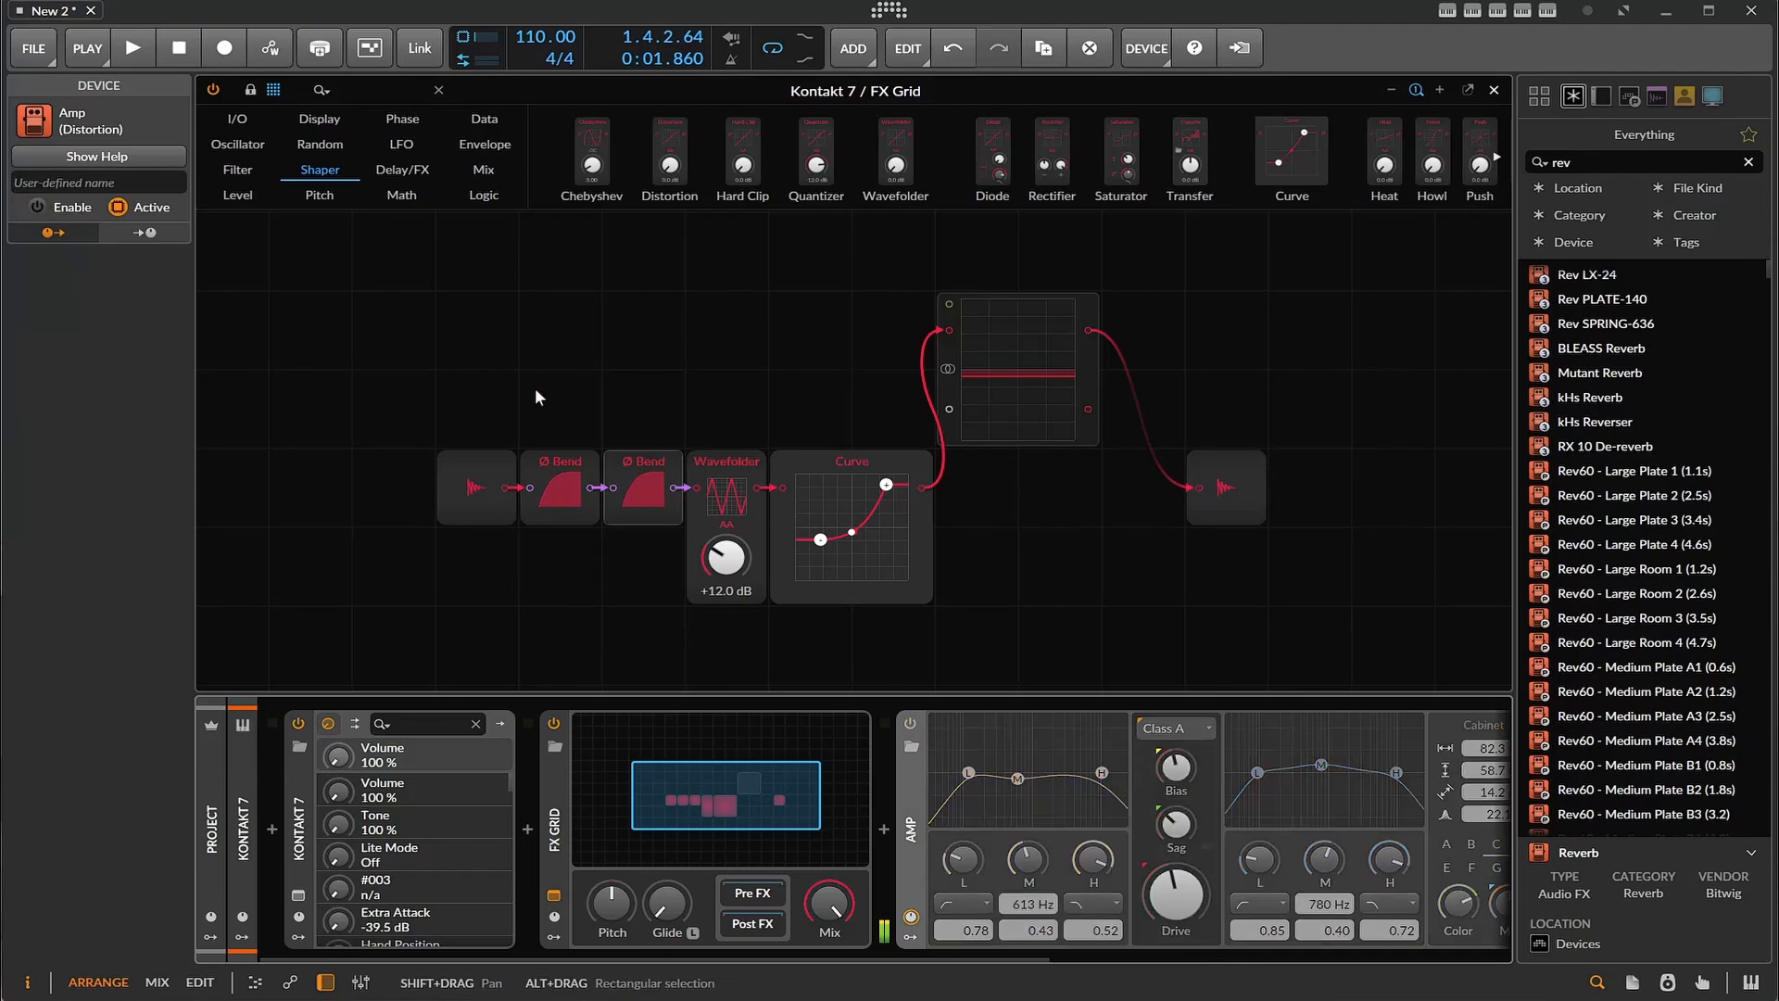
- During playback, set the Wavefolder drive to +10.4 dB, lower the Curve's first point, and compare the sound with the FX Grid bypassed
{"action": "left_click", "coordinate": [132, 48]}
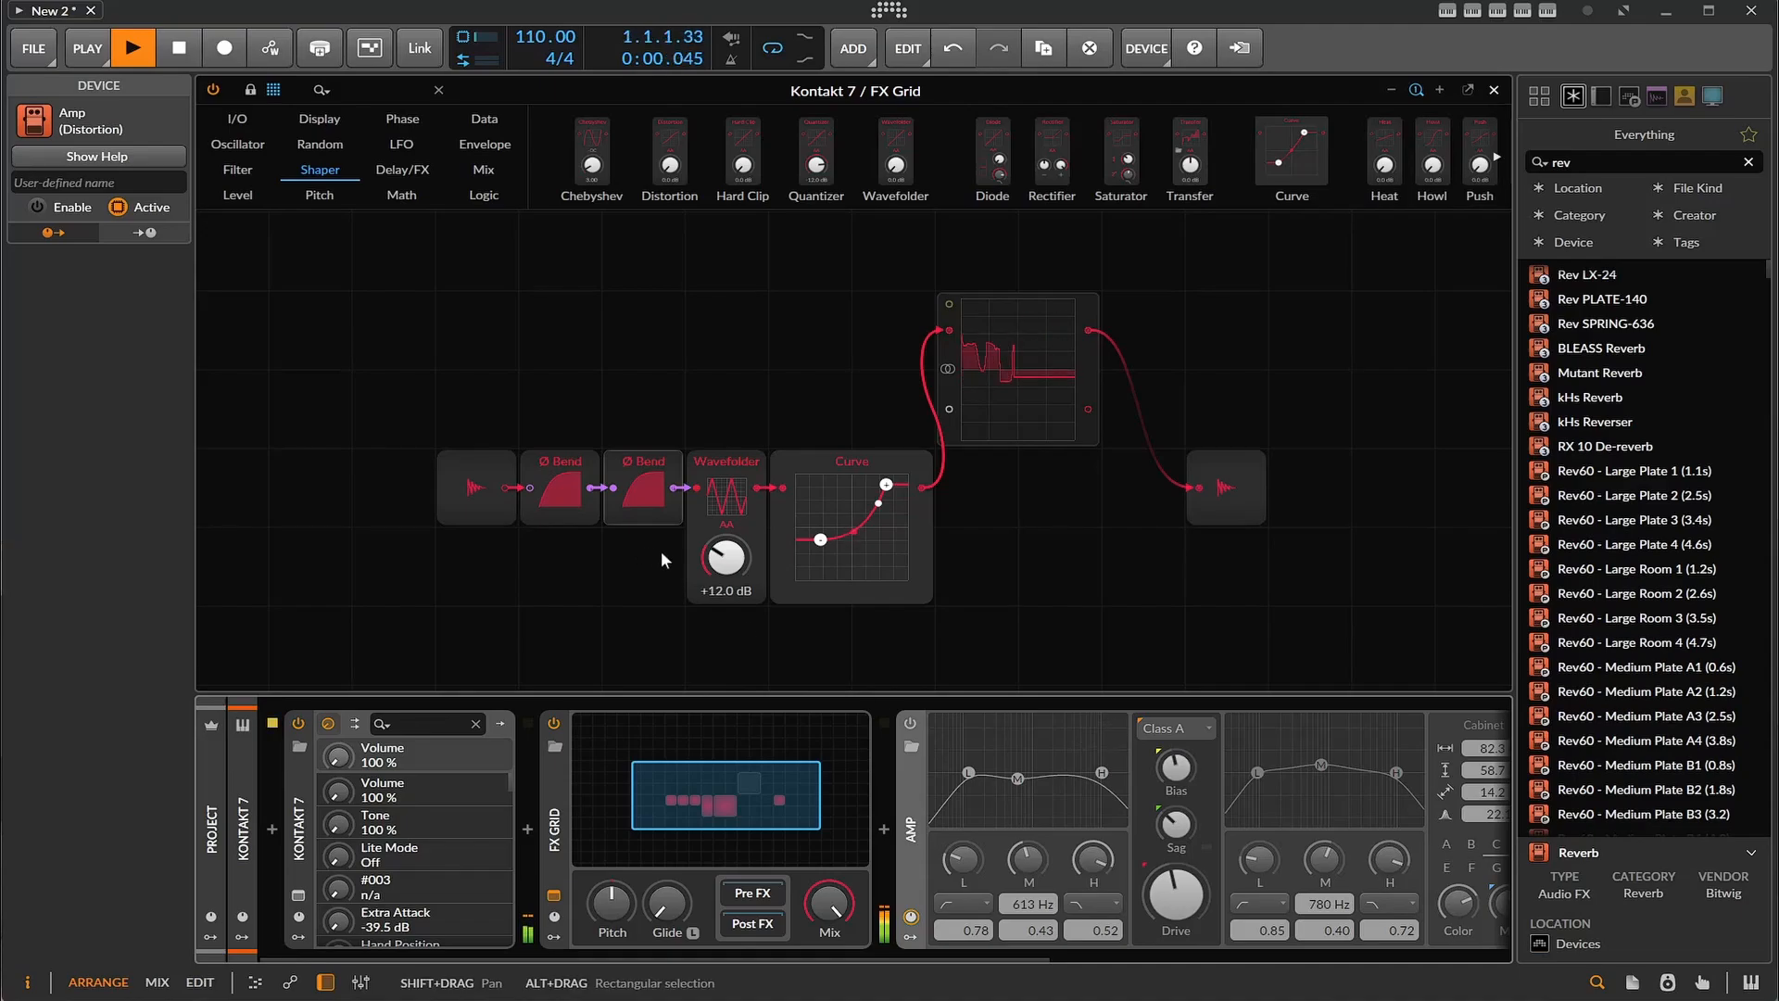
{"action": "left_click_drag", "start_coordinate": [723, 556], "coordinate": [827, 562]}
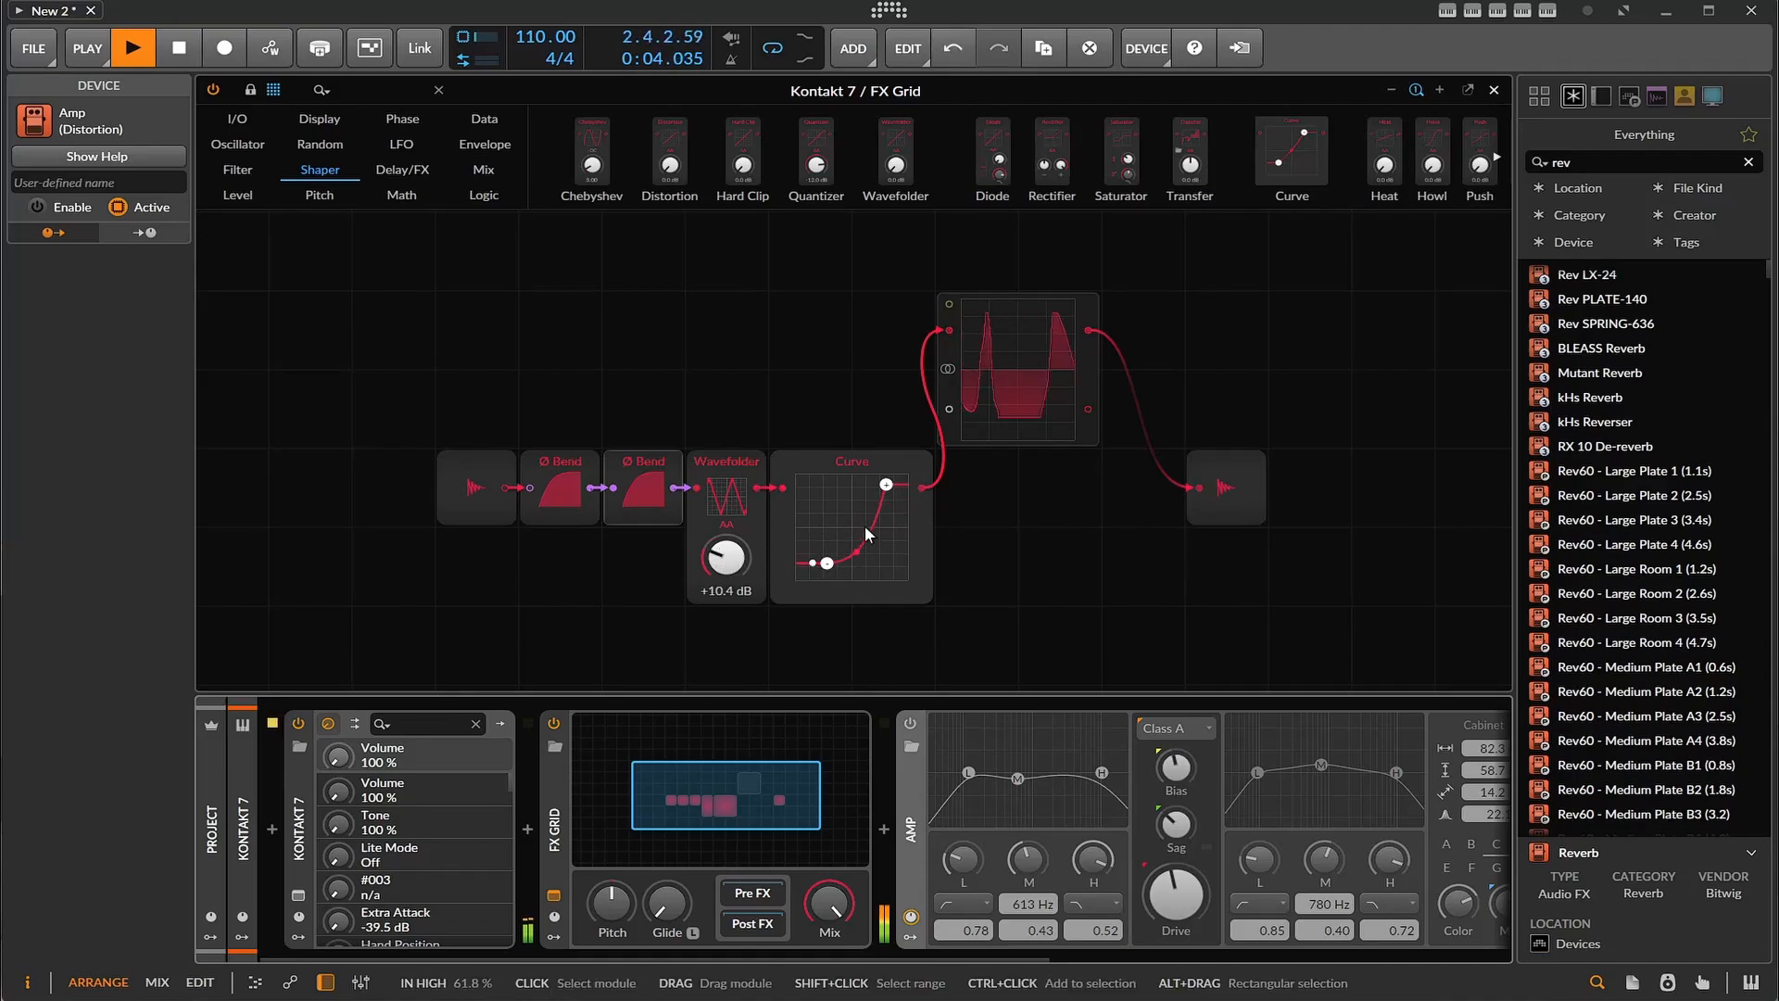
{"action": "left_click", "coordinate": [553, 723]}
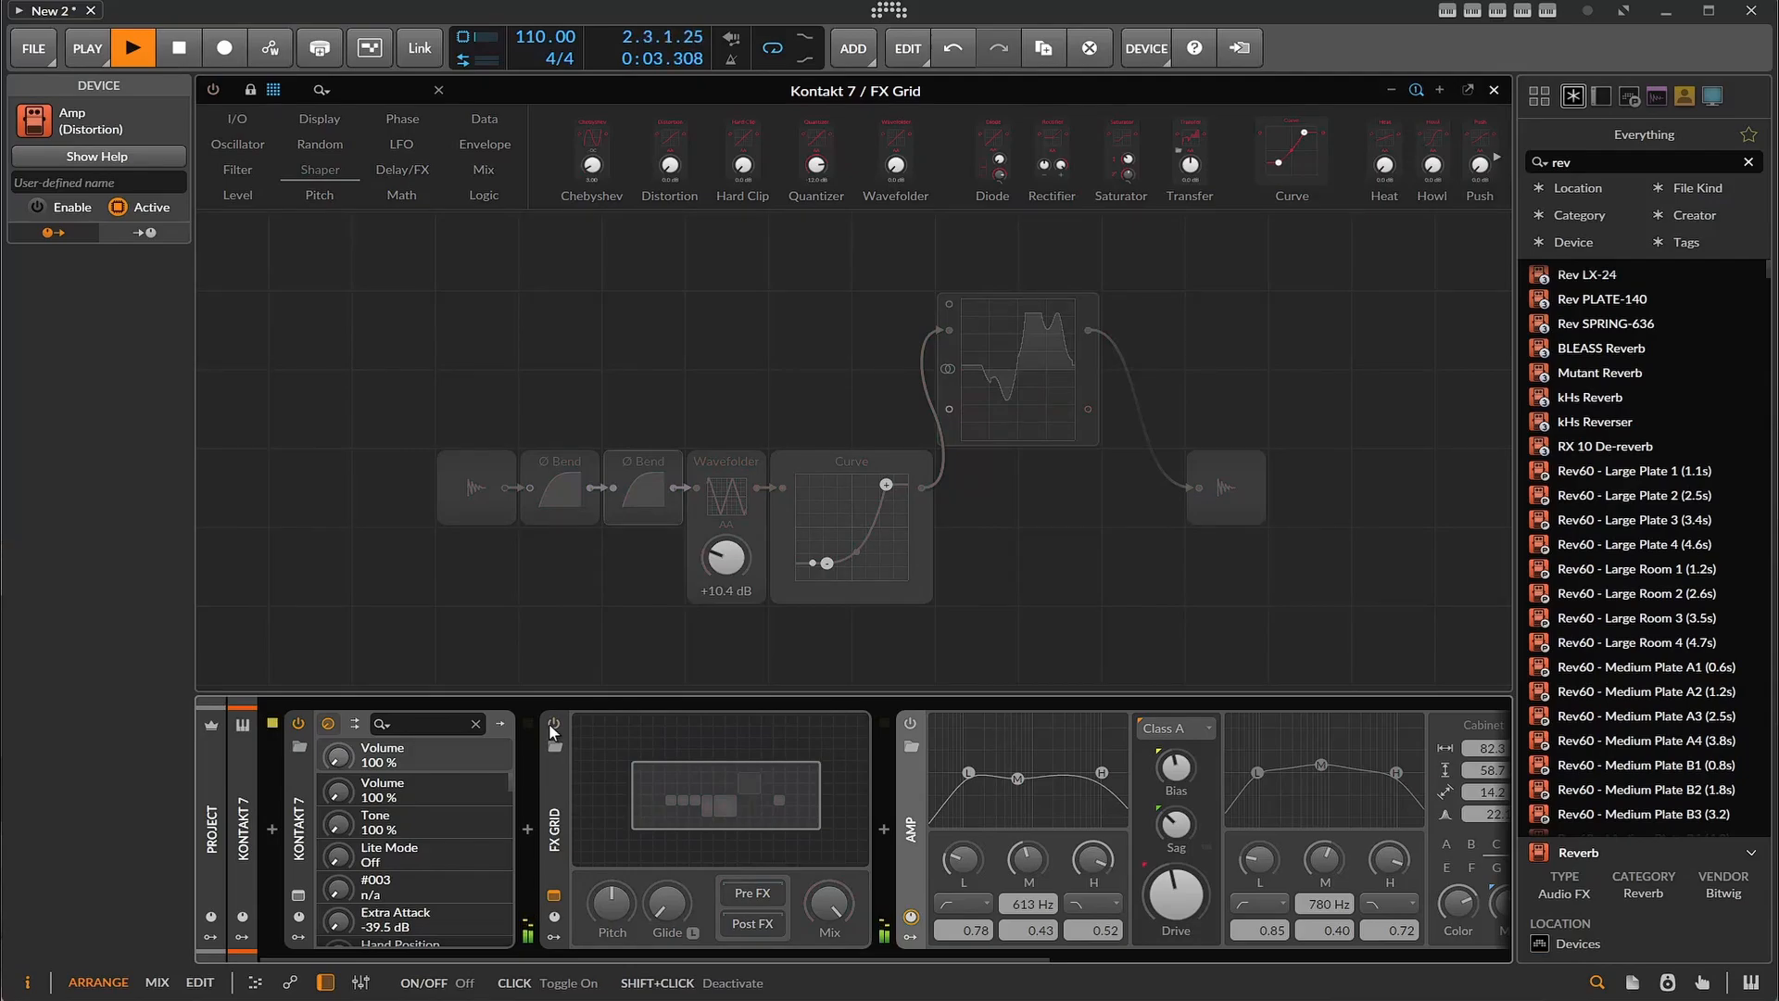
{"action": "left_click", "coordinate": [548, 722]}
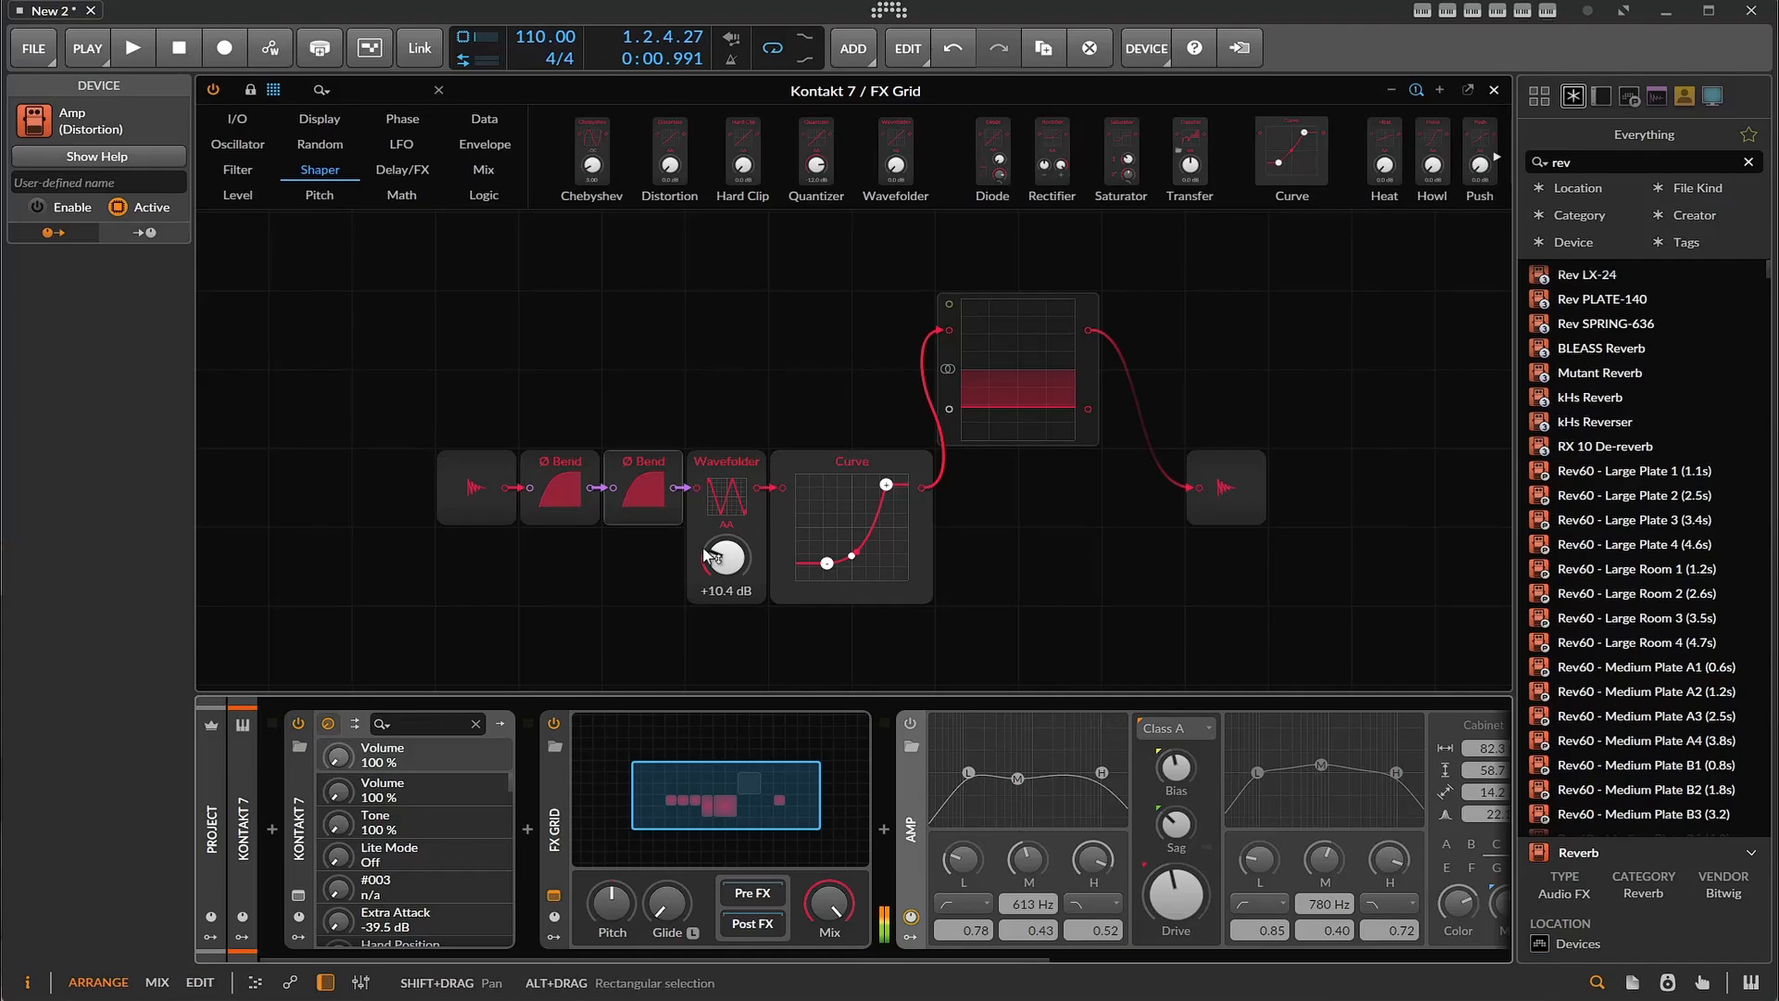
- Collapse the Amp device in the chain by hiding its main panel
{"action": "left_click_drag", "start_coordinate": [893, 952], "coordinate": [1052, 963]}
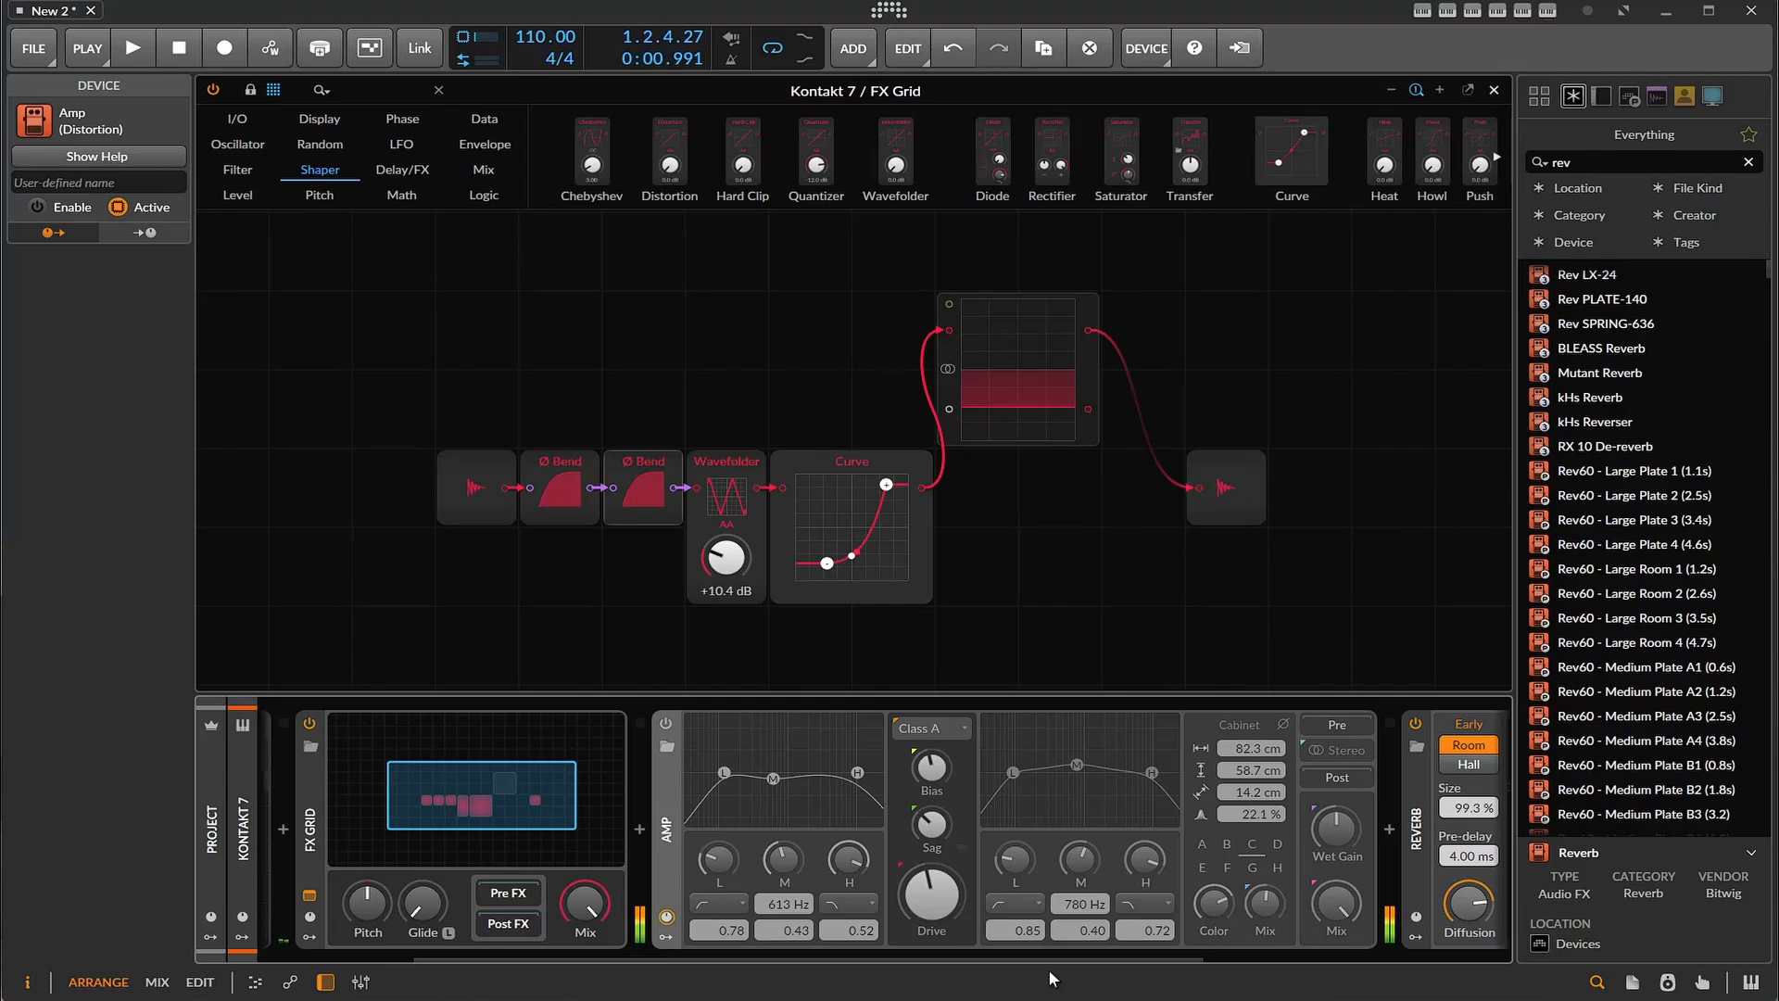
{"action": "right_click", "coordinate": [1031, 954]}
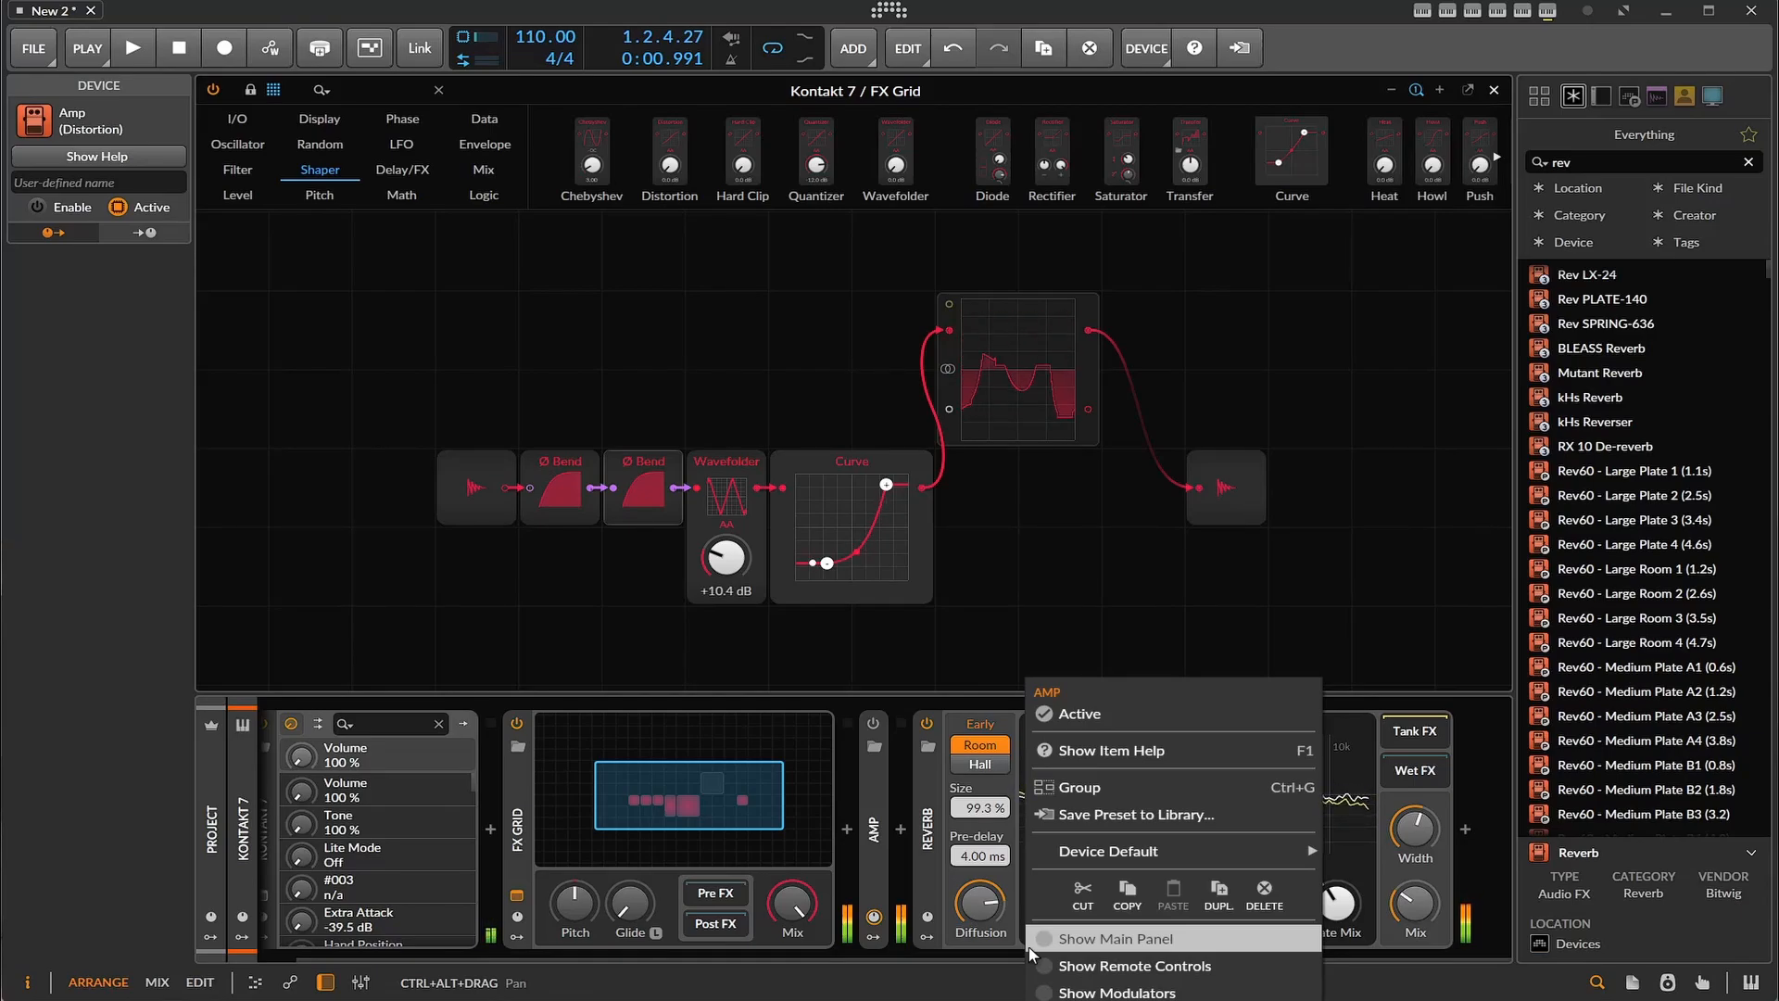
{"action": "left_click", "coordinate": [1032, 951]}
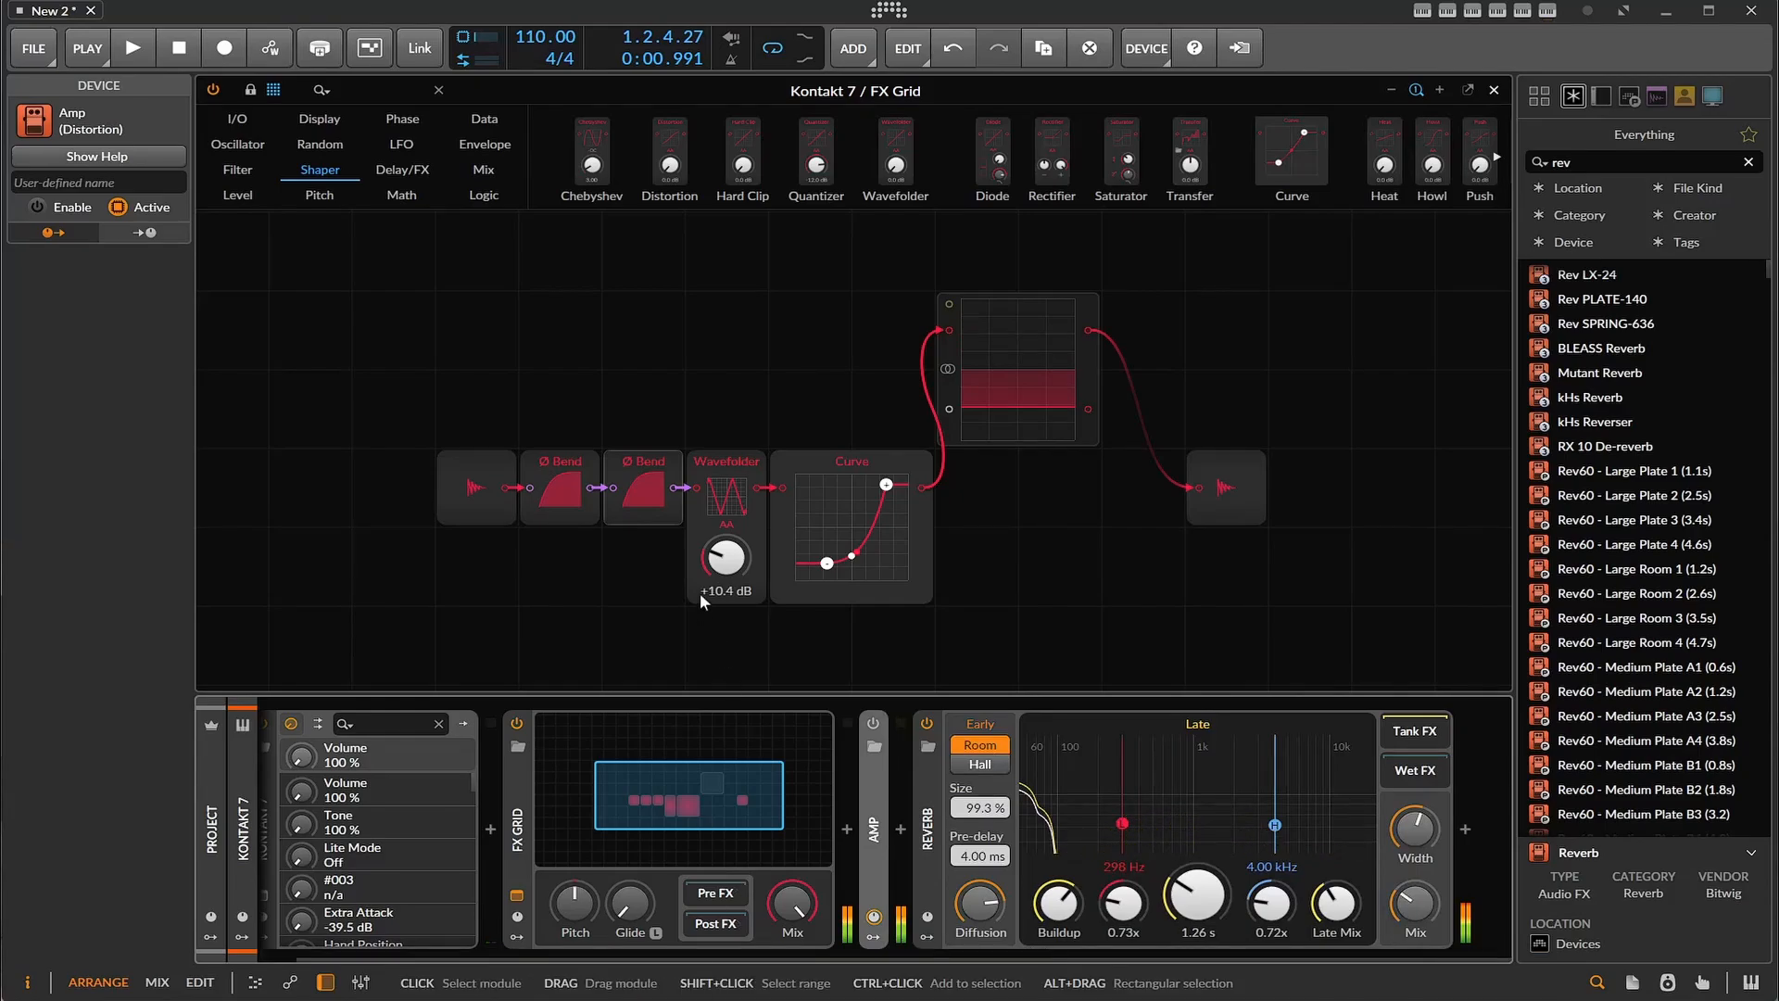
- Raise the Wavefolder drive to +13.1 dB and insert a Chebyshev module between the Wavefolder and the Curve, starting playback
{"action": "left_click_drag", "start_coordinate": [722, 576], "coordinate": [721, 534]}
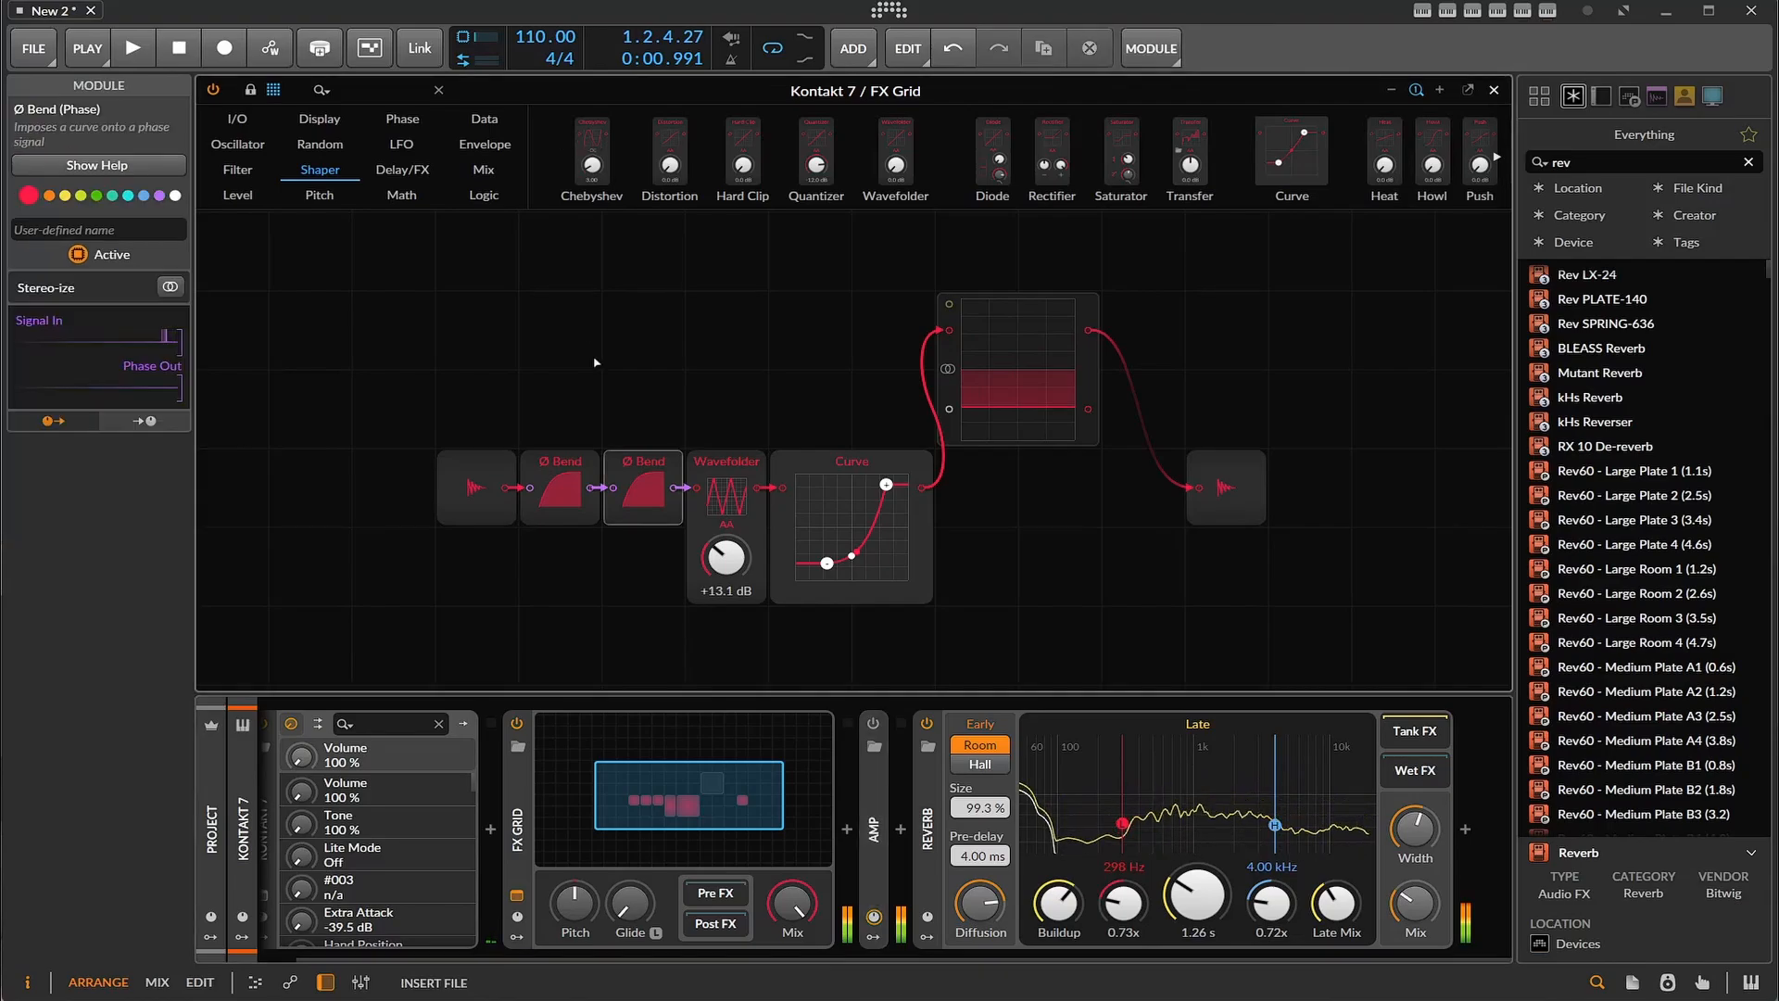
{"action": "left_click", "coordinate": [643, 489]}
{"action": "left_click_drag", "start_coordinate": [763, 480], "coordinate": [764, 482]}
{"action": "key", "text": "space"}
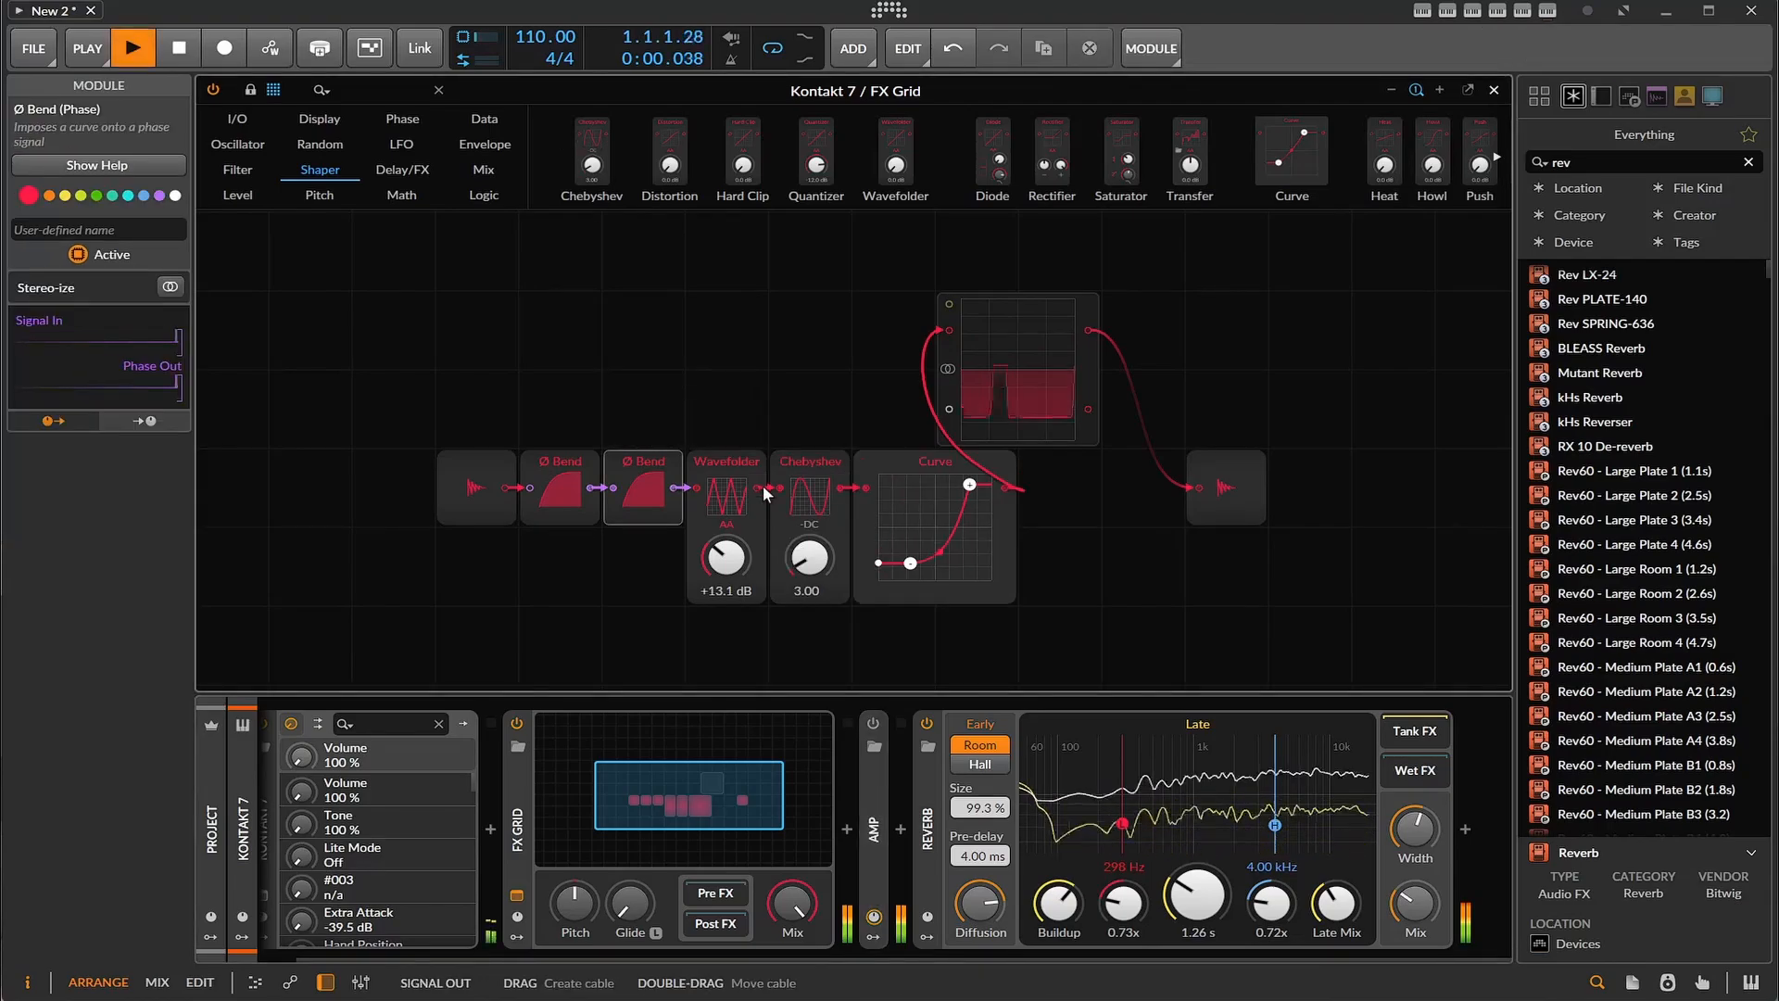
- Set the Chebyshev to 2.86 and the Wavefolder drive to 0.0 dB, bend the second Bend's curve downward to about -41.6 %, and stop playback
{"action": "mouse_move", "coordinate": [809, 554]}
{"action": "left_mouse_down"}
{"action": "mouse_move", "coordinate": [809, 584]}
{"action": "mouse_move", "coordinate": [725, 584]}
{"action": "mouse_move", "coordinate": [809, 554]}
{"action": "mouse_move", "coordinate": [809, 537]}
{"action": "mouse_move", "coordinate": [808, 552]}
{"action": "left_mouse_up"}
{"action": "left_click_drag", "start_coordinate": [650, 490], "coordinate": [650, 510]}
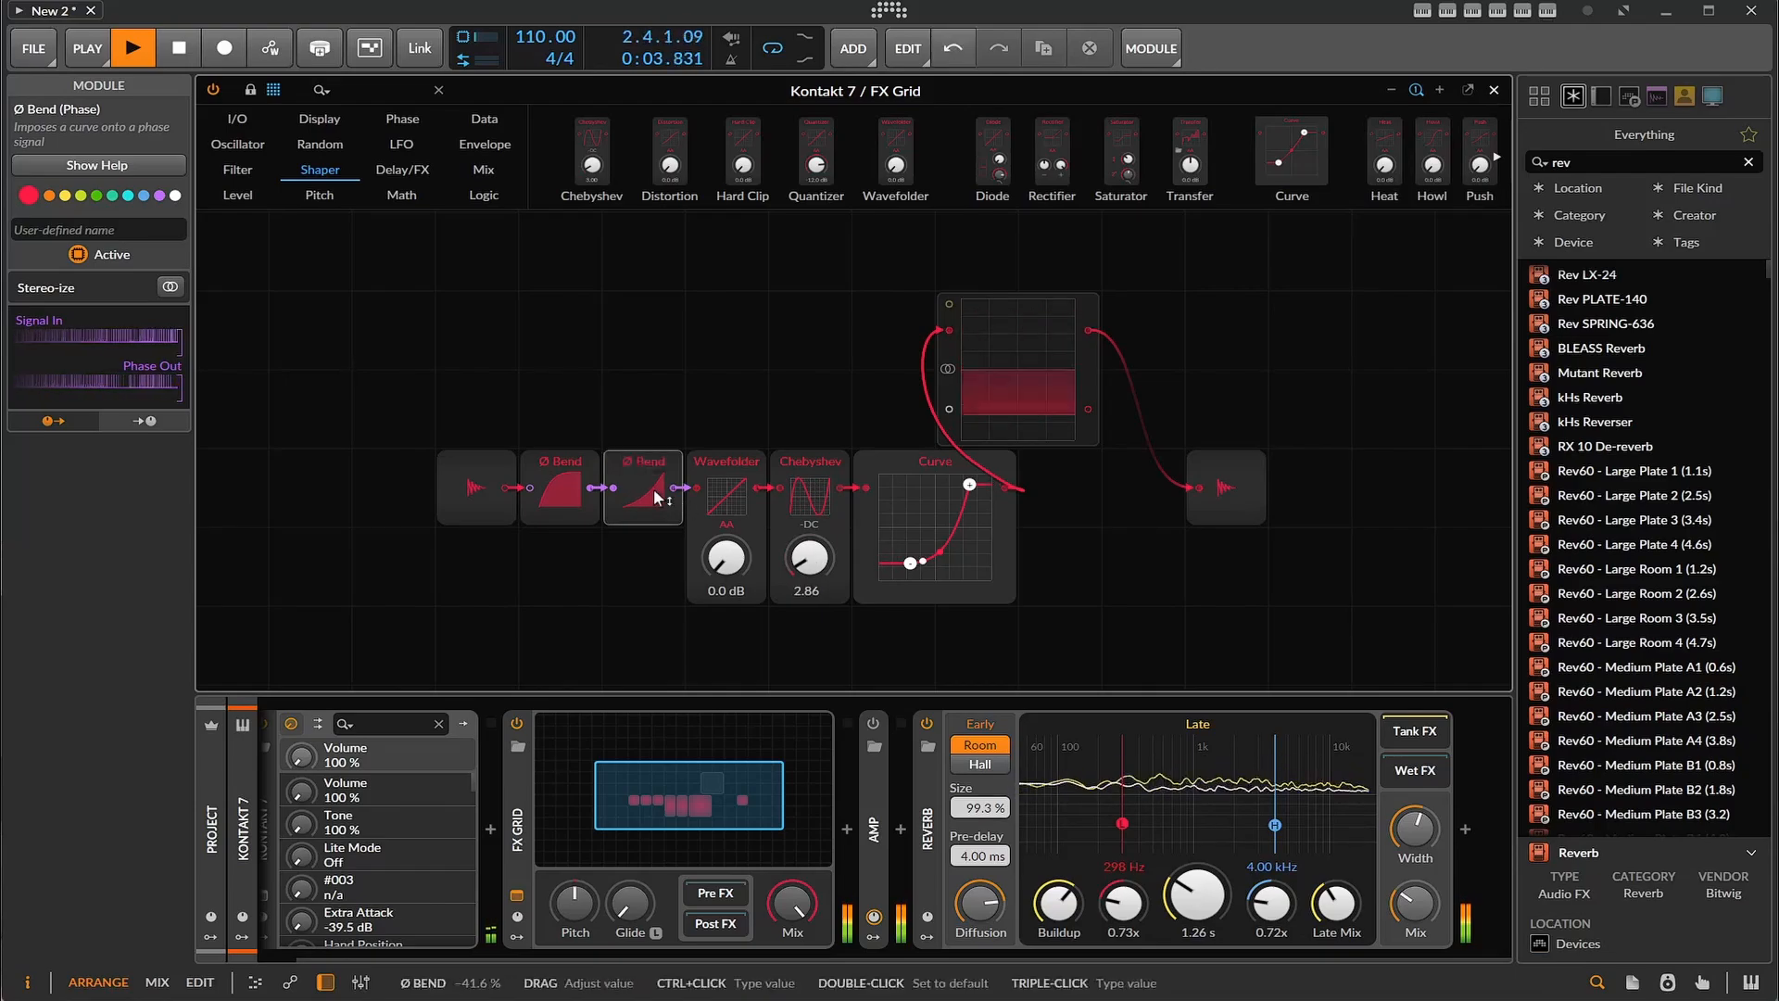
{"action": "left_click", "coordinate": [194, 59]}
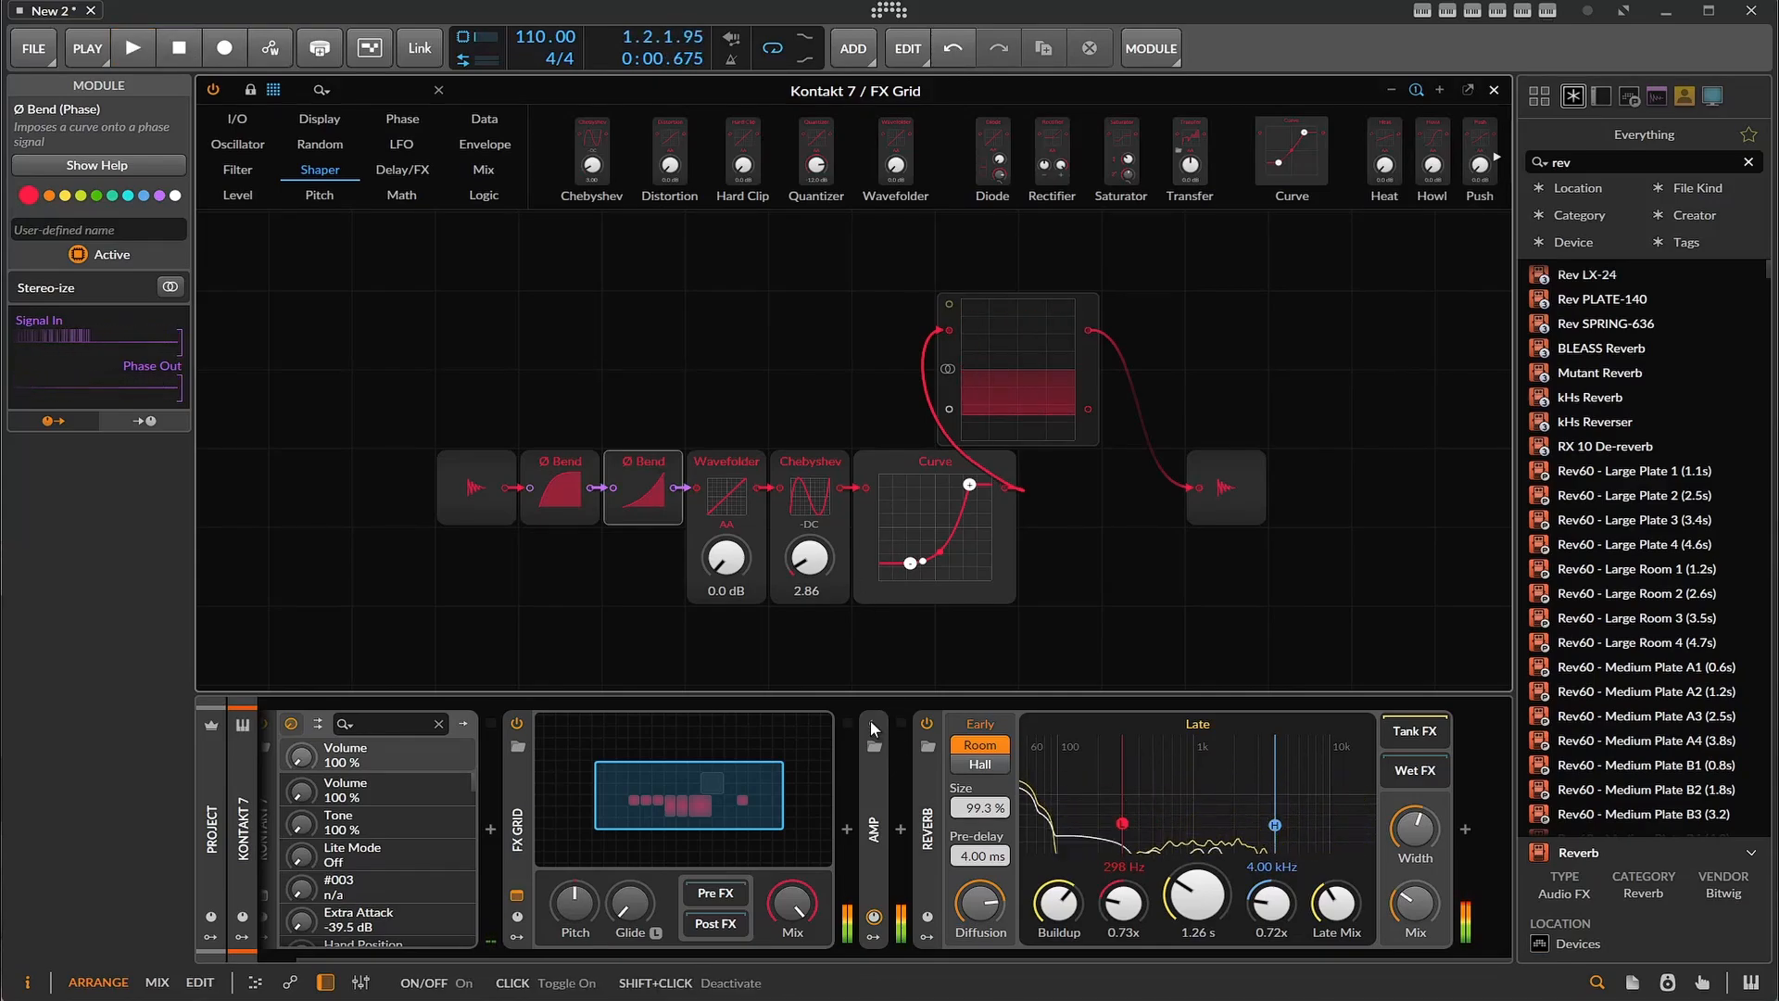
- Enable the Amp during playback and move it behind the Reverb at the end of the device chain
{"action": "left_click", "coordinate": [133, 49]}
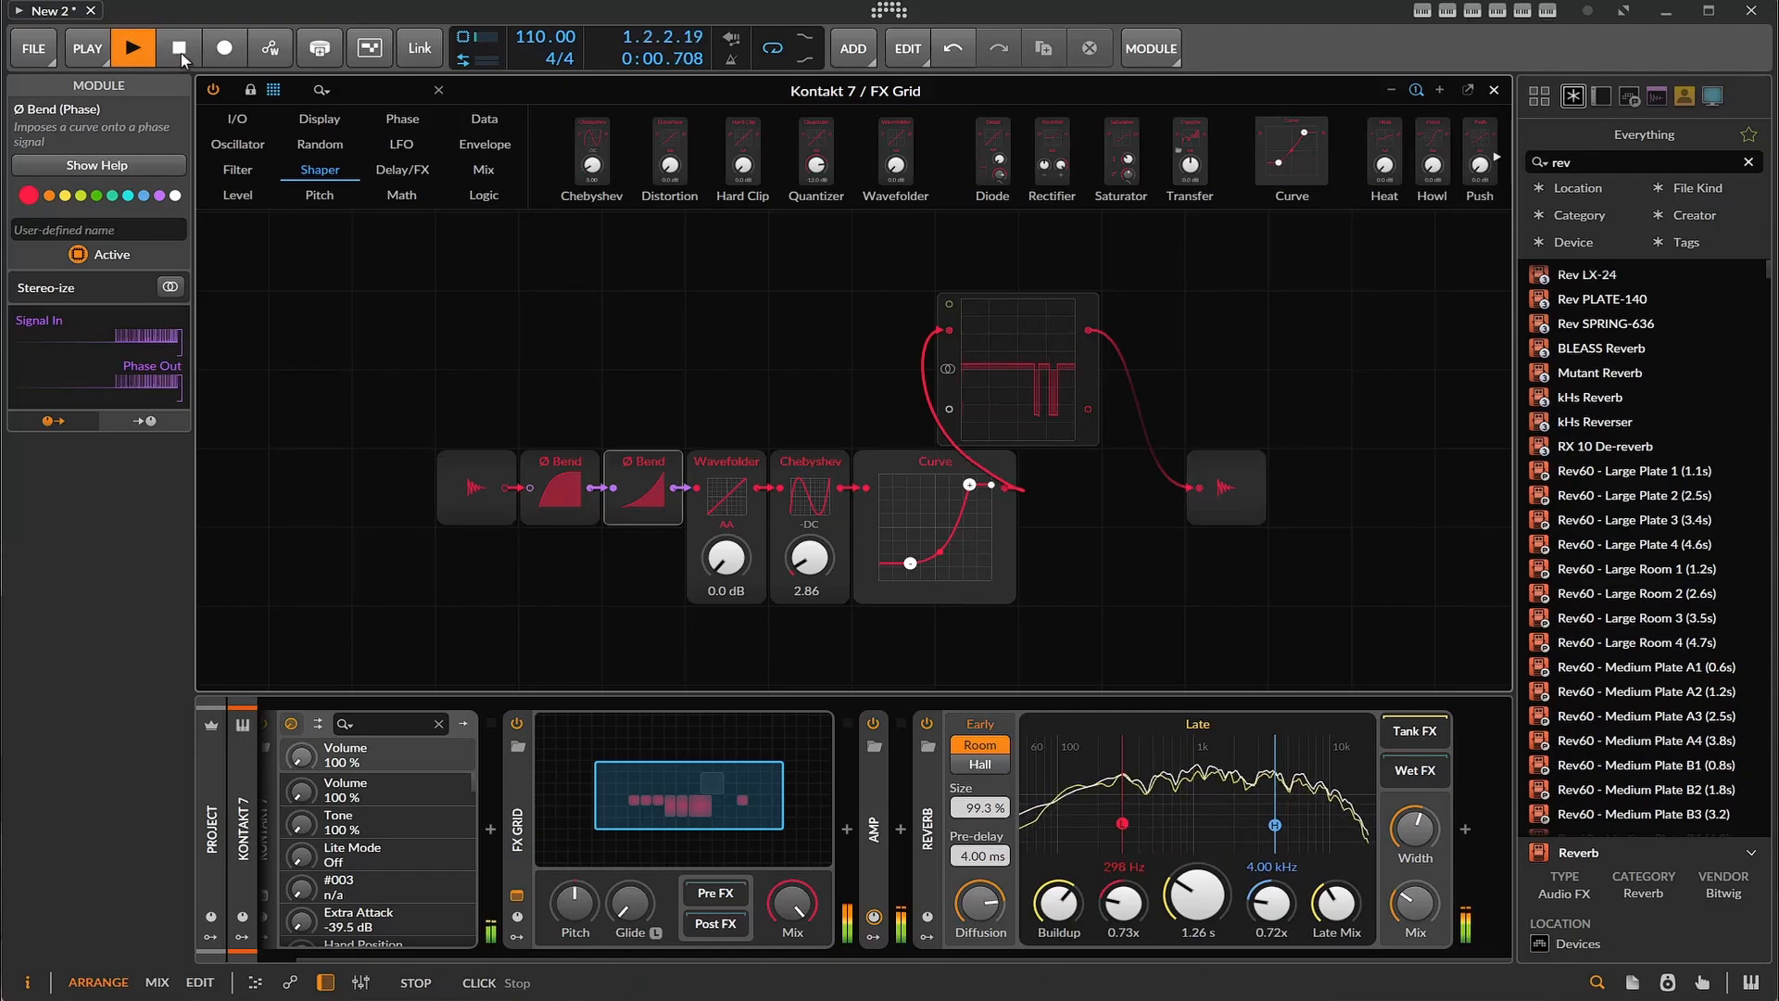
{"action": "left_click", "coordinate": [874, 828]}
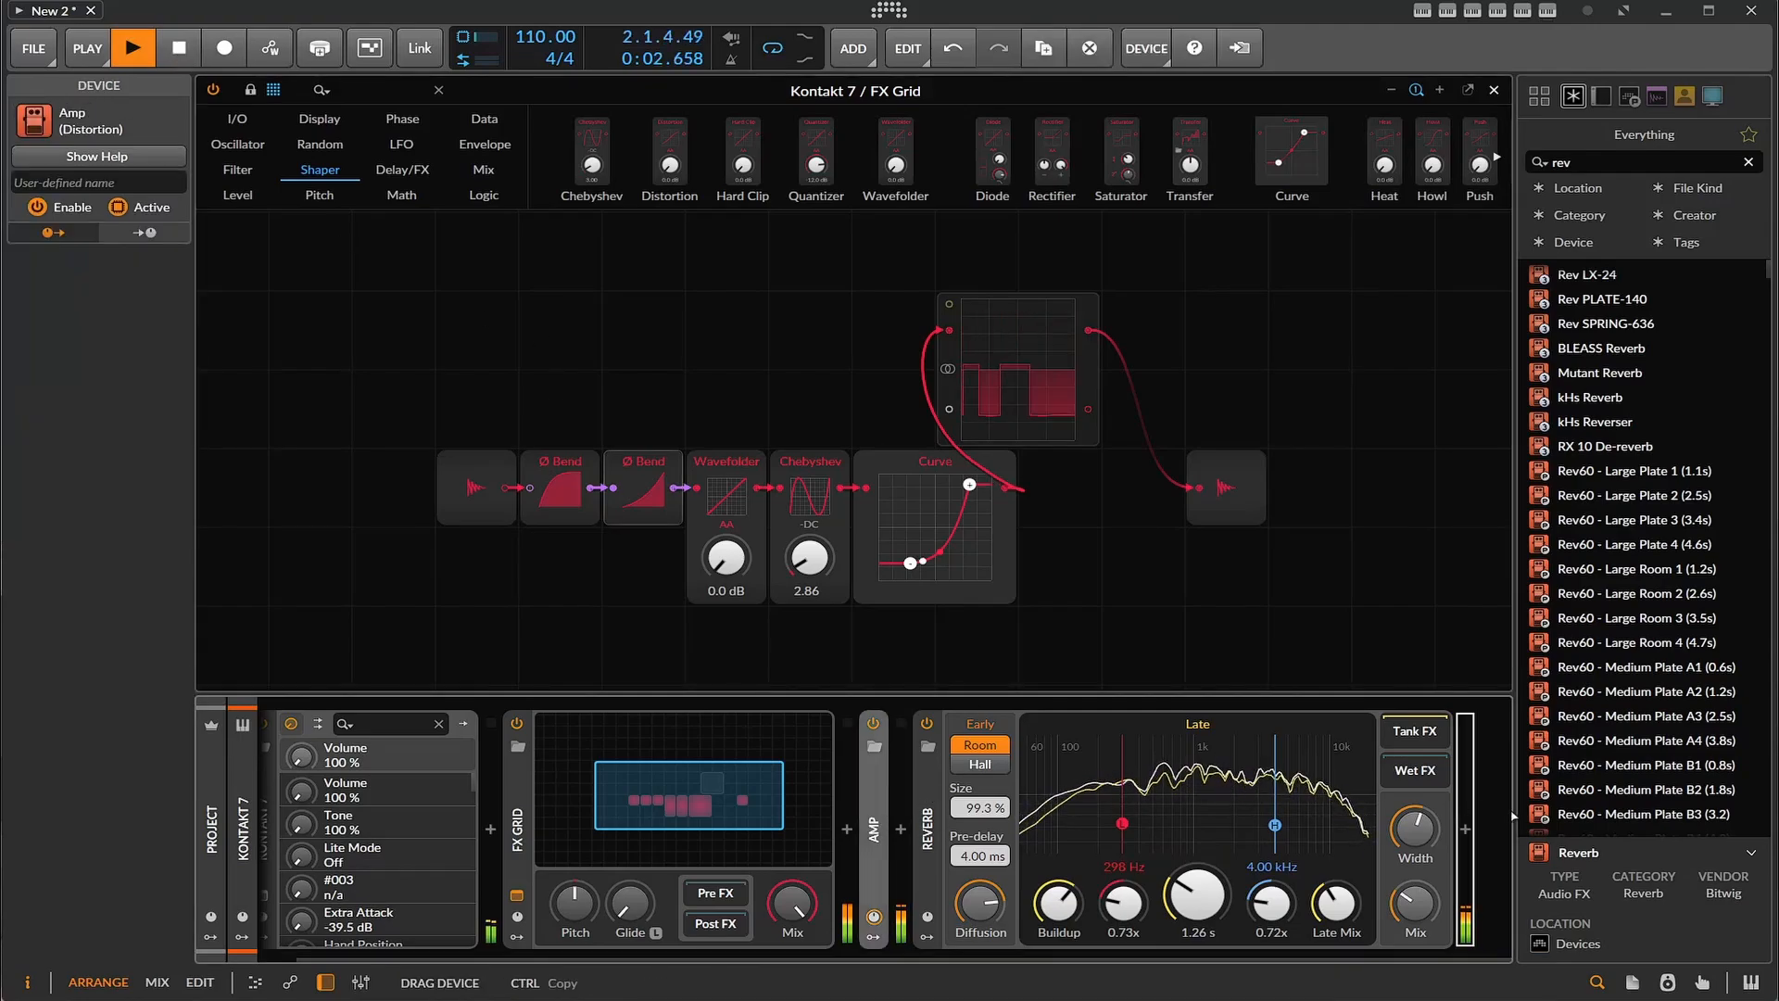
{"action": "left_click_drag", "start_coordinate": [873, 828], "coordinate": [1438, 824]}
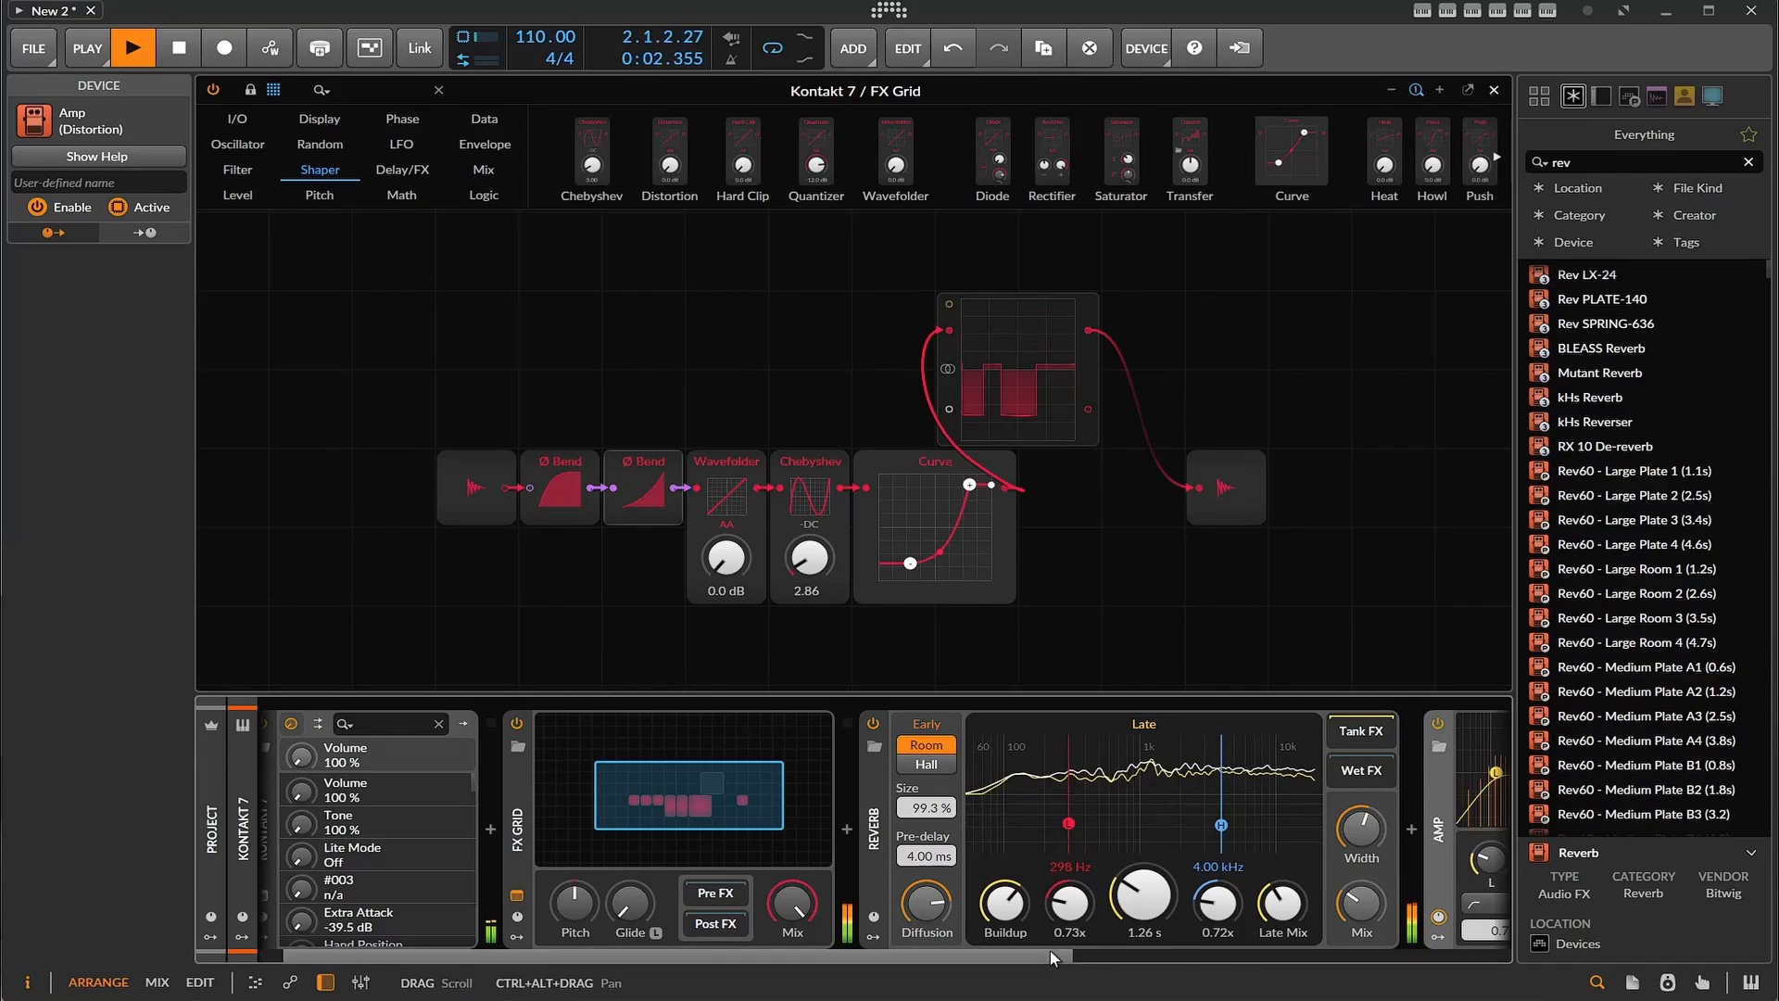
{"action": "left_click_drag", "start_coordinate": [1052, 957], "coordinate": [1427, 957]}
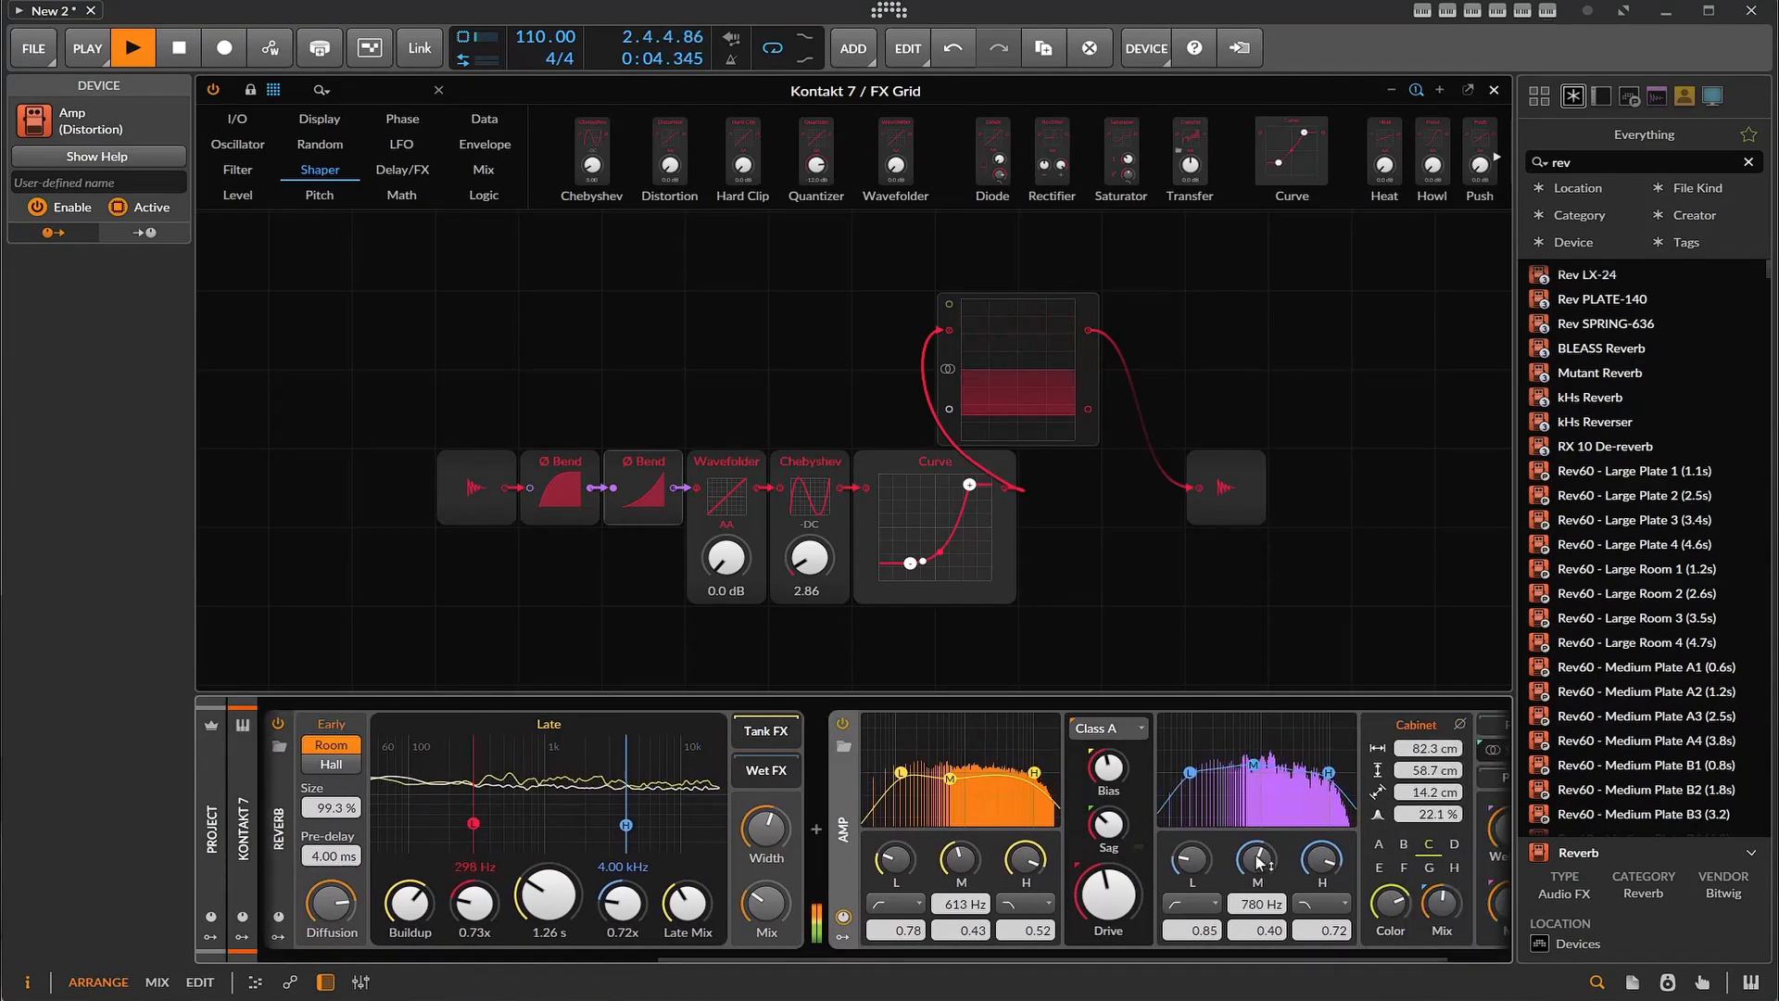
- Reshape the Amp's sound by boosting the post-drive EQ mids, cutting its lows and highs, raising Drive and adjusting Sag and Bias; stop playback
{"action": "left_click_drag", "start_coordinate": [1260, 862], "coordinate": [1322, 897]}
{"action": "left_click_drag", "start_coordinate": [1193, 861], "coordinate": [1193, 897]}
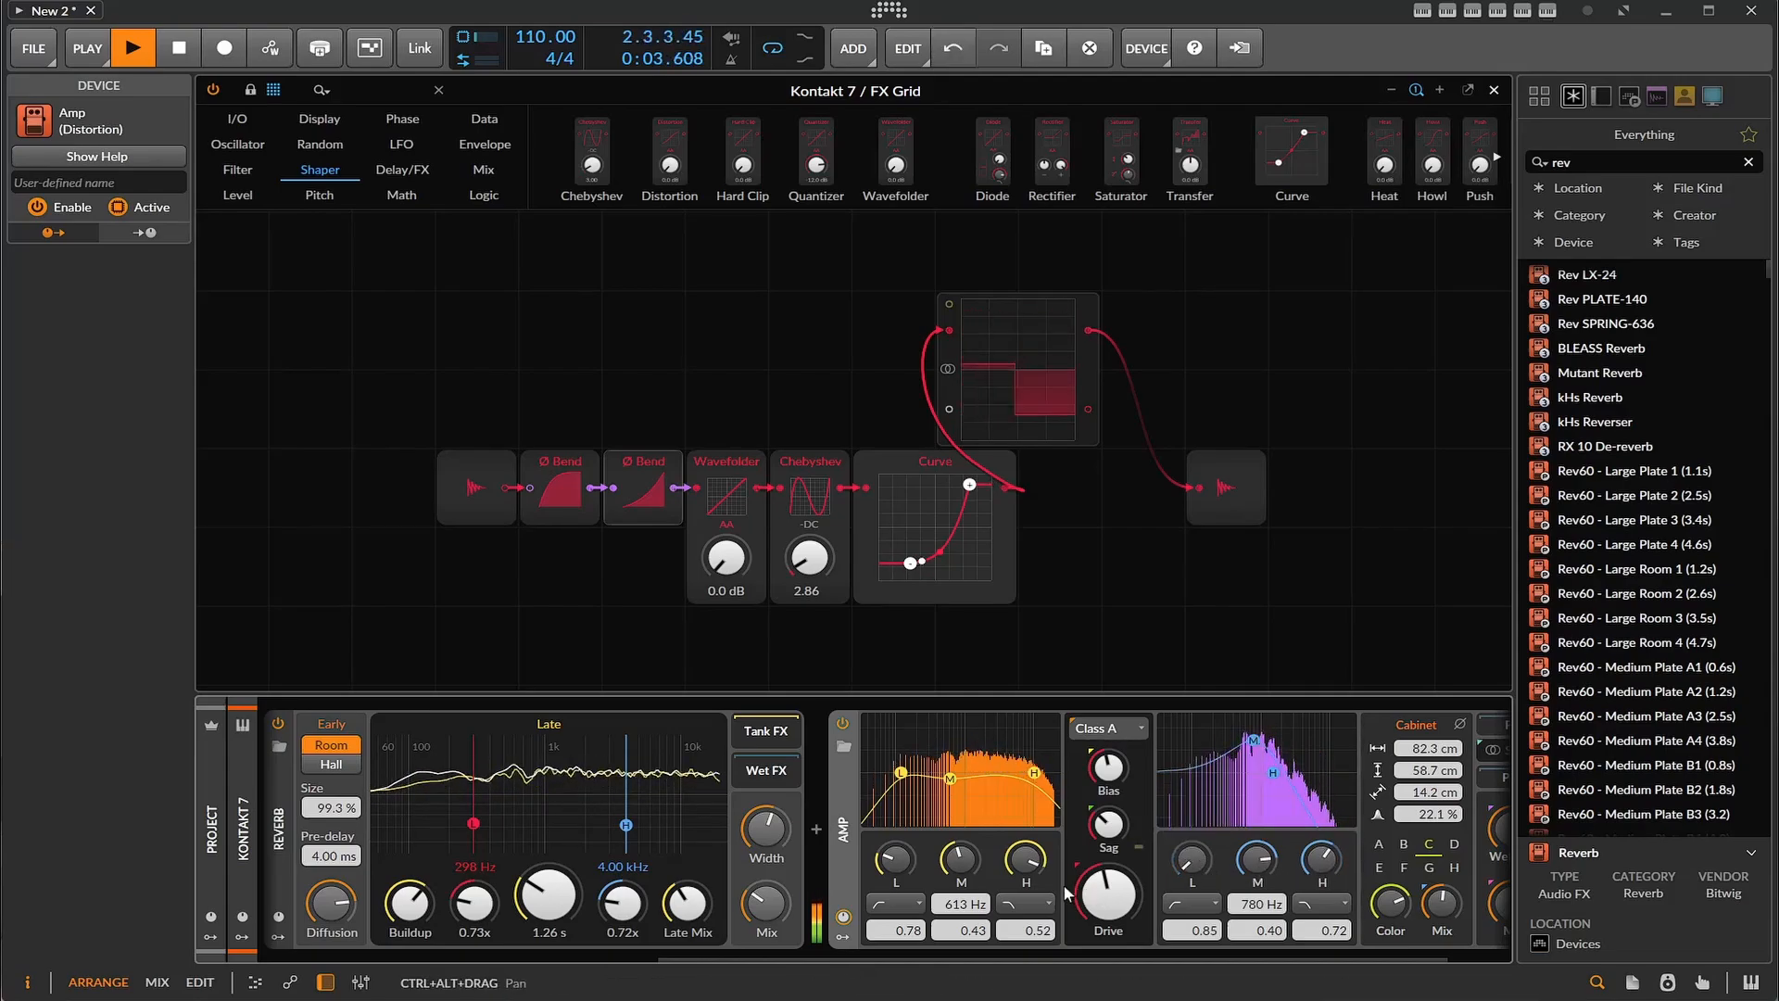
{"action": "left_click", "coordinate": [1108, 823]}
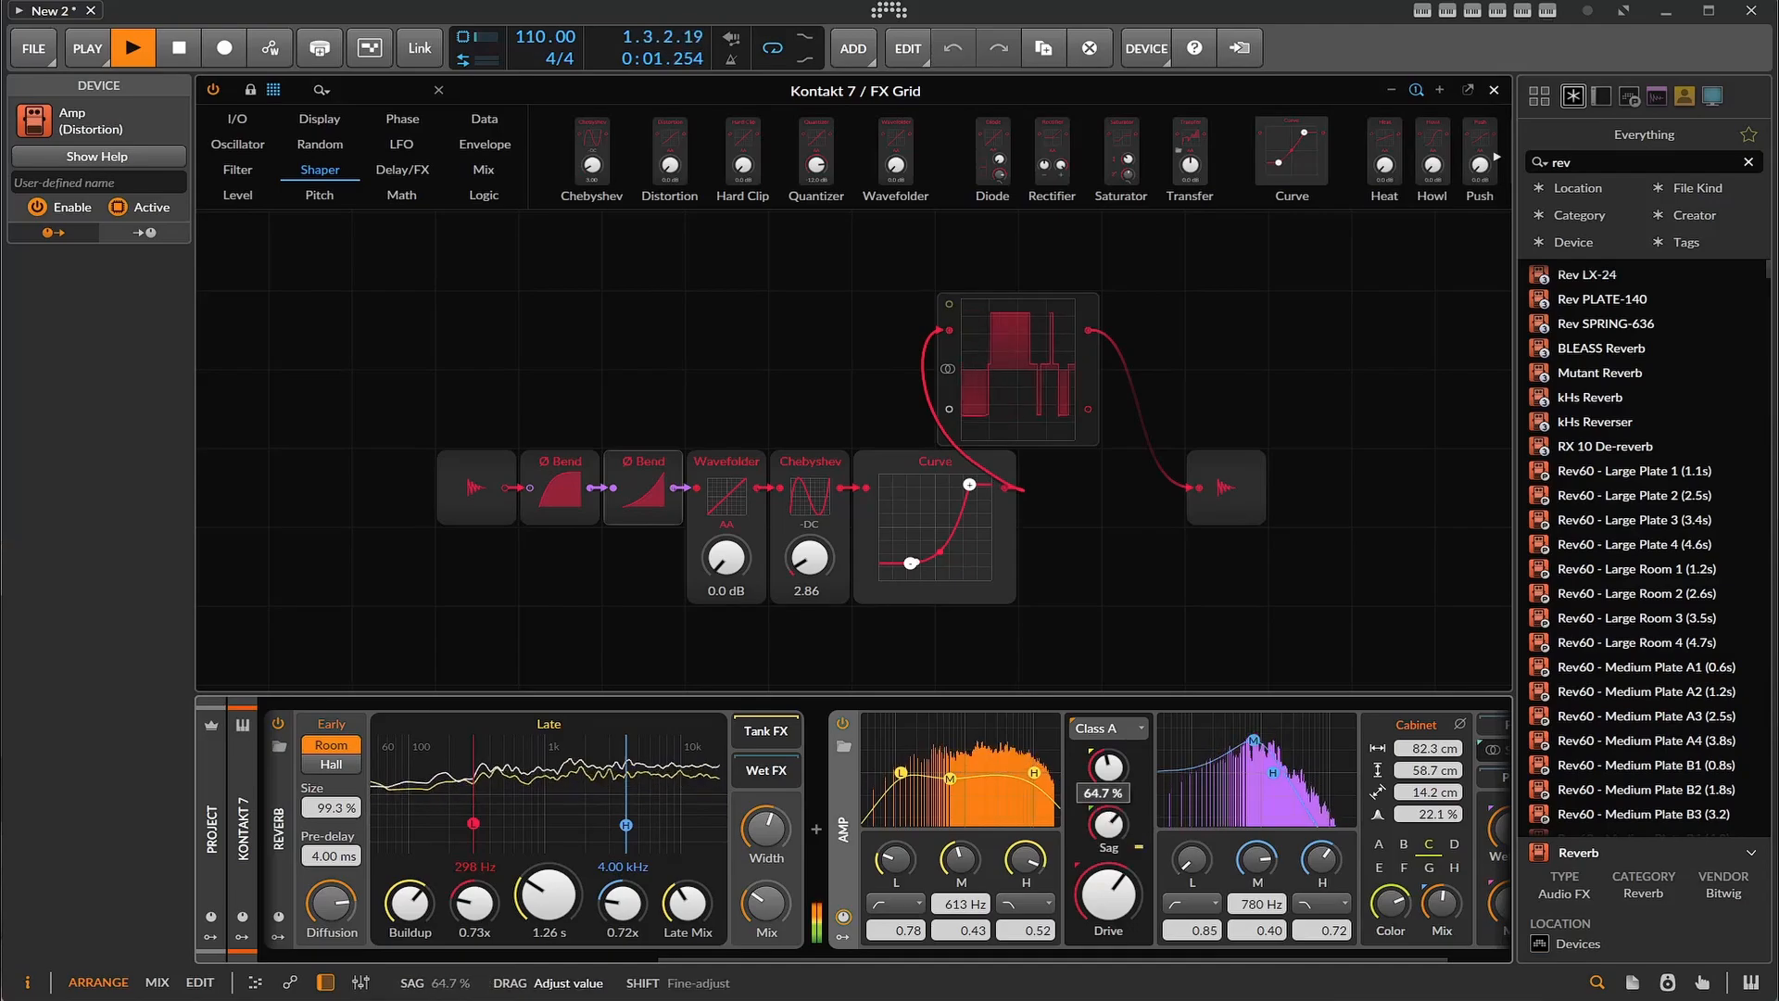
{"action": "left_click_drag", "start_coordinate": [1108, 823], "coordinate": [1109, 888]}
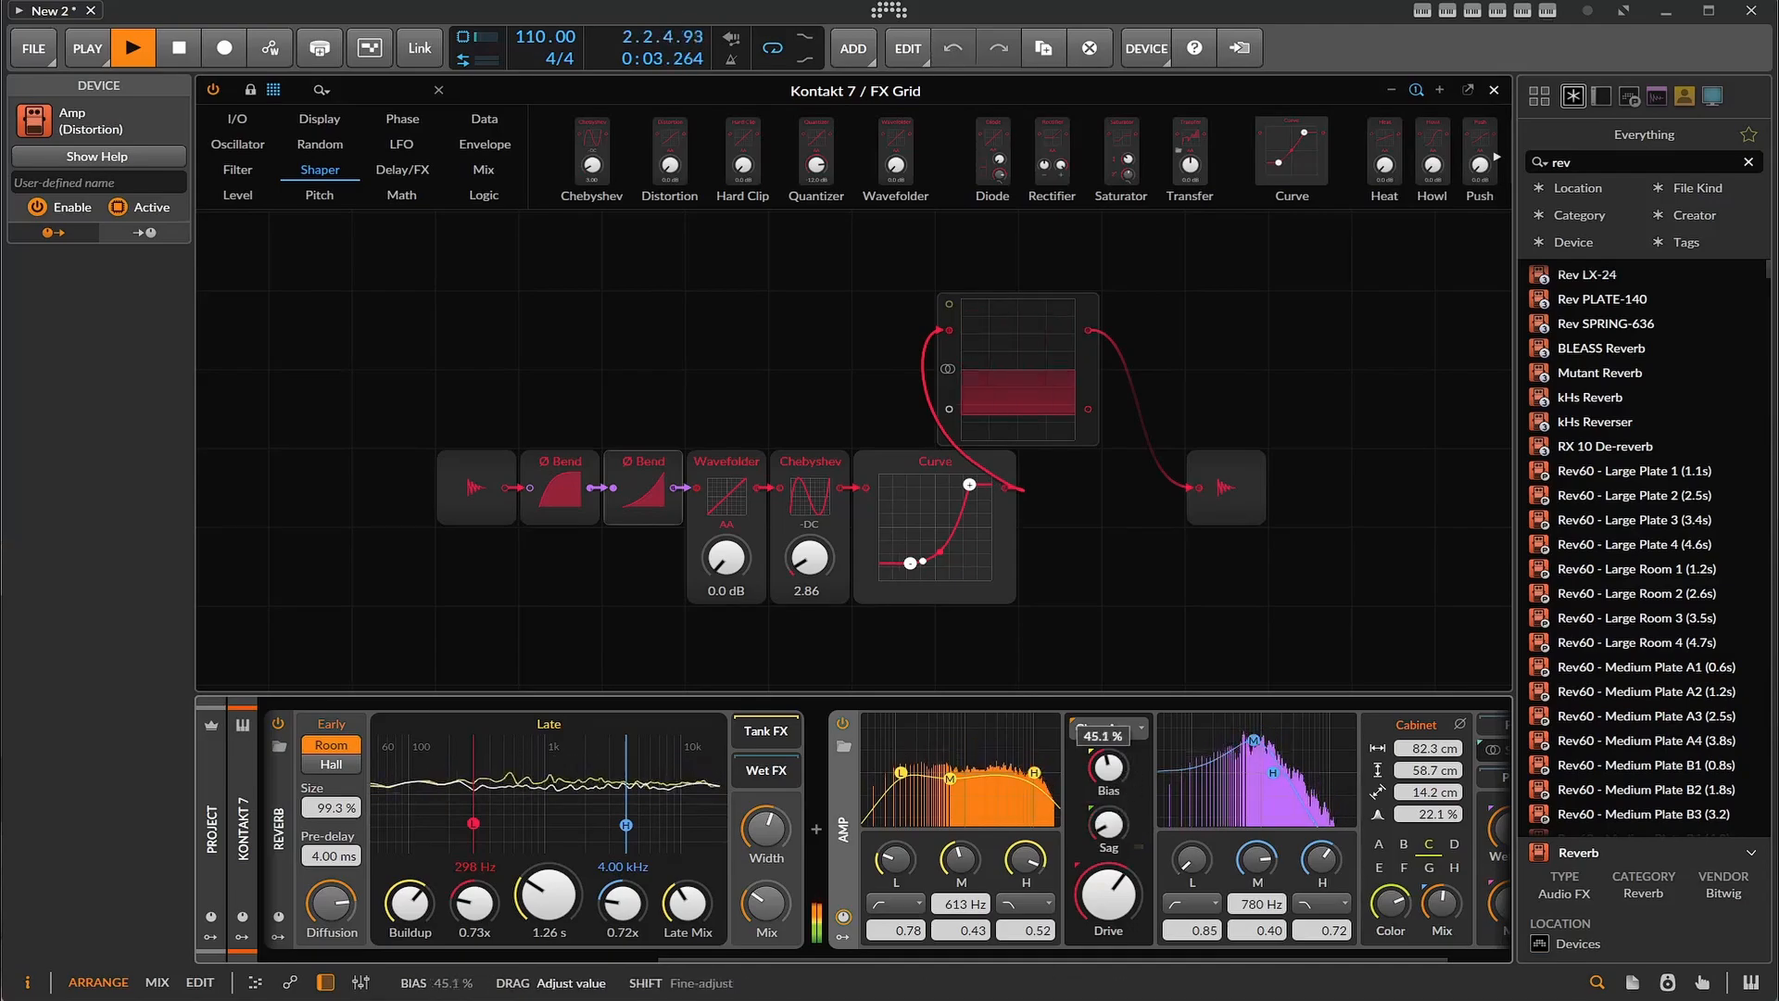
{"action": "left_click_drag", "start_coordinate": [1120, 759], "coordinate": [1119, 791]}
{"action": "key", "text": "space"}
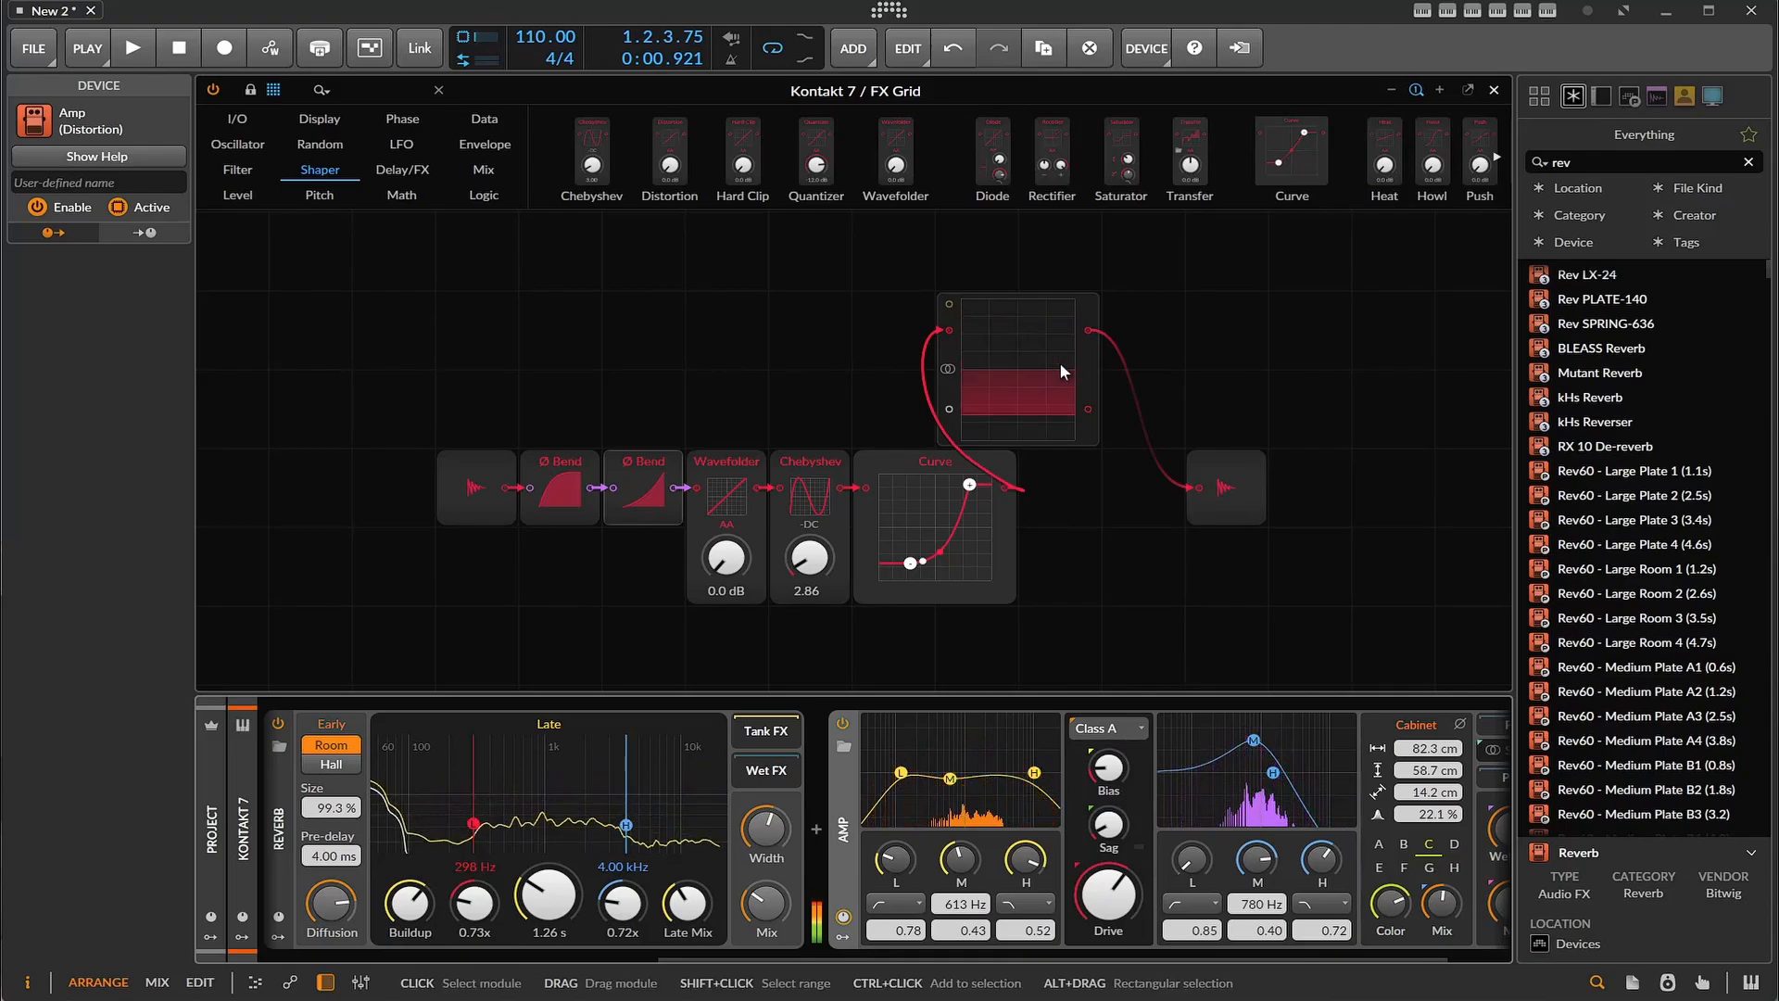
- Disable the Amp, open the Kontakt 7 window and try the pitch bend and modulation controls of the Jupiter guitar
{"action": "left_click", "coordinate": [842, 726]}
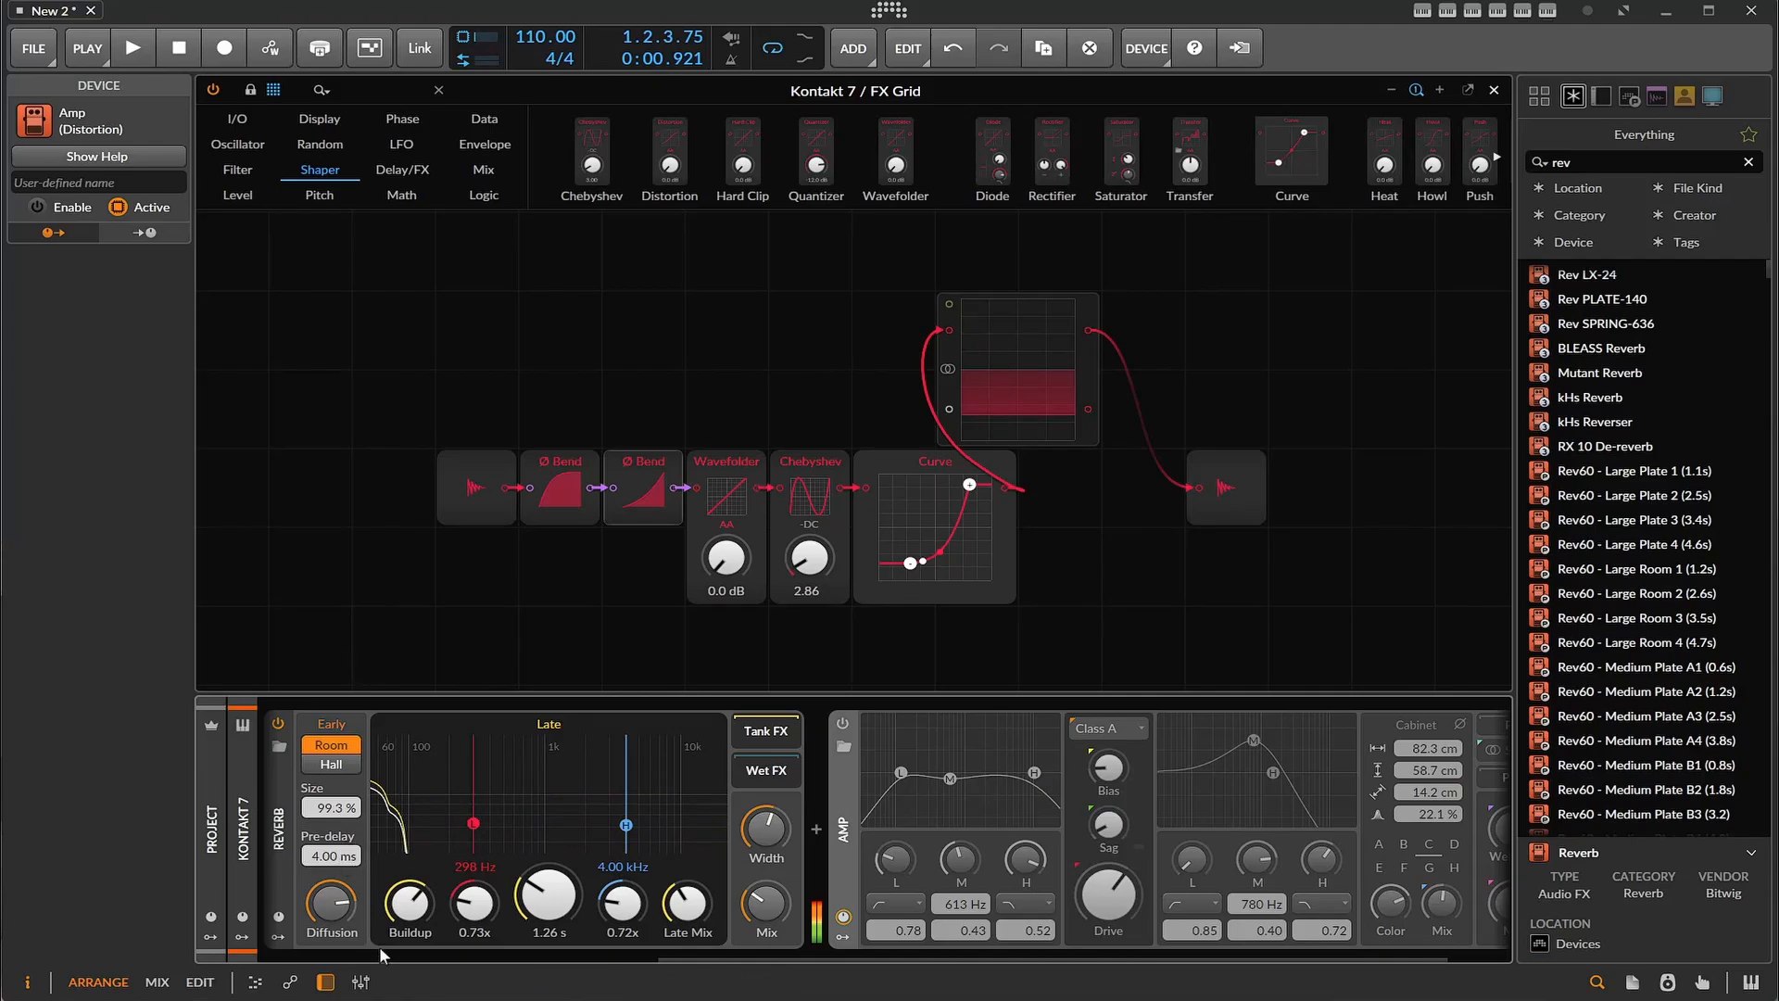
{"action": "left_click", "coordinate": [513, 954]}
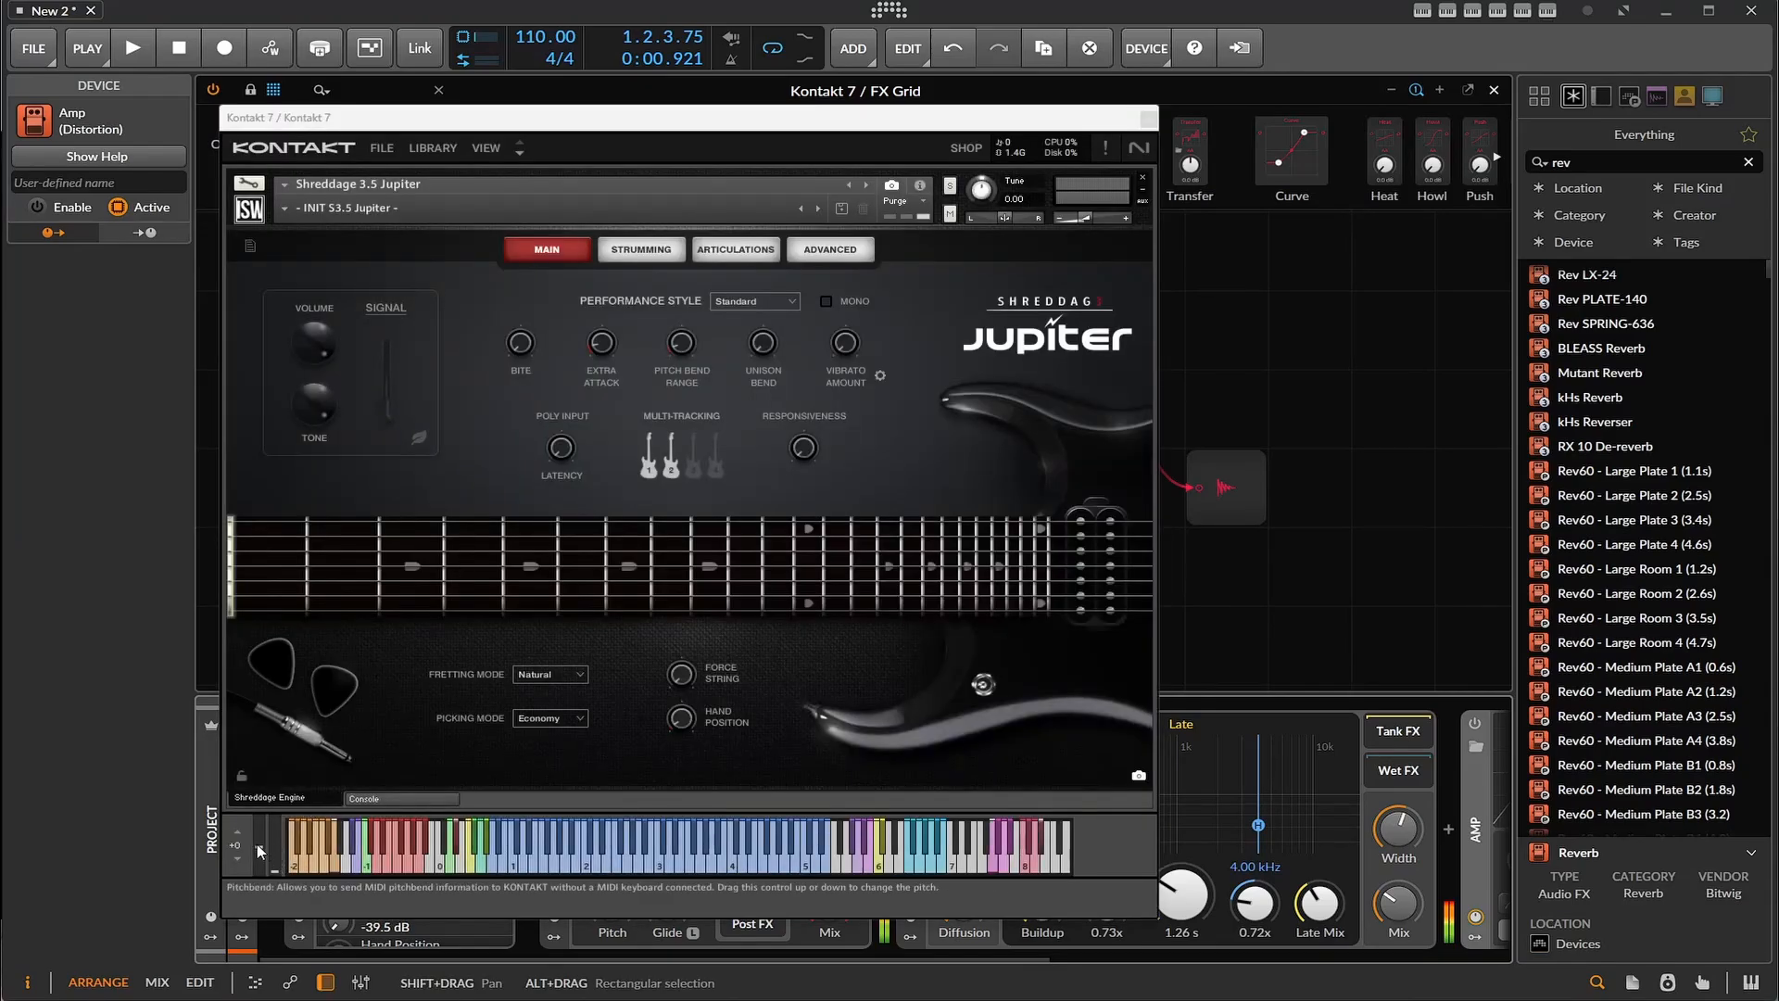
{"action": "left_click_drag", "start_coordinate": [259, 851], "coordinate": [260, 922]}
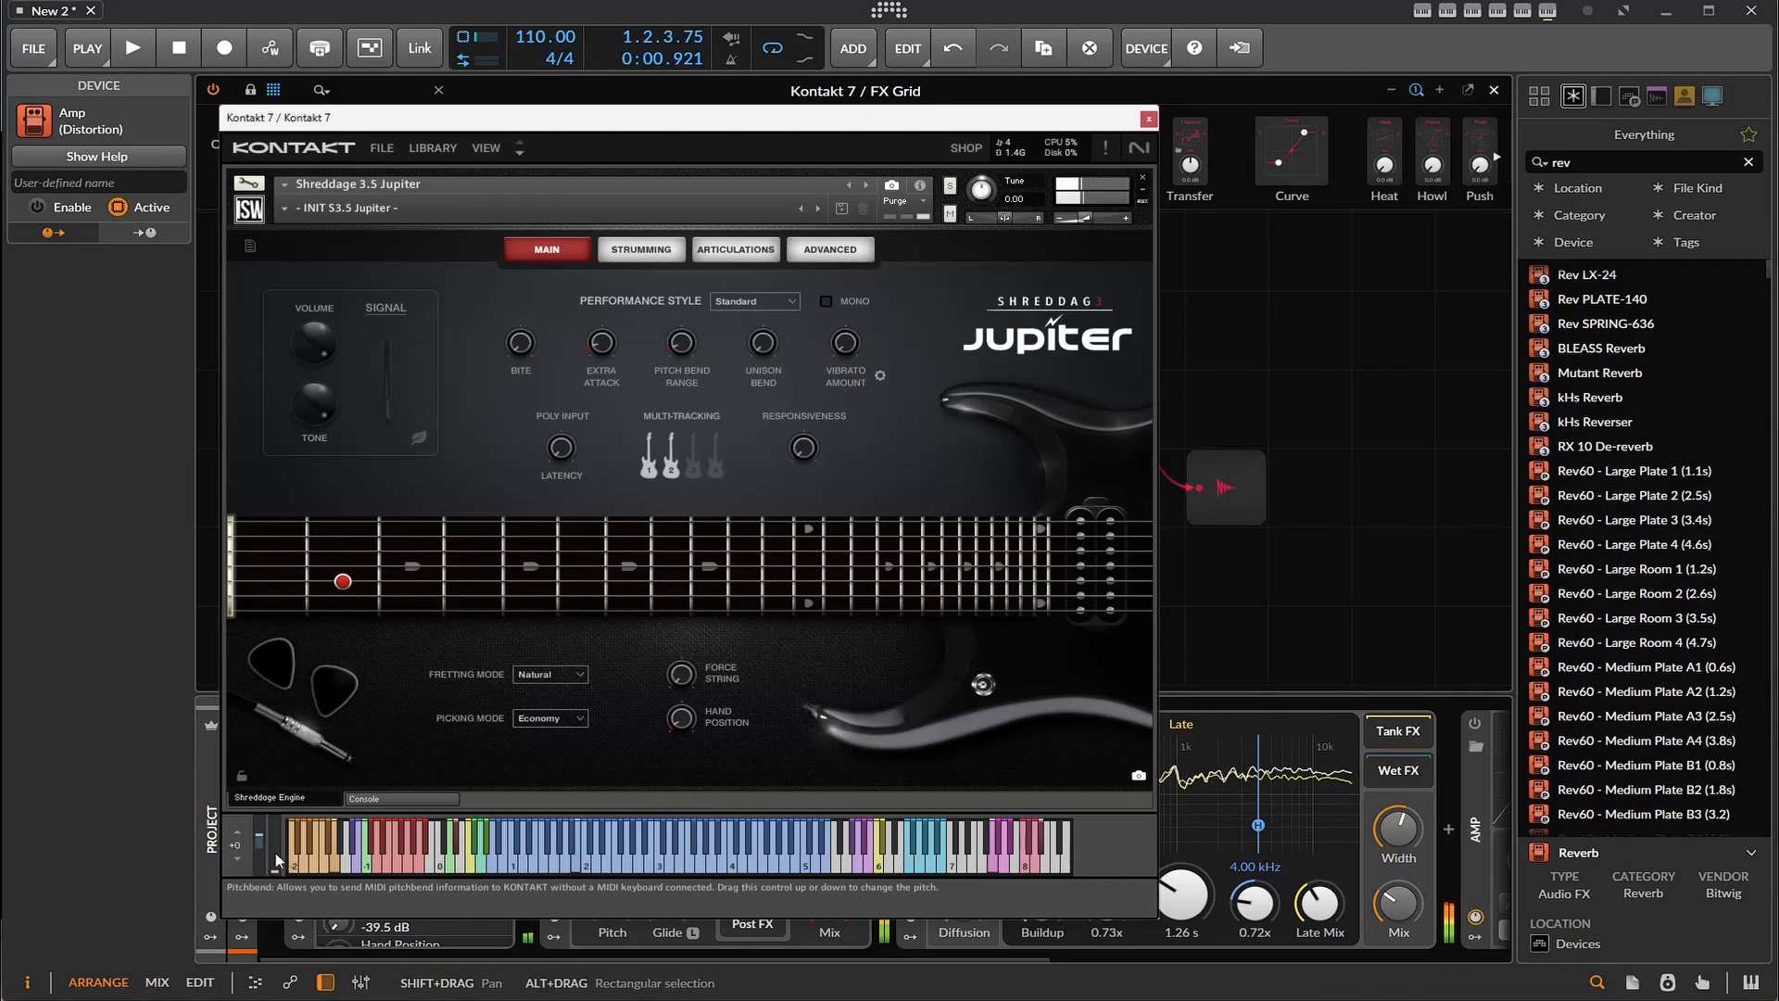
{"action": "left_click_drag", "start_coordinate": [281, 817], "coordinate": [281, 827]}
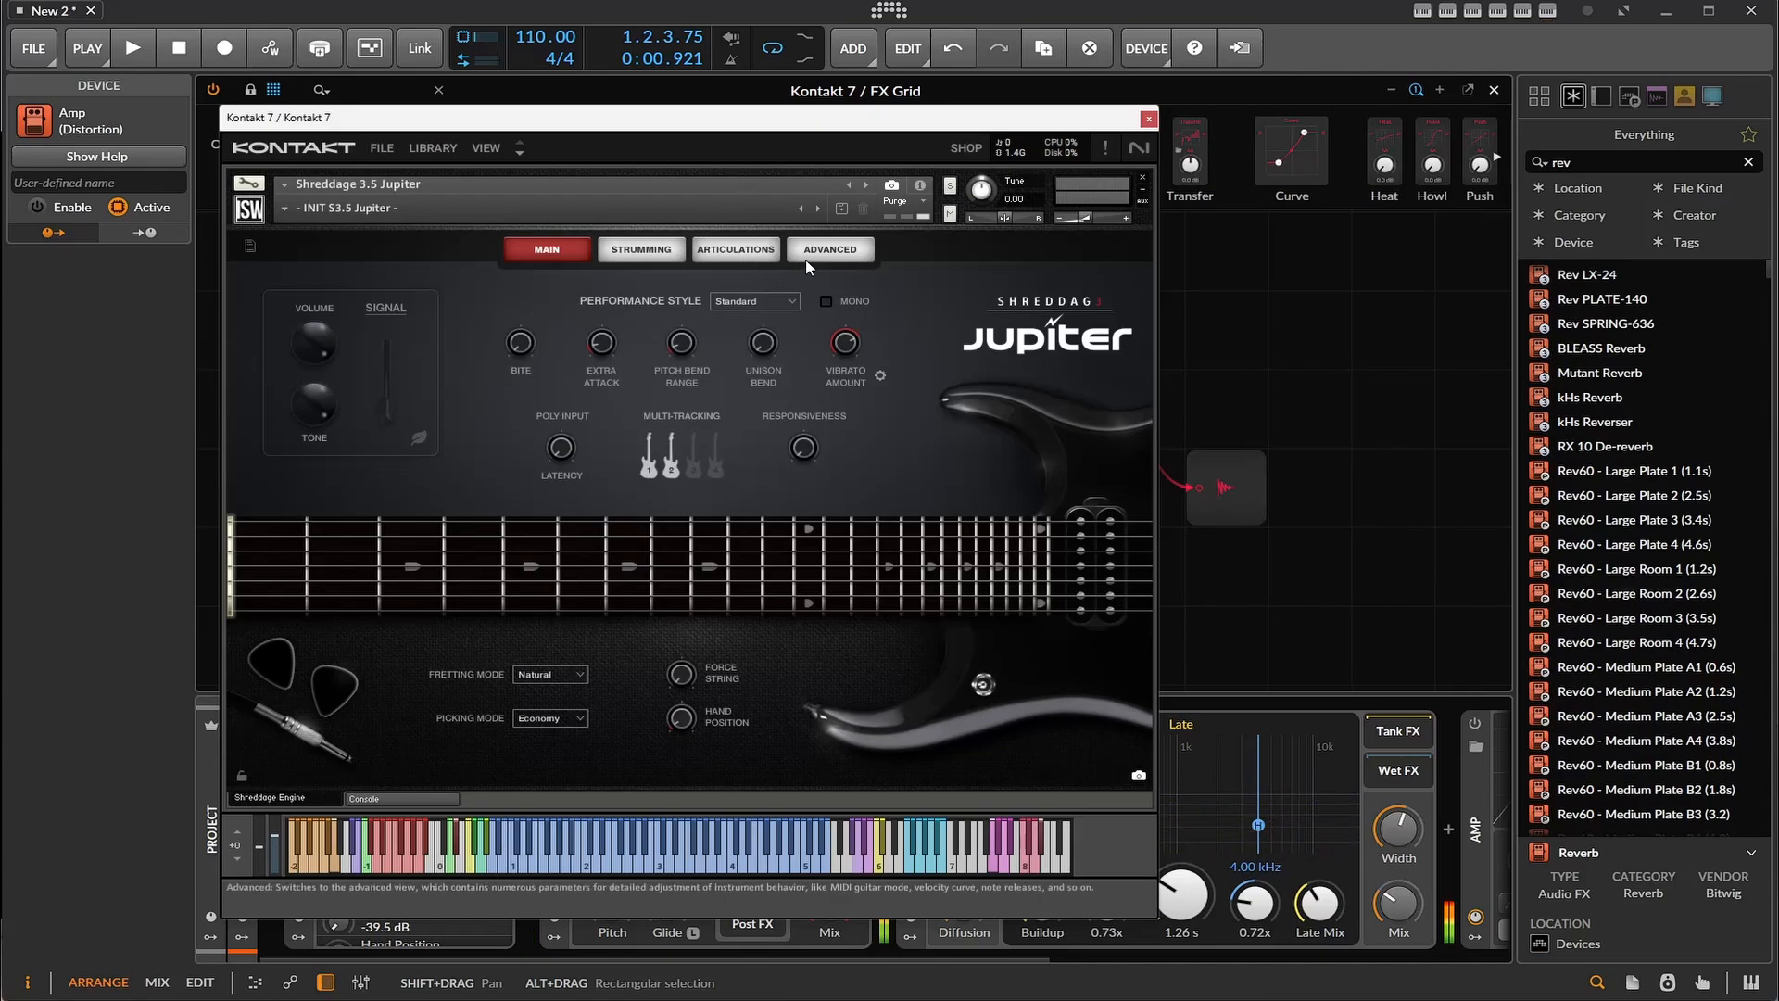
- Show Jupiter's articulations and adjust the envelope of the Sustain articulation
{"action": "left_click", "coordinate": [756, 252]}
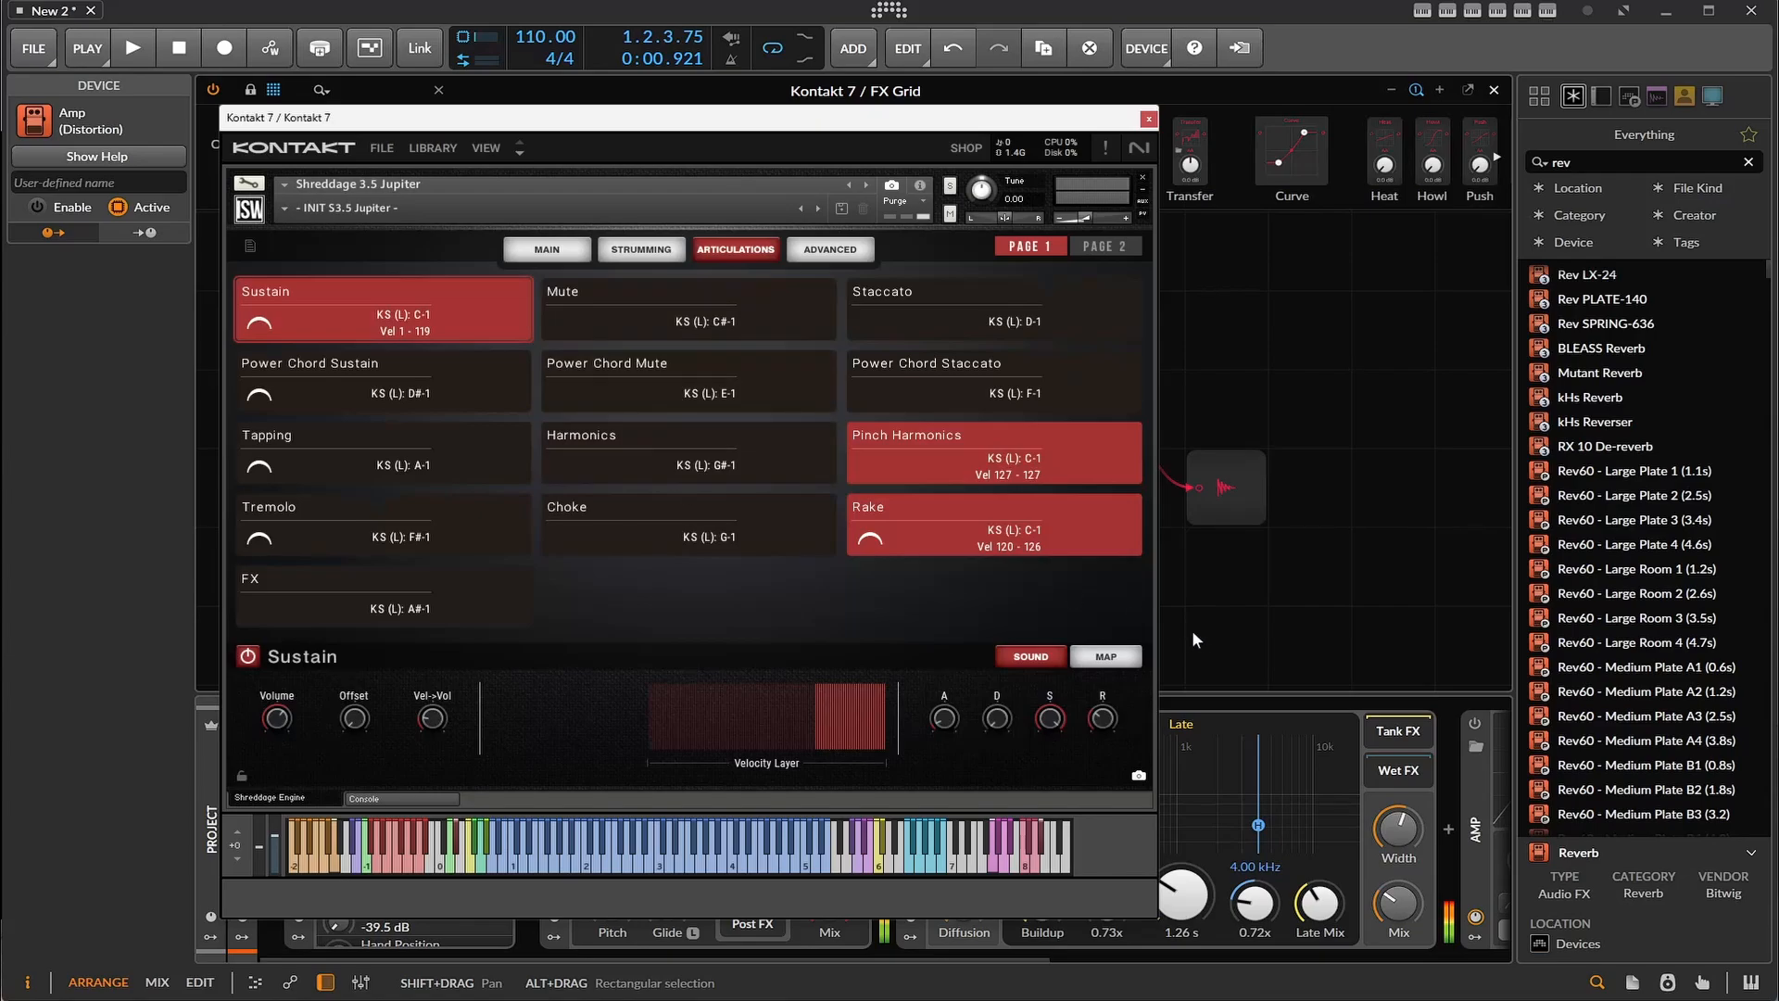
{"action": "left_click_drag", "start_coordinate": [1098, 719], "coordinate": [1108, 689]}
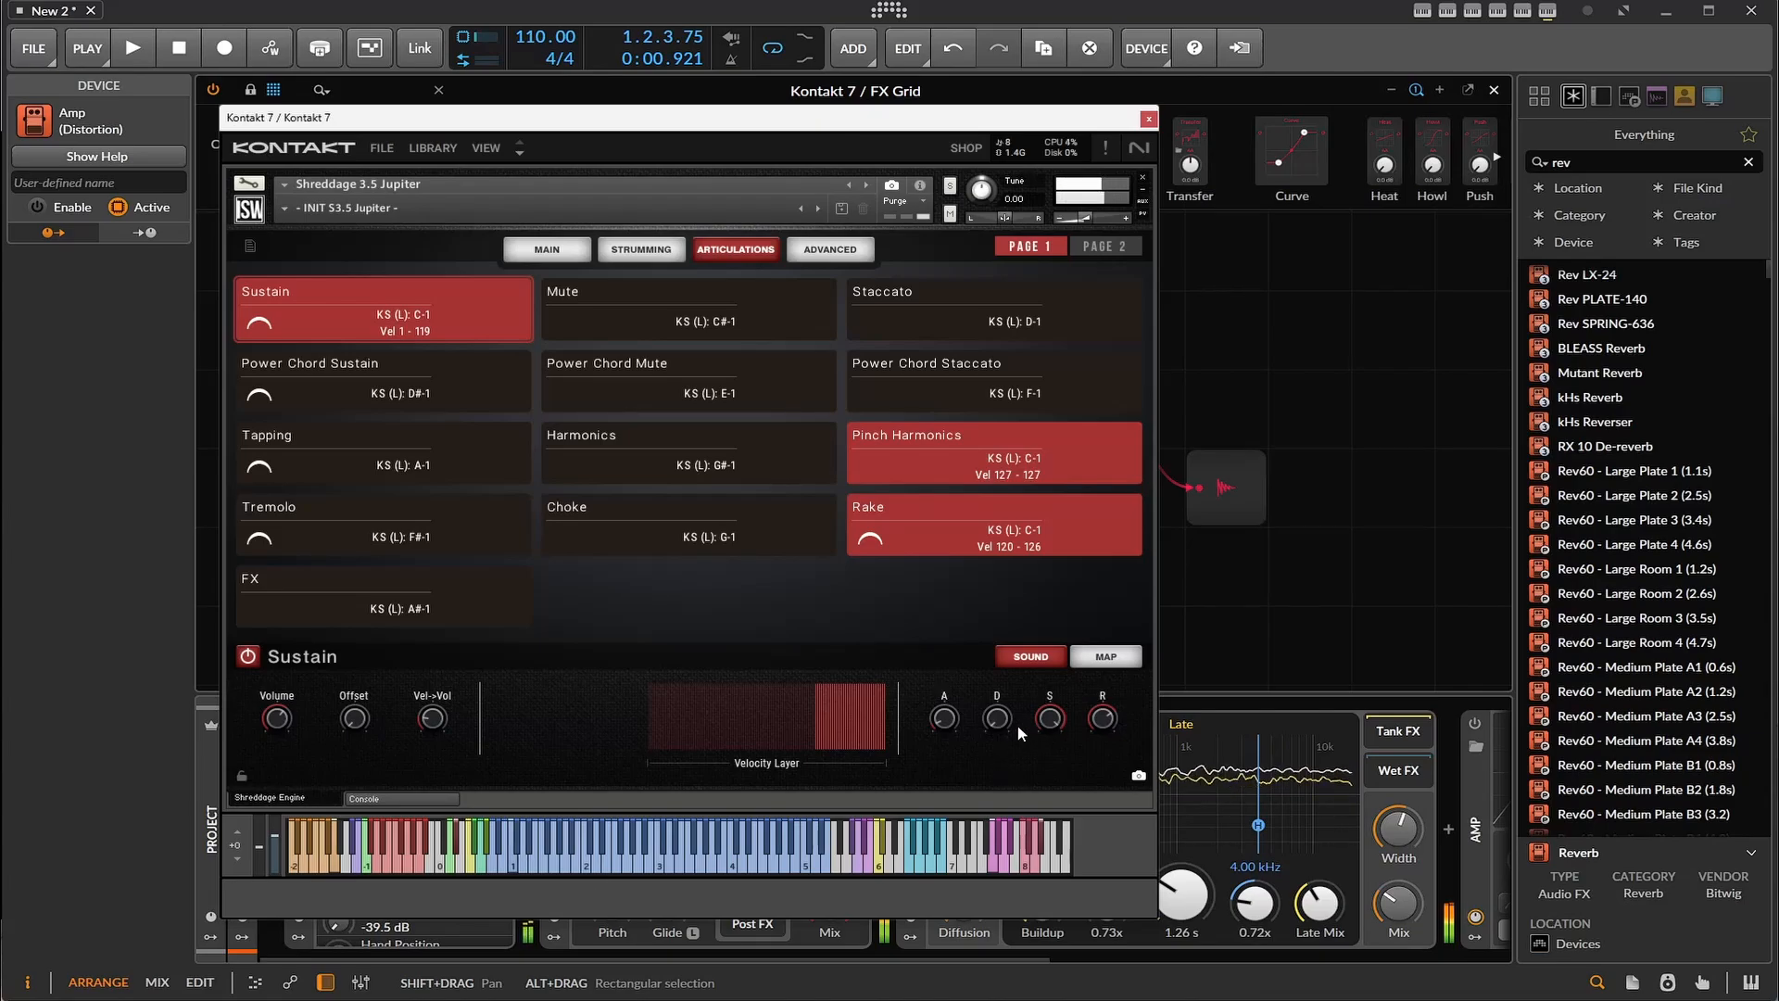
{"action": "left_click_drag", "start_coordinate": [947, 725], "coordinate": [948, 658]}
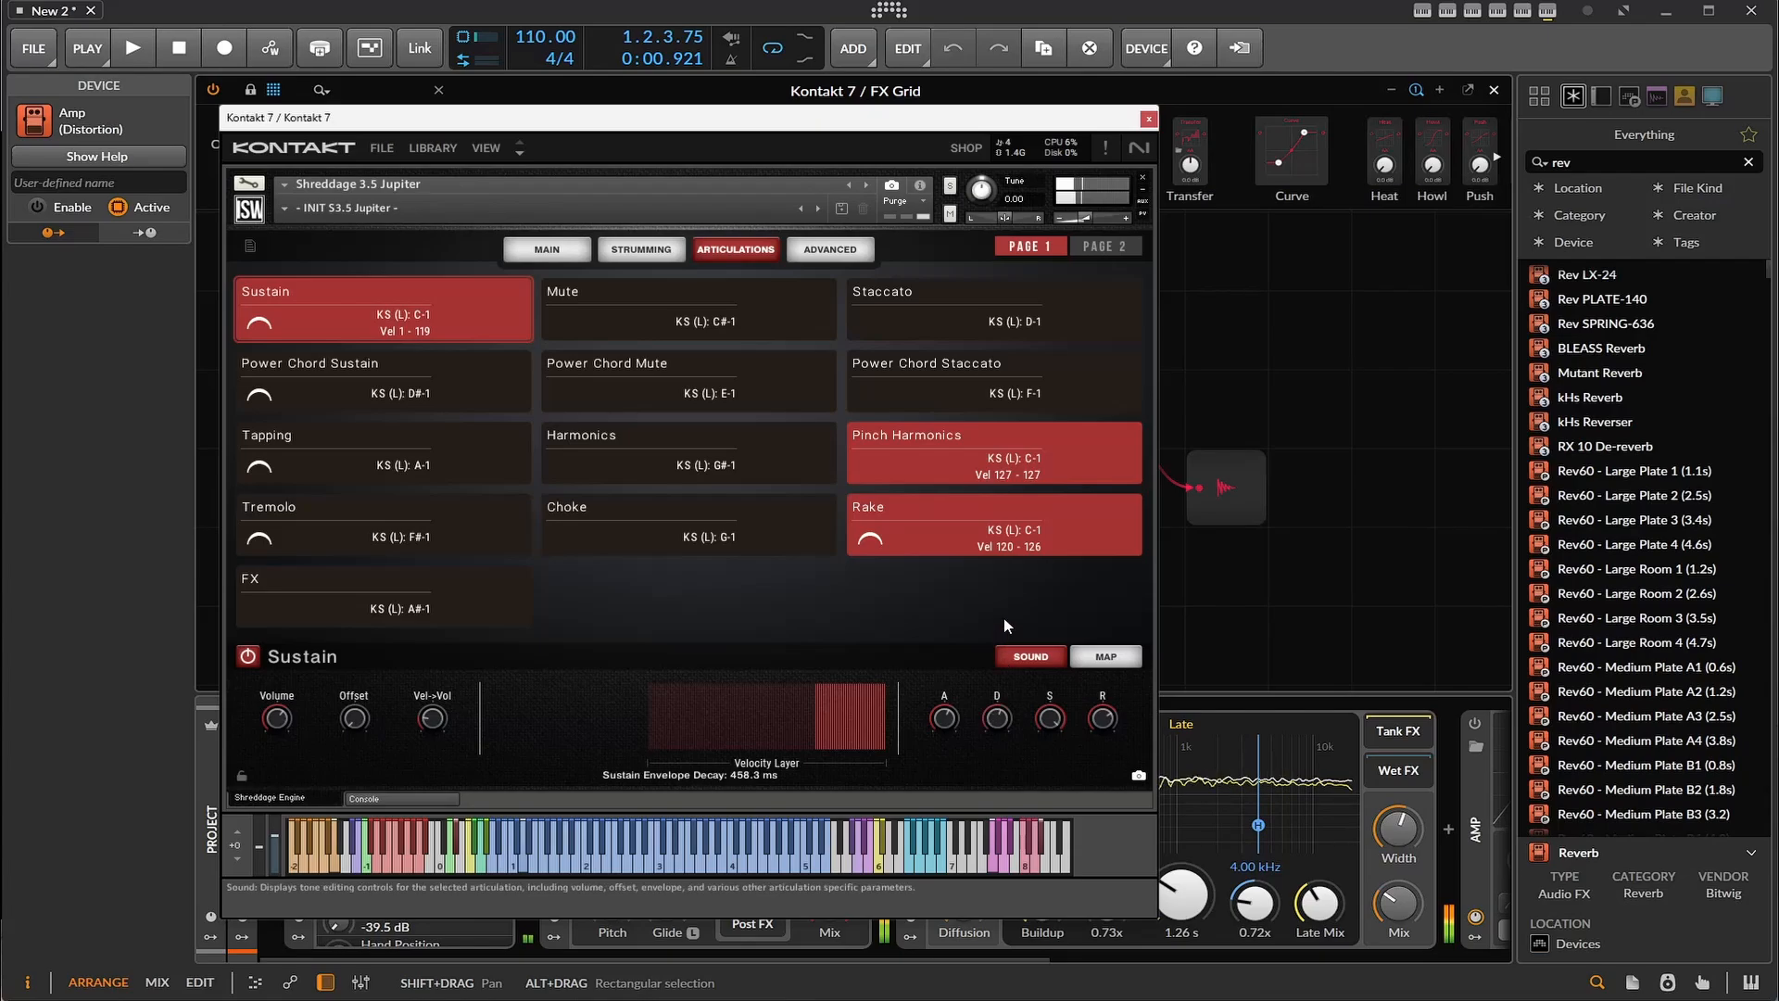
{"action": "left_click_drag", "start_coordinate": [1006, 604], "coordinate": [1006, 601]}
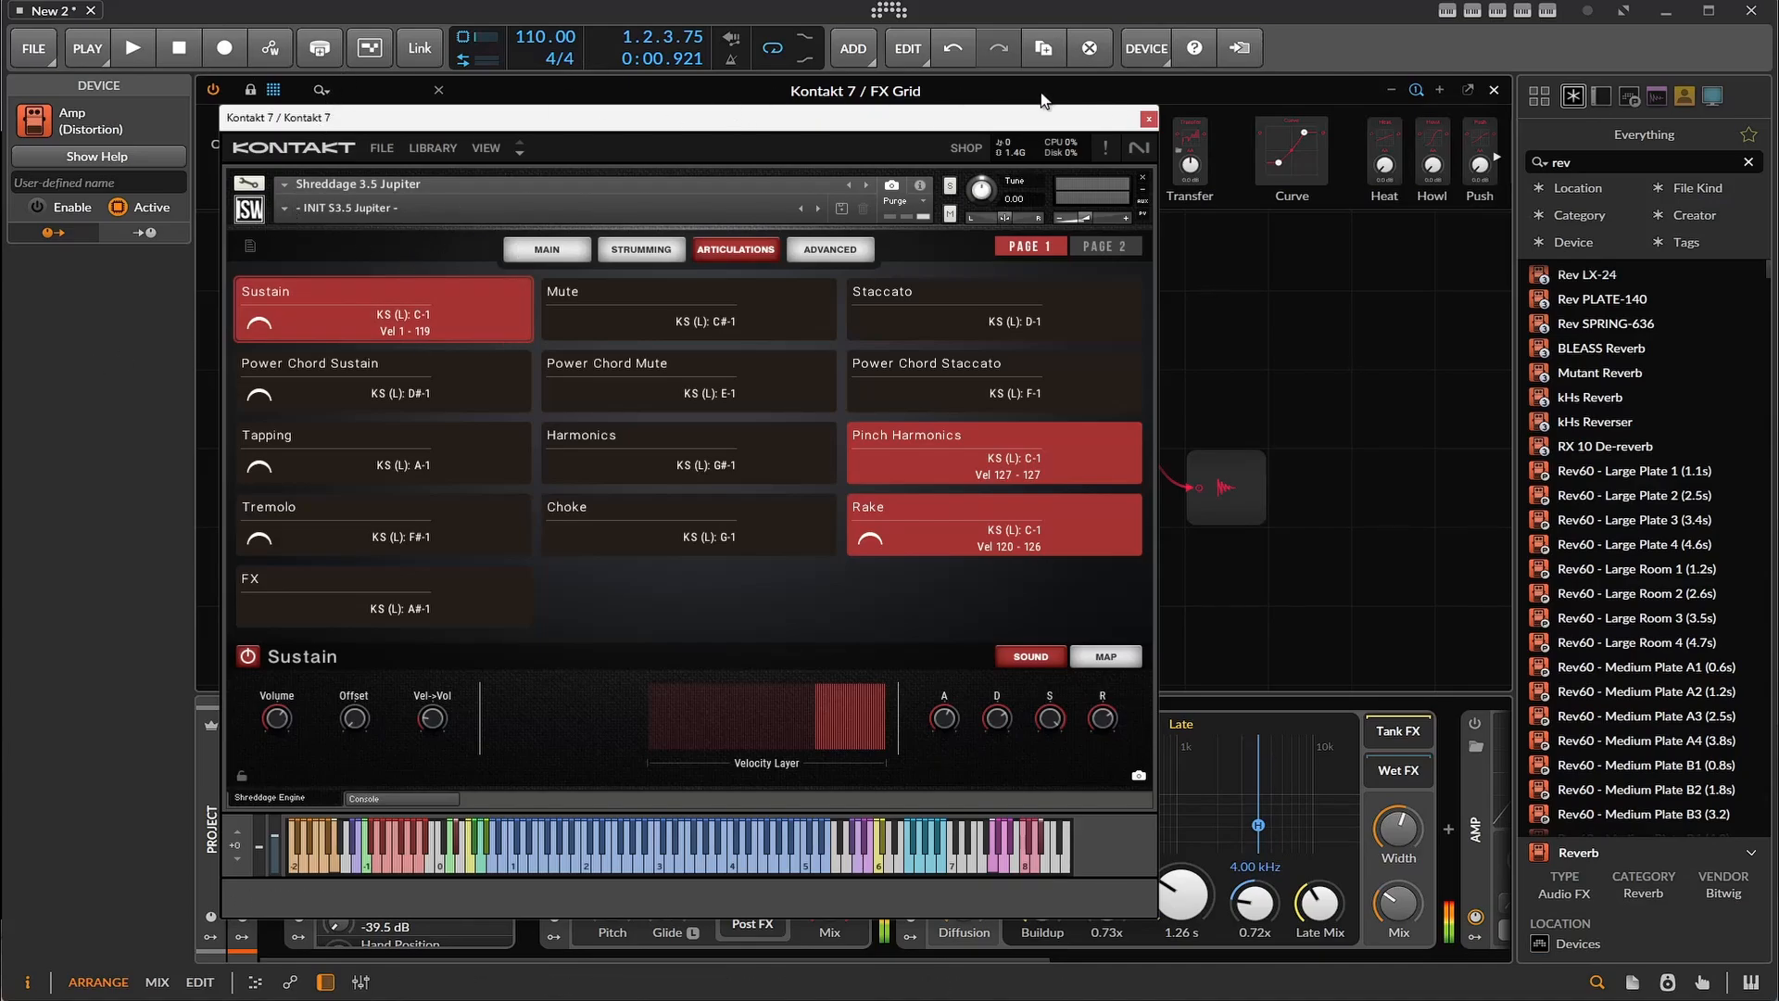
- Load the Jupiter 3.5 Brit Power Lead preset in Kontakt and close the instrument window
{"action": "left_click", "coordinate": [290, 208]}
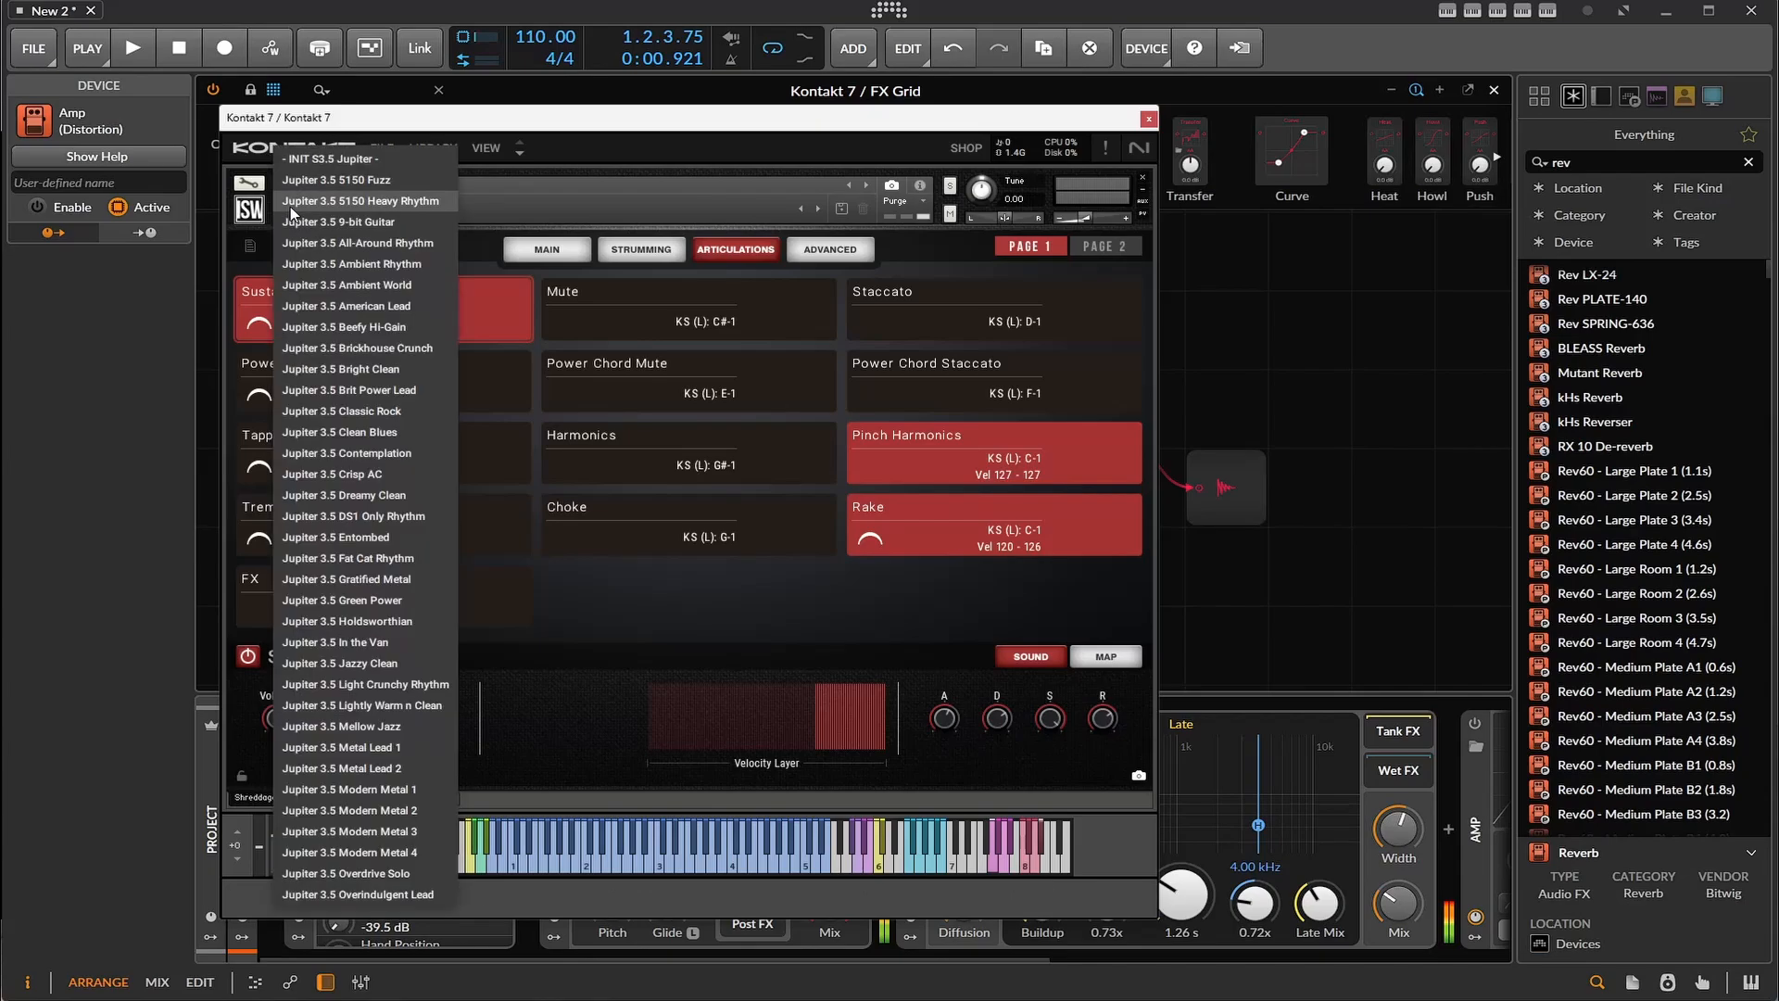
{"action": "left_click", "coordinate": [430, 391]}
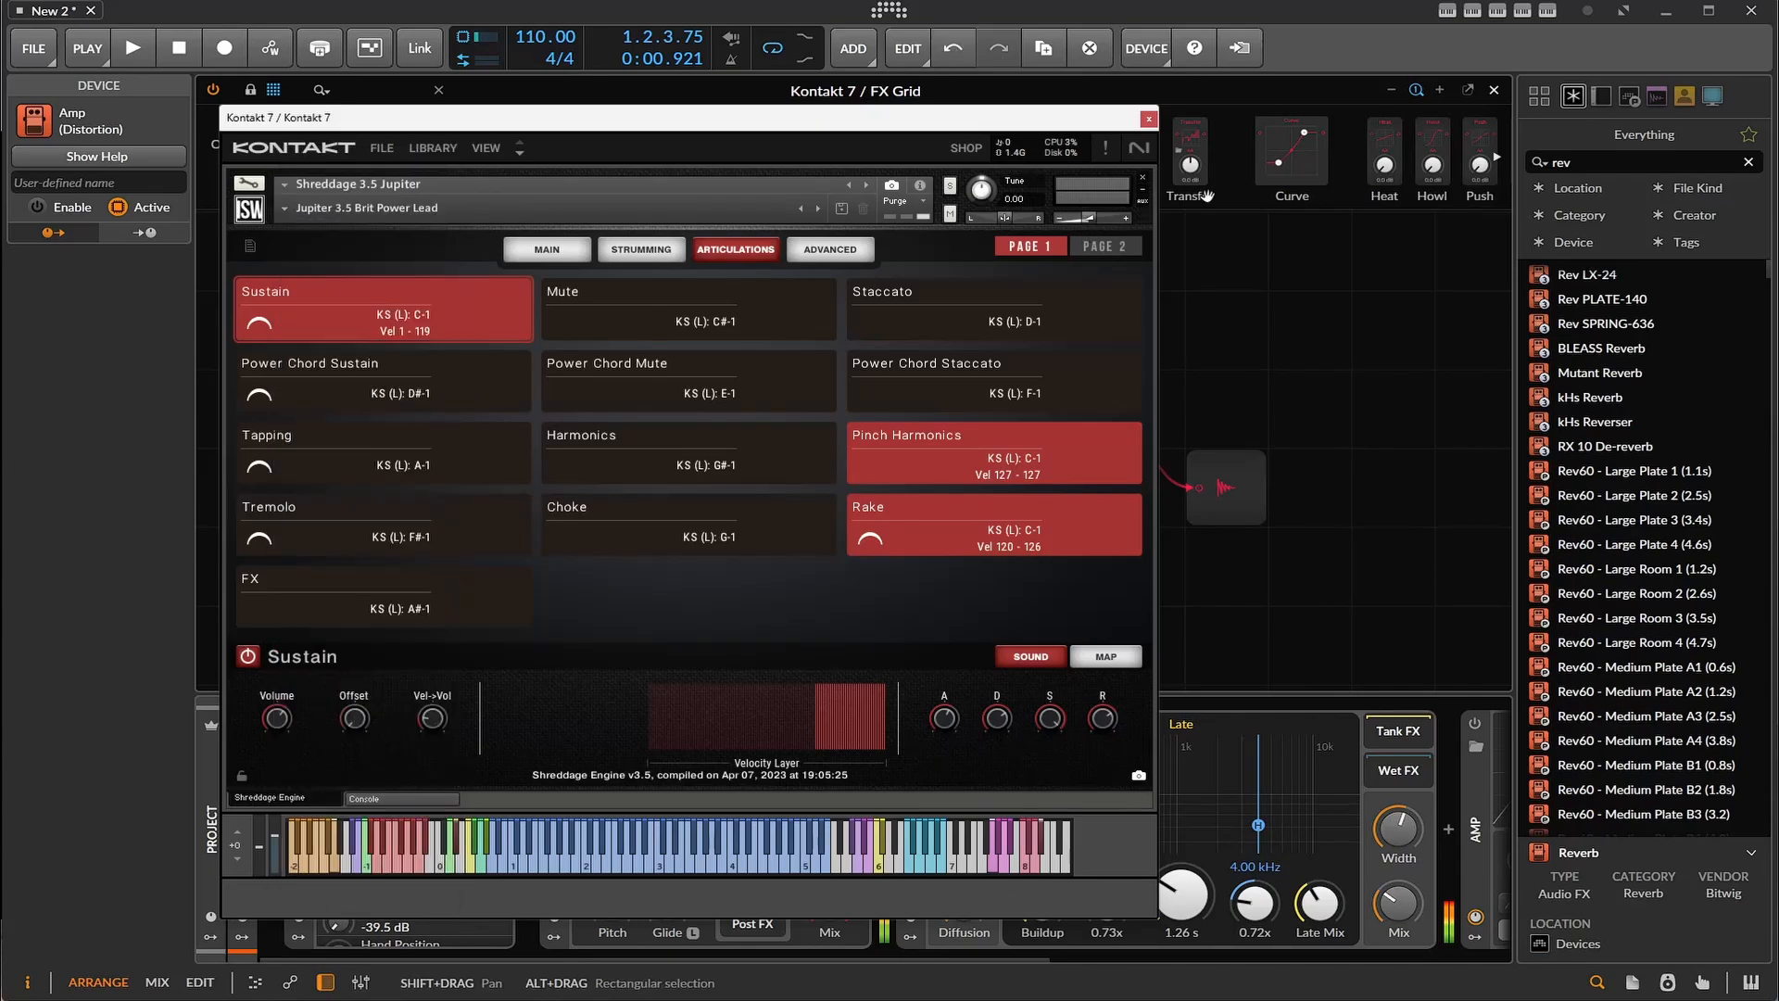
{"action": "left_click", "coordinate": [1162, 173]}
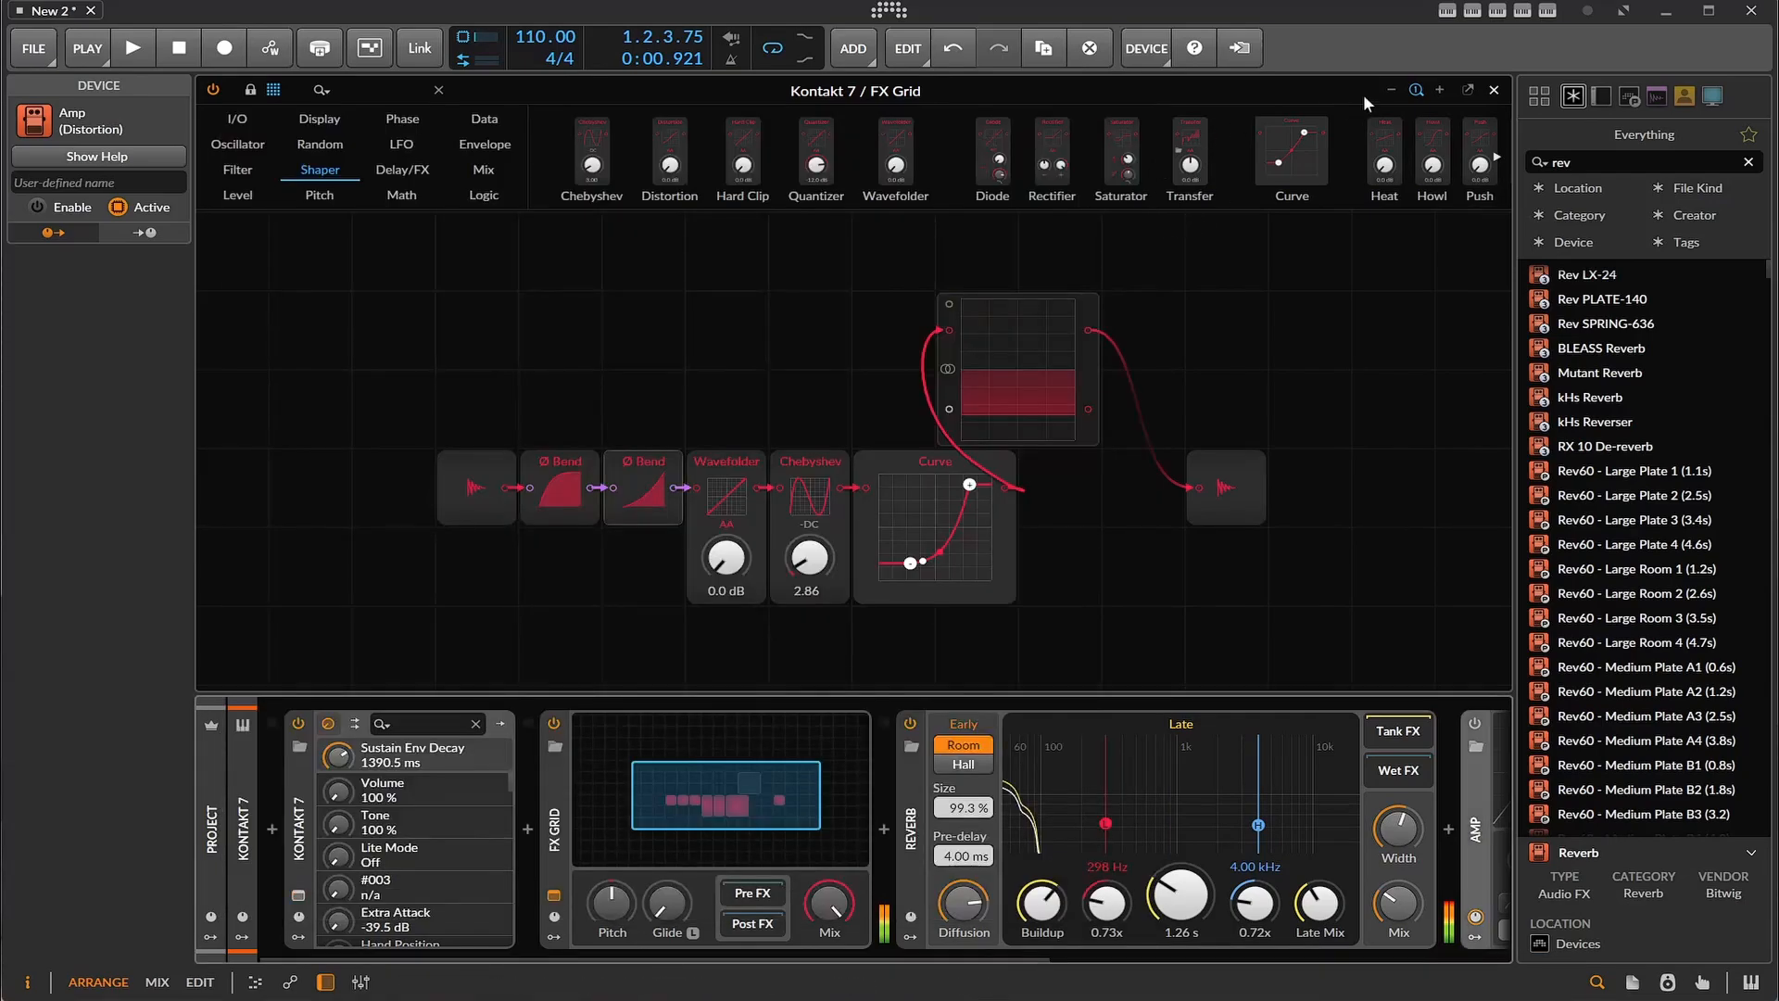
- Bypass the FX Grid and the Reverb, leave the Amp disabled, and play the clip to hear the Kontakt preset alone
{"action": "left_click", "coordinate": [213, 89]}
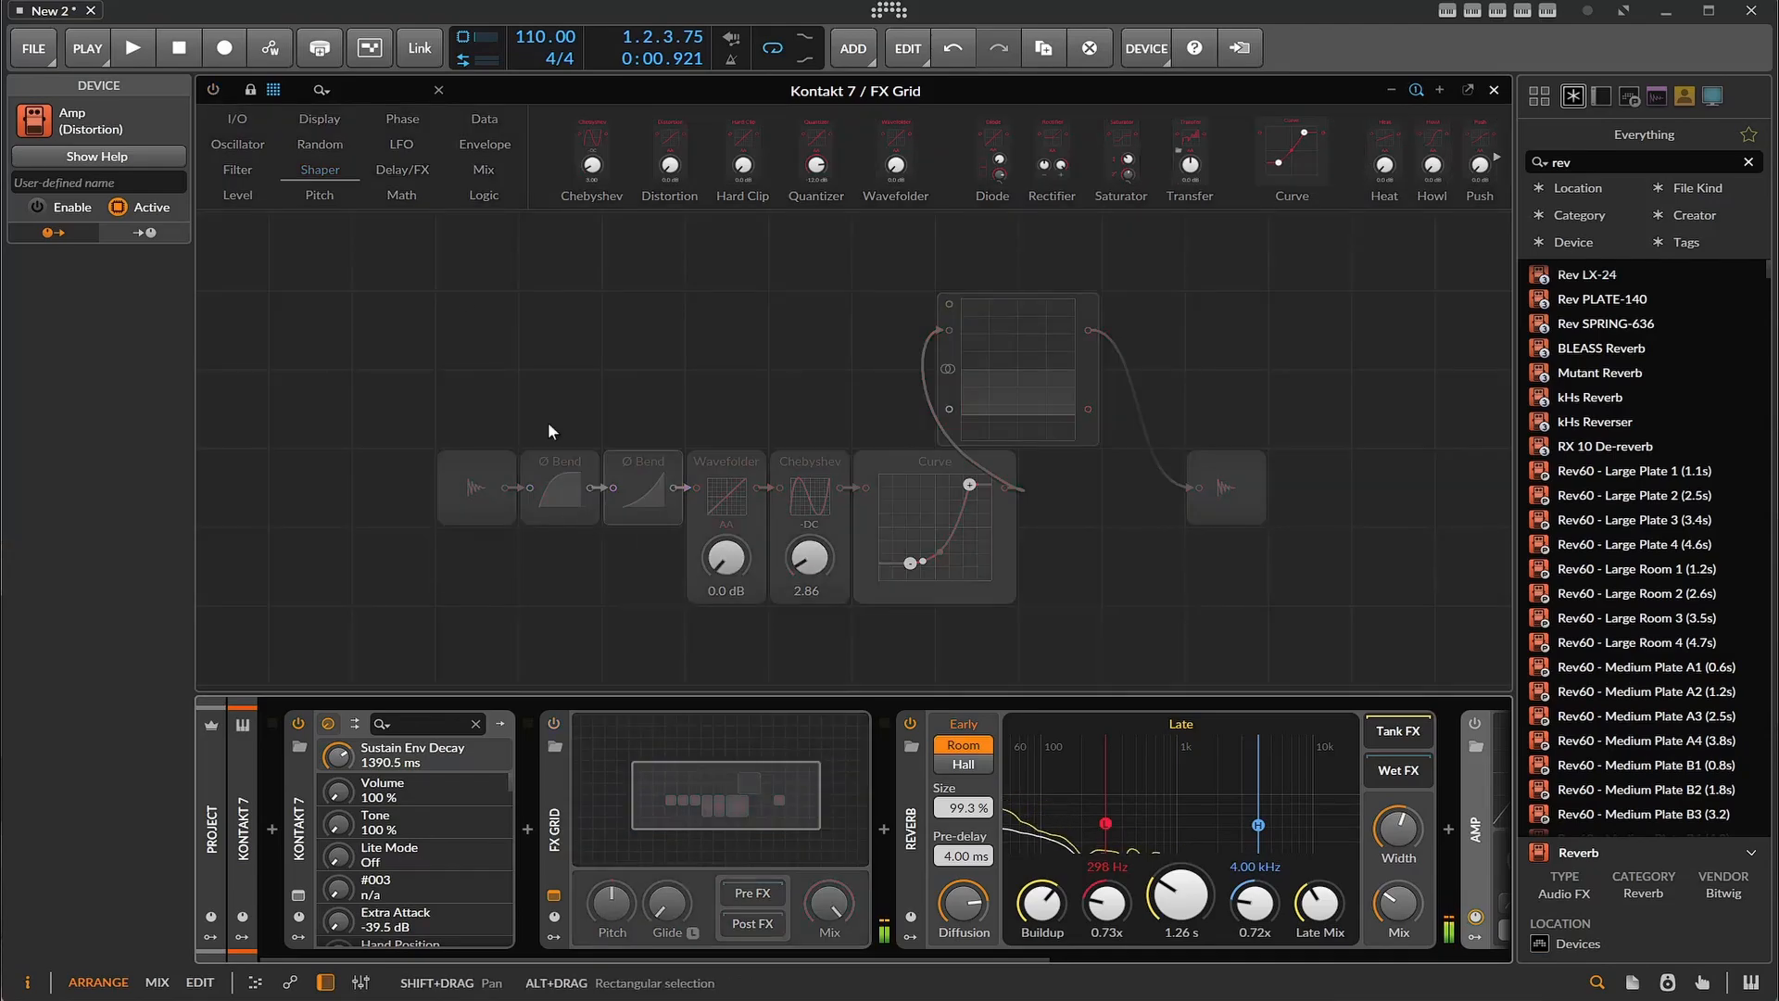
{"action": "left_click", "coordinate": [910, 723]}
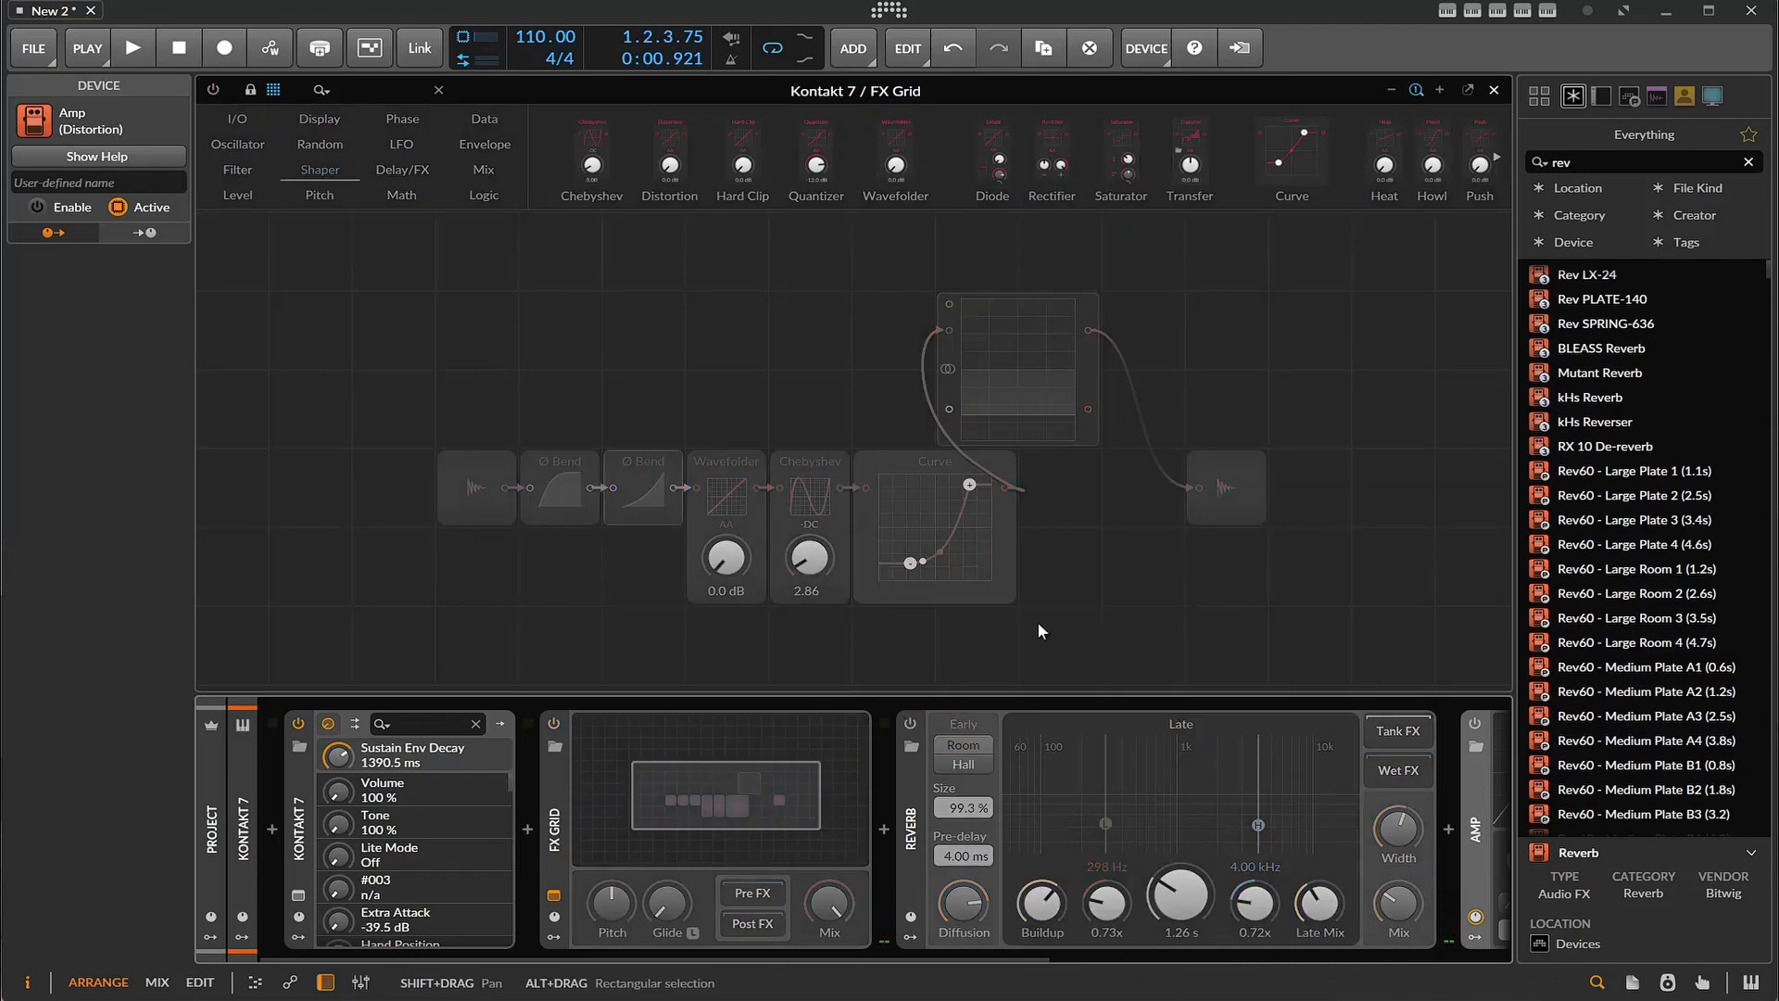
{"action": "left_click", "coordinate": [1476, 725]}
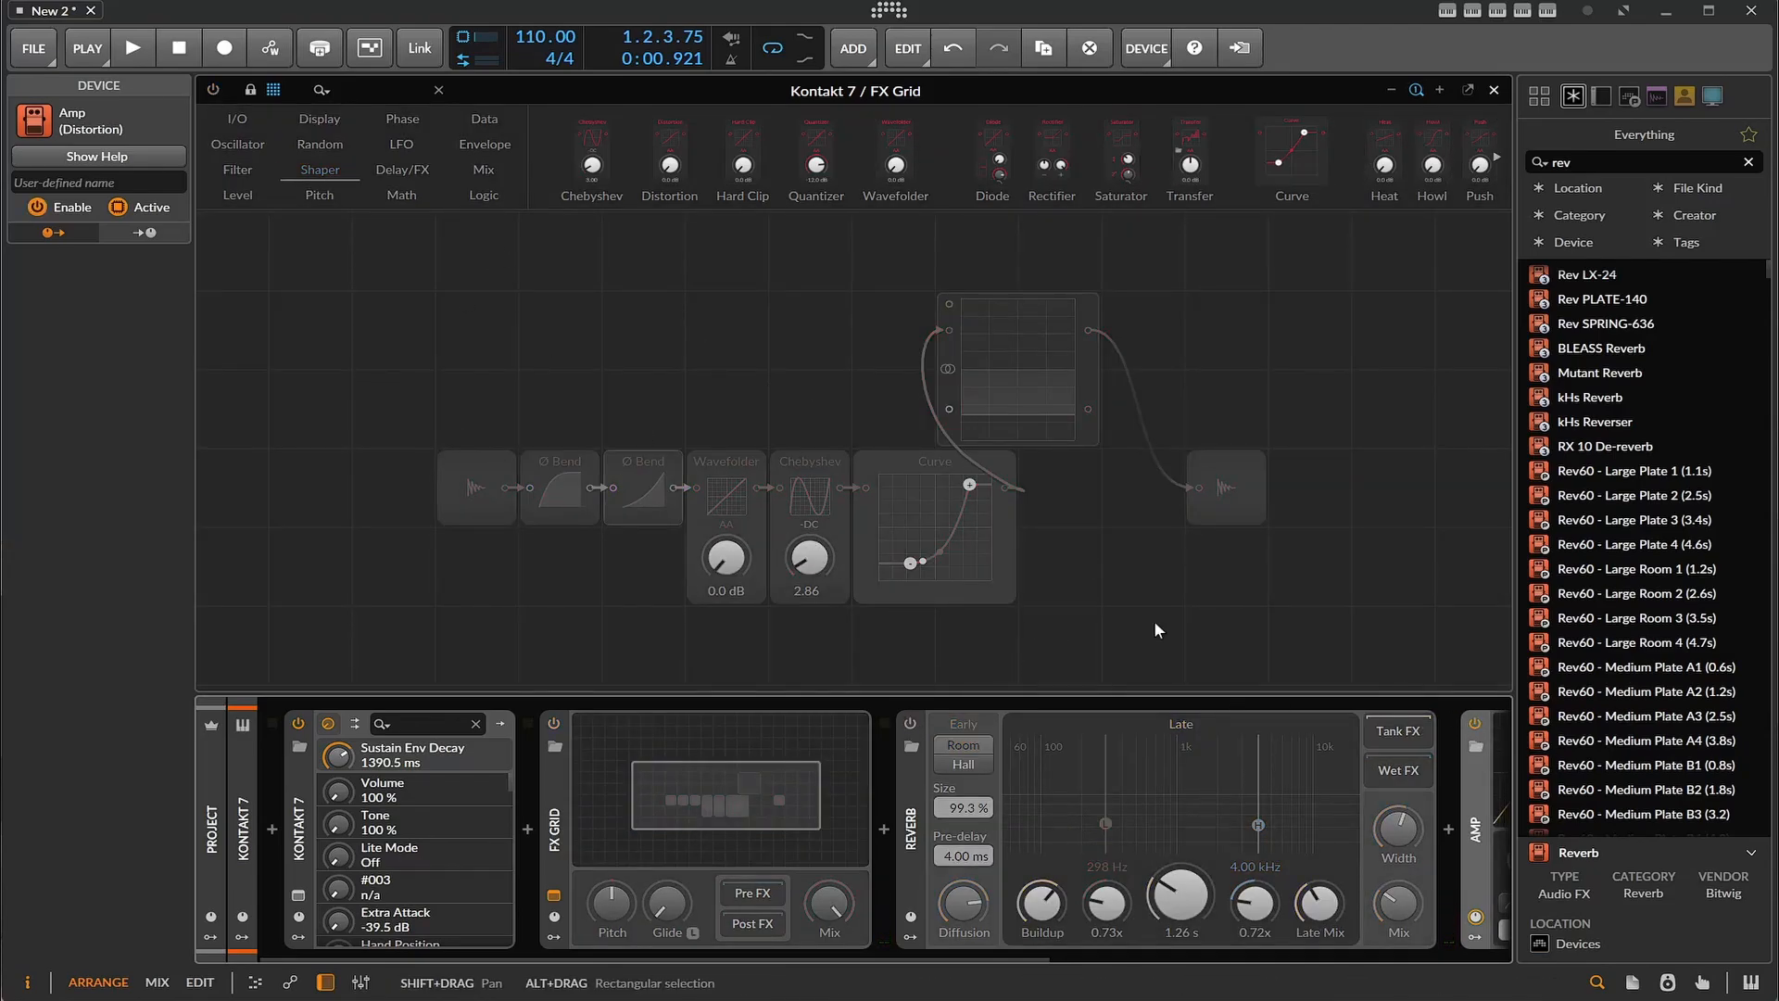
{"action": "left_click", "coordinate": [1476, 726]}
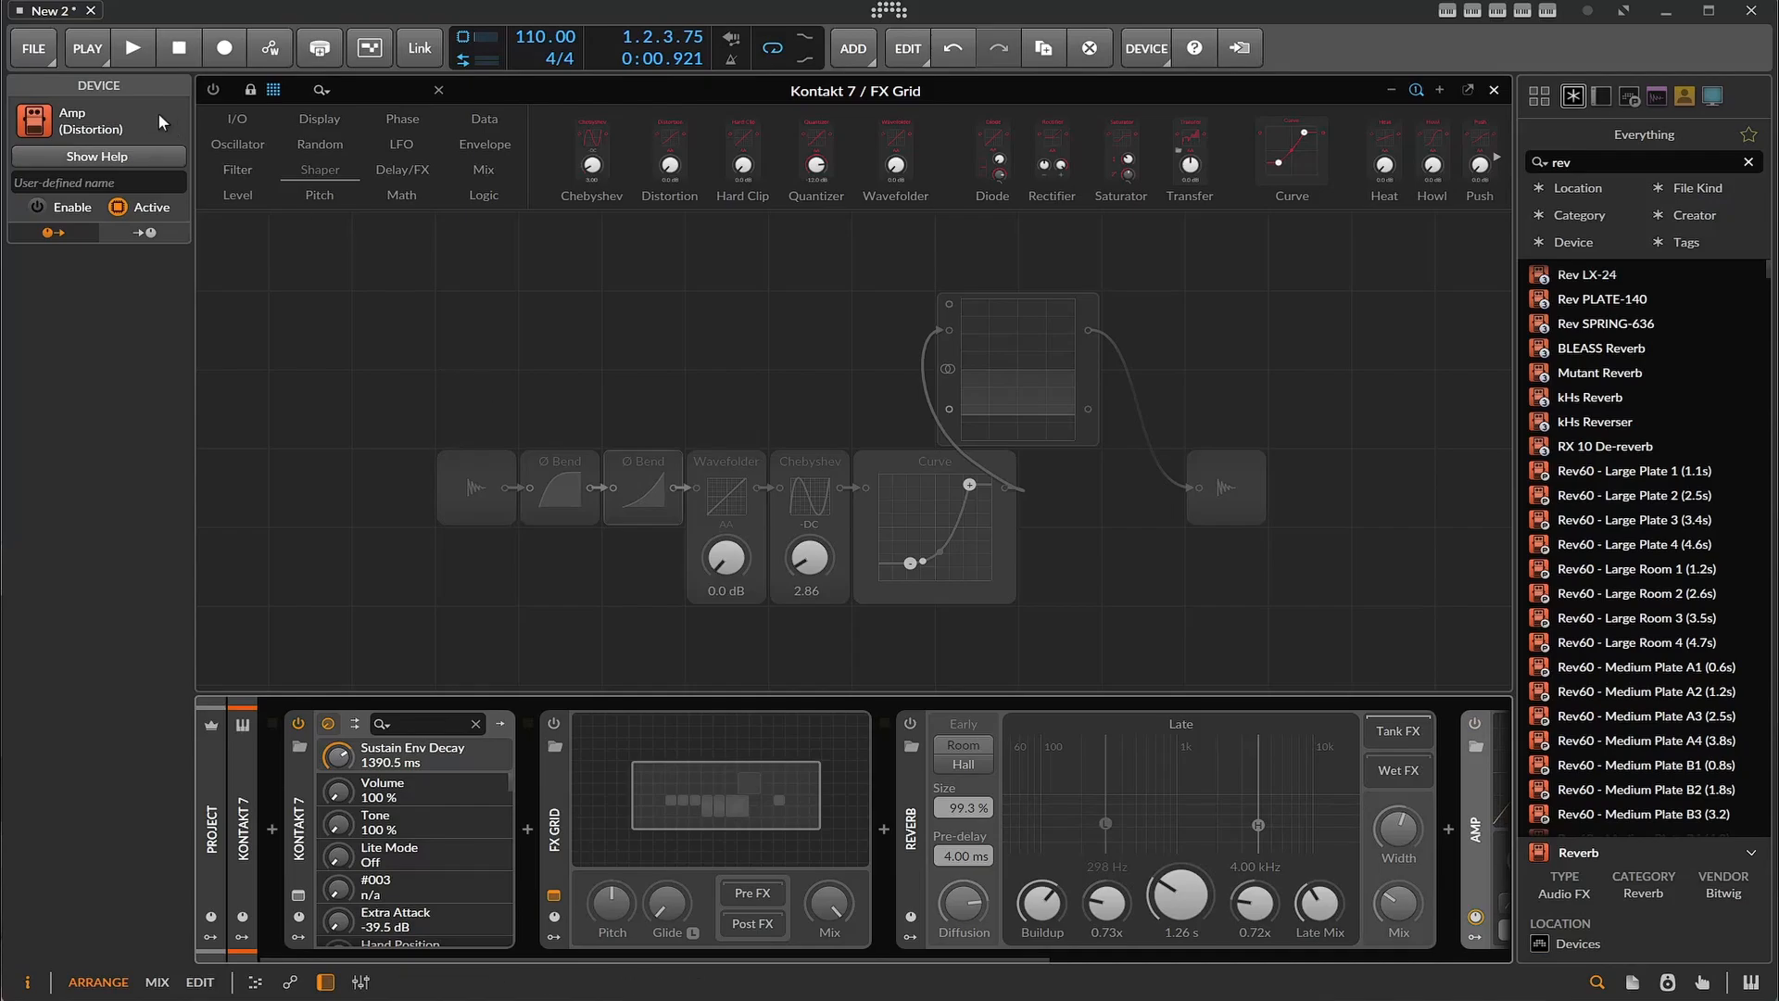
{"action": "left_click", "coordinate": [139, 55]}
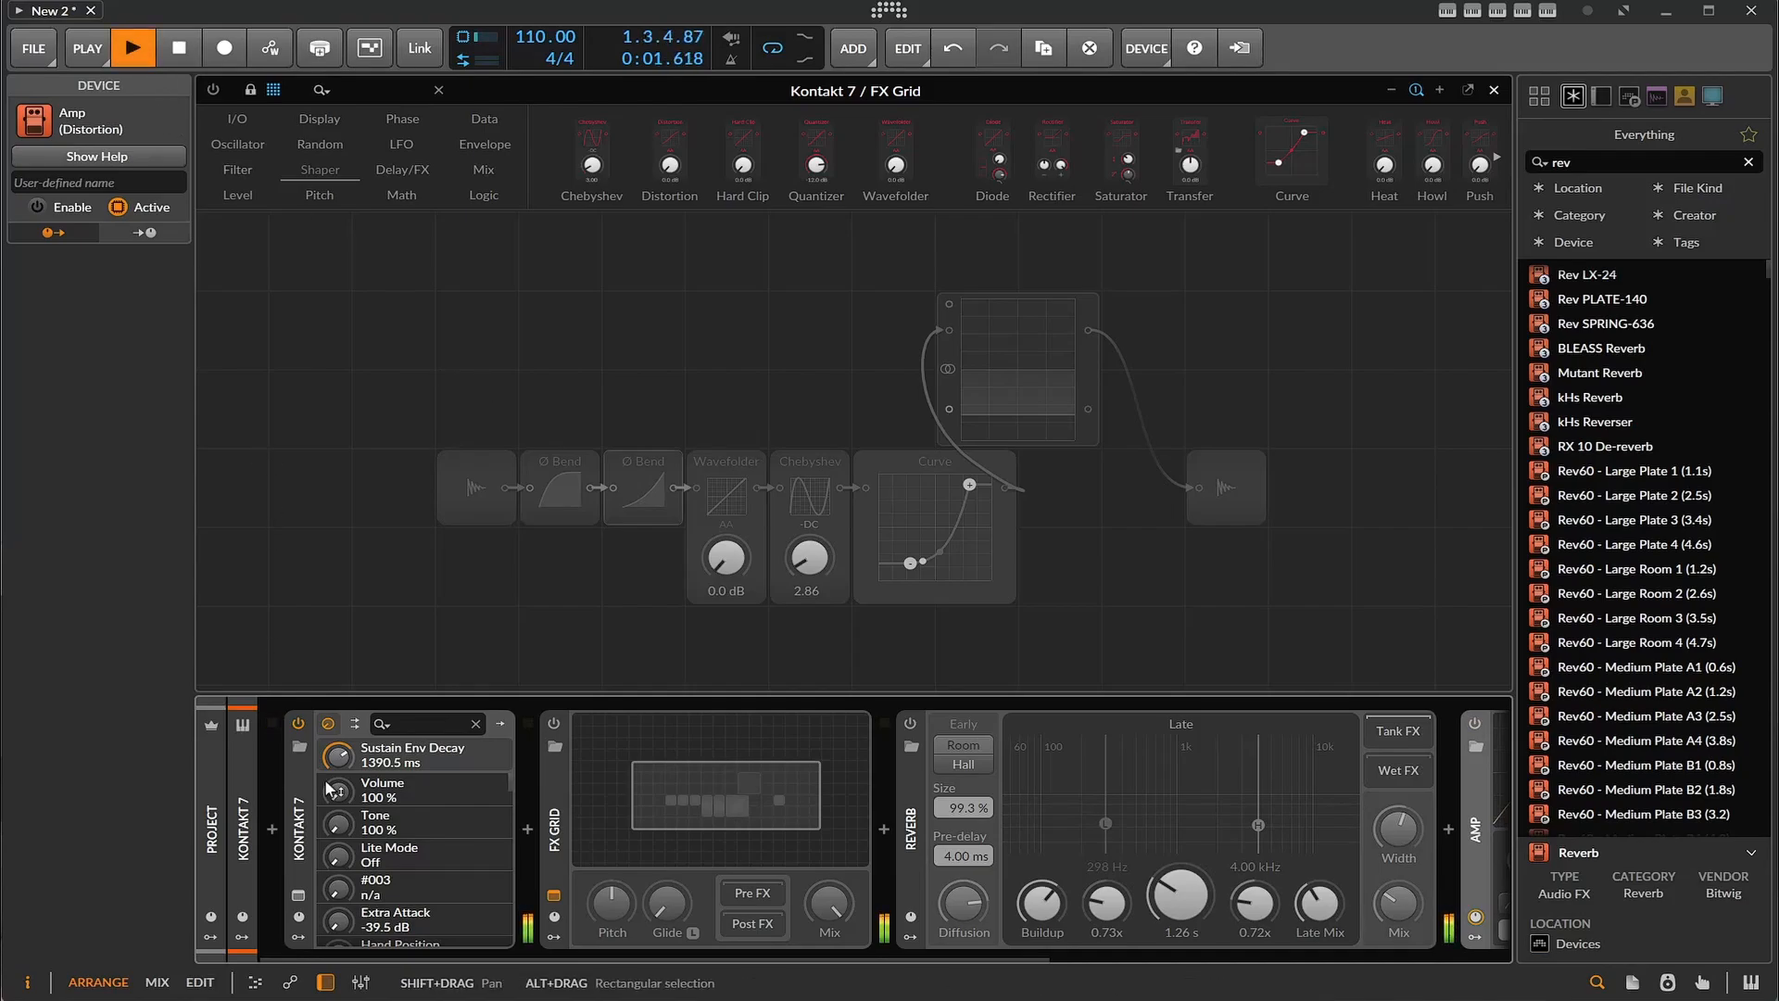
- Stop playback, load the INIT S3.5 Jupiter preset in the Kontakt 7 instrument, and close its window
{"action": "left_click", "coordinate": [297, 895]}
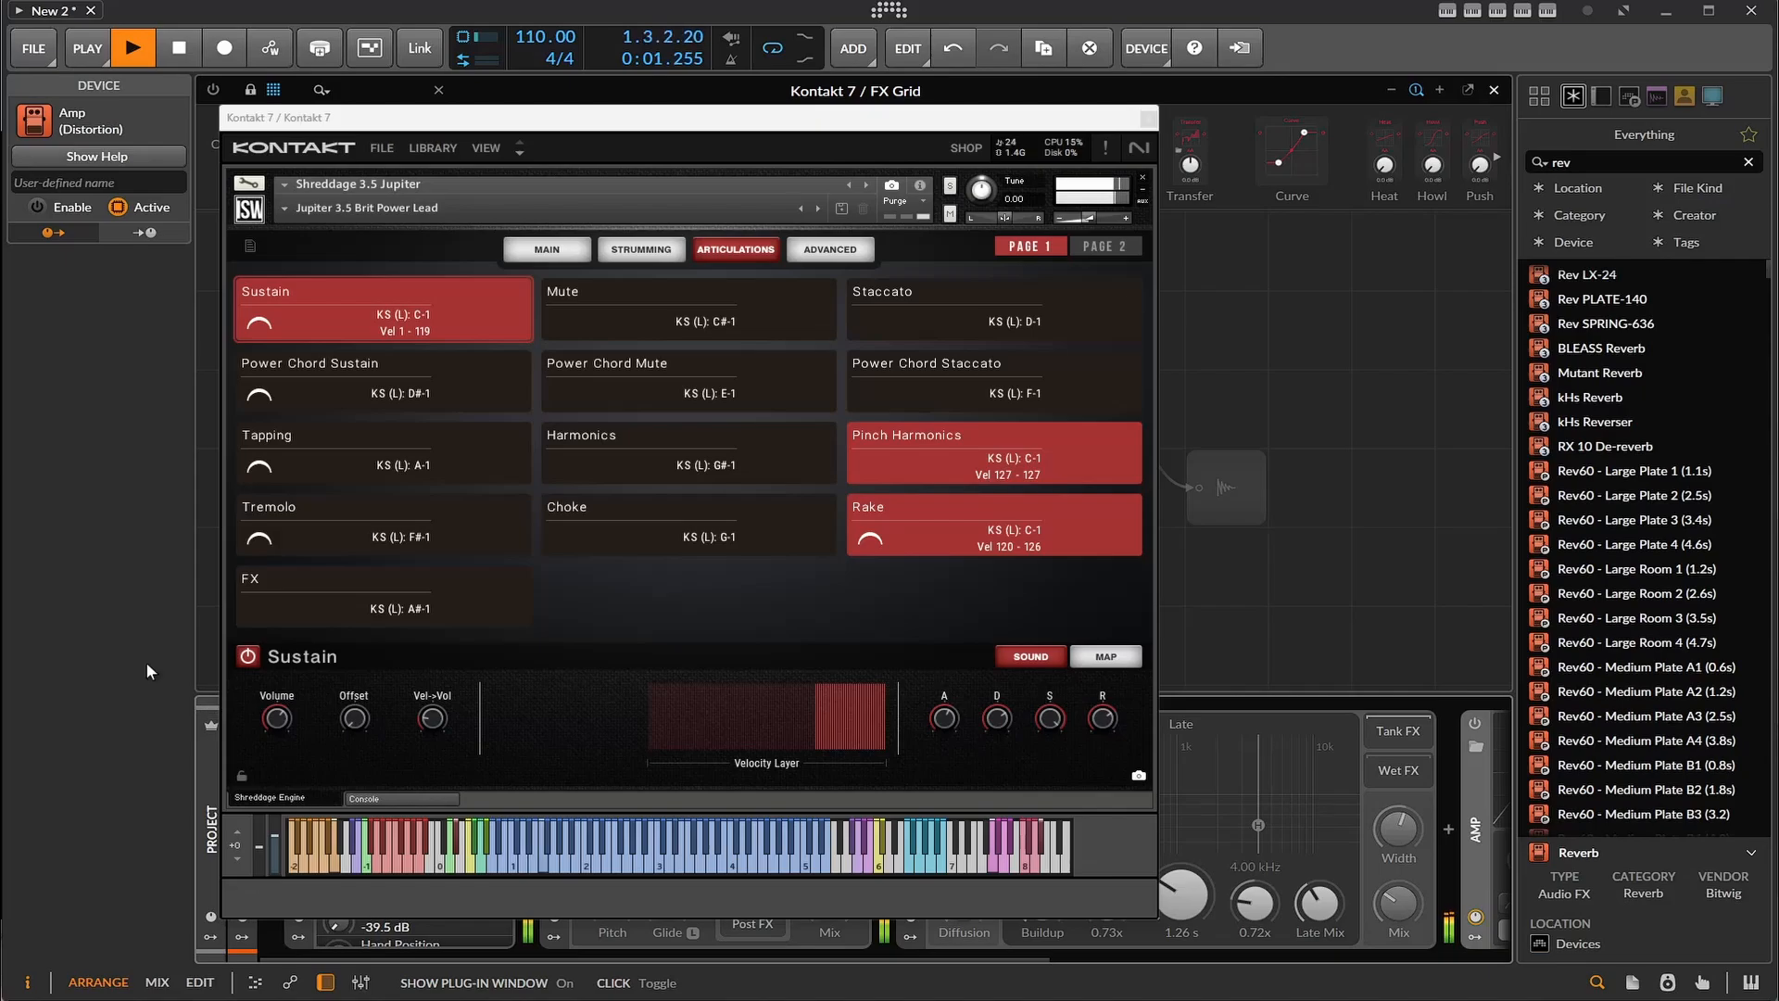
{"action": "left_click", "coordinate": [178, 58]}
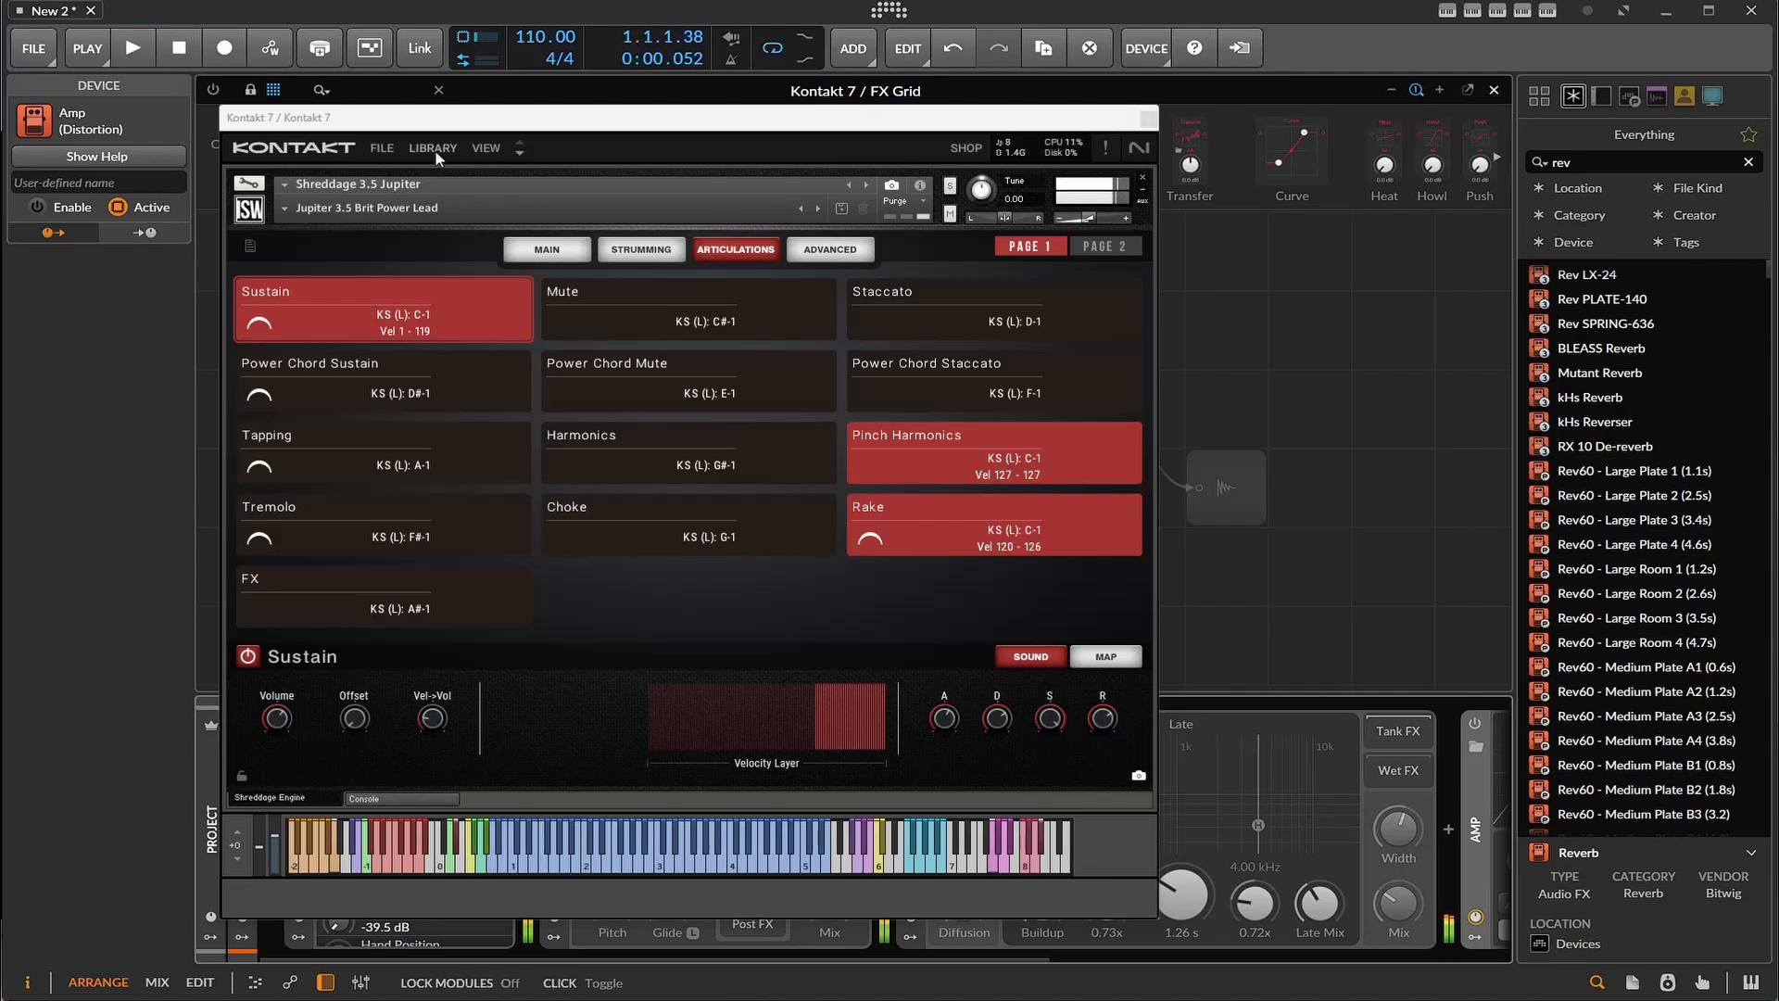
{"action": "left_click", "coordinate": [285, 210]}
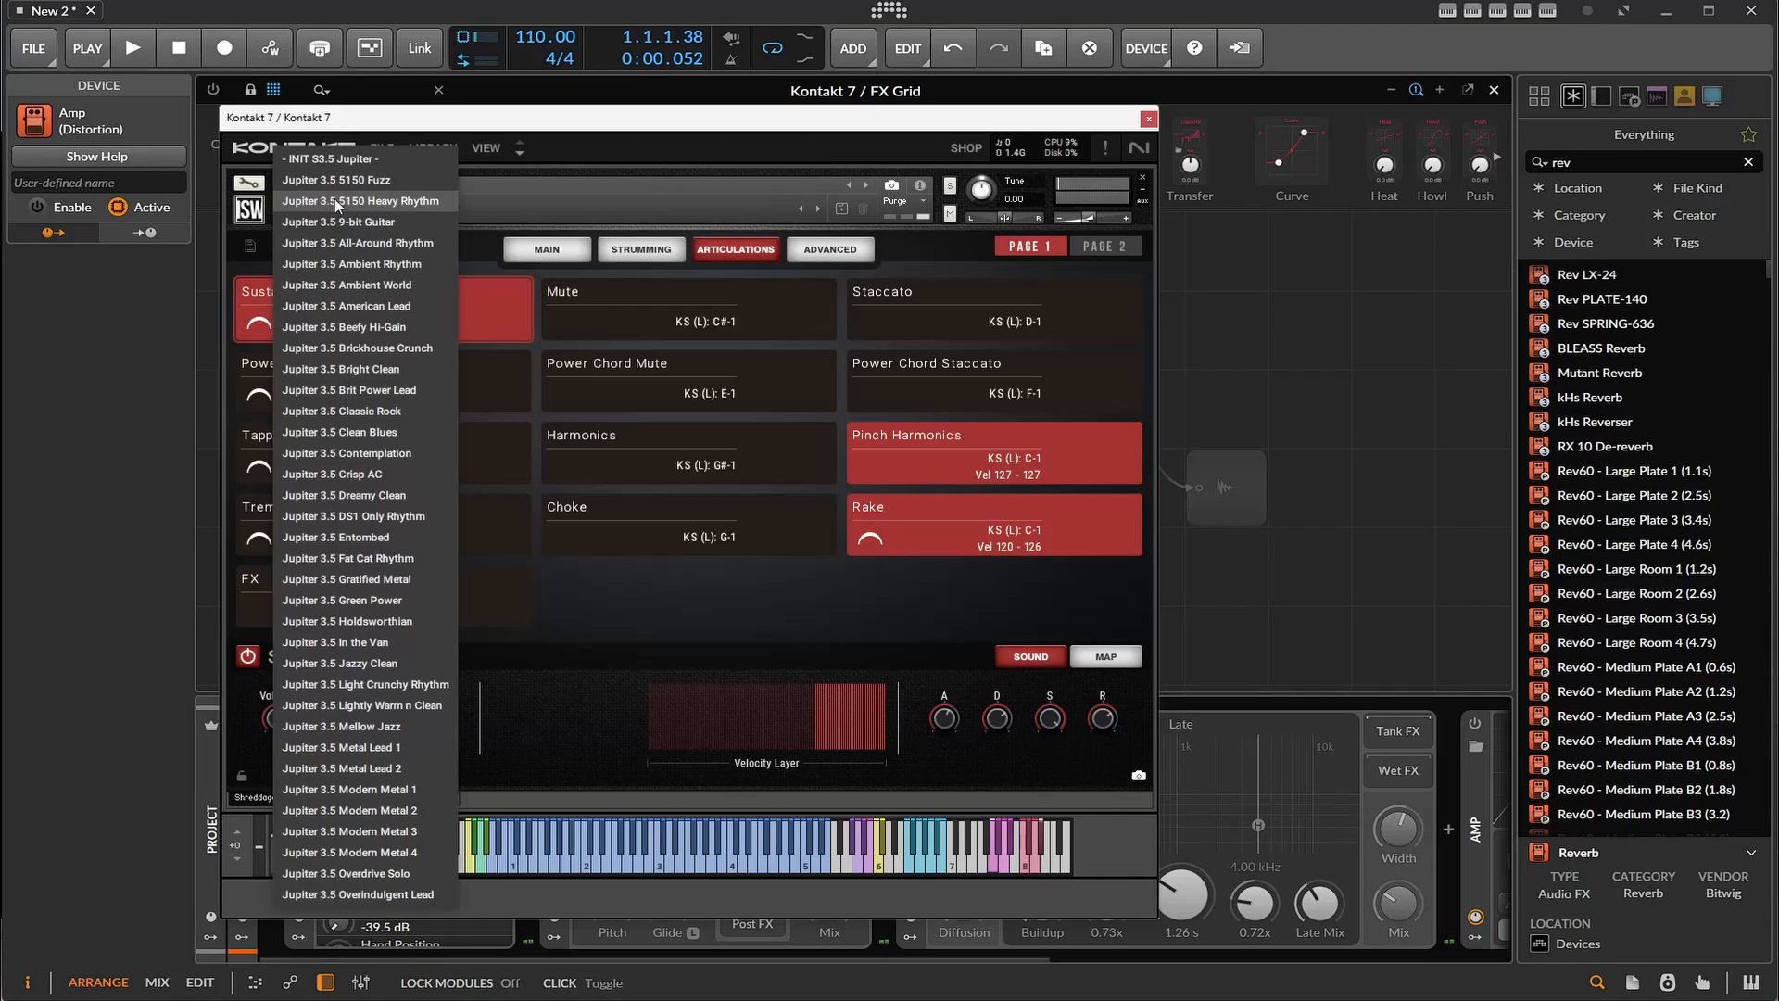
{"action": "left_click", "coordinate": [336, 160]}
{"action": "left_click", "coordinate": [1145, 121]}
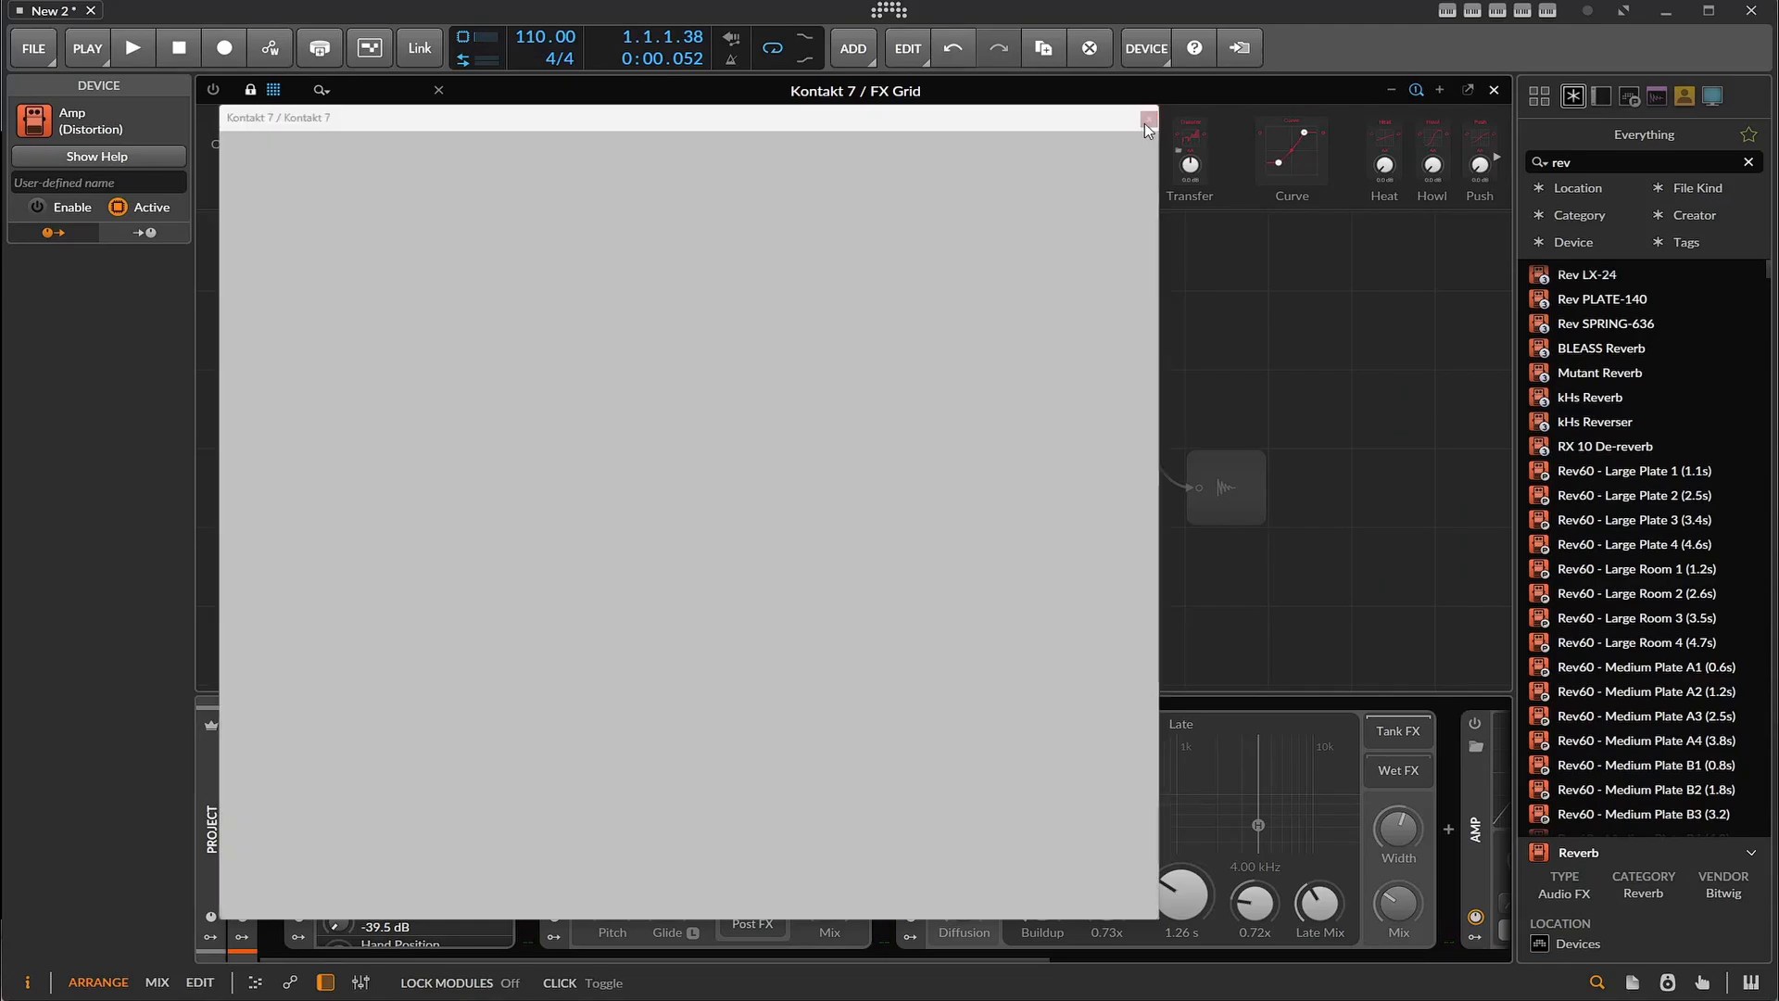
- Enable the Amp, Reverb and FX Grid again and play the clip briefly to hear the custom distortion chain
{"action": "left_click", "coordinate": [1475, 725]}
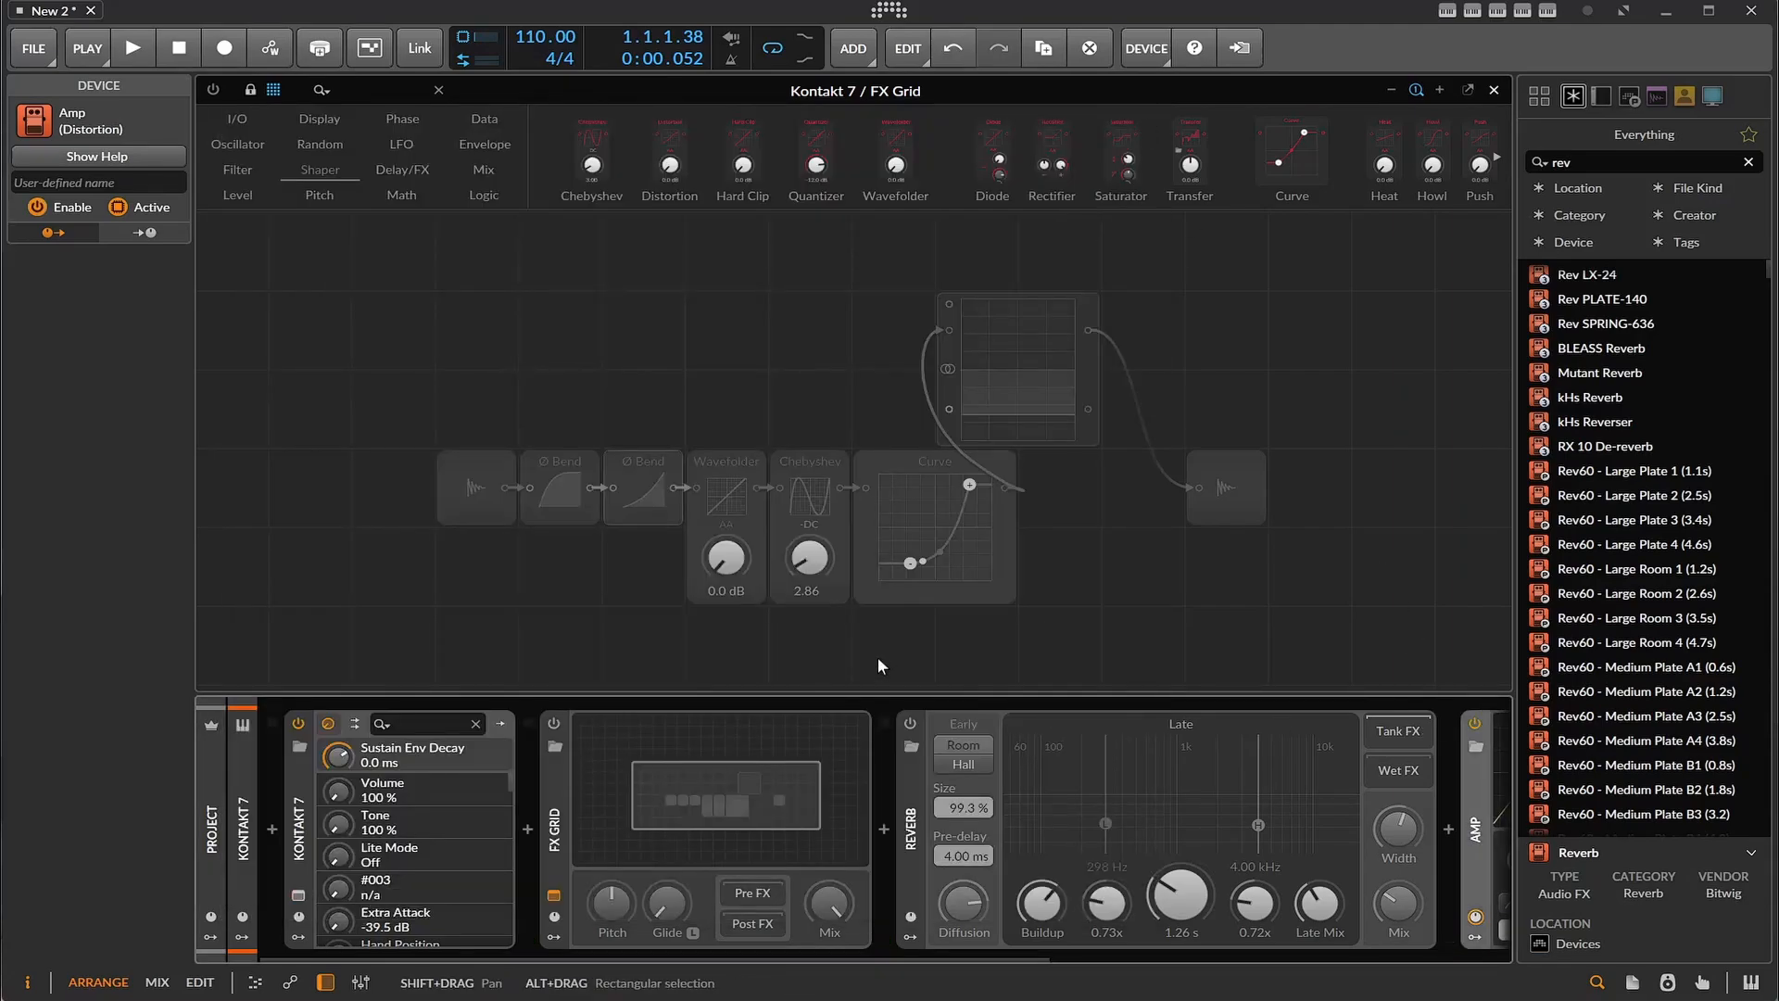
{"action": "left_click", "coordinate": [908, 723]}
{"action": "left_click", "coordinate": [552, 723]}
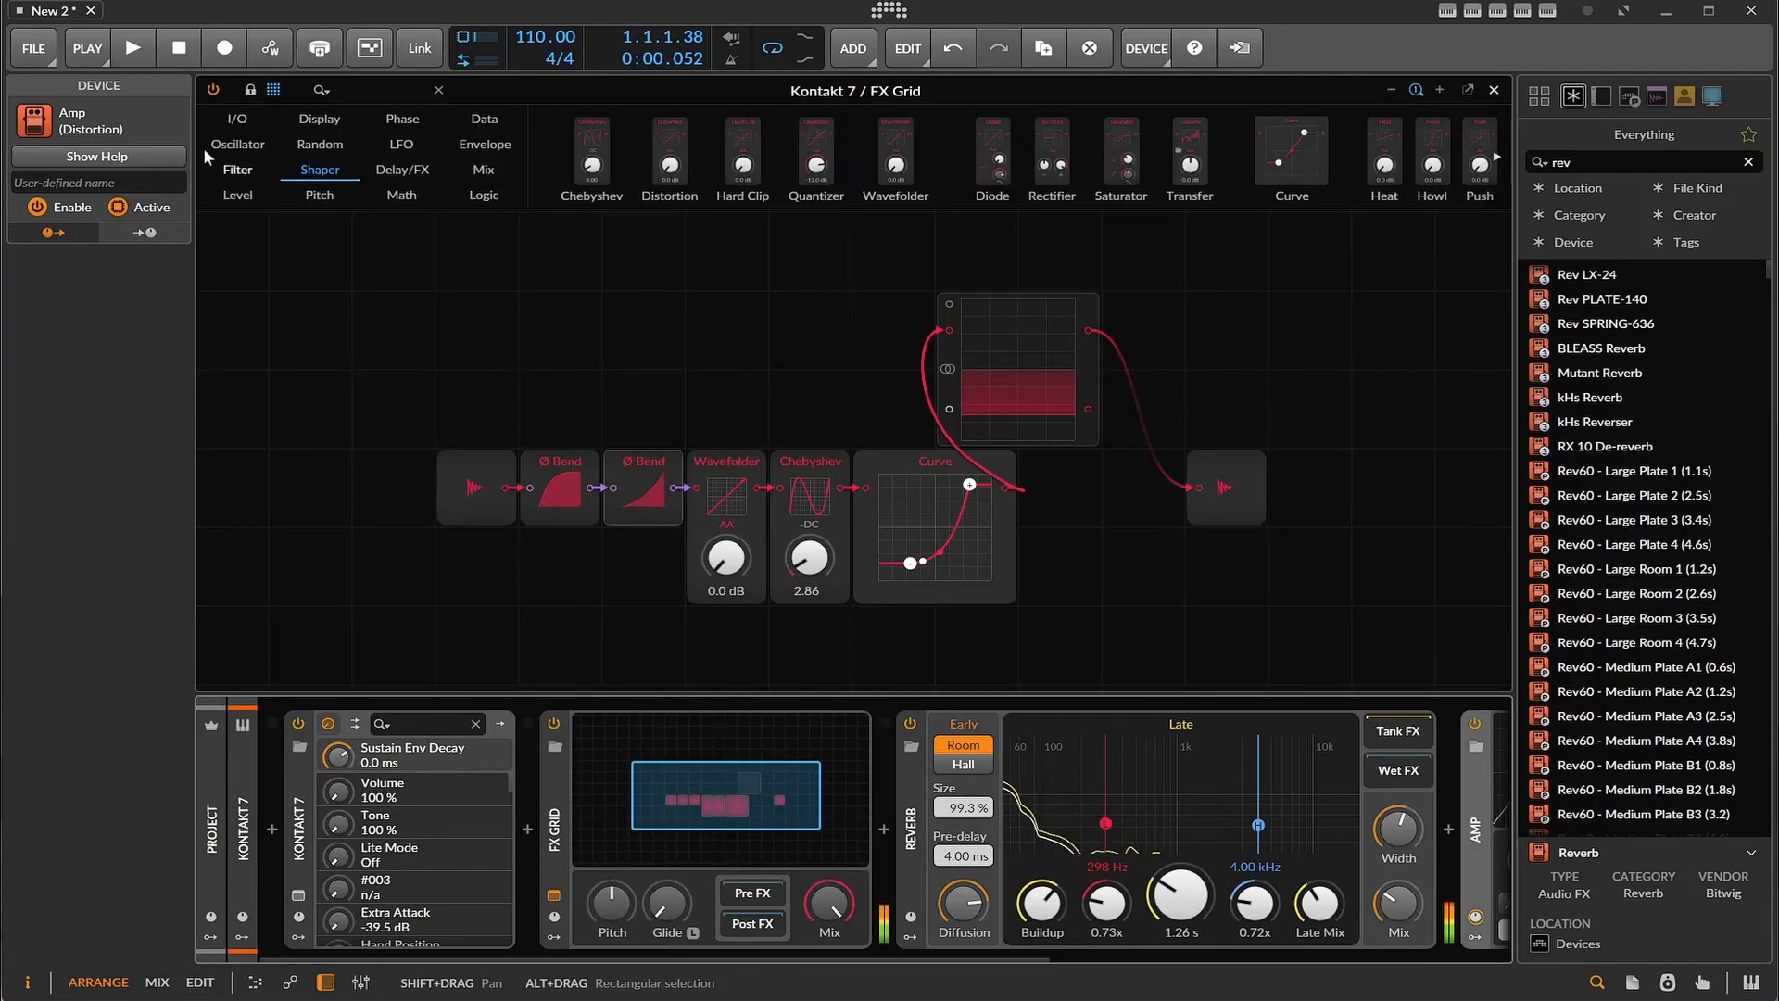
{"action": "left_click", "coordinate": [133, 44]}
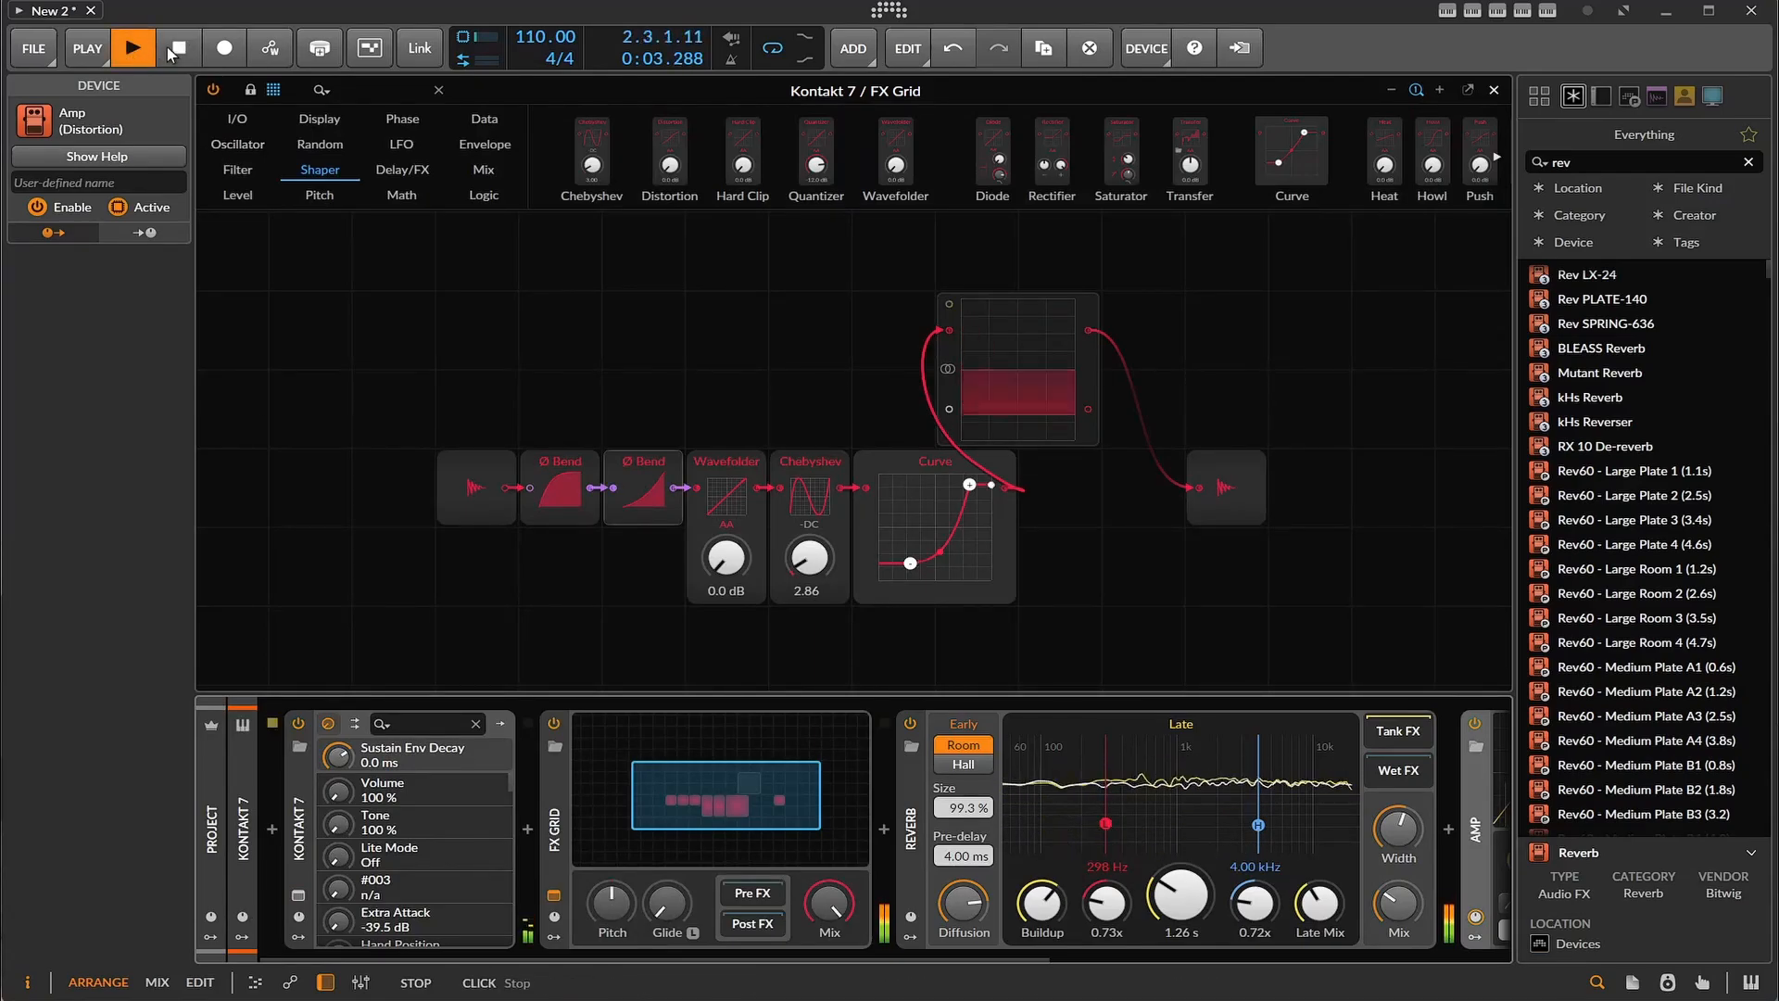
{"action": "left_click", "coordinate": [176, 48]}
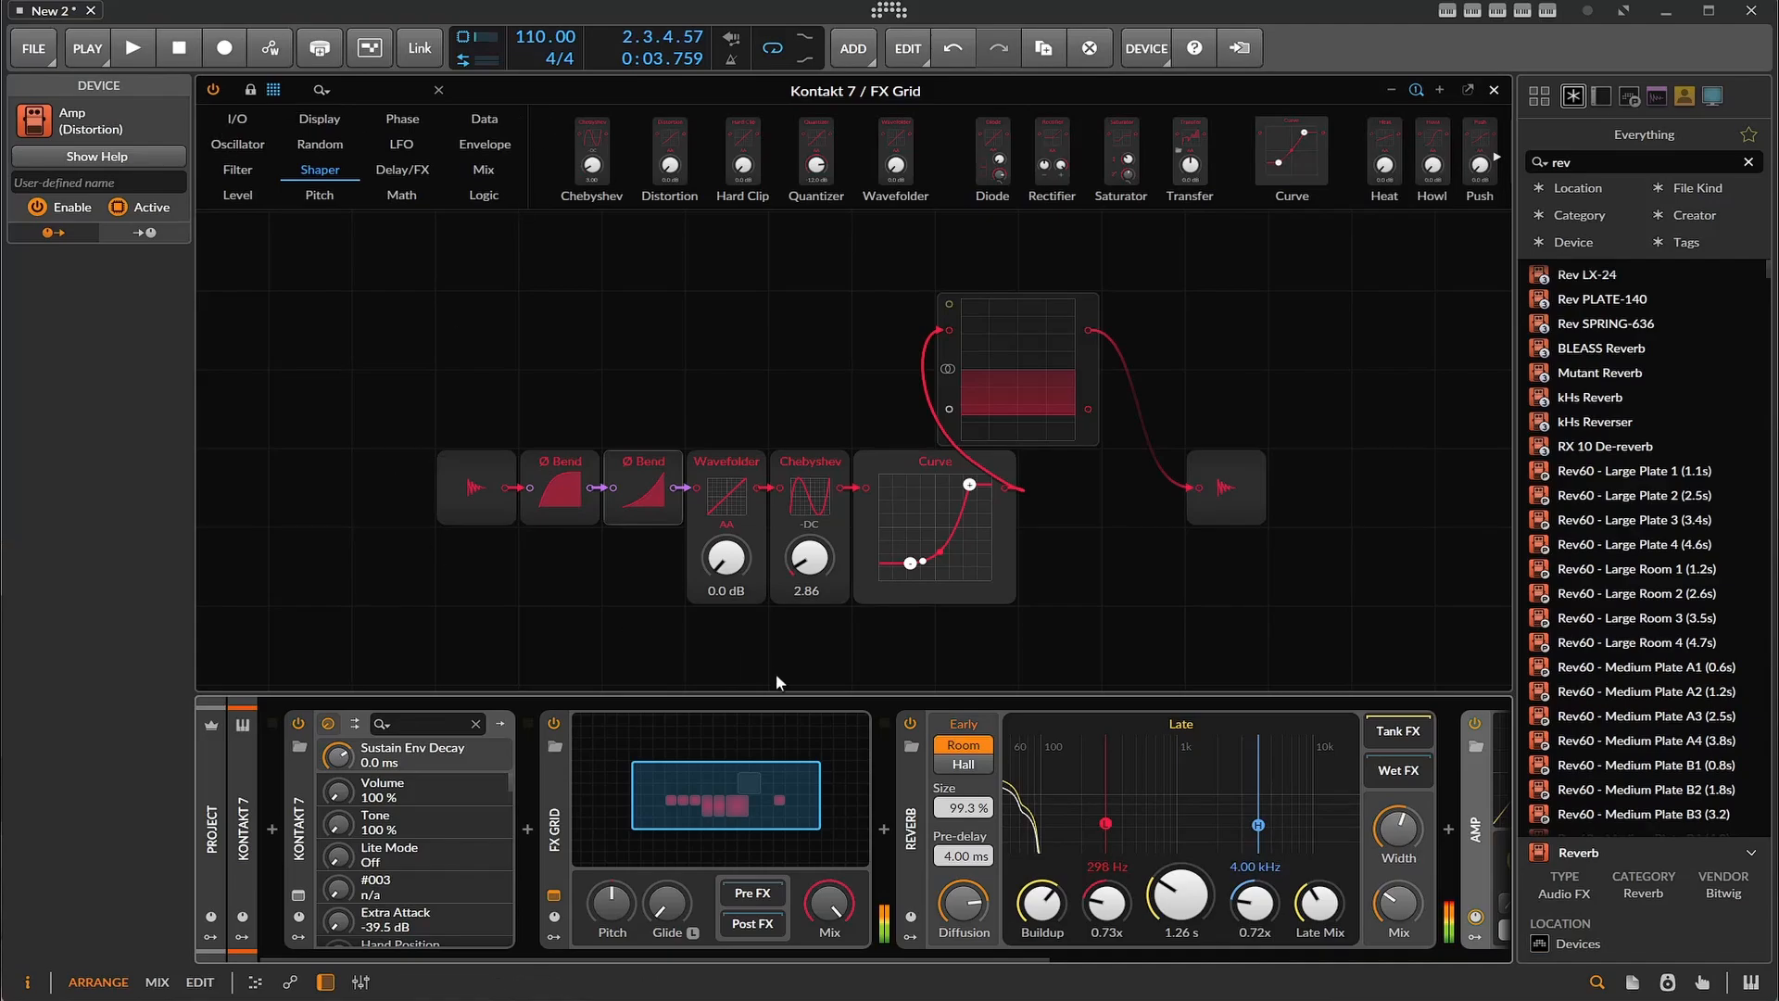
- Search the device browser for "fi" and add the Filter device after the Amp at the end of the chain
{"action": "left_click_drag", "start_coordinate": [782, 956], "coordinate": [1264, 965]}
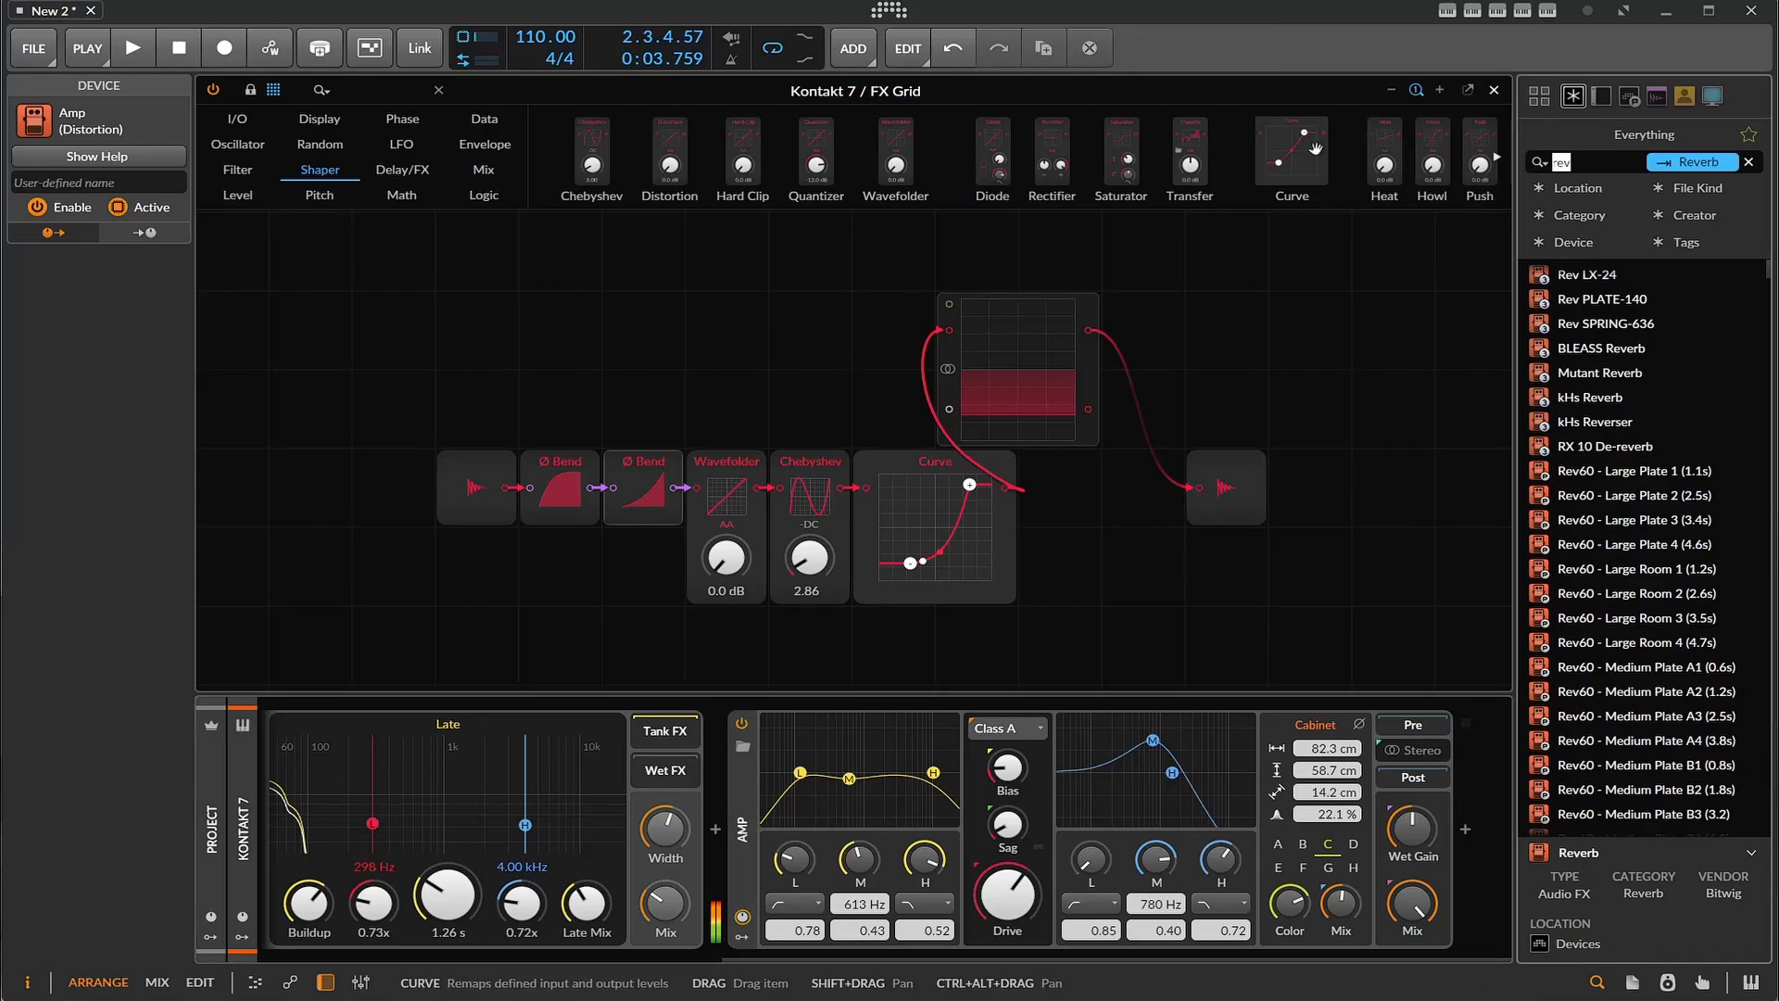
{"action": "type", "text": "fi"}
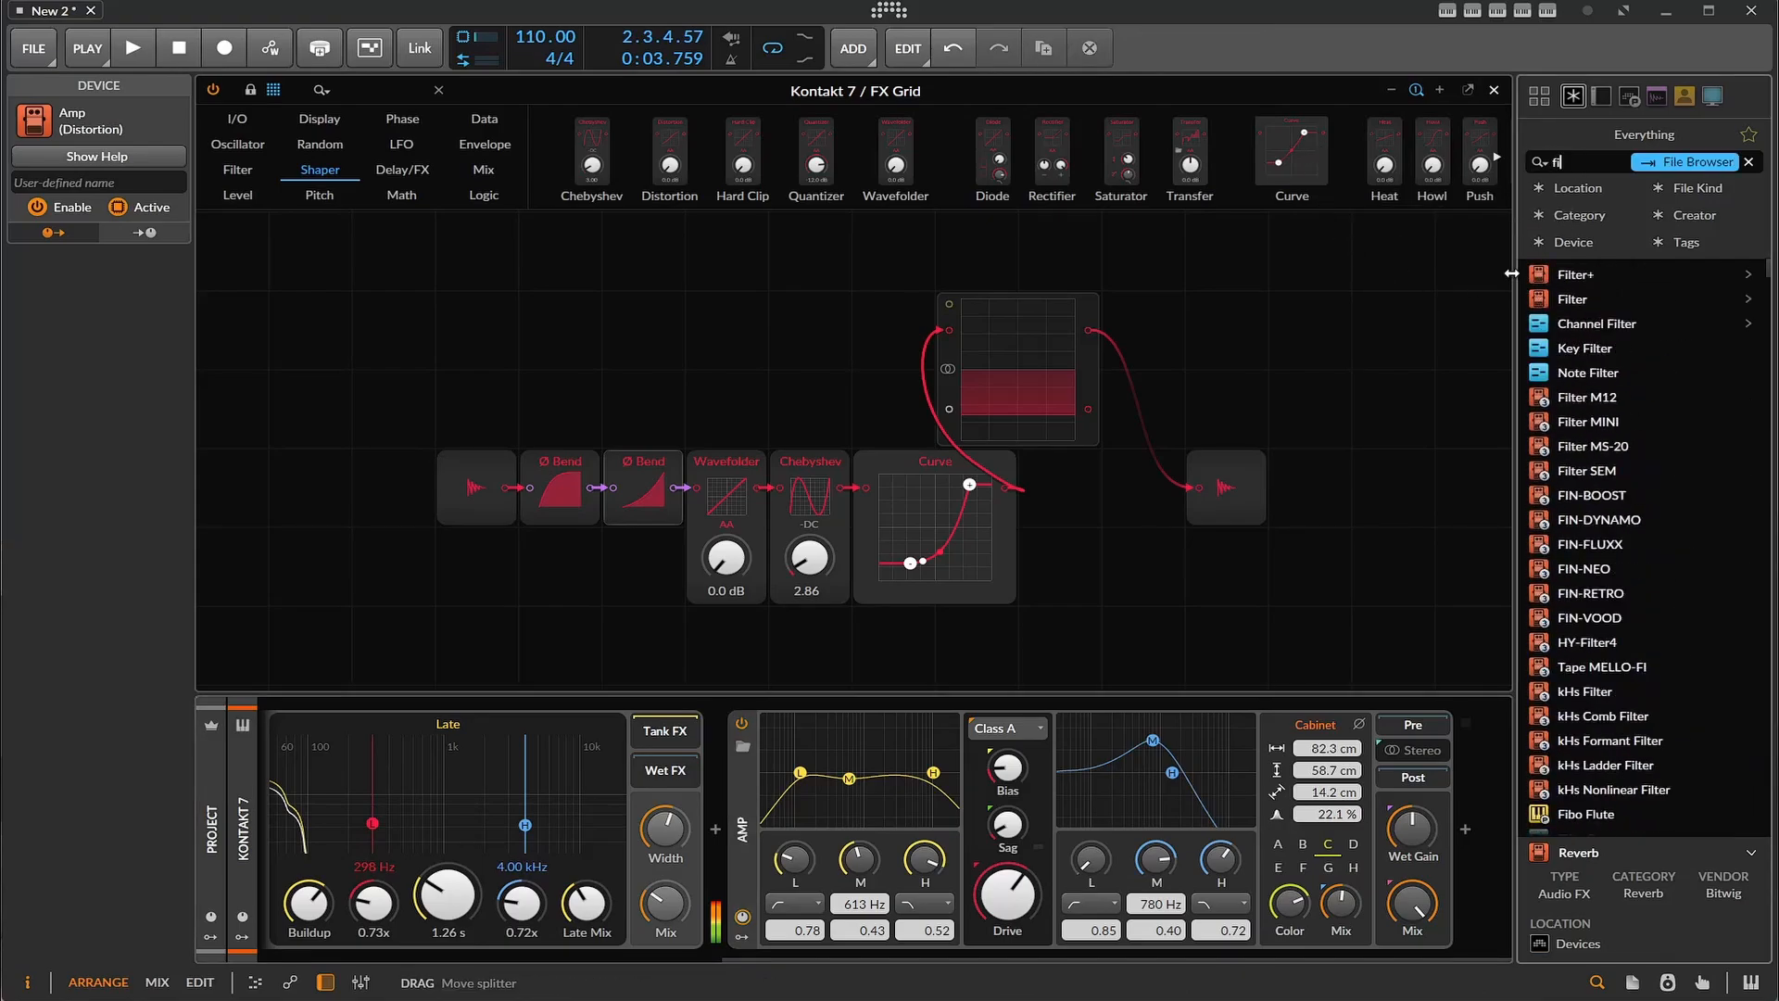
{"action": "left_click_drag", "start_coordinate": [1540, 297], "coordinate": [1379, 581]}
{"action": "left_click_drag", "start_coordinate": [1532, 825], "coordinate": [1473, 828]}
{"action": "left_click_drag", "start_coordinate": [1233, 955], "coordinate": [1502, 943]}
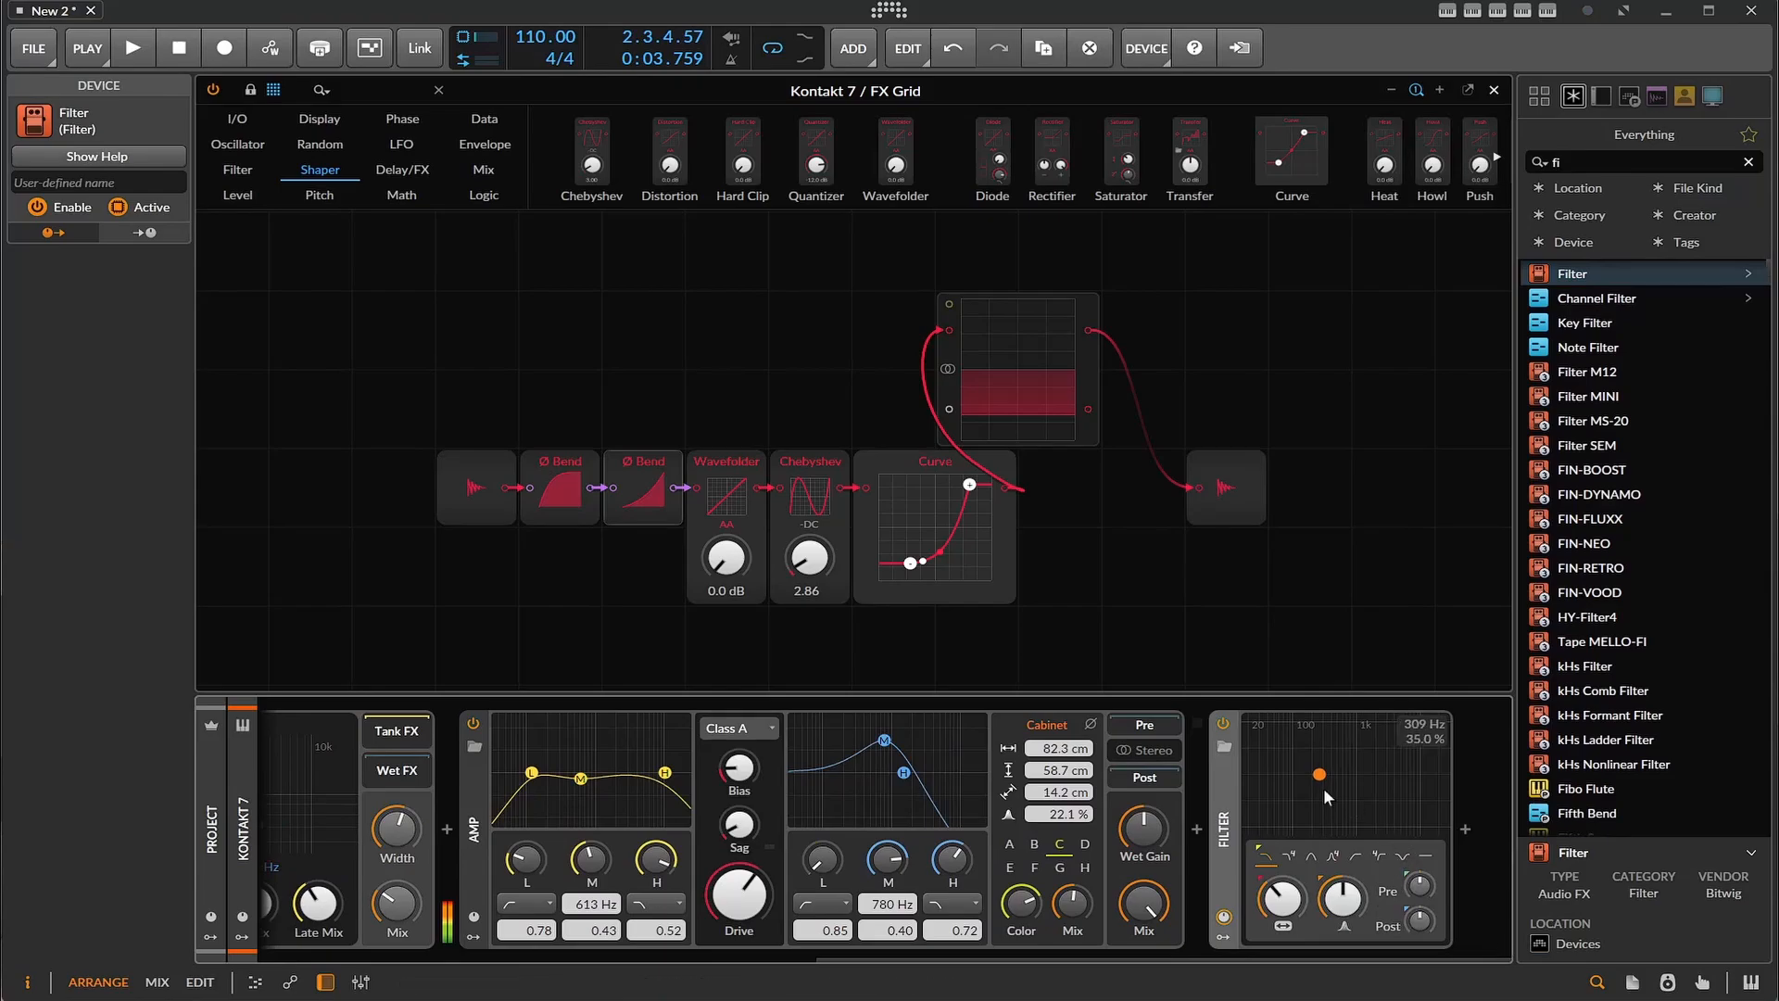
- During playback, raise the Filter's cutoff and lower its resonance, and move the Filter in front of the Amp
{"action": "key", "text": "space"}
{"action": "left_click_drag", "start_coordinate": [1323, 775], "coordinate": [1361, 835]}
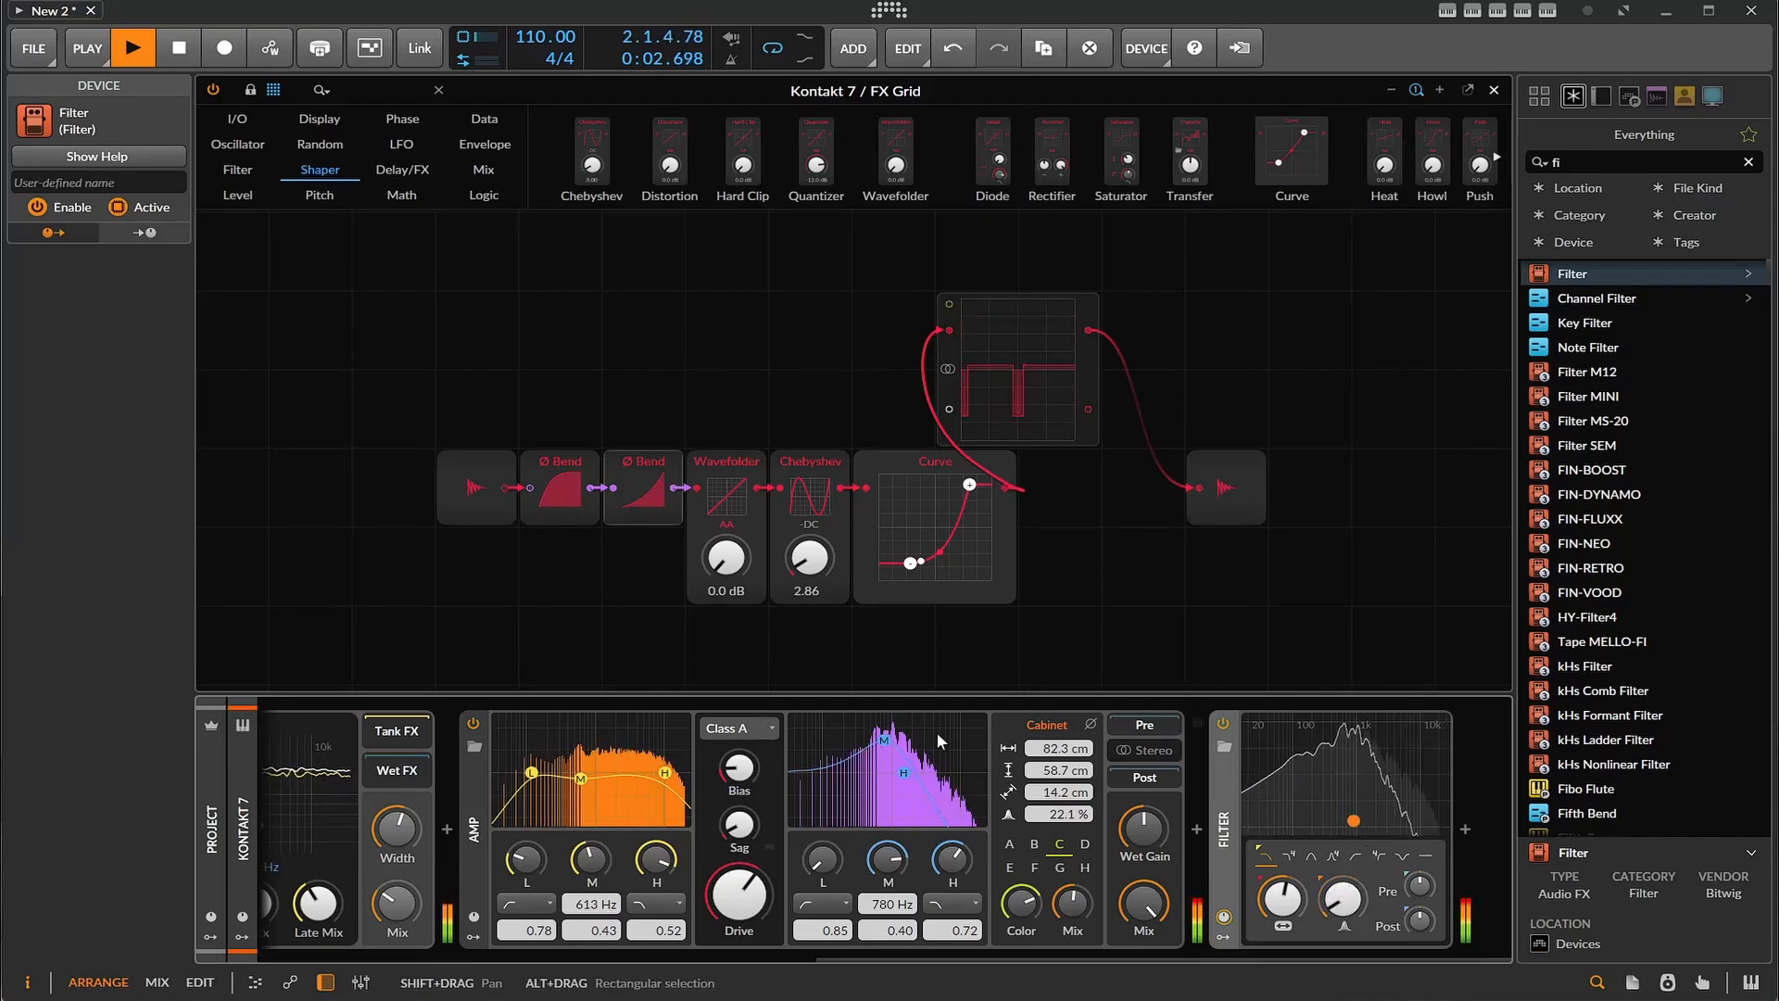
{"action": "left_click_drag", "start_coordinate": [1223, 829], "coordinate": [482, 823]}
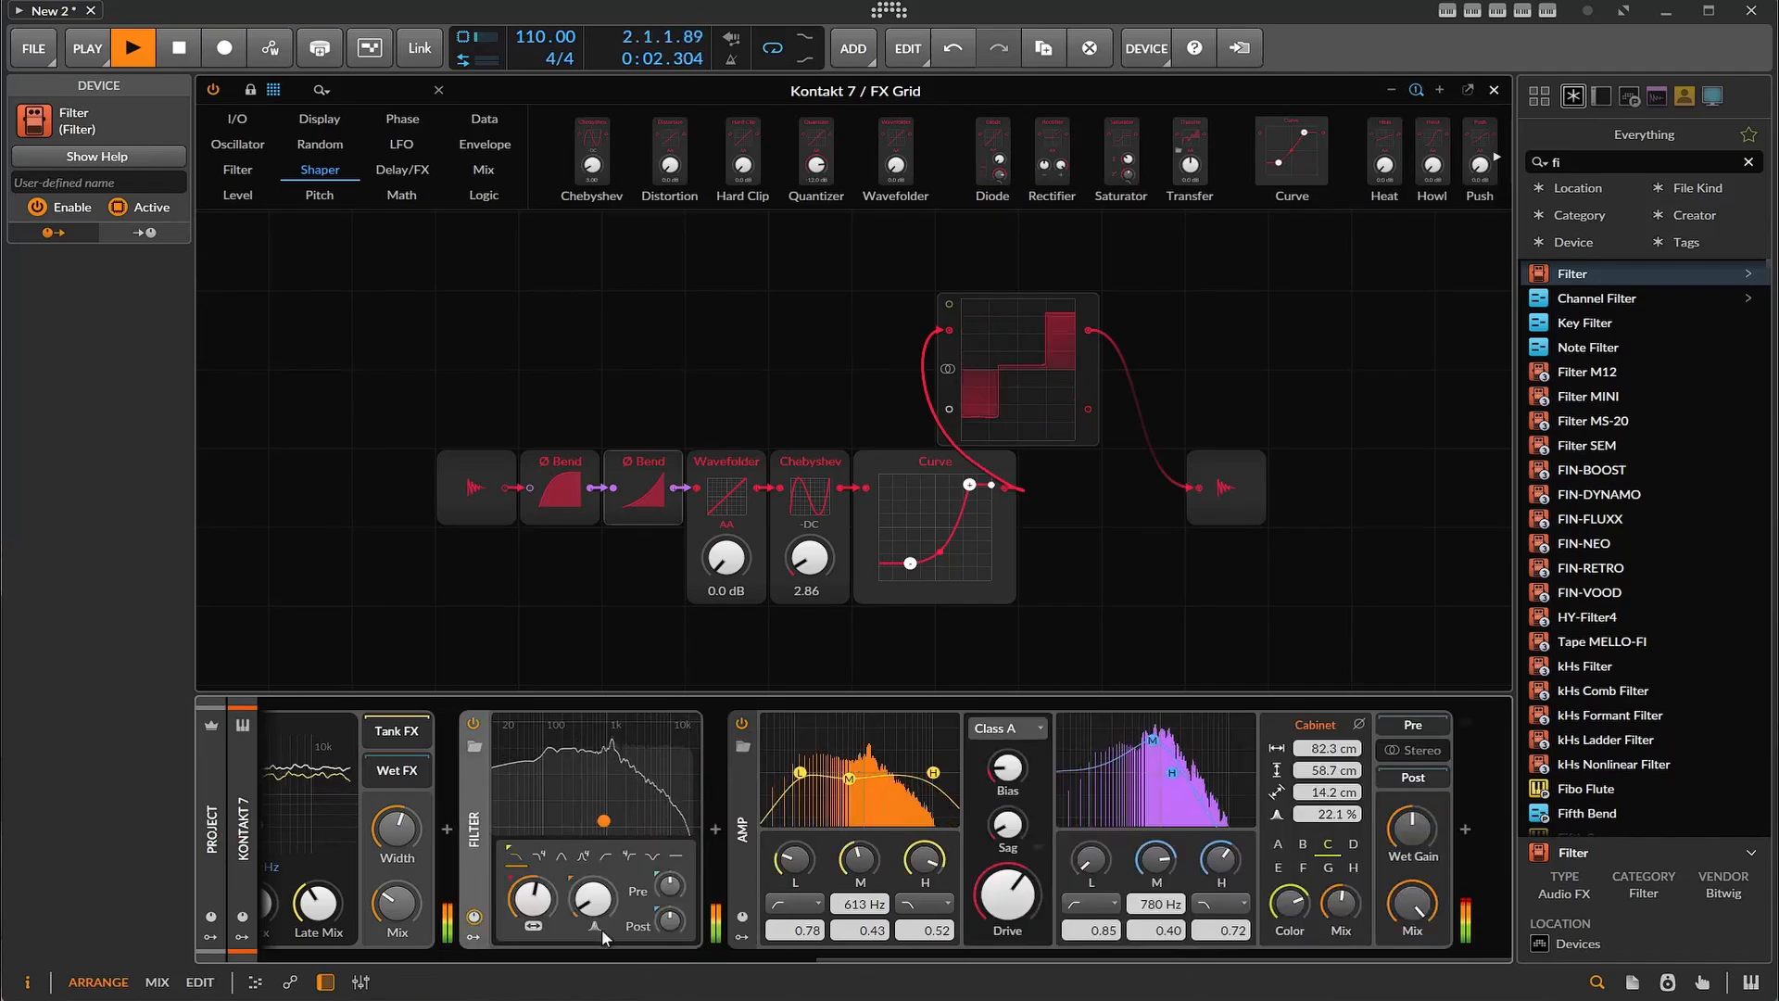
- Move the Filter between the FX Grid and the Reverb, tune it to a higher cutoff with low resonance, and stop playback
{"action": "scroll", "coordinate": [843, 960], "scroll_direction": "left", "scroll_amount": 5}
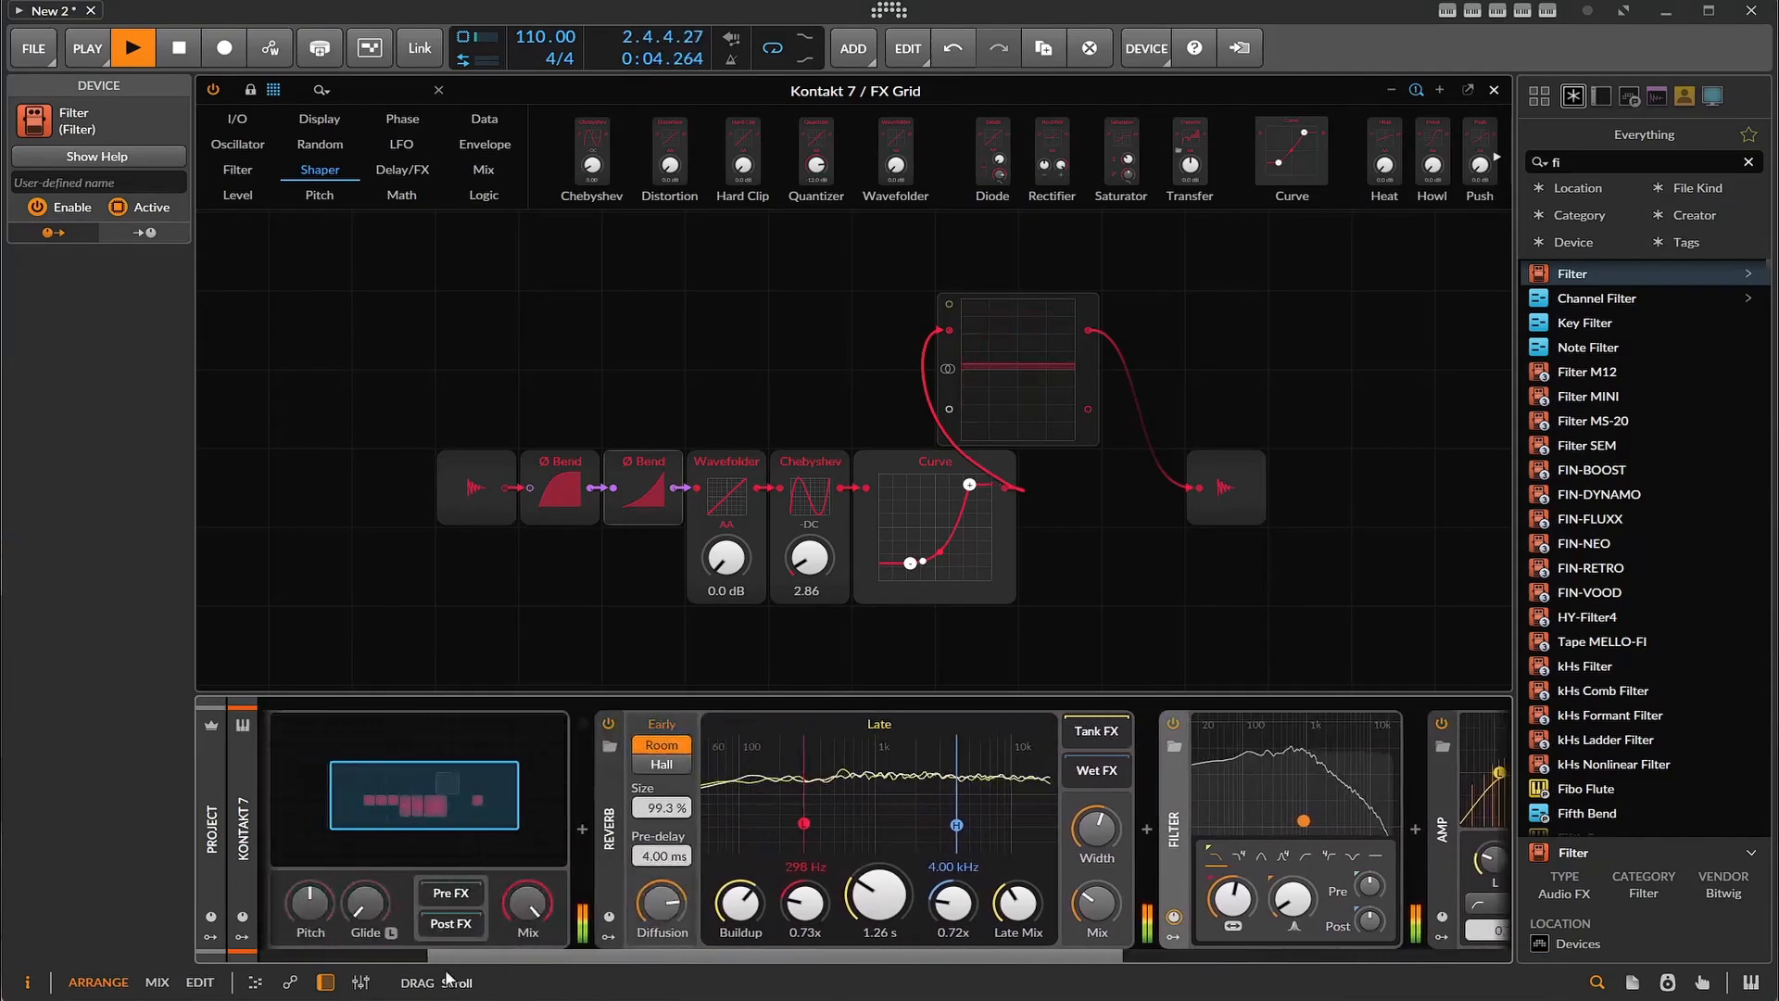
{"action": "left_click_drag", "start_coordinate": [1201, 825], "coordinate": [722, 779]}
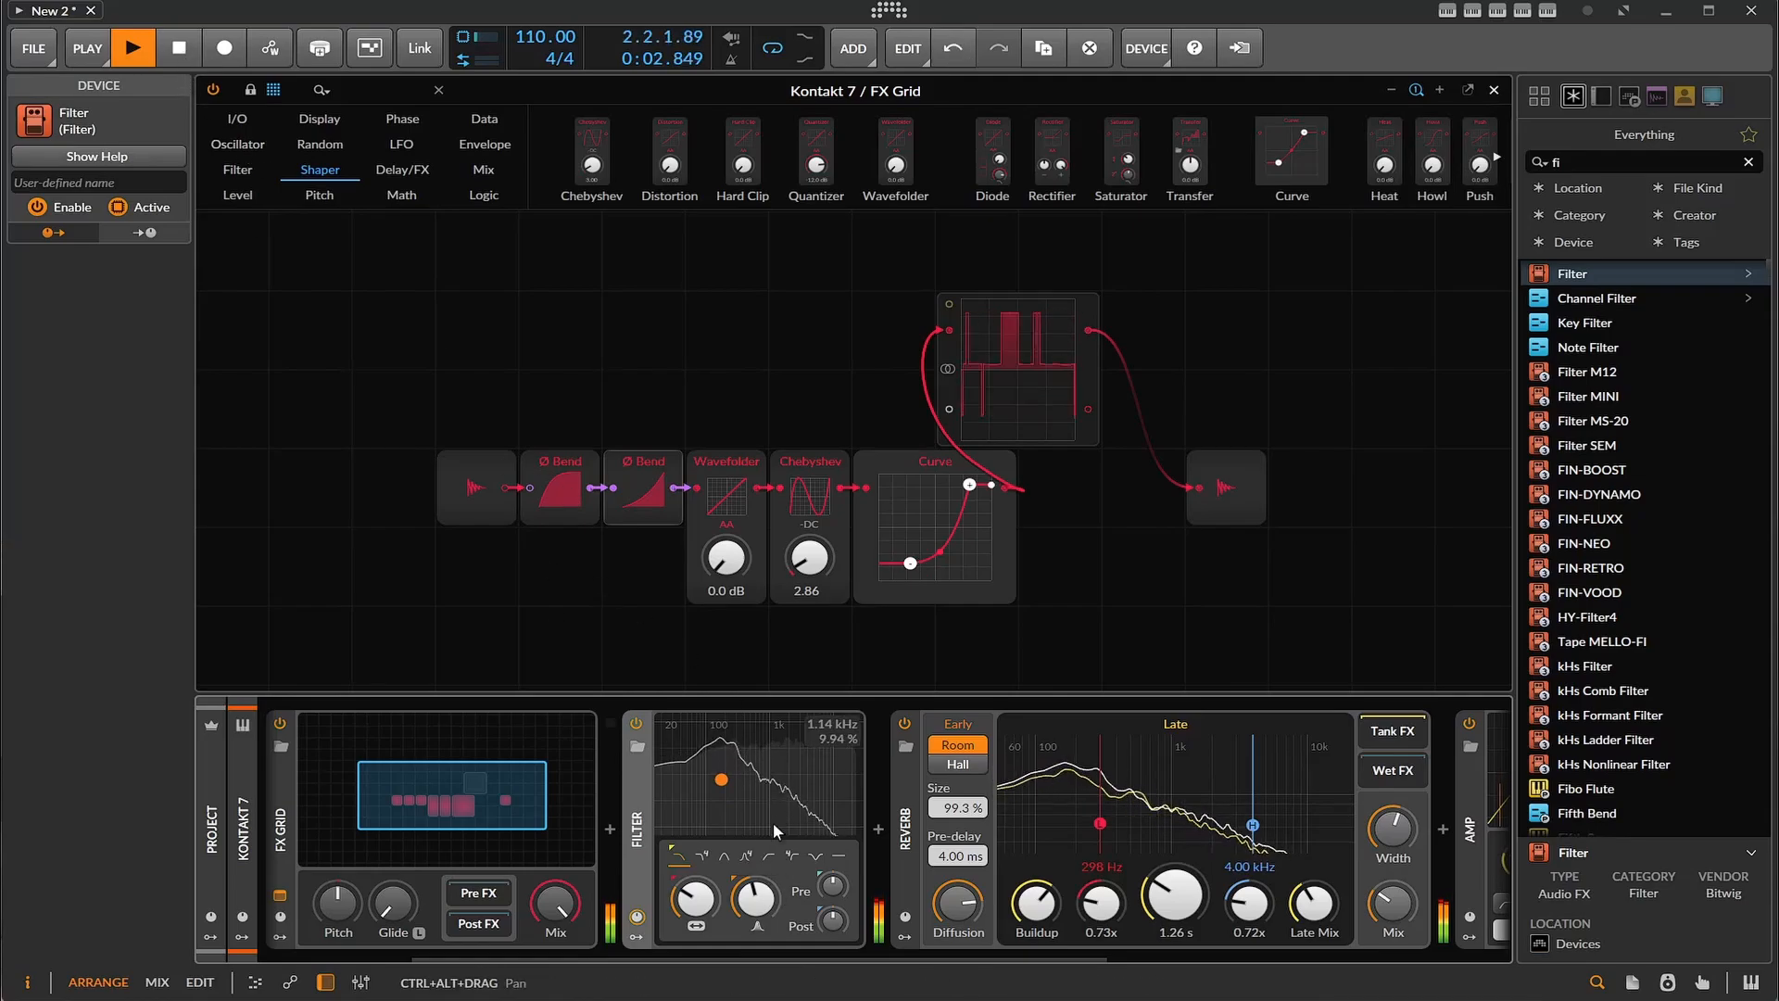
{"action": "left_click_drag", "start_coordinate": [722, 780], "coordinate": [750, 827]}
{"action": "left_click", "coordinate": [180, 51]}
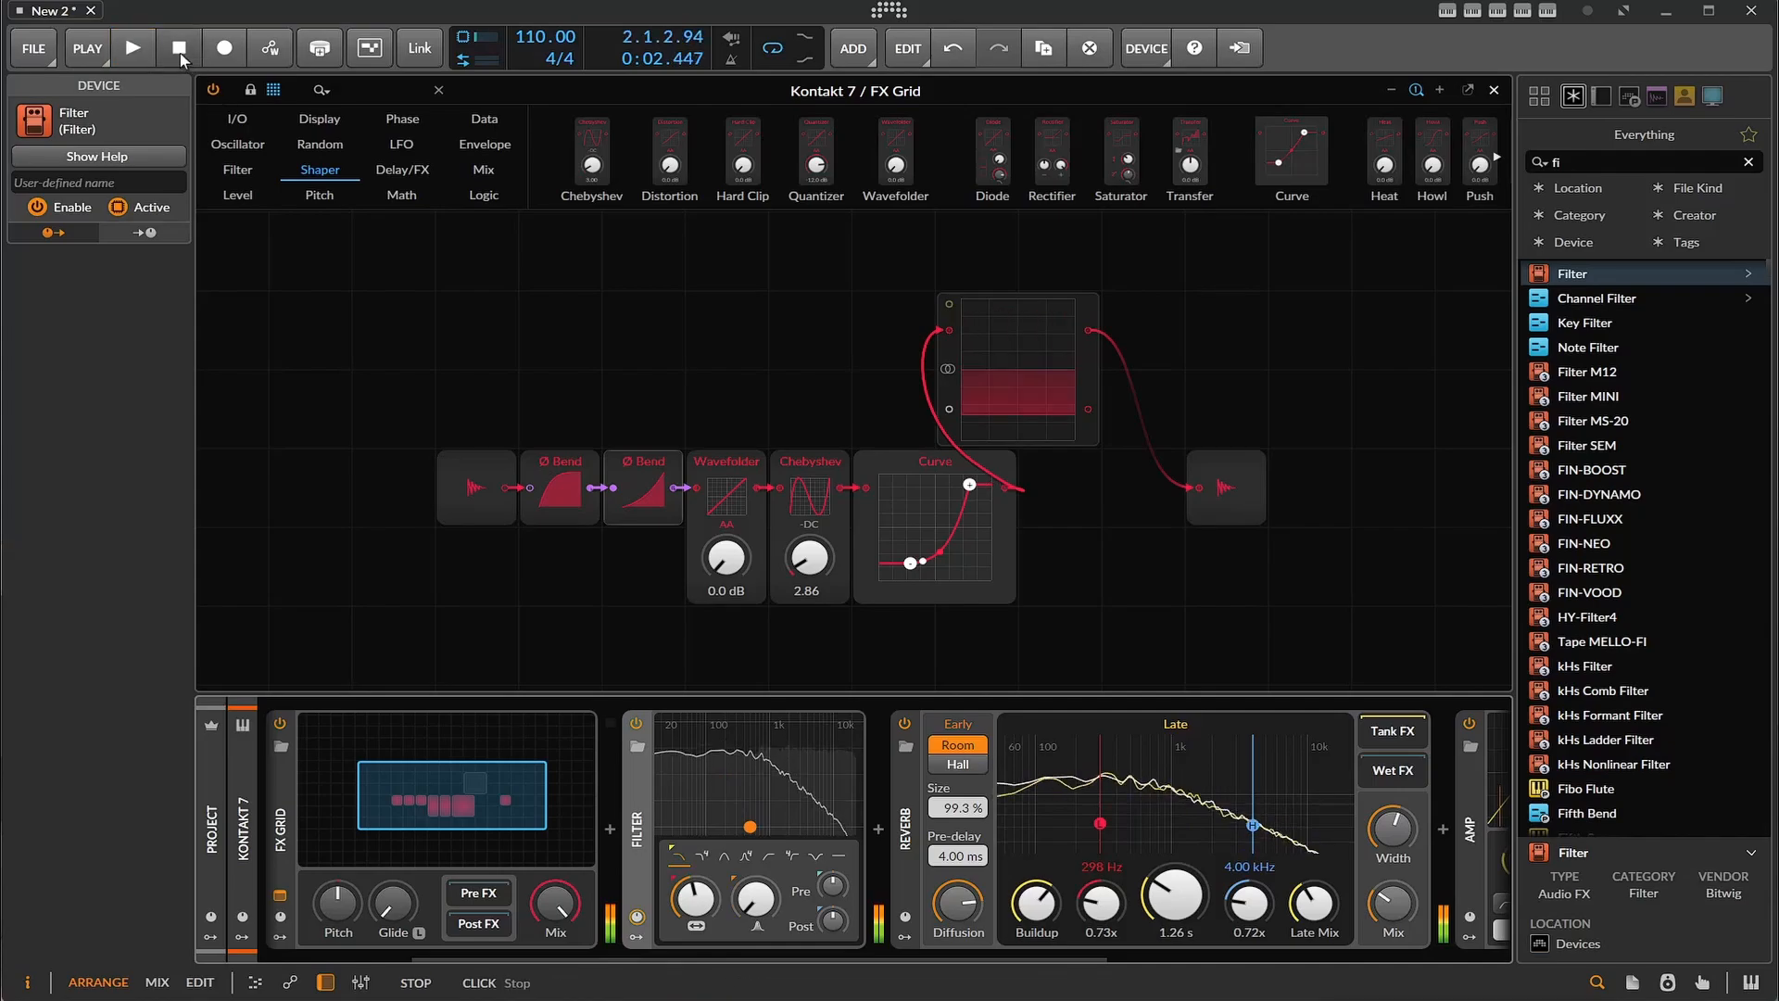